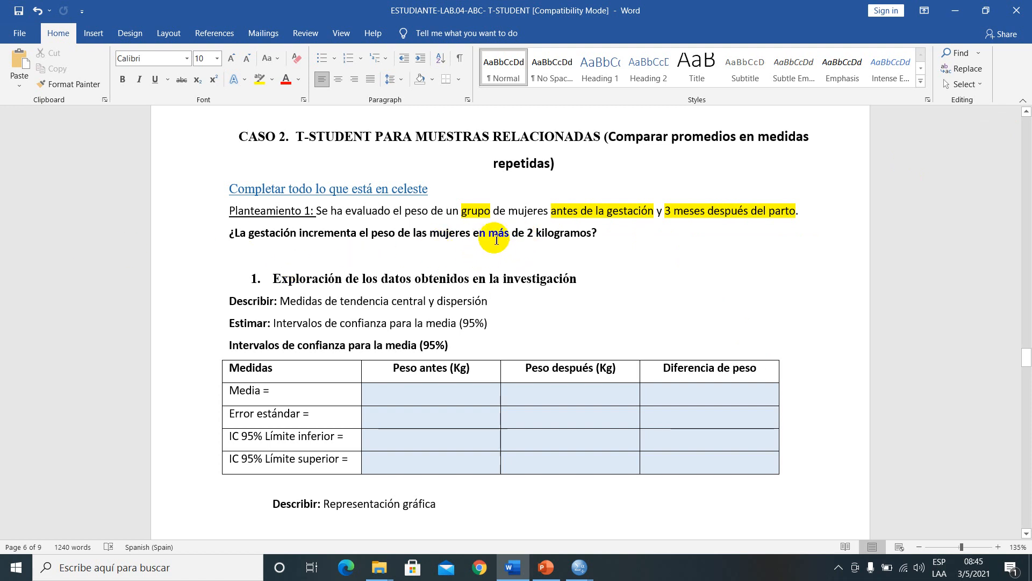
Step: Review the Caso 2 question on weight gain of more than 2 kilograms and the empty 95% confidence interval table, including the Diferencia de peso column
drag(488, 237, 583, 237)
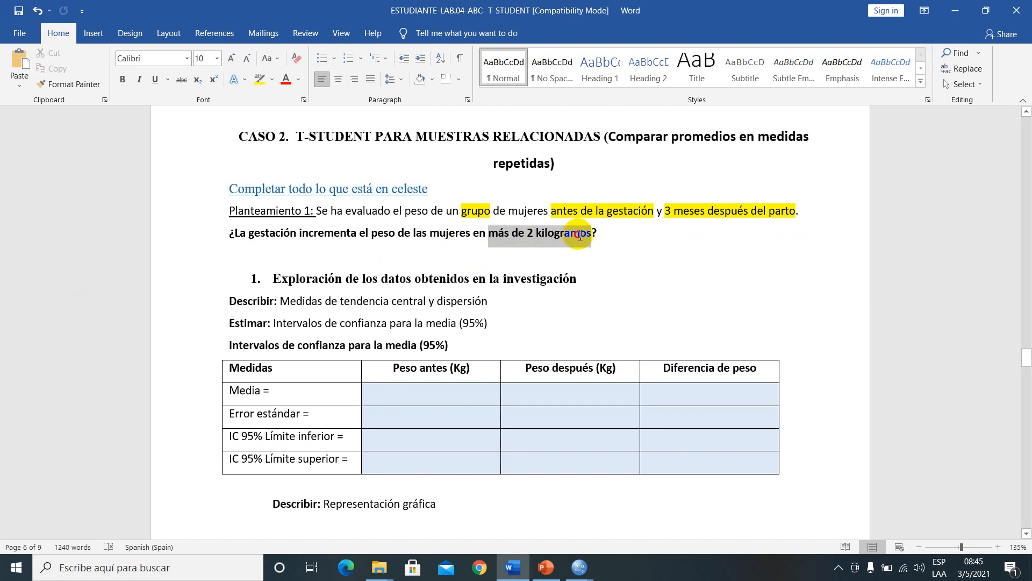
click(409, 264)
scroll(288, 264, down, 1)
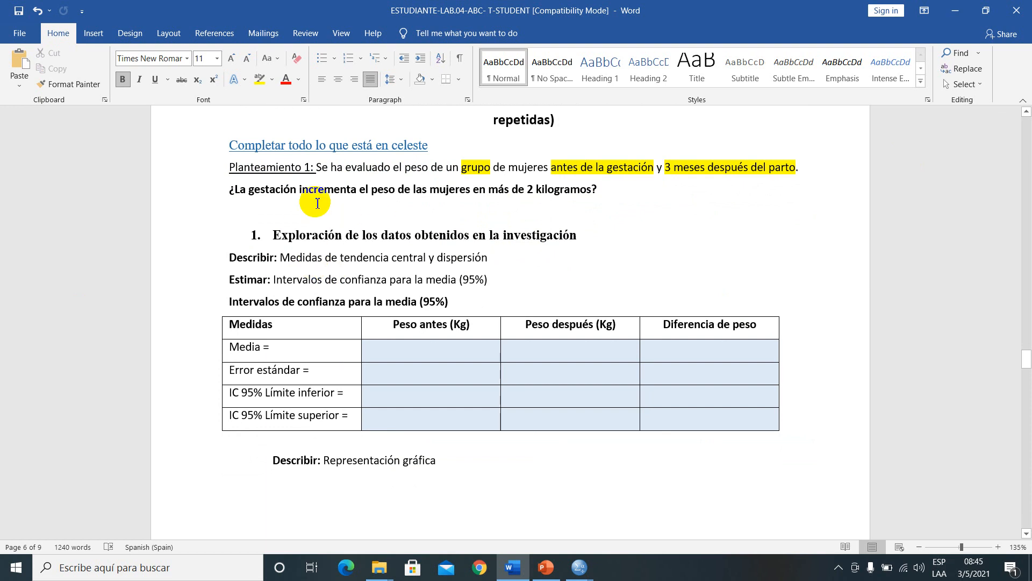
scroll(315, 200, down, 1)
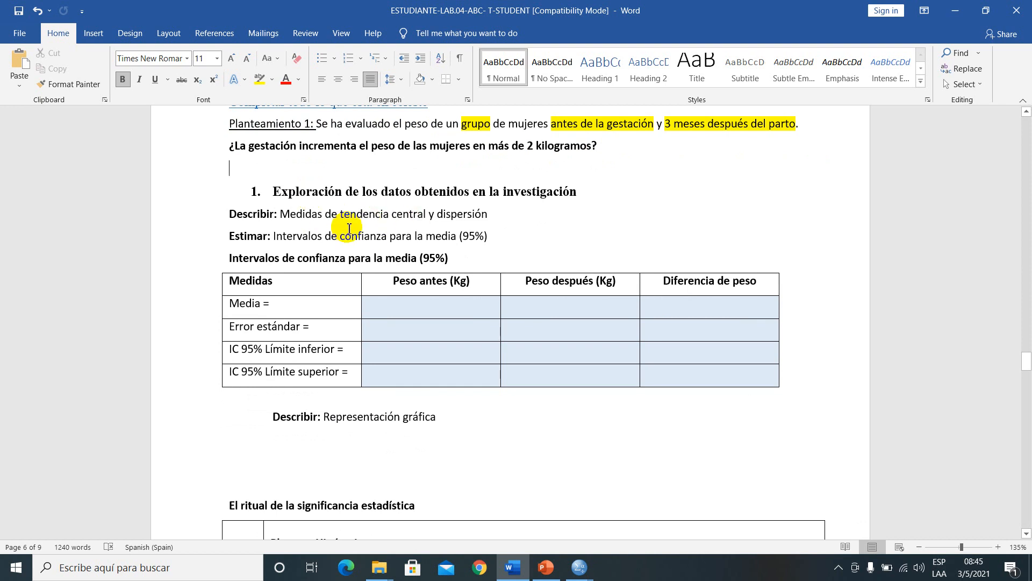
click(302, 304)
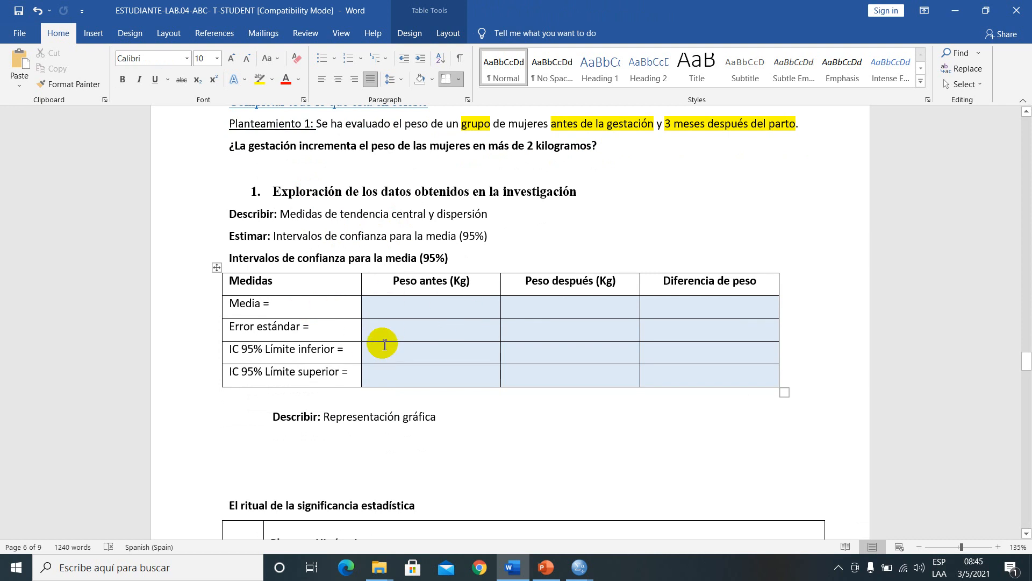
drag(387, 329, 693, 373)
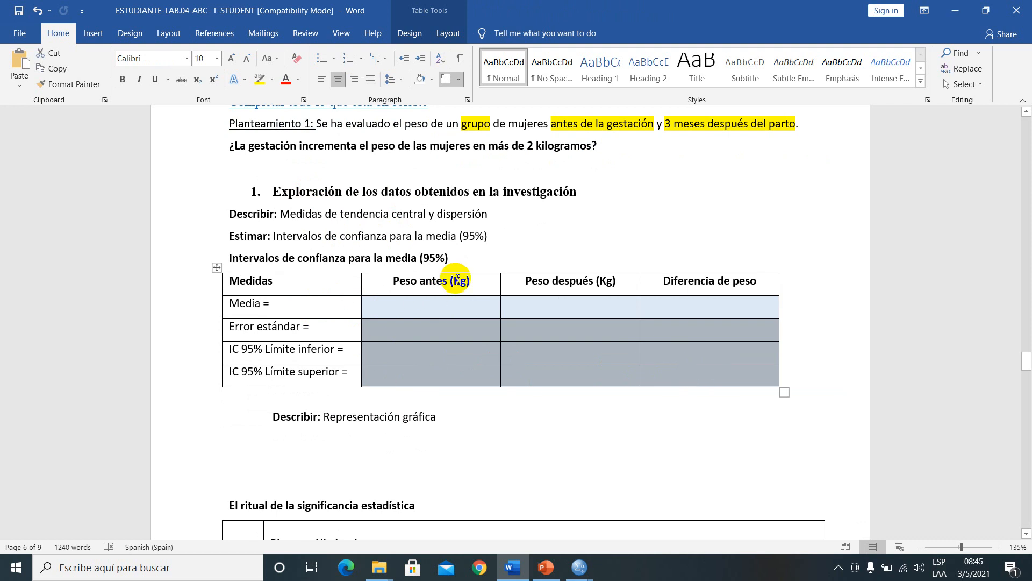
click(521, 223)
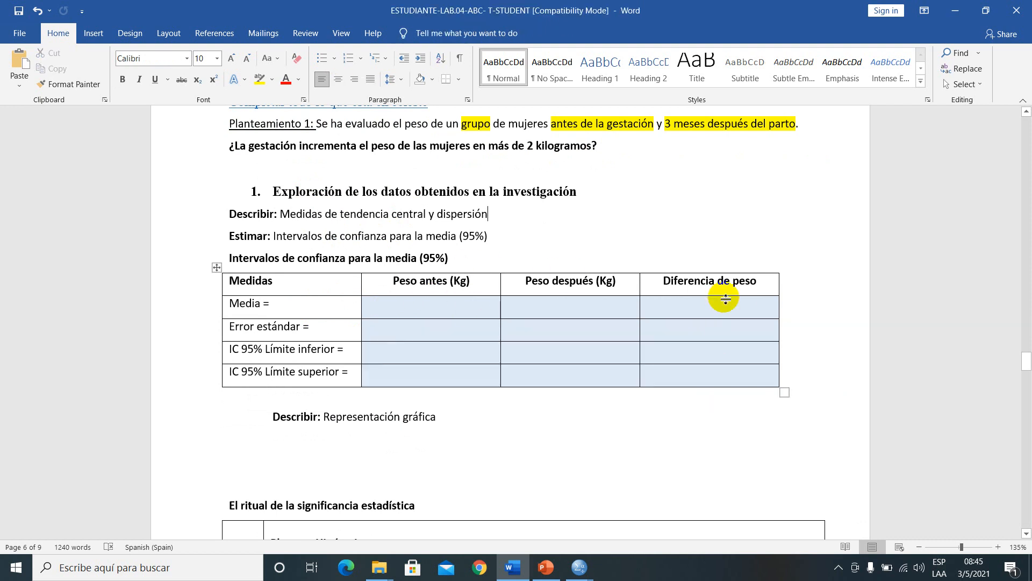
drag(657, 280, 763, 280)
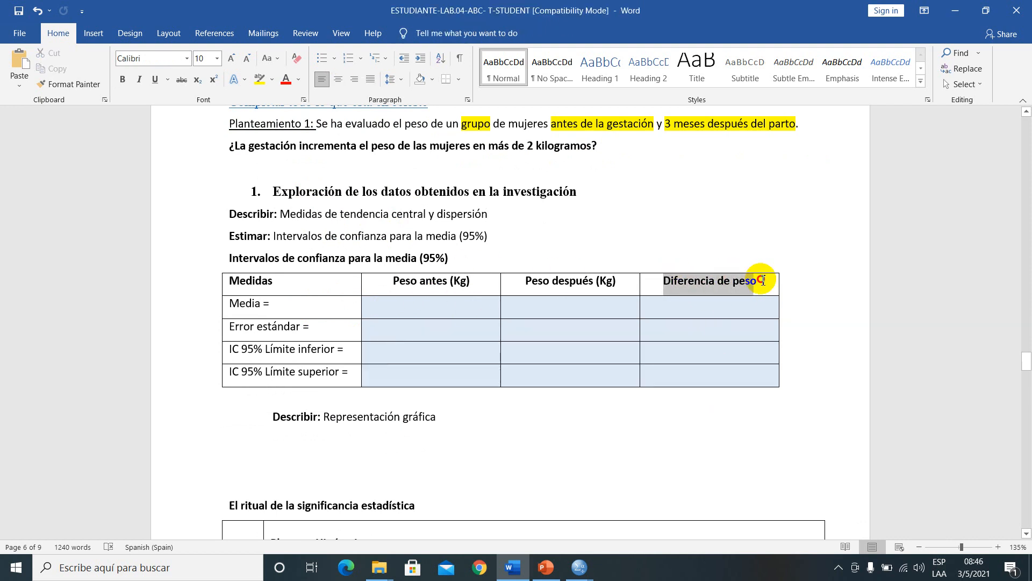
click(681, 250)
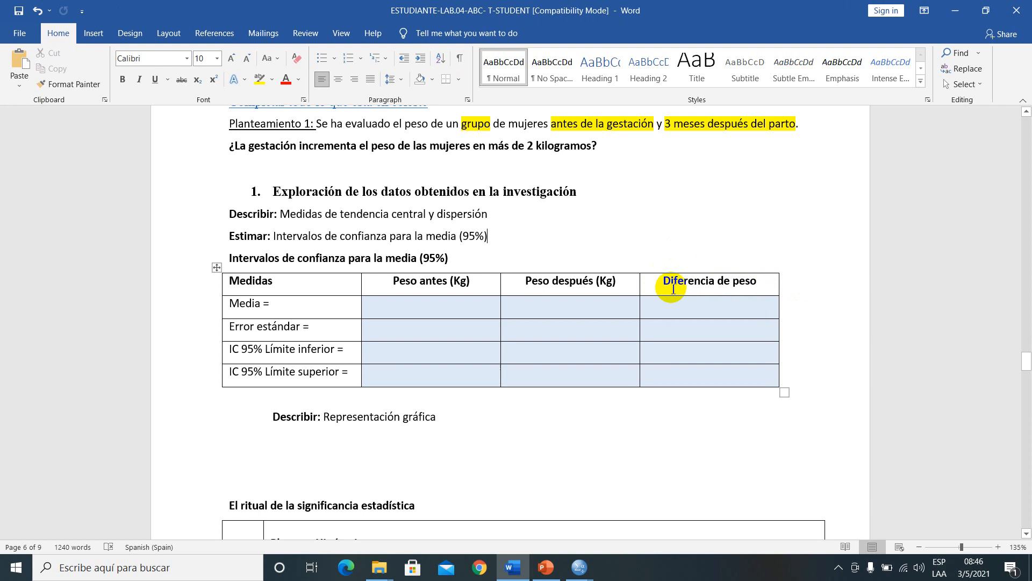
drag(663, 280, 756, 280)
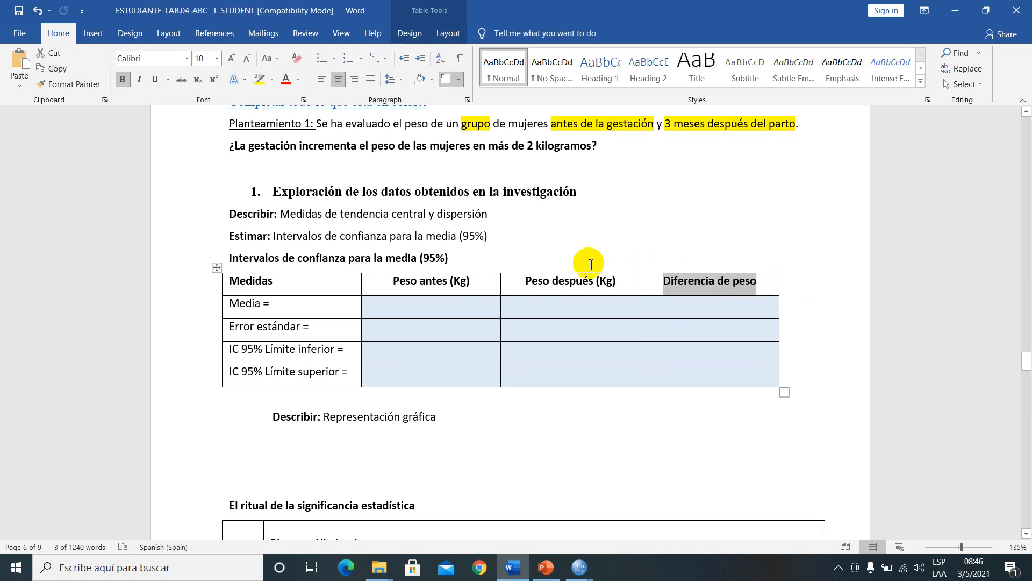
click(592, 261)
scroll(507, 286, up, 2)
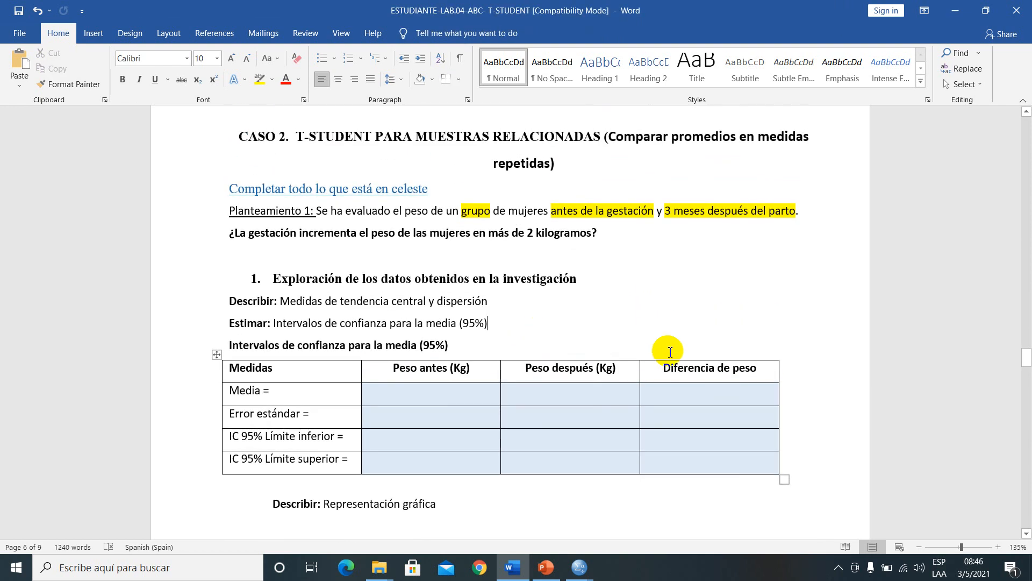
double_click(751, 367)
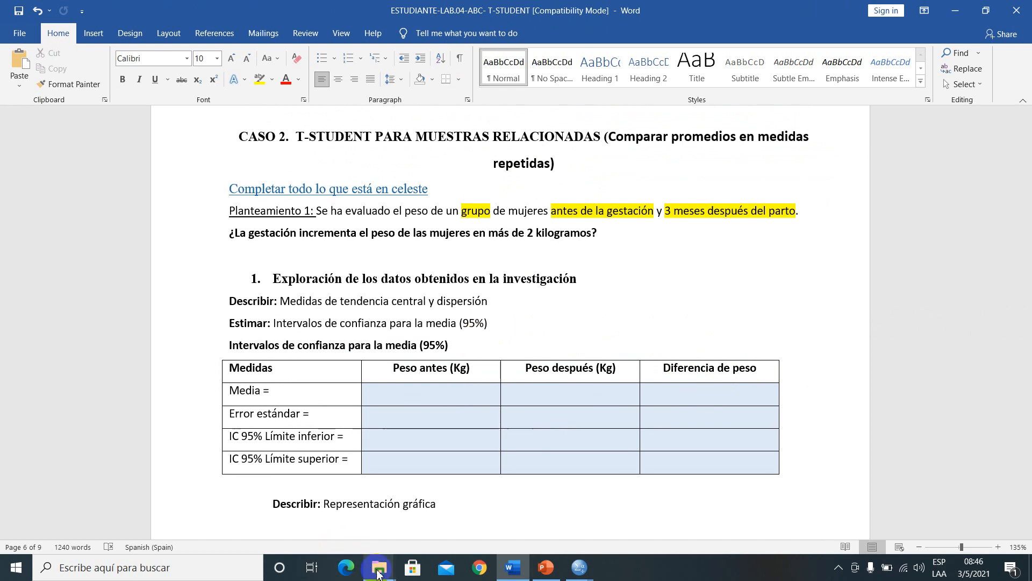
Step: Switch to File Explorer and locate the Equipo 1-Datos-Caso 2 data file in the Caso 2 folder of Laboratorio 4-Unidad 2
mouse_move(380, 575)
click(323, 525)
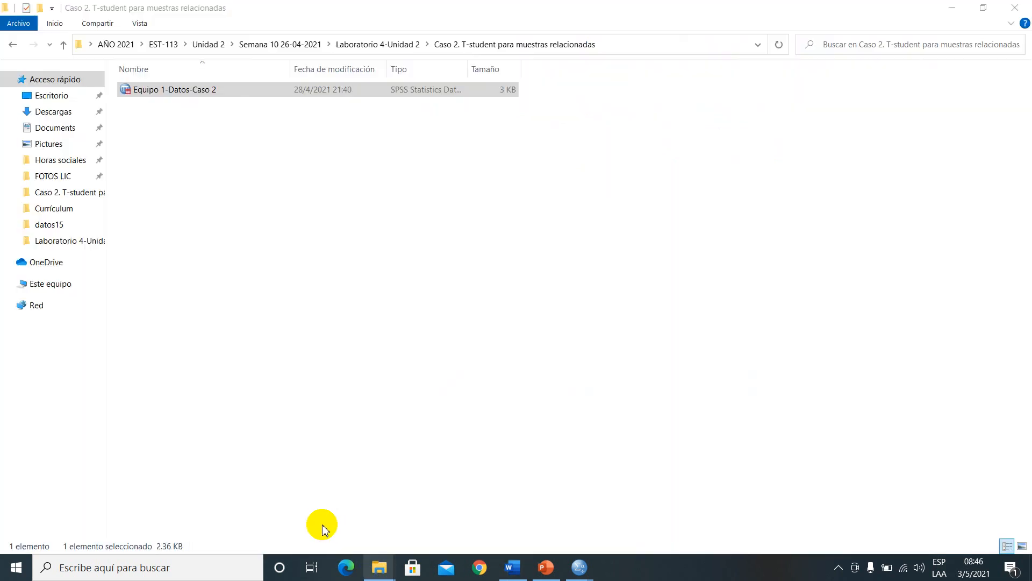
click(11, 46)
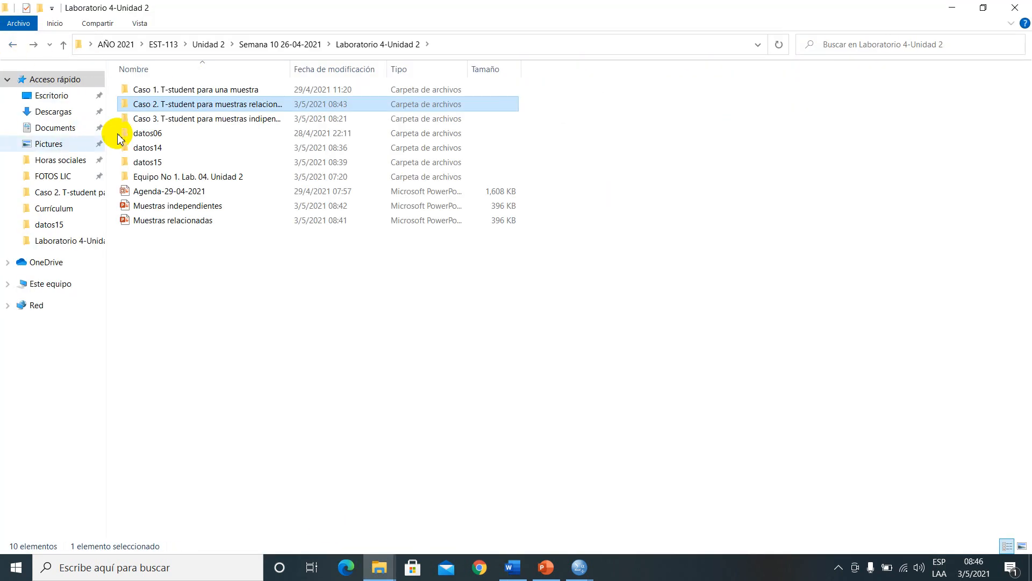
double_click(203, 105)
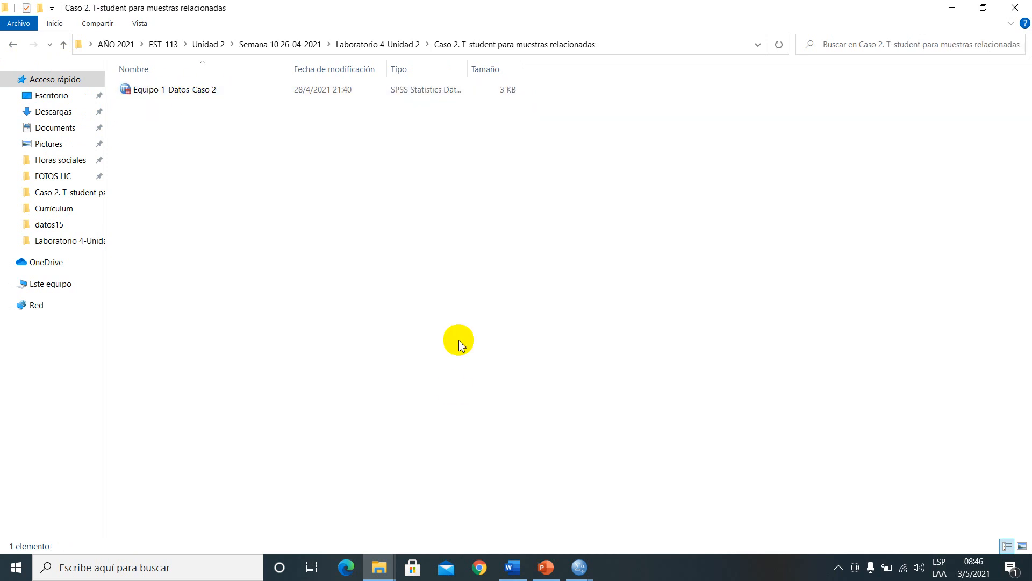
Step: Switch to the SPSS data editor for Equipo 1-Datos-Caso 2.sav and start computing a new variable named Diferencia
mouse_move(583, 569)
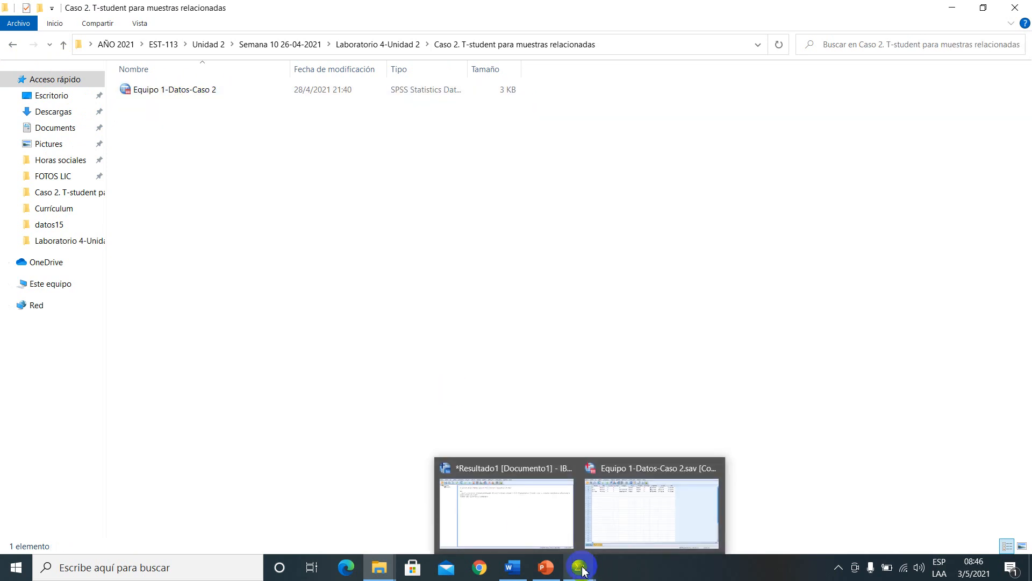
click(624, 508)
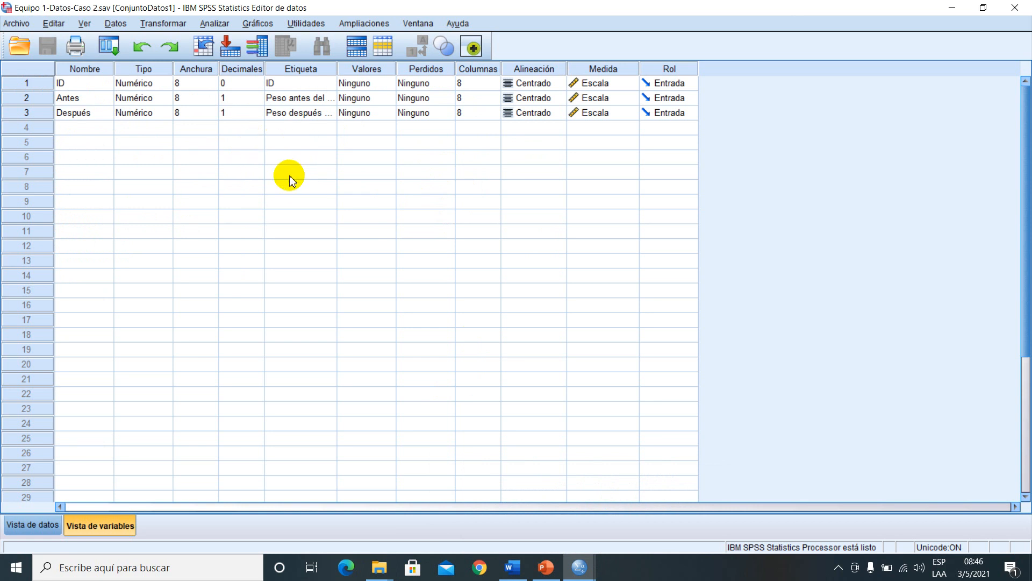
click(165, 24)
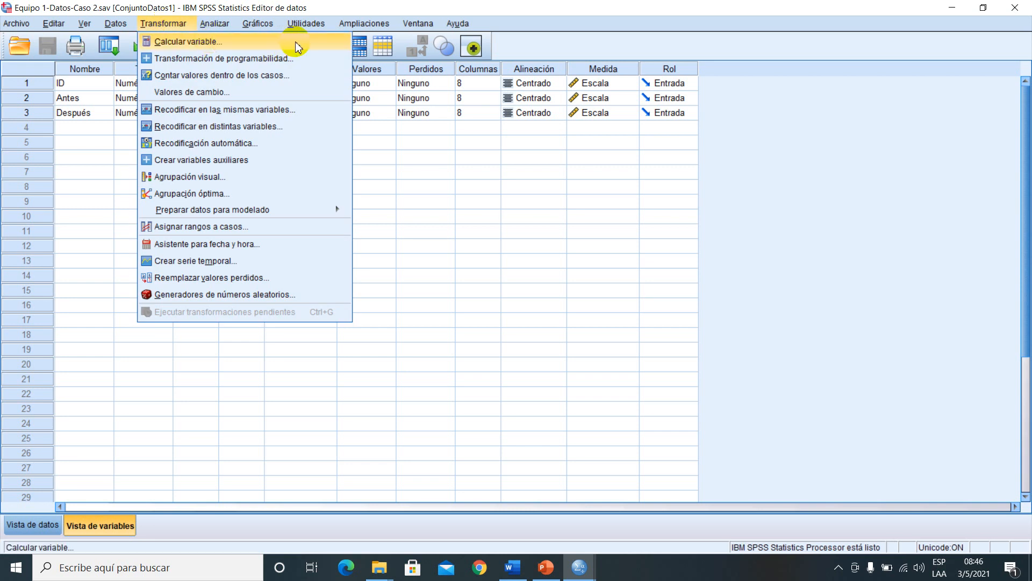
click(296, 43)
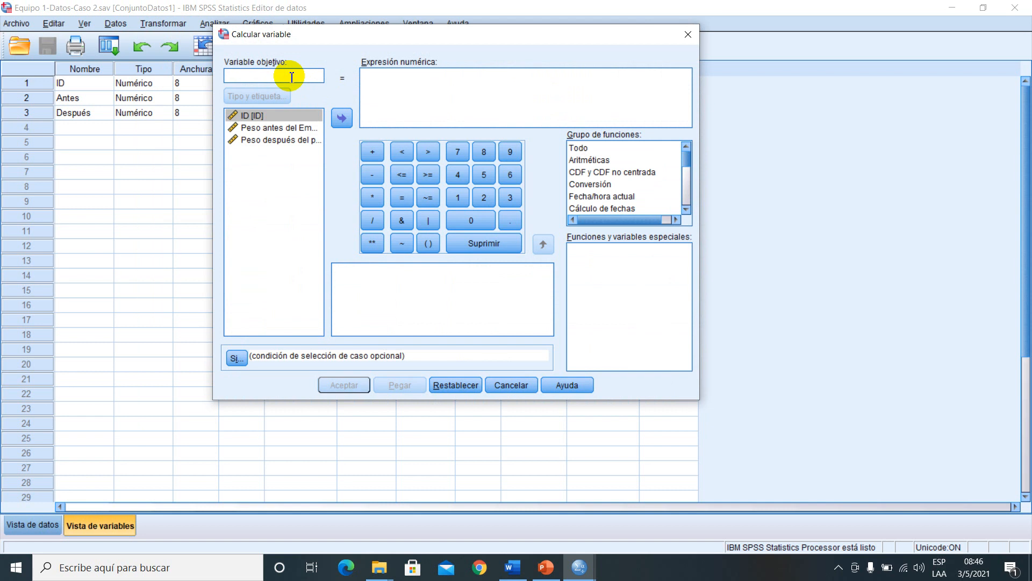
key(Caps_Lock)
text(D)
key(Caps_Lock)
text(i)
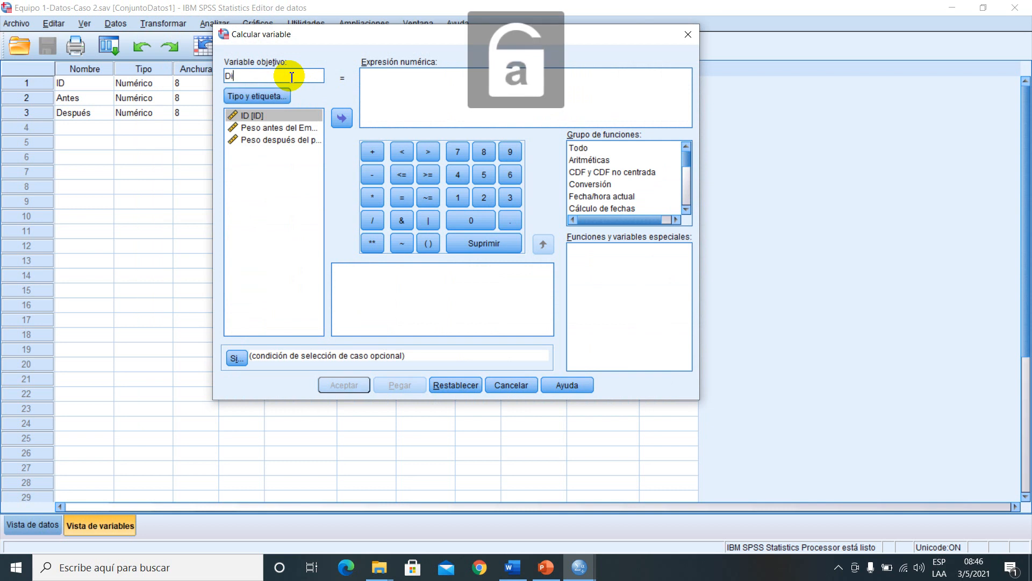
text(ferencia)
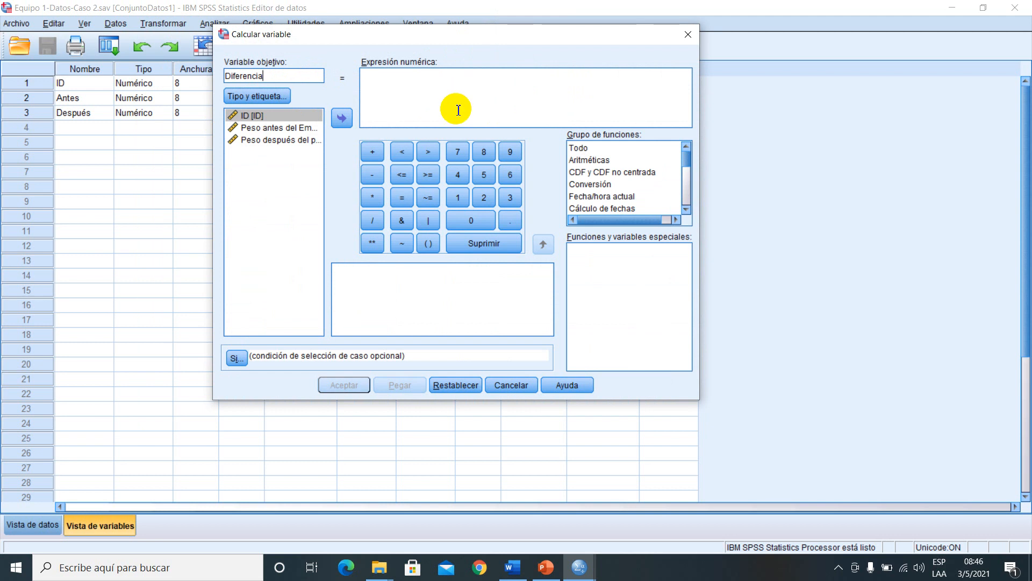
Step: Set the numeric expression for Diferencia to Después - Antes and run the computation
click(275, 141)
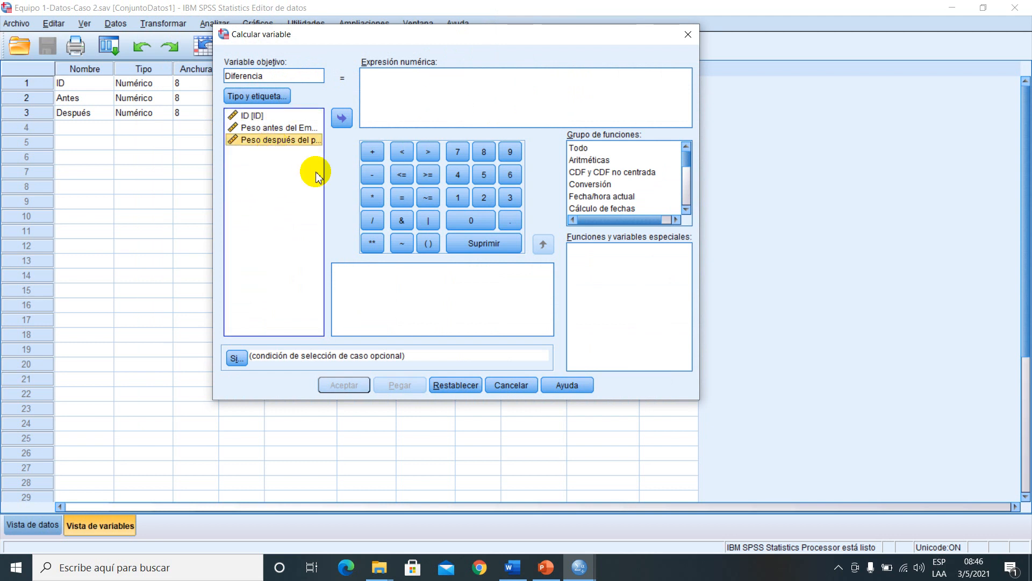
click(342, 118)
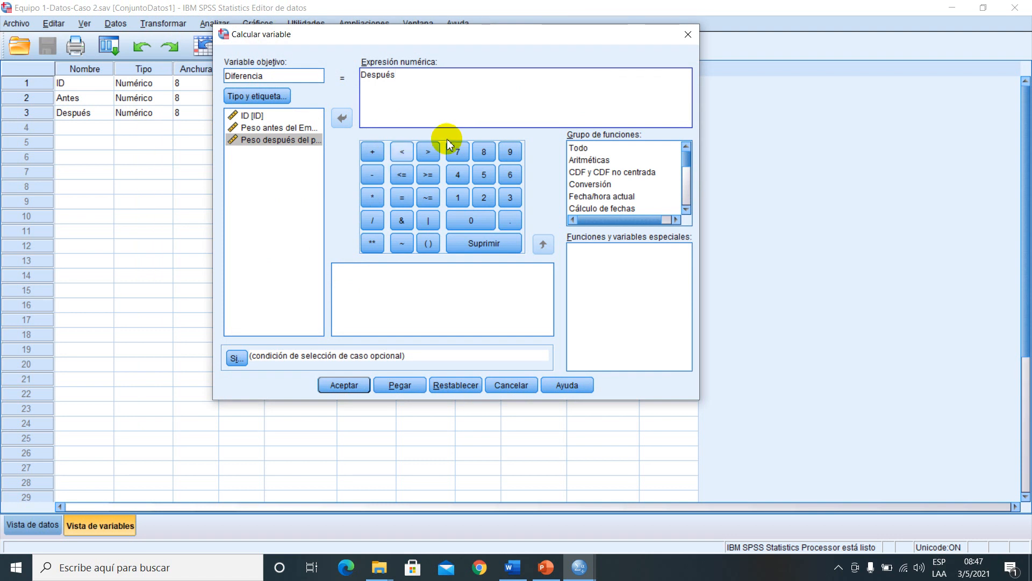
click(372, 174)
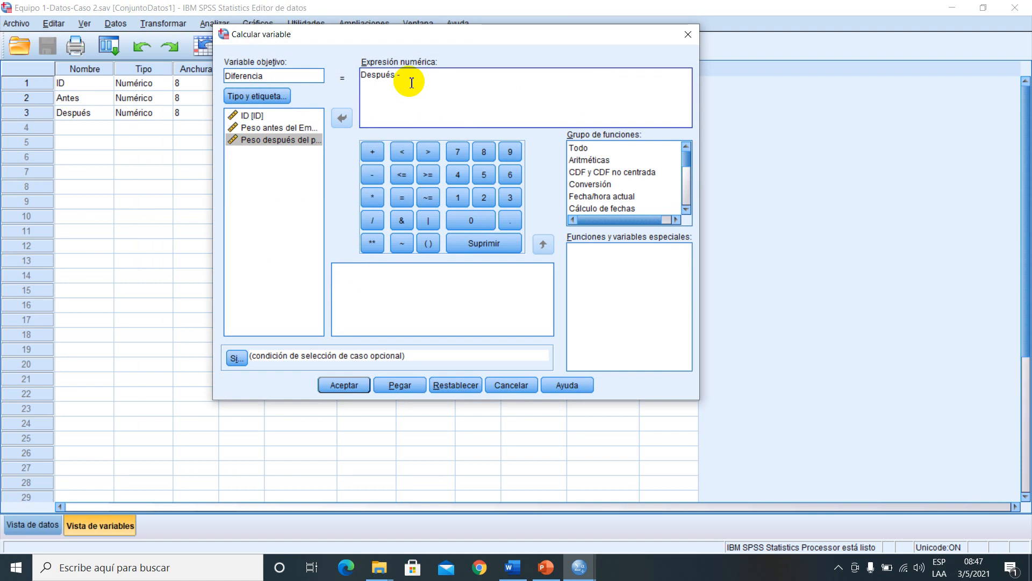
click(284, 128)
click(342, 118)
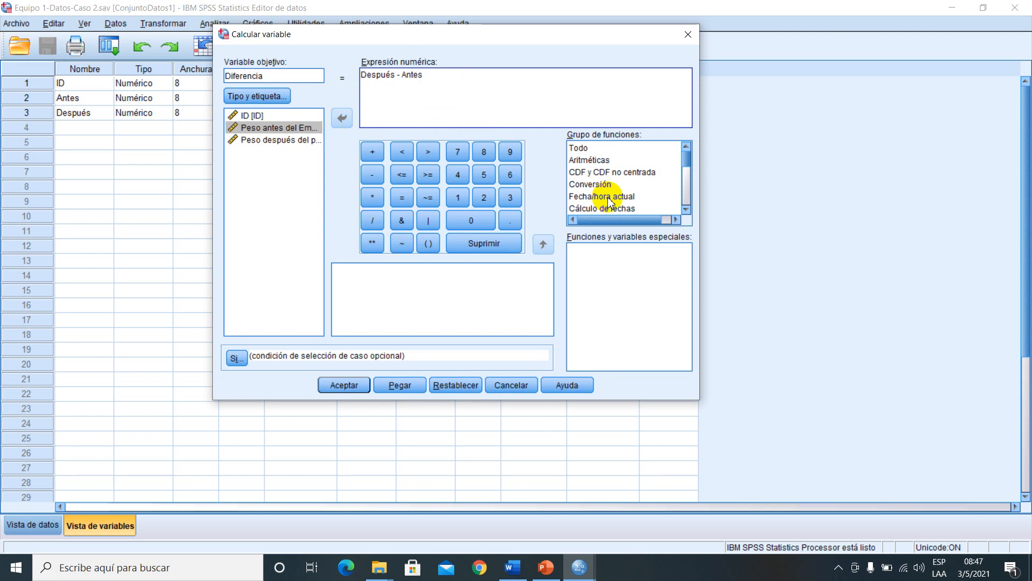
click(345, 385)
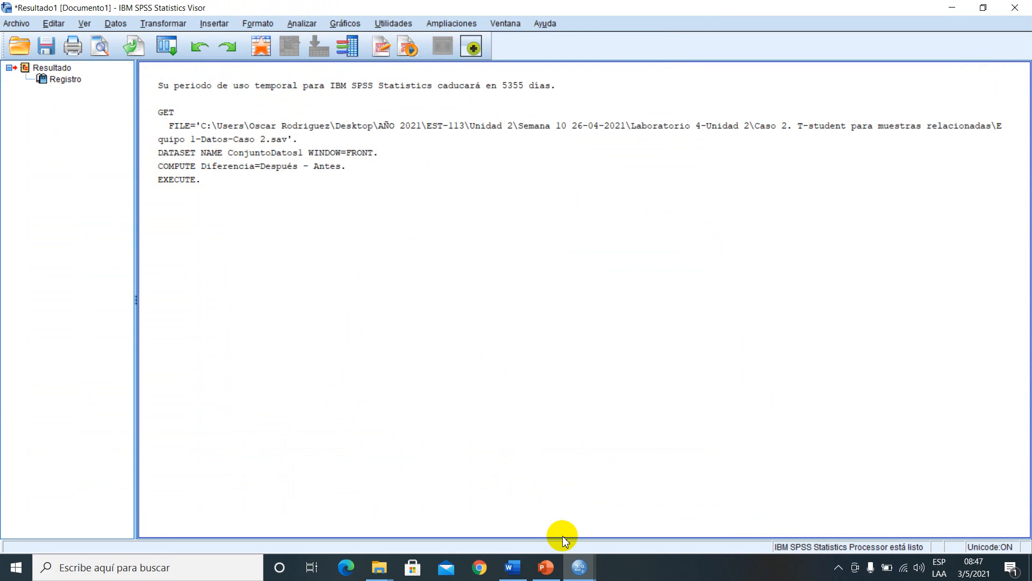
Step: Return to the data editor's variable list and give the Diferencia variable the label Diferencia
mouse_move(578, 573)
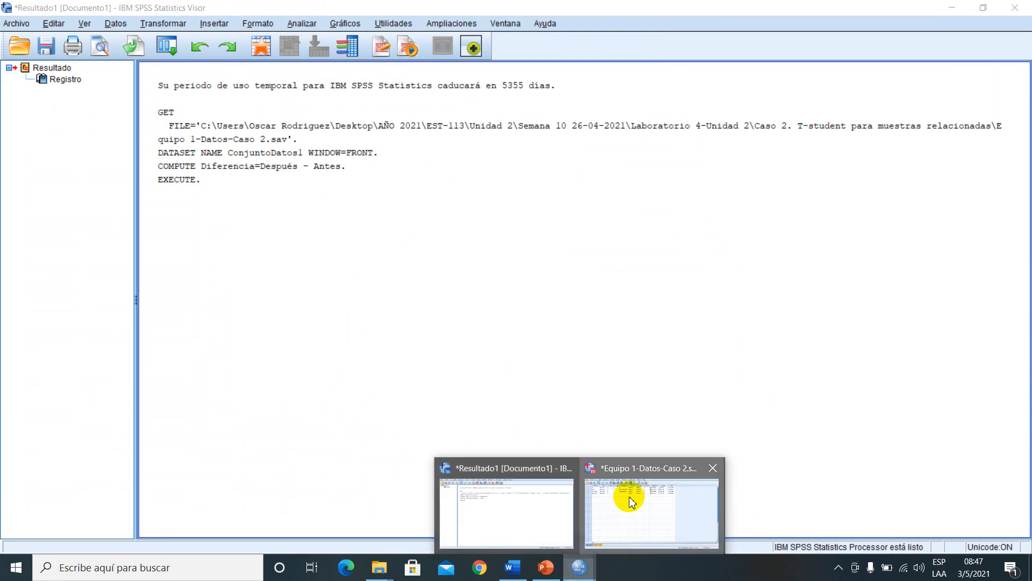
click(600, 465)
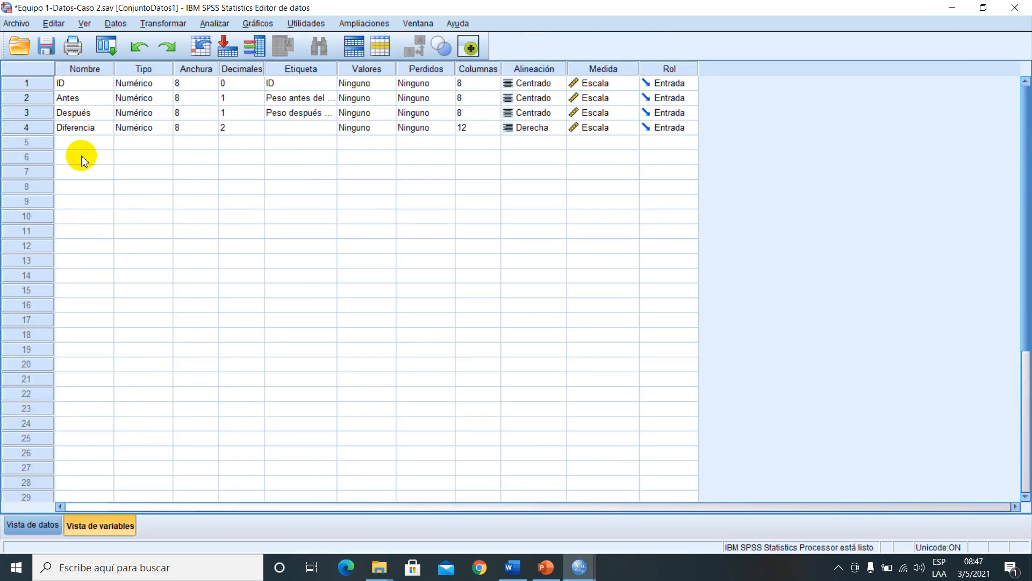
click(85, 130)
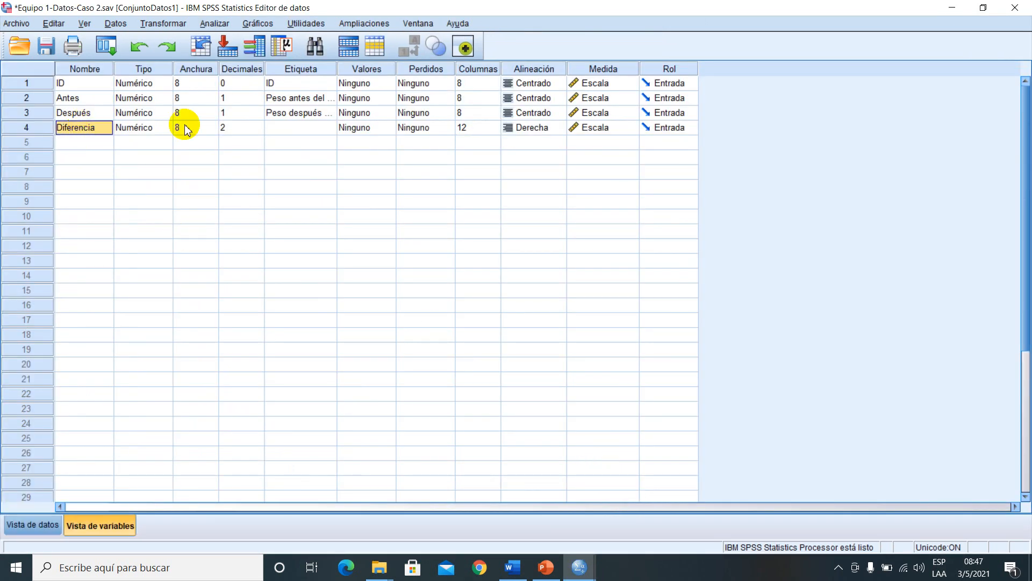
click(295, 129)
click(301, 128)
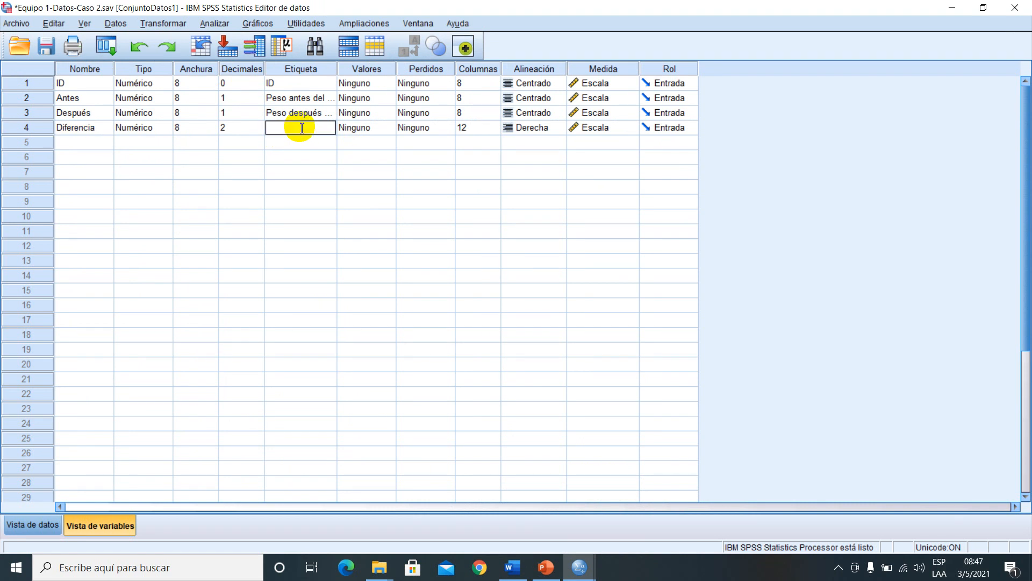
key(Caps_Lock)
text(E)
key(Caps_Lock)
key(Caps_Lock)
text(Dif)
key(Caps_Lock)
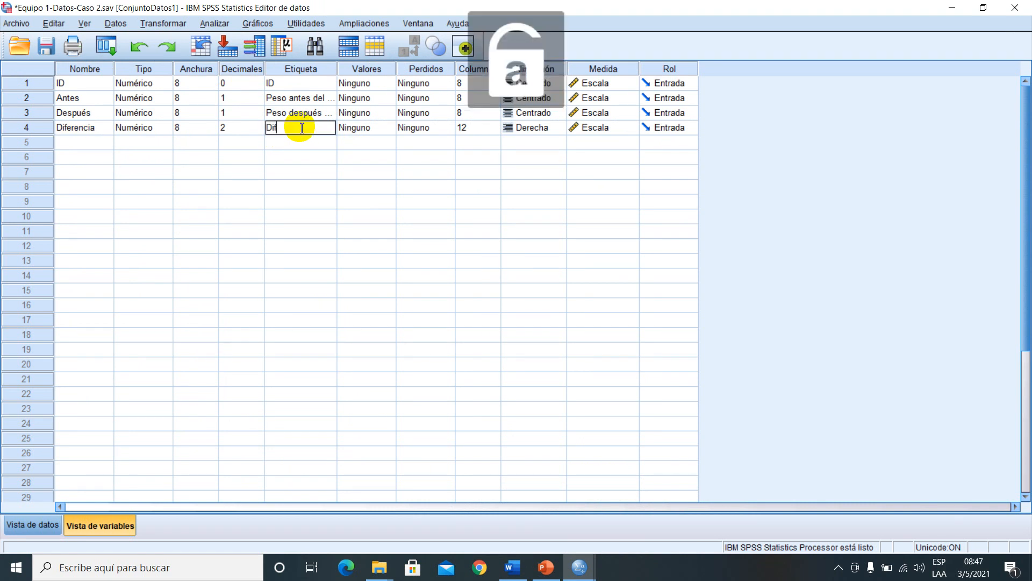
text(erencia)
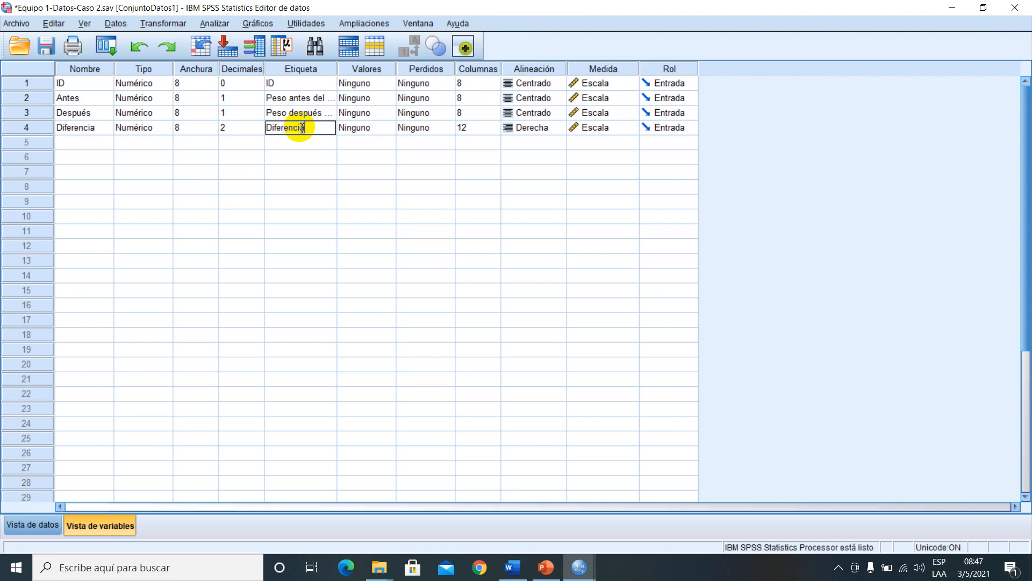
click(302, 170)
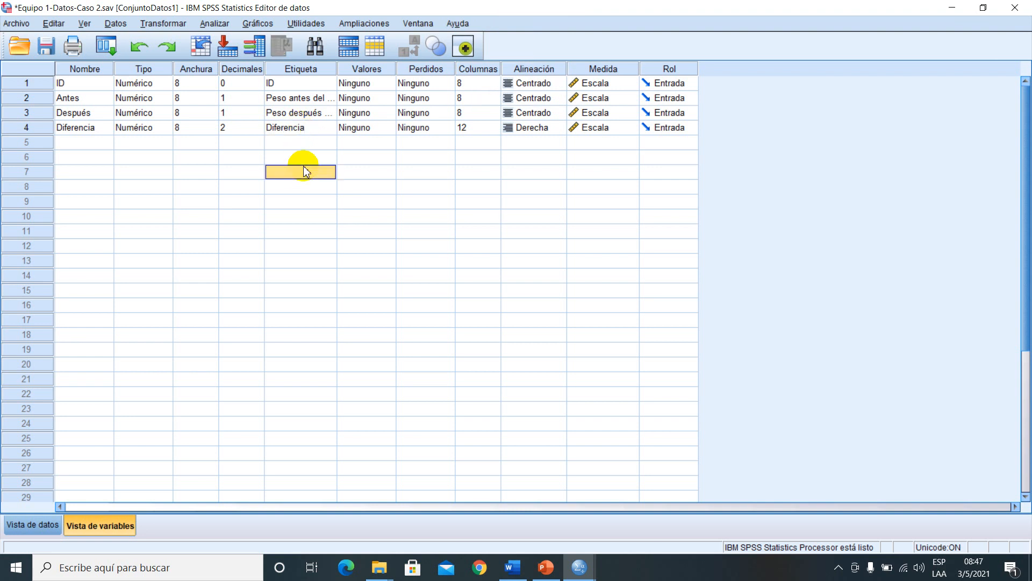
Step: Switch back to the Word lab document and highlight the section from the descriptive measures through the confidence interval table
click(513, 567)
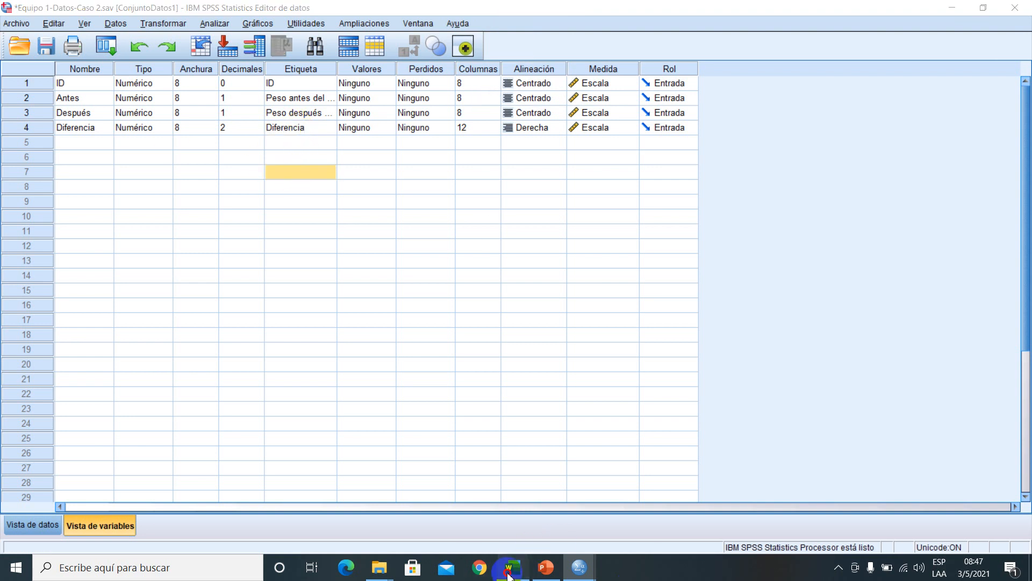
scroll(258, 263, down, 1)
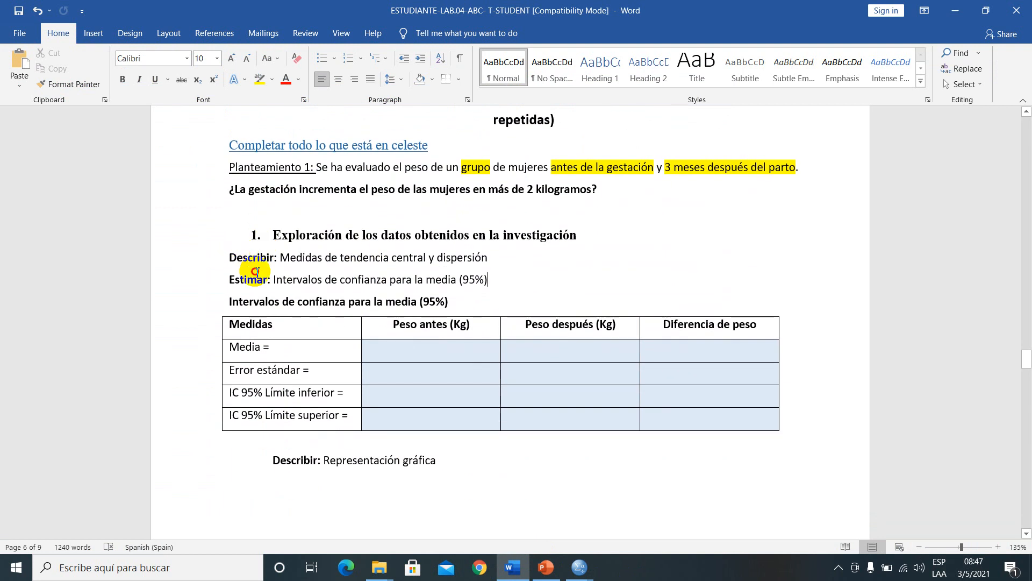
drag(231, 257, 501, 442)
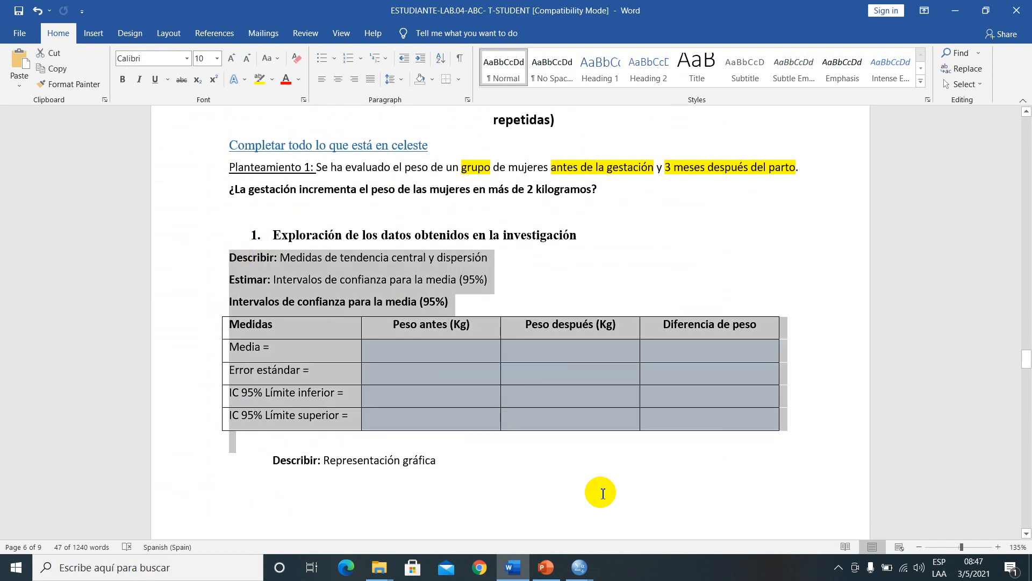
Step: Switch to the SPSS data editor, open the Explorar analysis and add Peso antes, Peso después and Diferencia as dependent variables
mouse_move(580, 575)
click(653, 509)
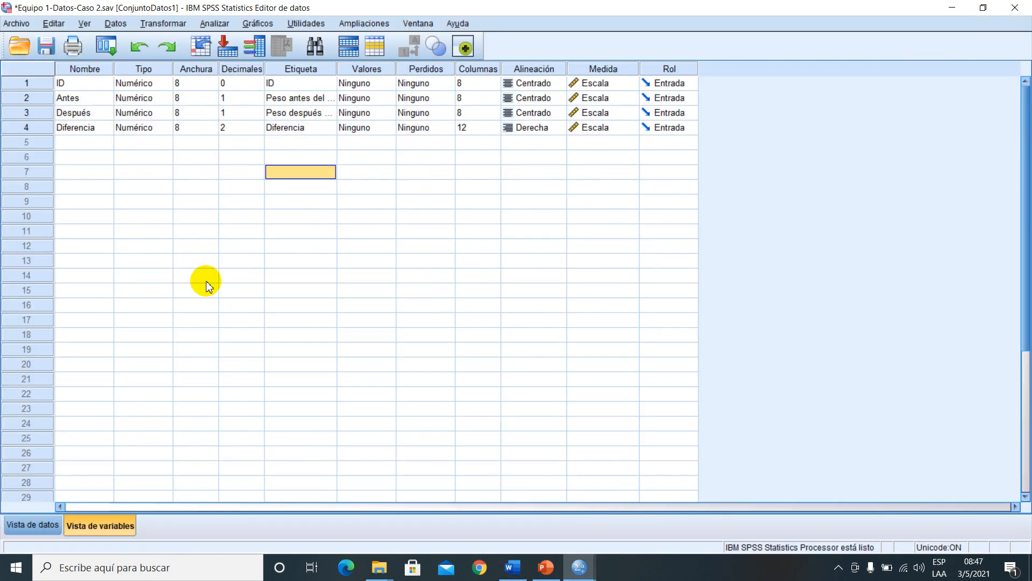
click(215, 24)
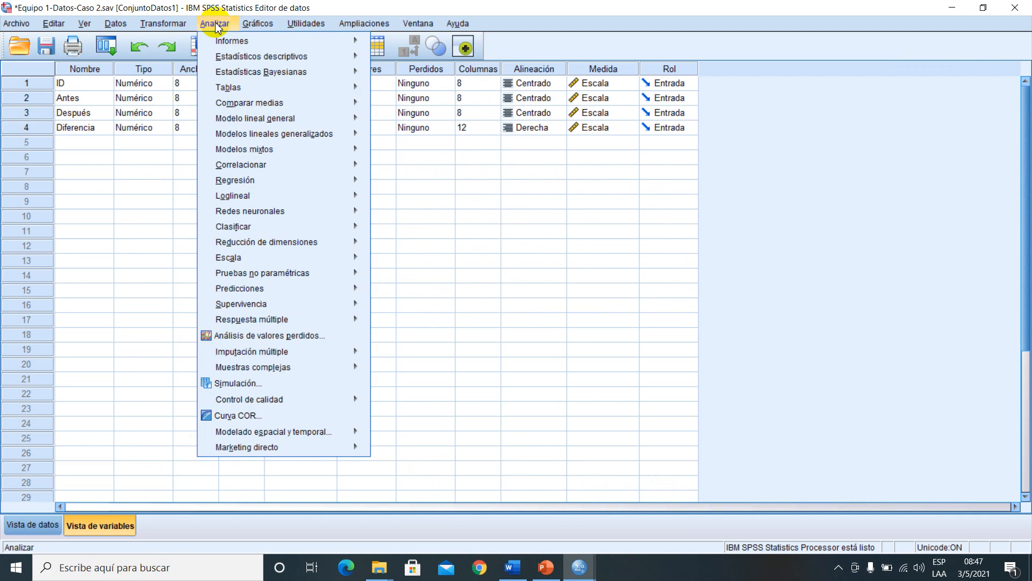
mouse_move(249, 59)
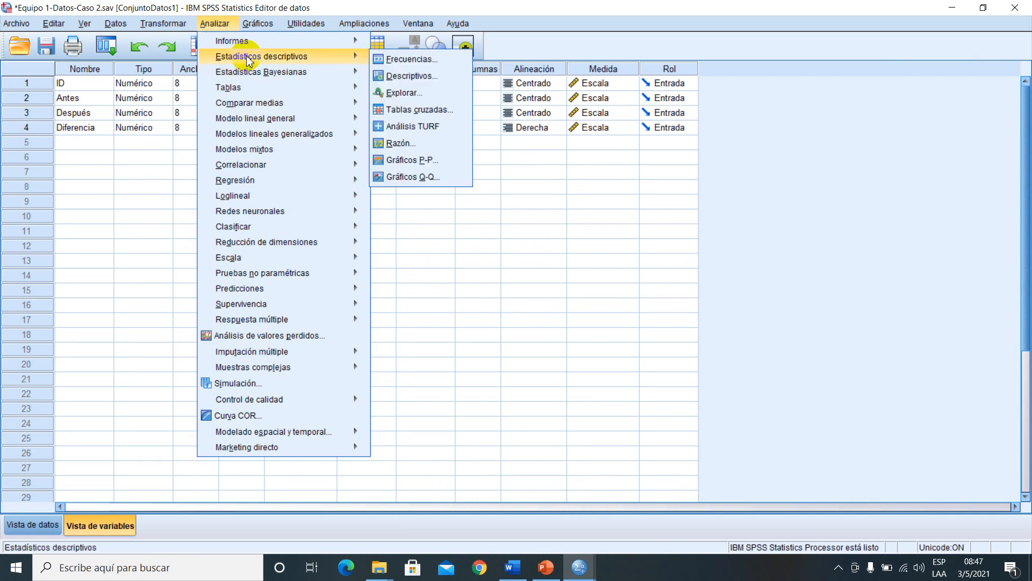
click(430, 99)
drag(496, 117, 461, 82)
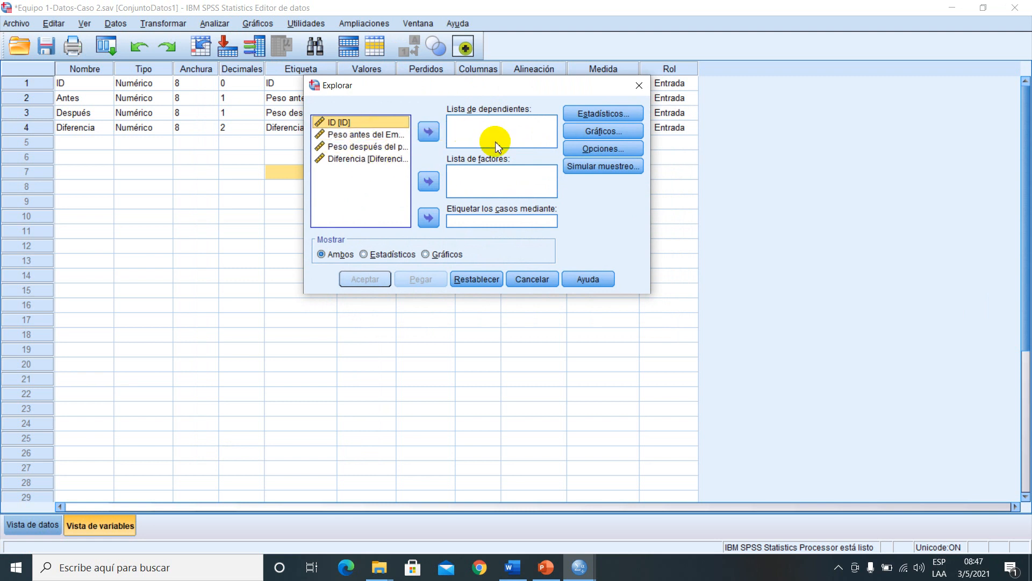
click(372, 135)
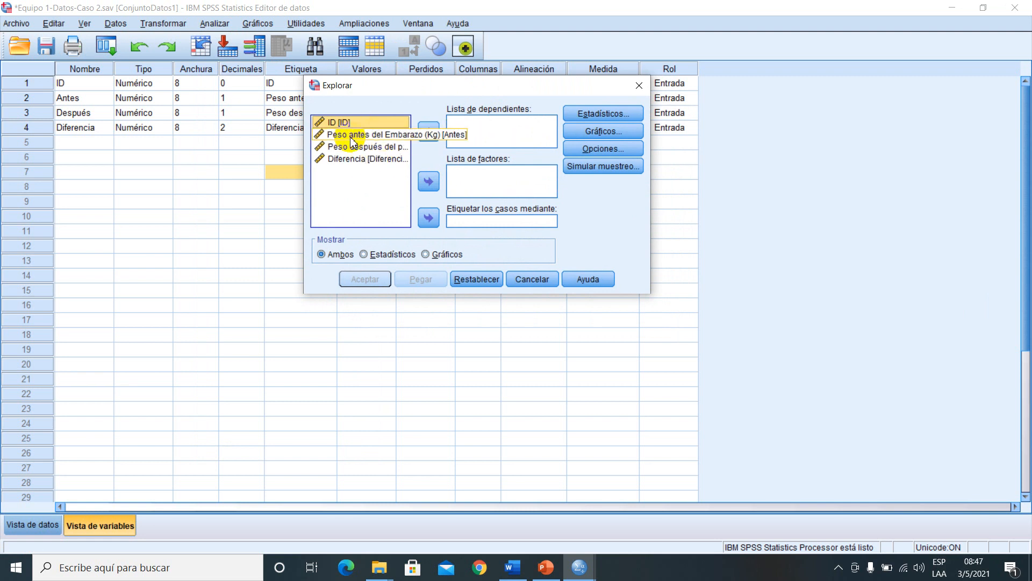
shift+click(362, 164)
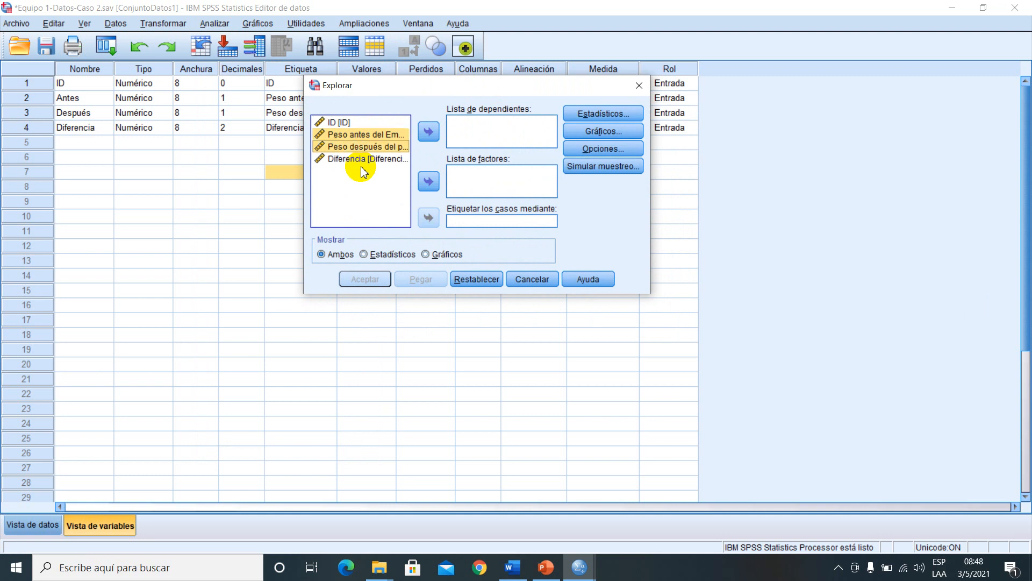
click(439, 134)
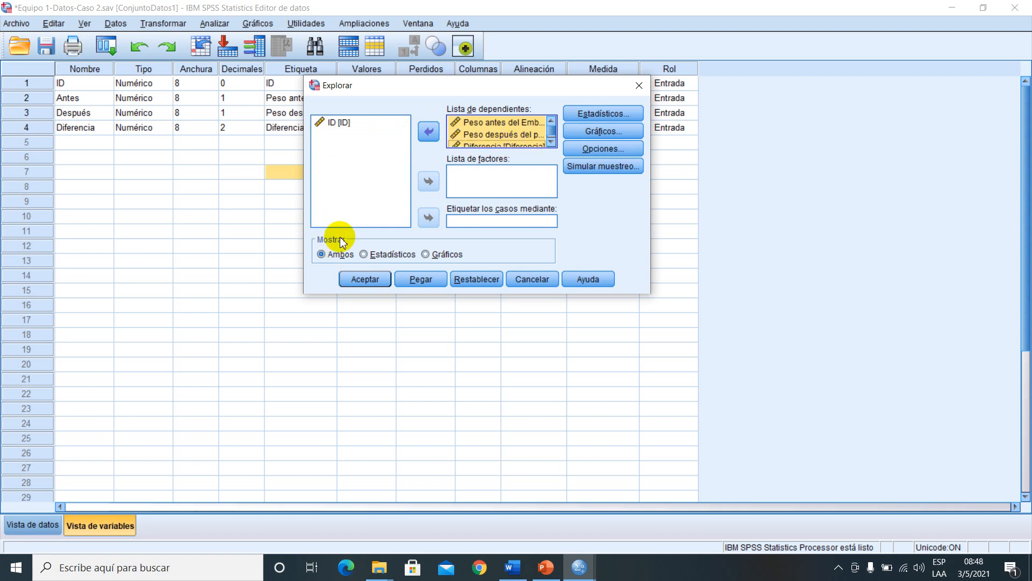
Step: Turn off the stem-and-leaf plot, enable normality plots with tests, and run the Explorar analysis
click(613, 136)
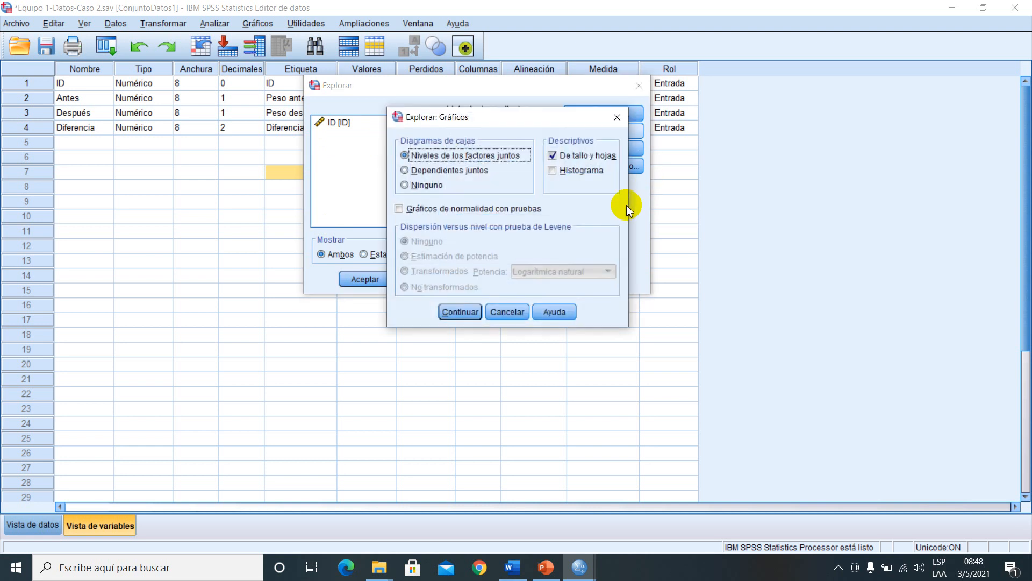
click(554, 156)
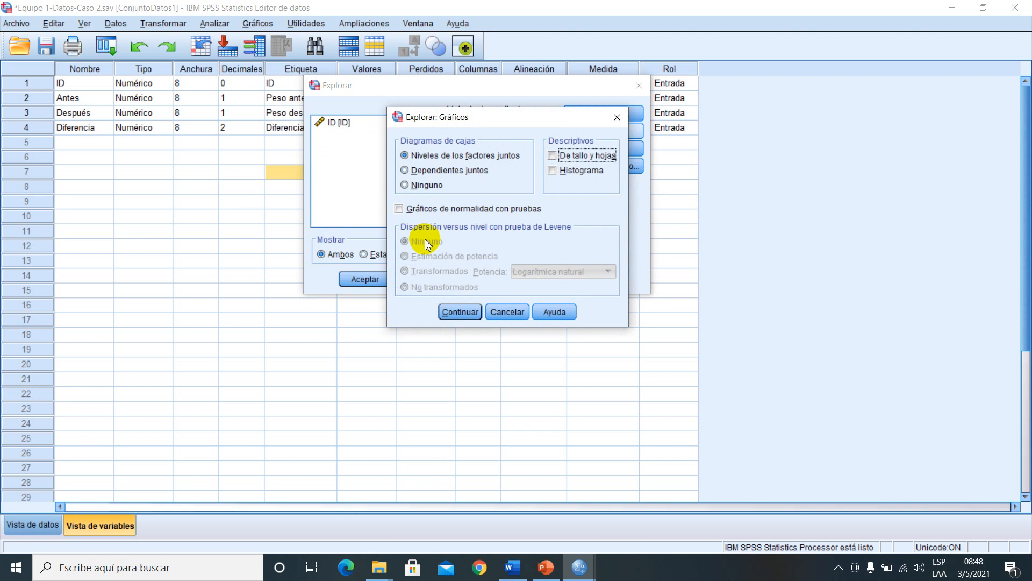
click(401, 208)
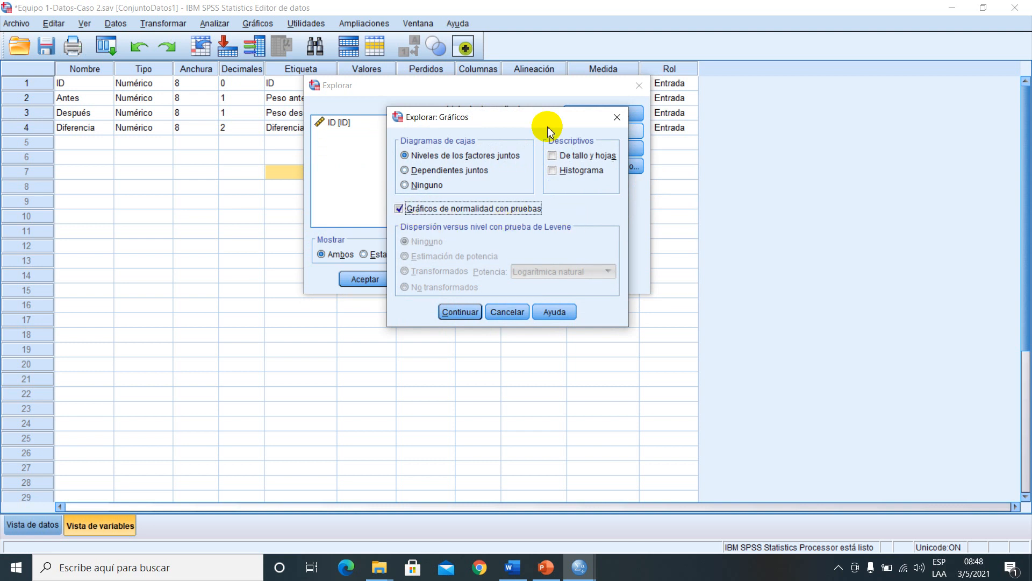
mouse_move(540, 124)
mouse_down()
mouse_move(547, 276)
mouse_move(547, 108)
mouse_up()
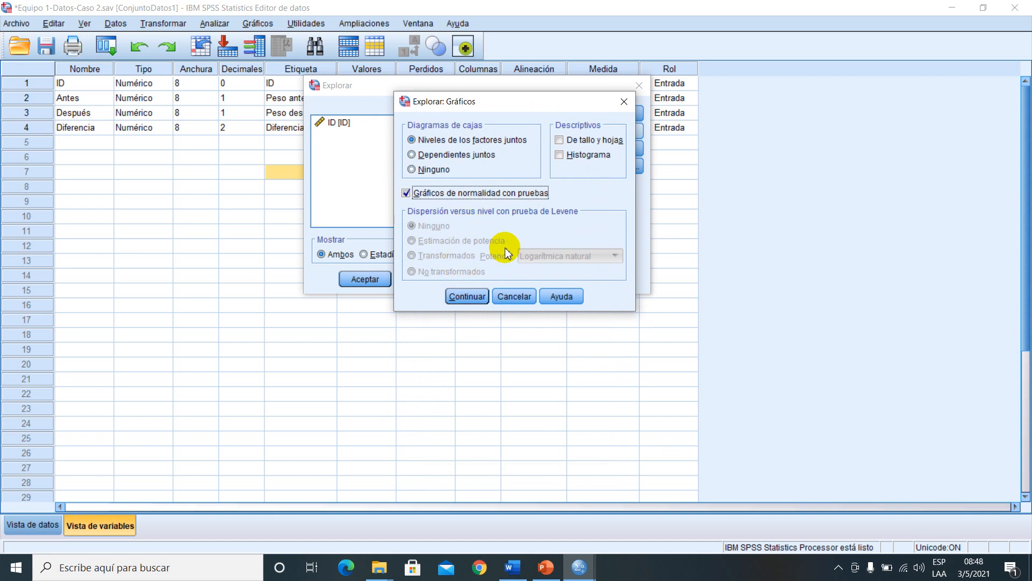
click(468, 296)
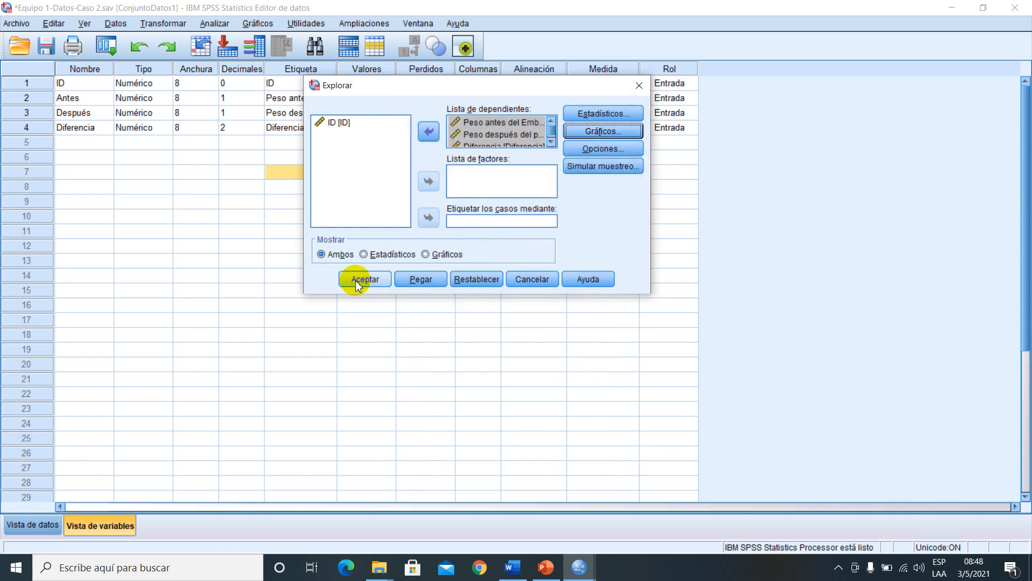
click(356, 280)
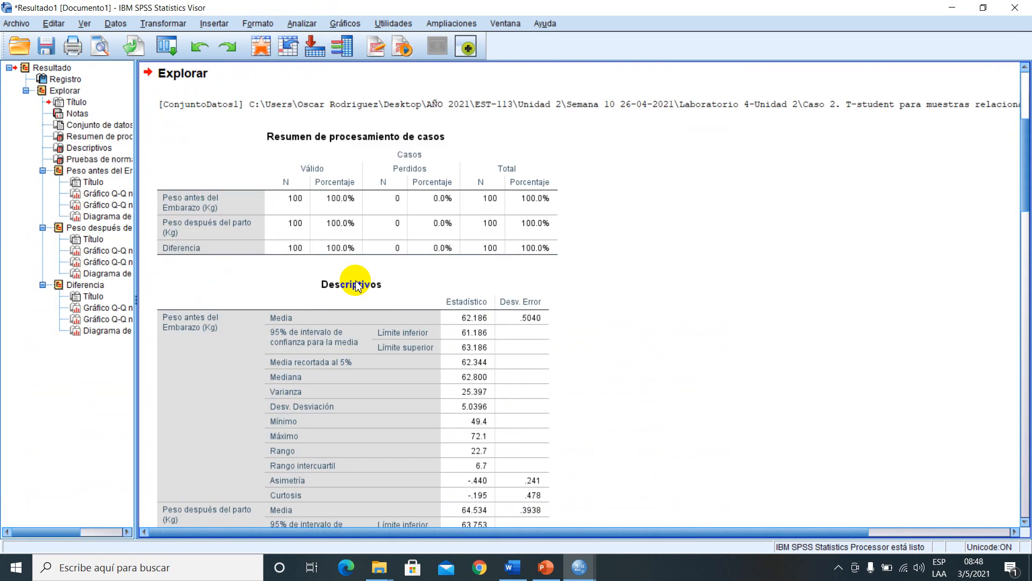
Step: Examine the means, standard errors and 95% confidence limits of the three variables, plus the normality tests, in the output
scroll(355, 339, down, 5)
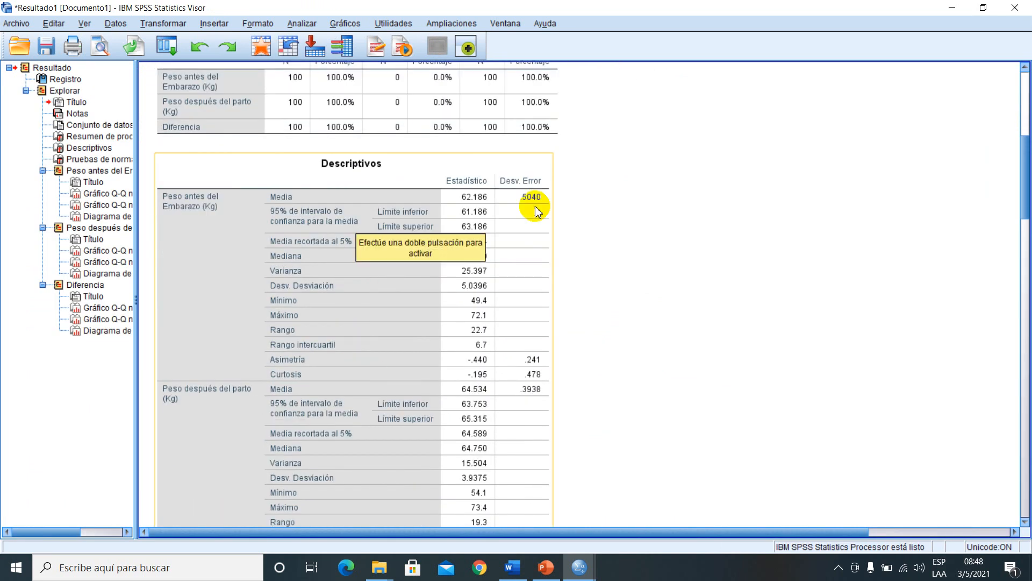
scroll(296, 267, down, 2)
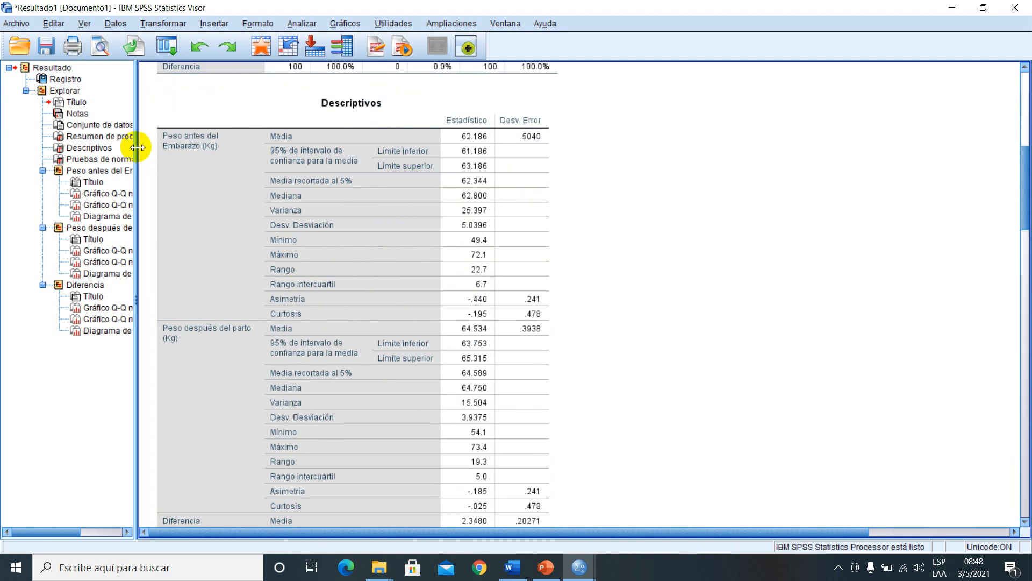
click(171, 159)
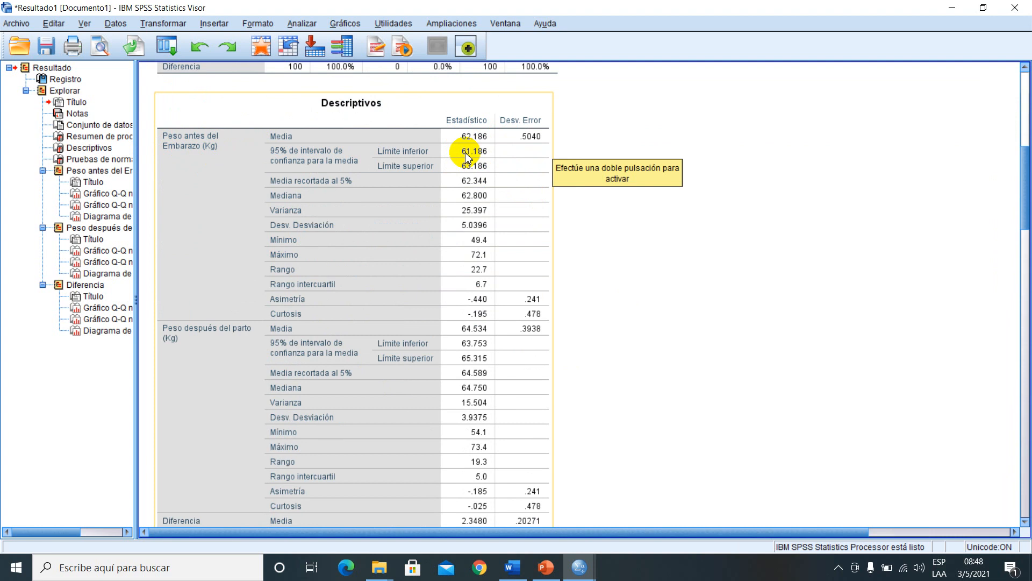
scroll(160, 372, down, 2)
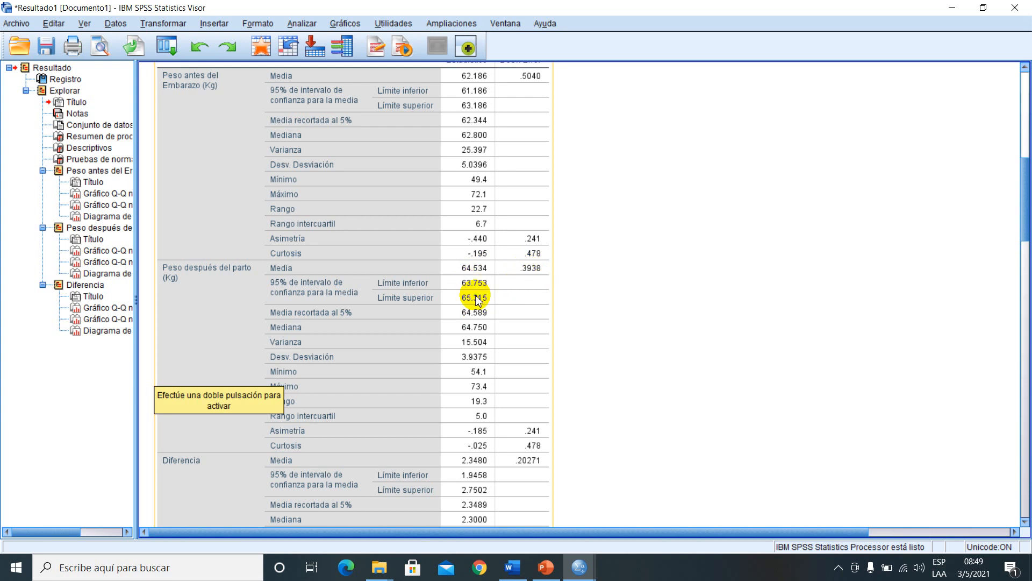
scroll(295, 362, down, 5)
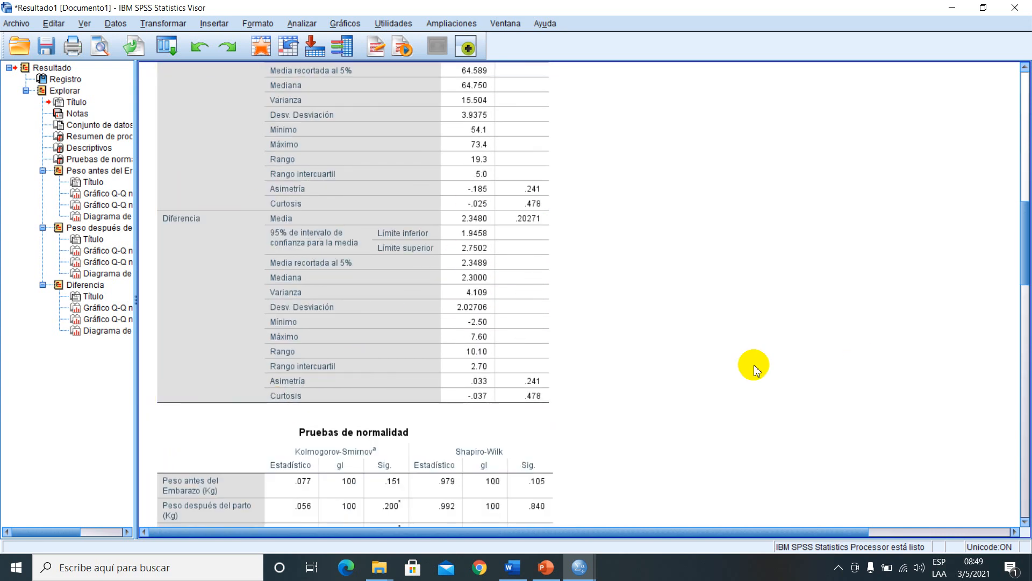
click(455, 249)
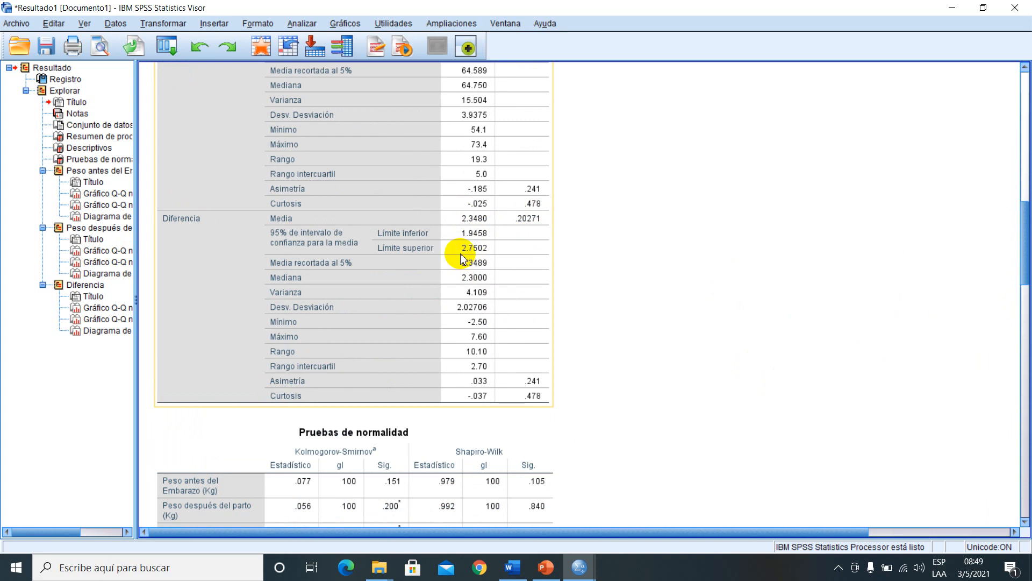
scroll(466, 287, down, 3)
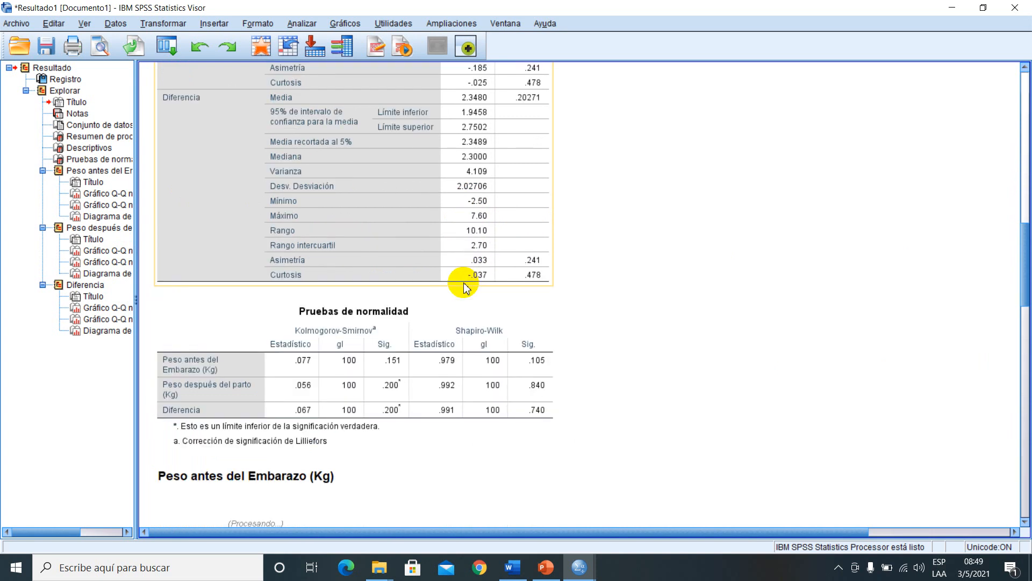
scroll(466, 287, up, 14)
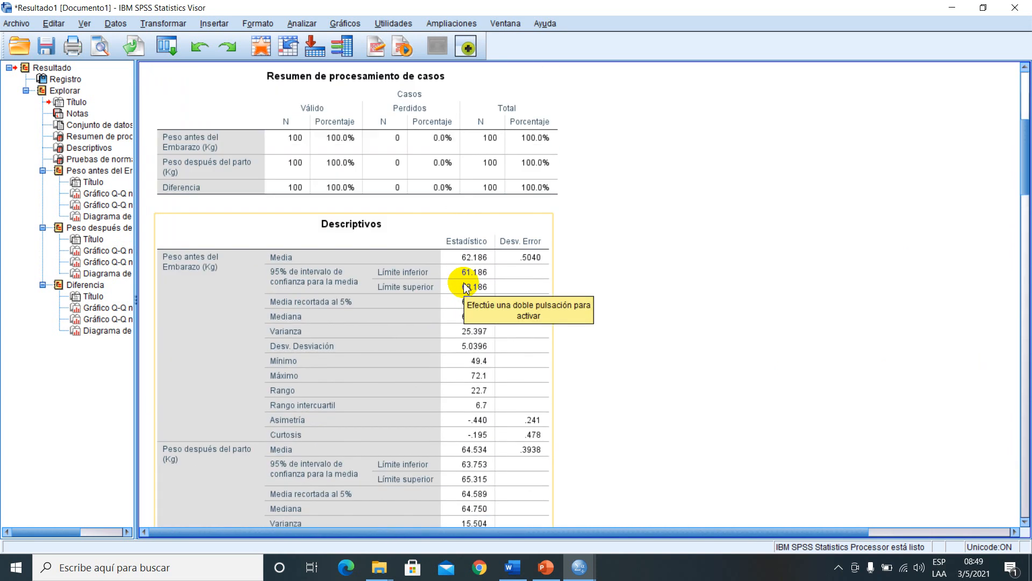
Step: Copy the Descriptivos table from the SPSS output
scroll(466, 287, down, 3)
right_click(299, 111)
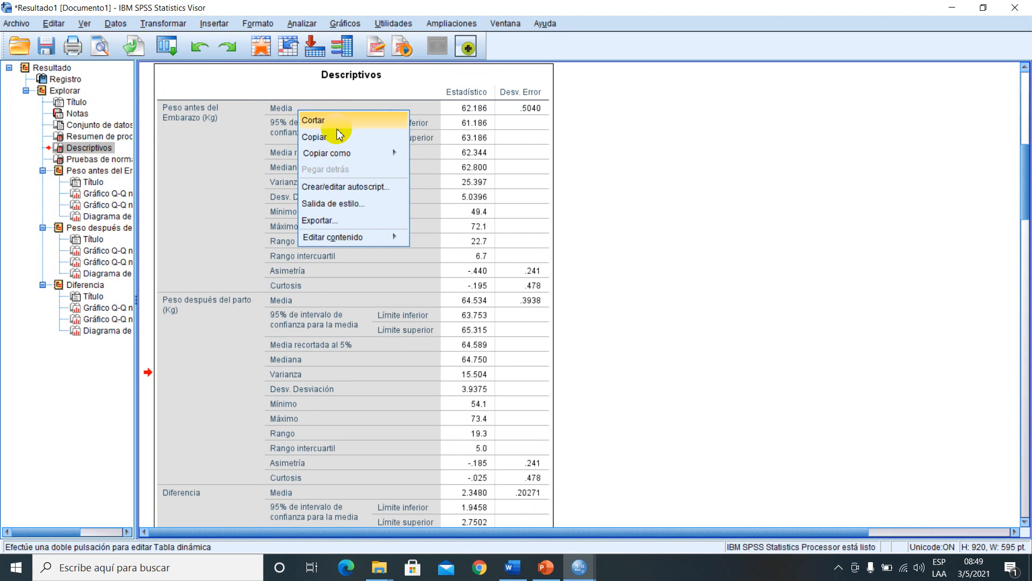
click(337, 136)
Step: Launch Excel, create a blank workbook and maximize its window
click(197, 569)
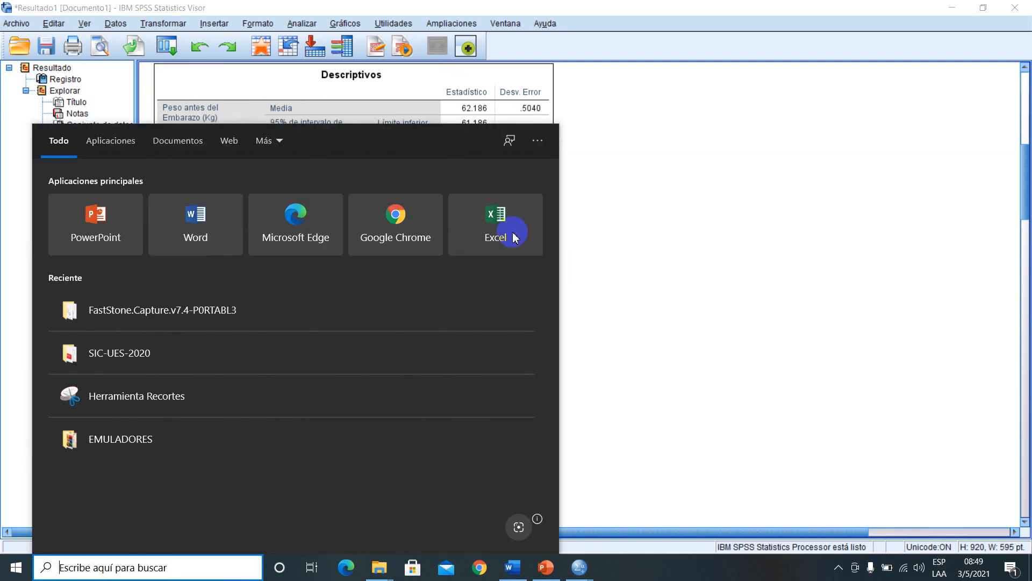
click(545, 289)
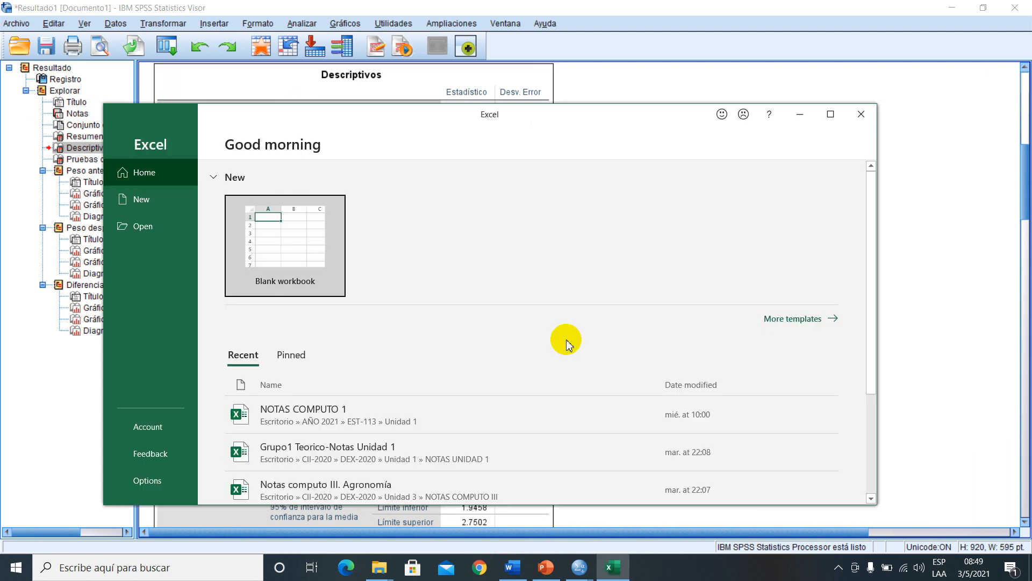
click(644, 153)
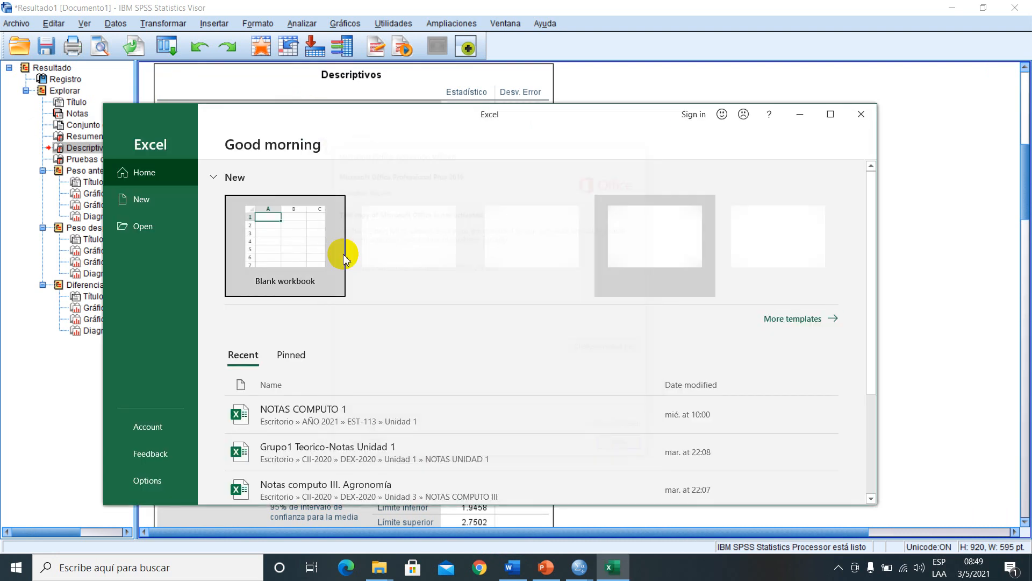
click(285, 238)
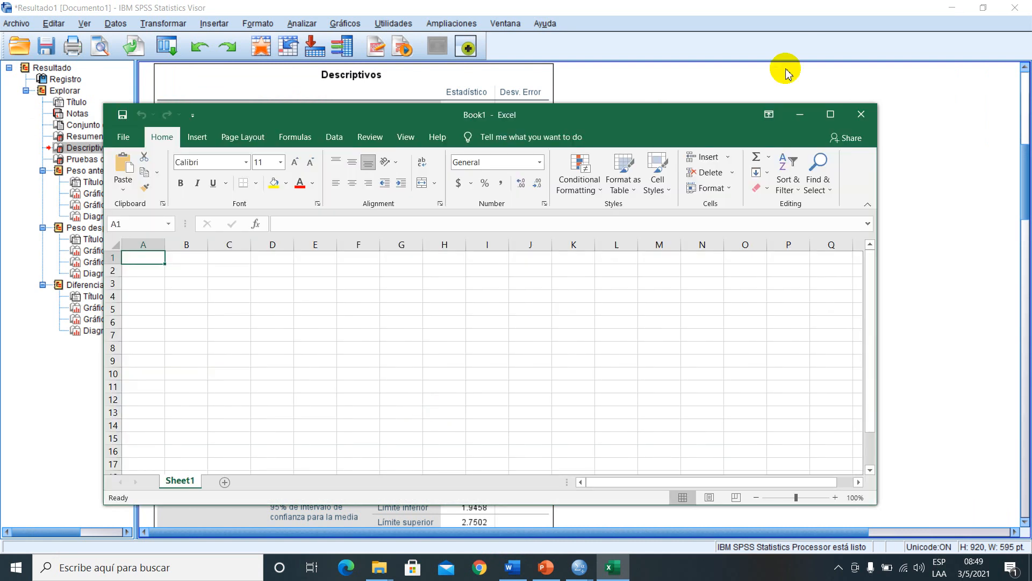
click(831, 114)
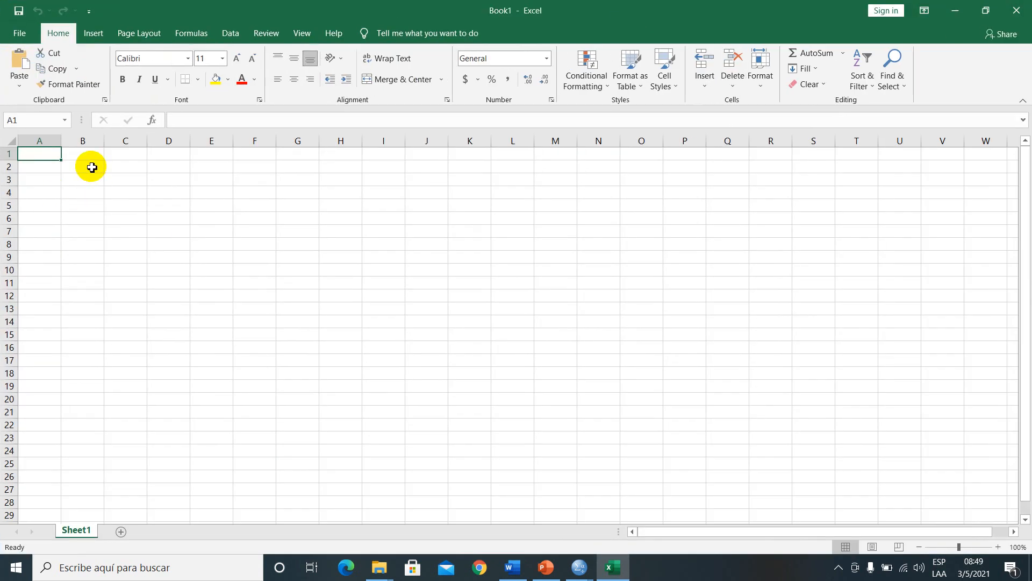
Step: Paste the copied Descriptivos table into the sheet starting at cell B2
click(92, 168)
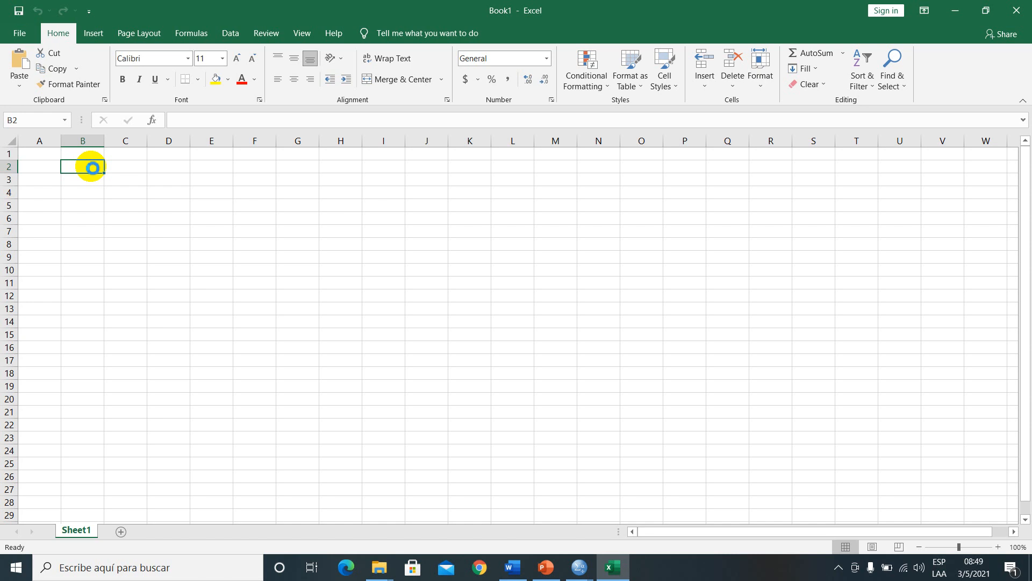
key(ctrl+v)
click(412, 215)
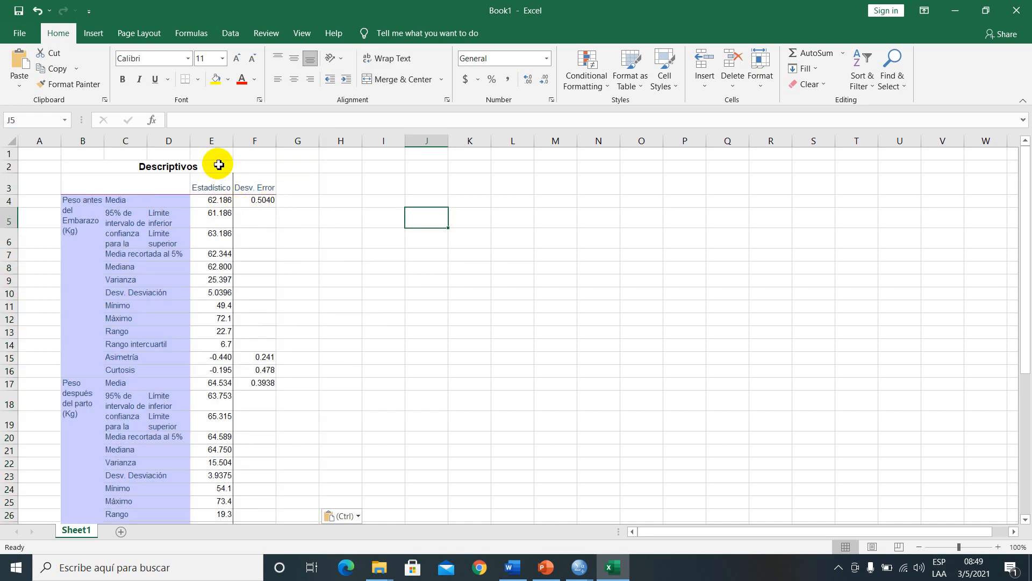
Step: Reduce the Estadístico values in E4:E42 to two decimal places
click(222, 140)
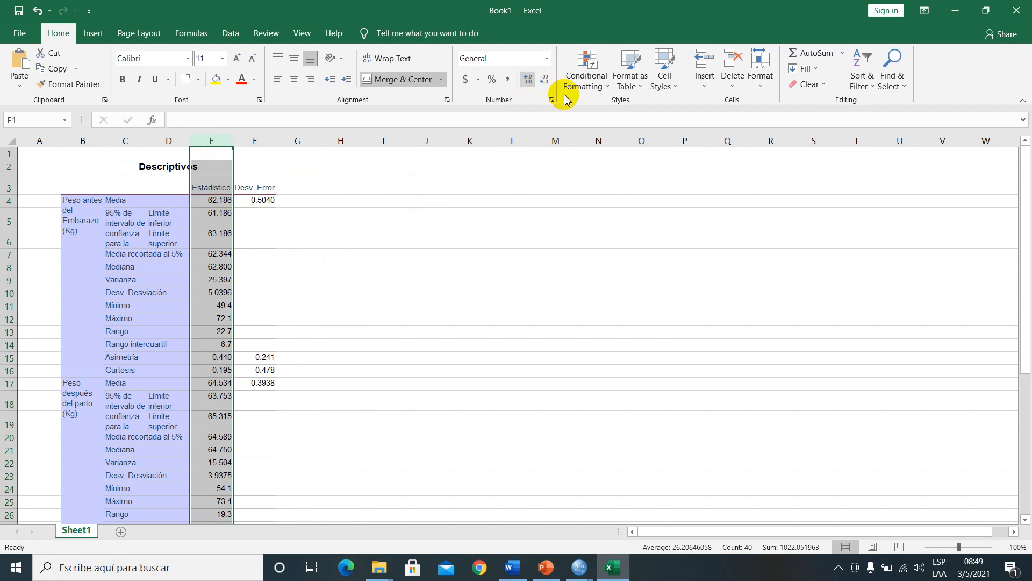
click(545, 80)
drag(211, 201, 215, 511)
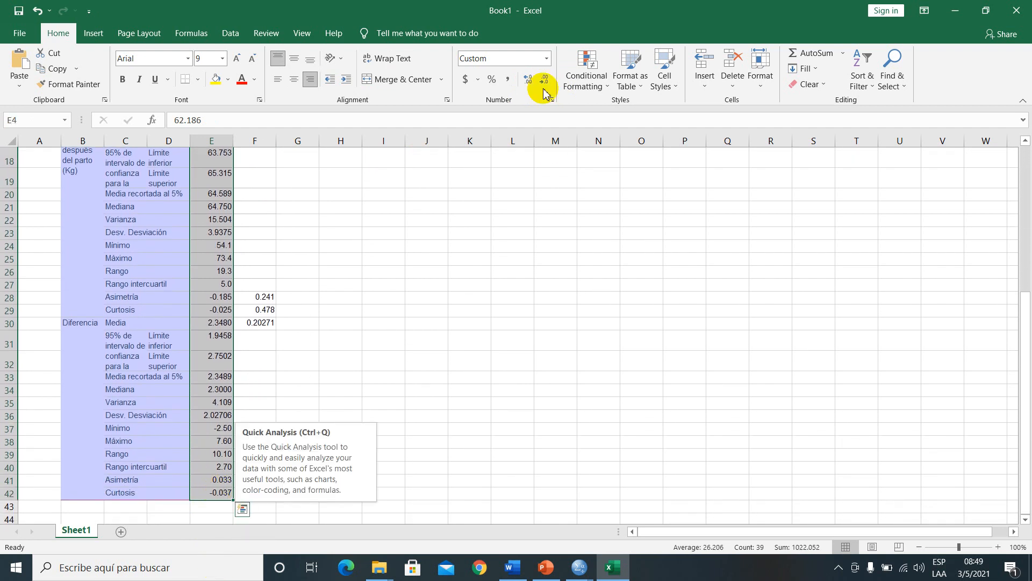
click(546, 81)
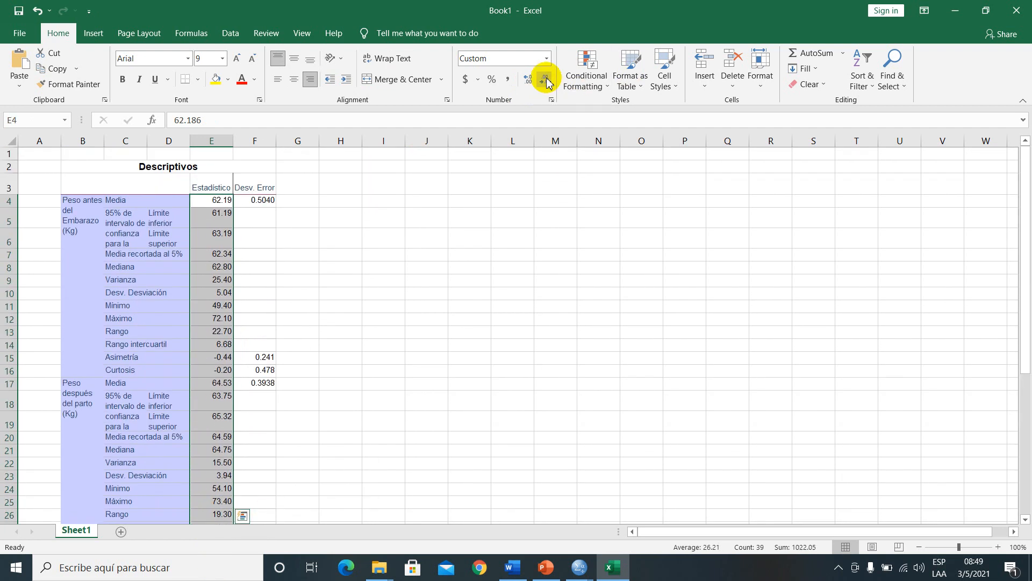
Step: Reduce the Desv. Error values in F4:F42 to three decimal places
click(338, 200)
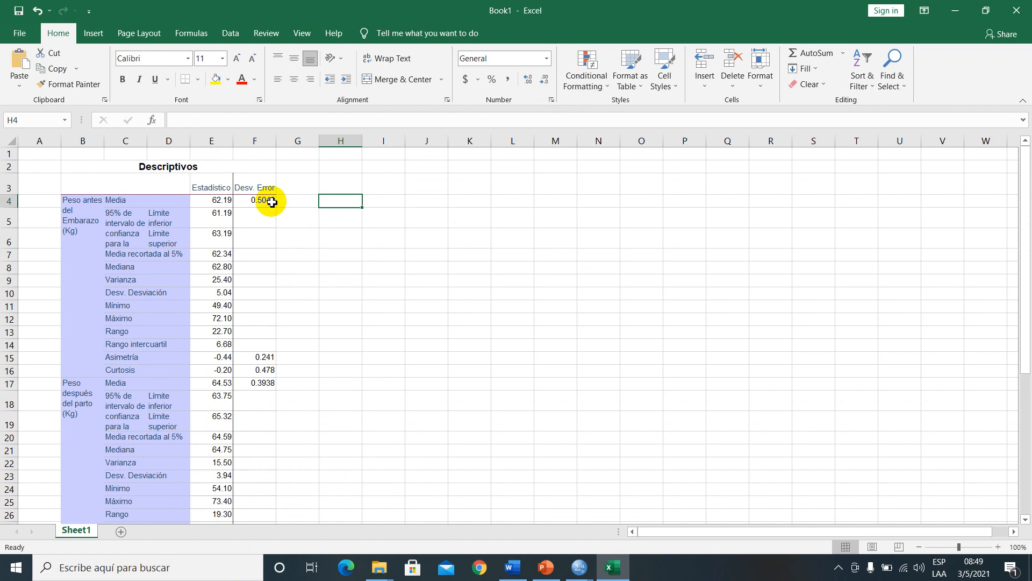
drag(267, 202, 269, 472)
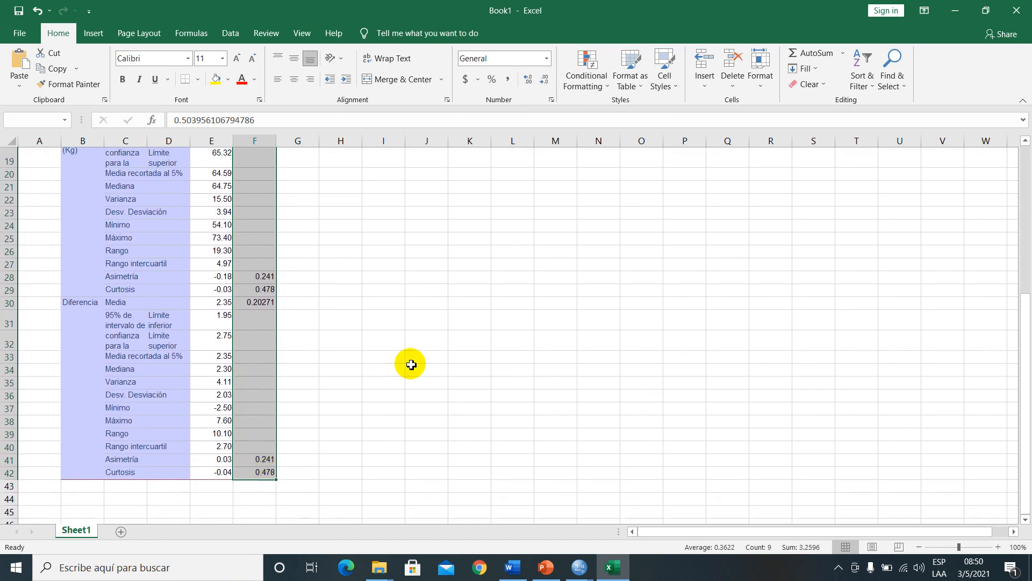
click(545, 79)
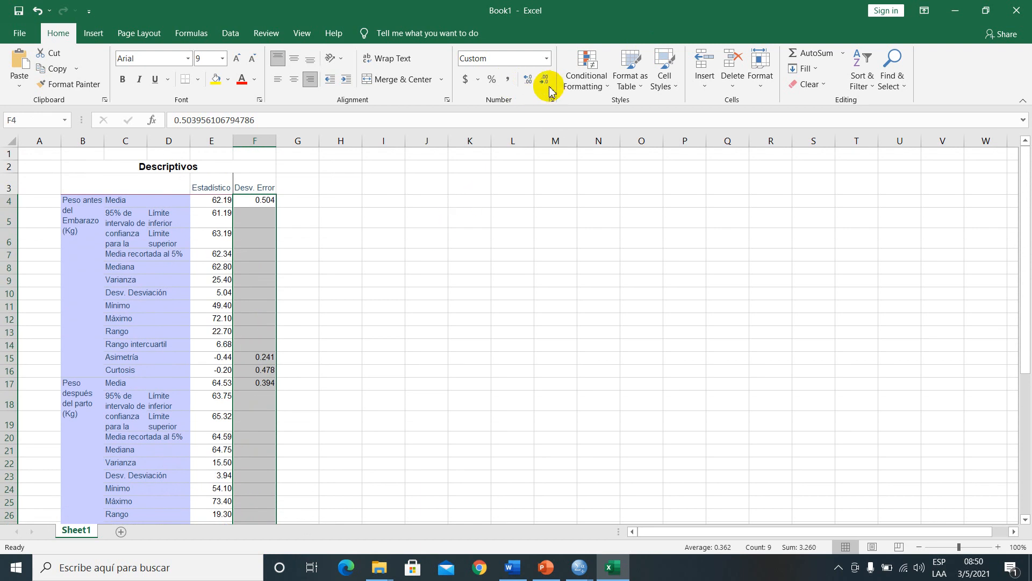
Step: Copy the Peso antes mean 62.186 from E4 into the Media row of the Word table's Peso antes (Kg) column
click(358, 294)
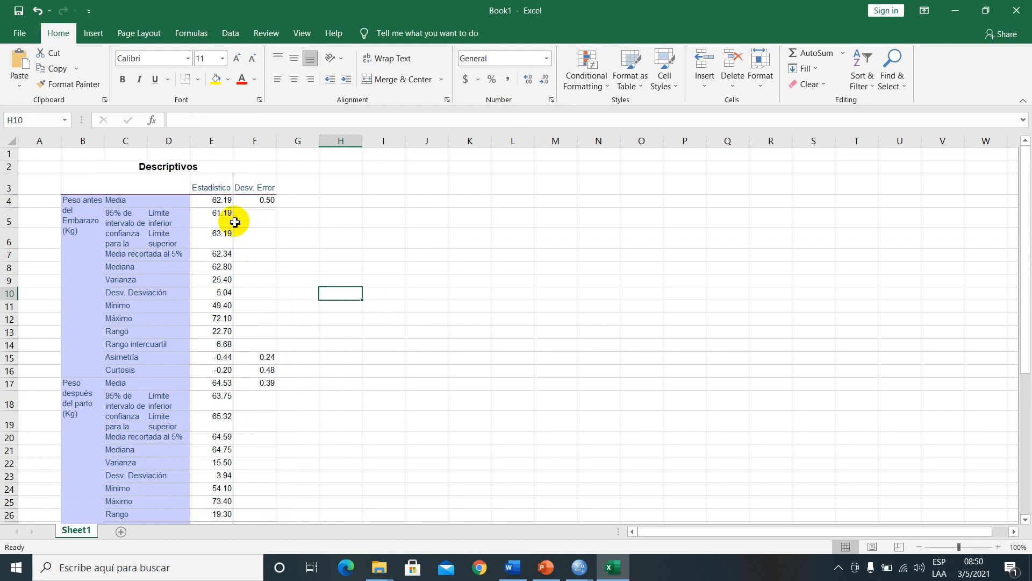
click(226, 201)
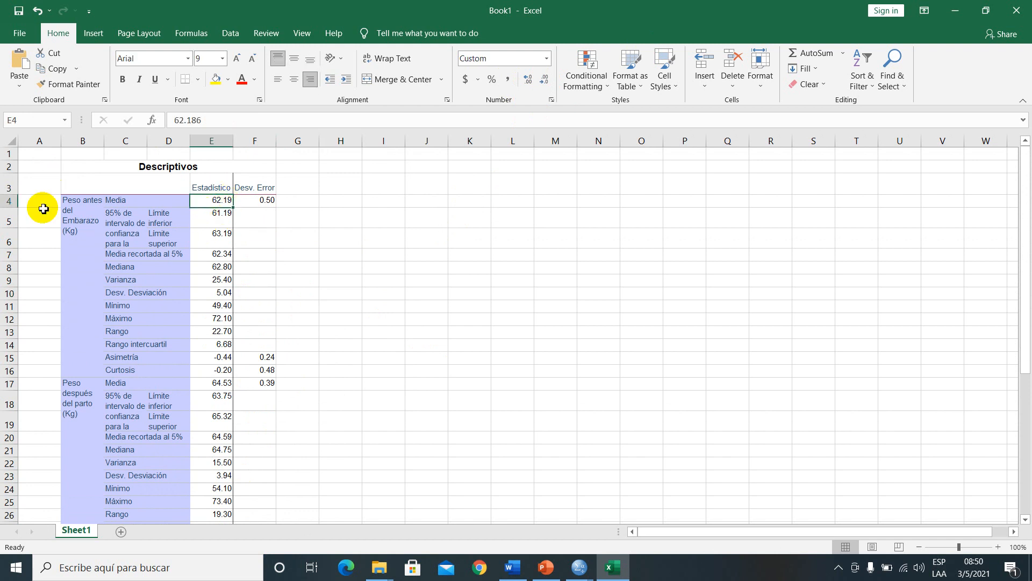
click(85, 205)
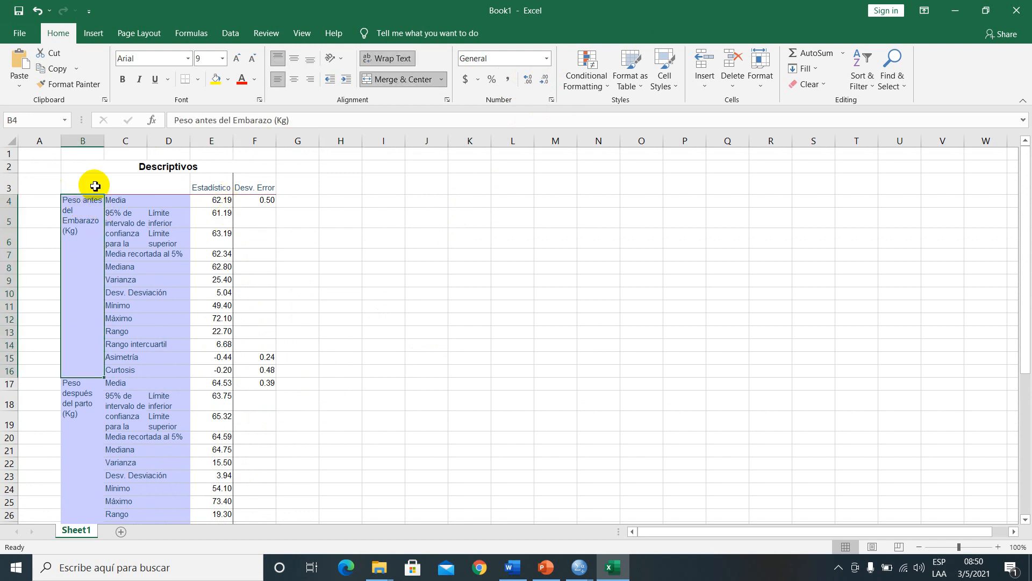
click(223, 203)
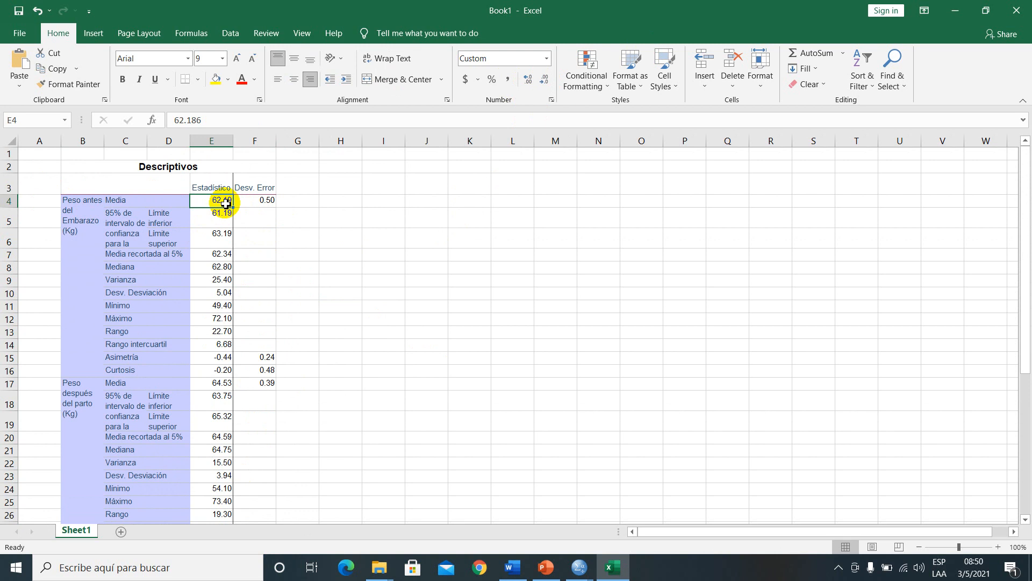
double_click(226, 203)
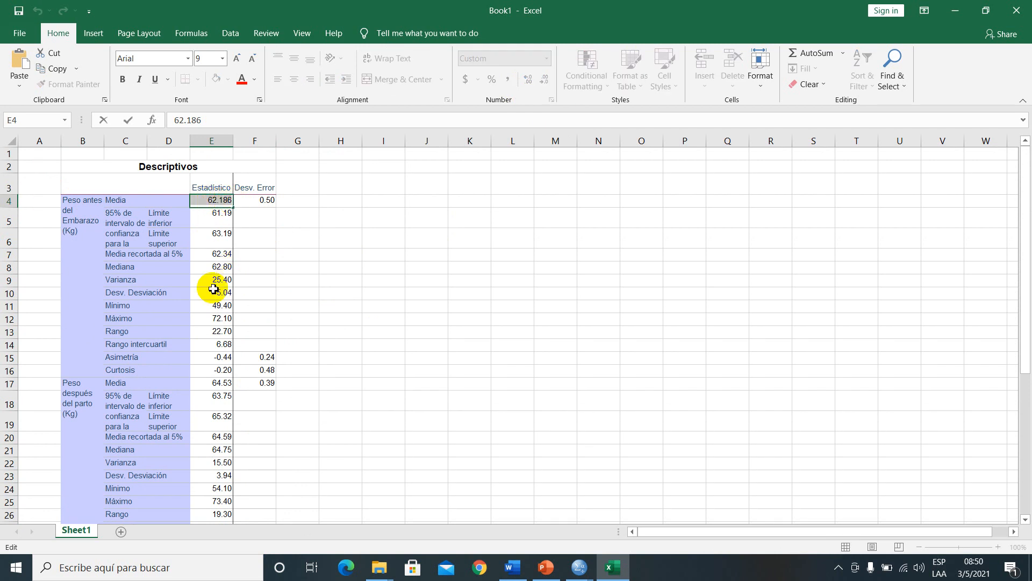
click(512, 568)
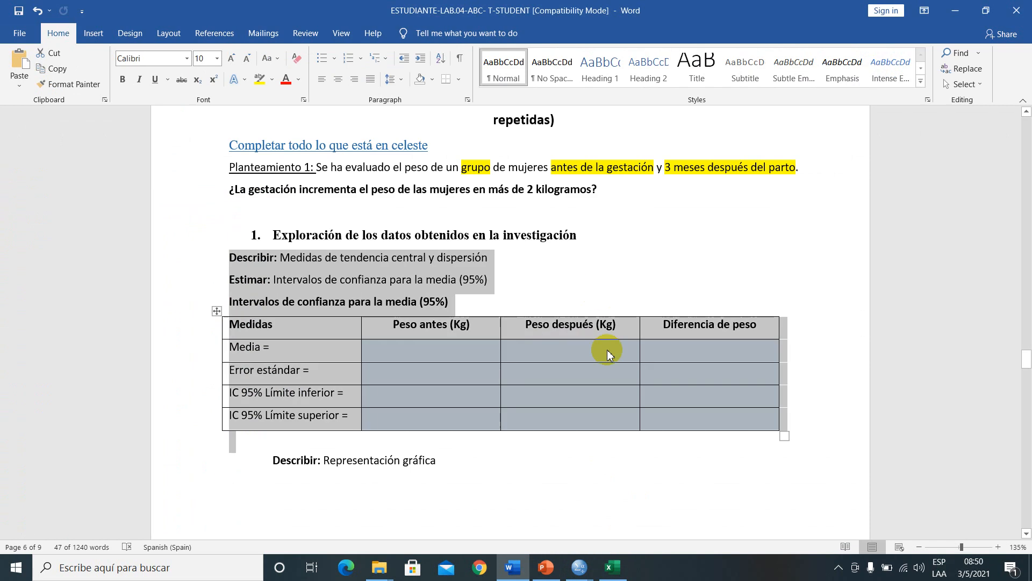
click(444, 360)
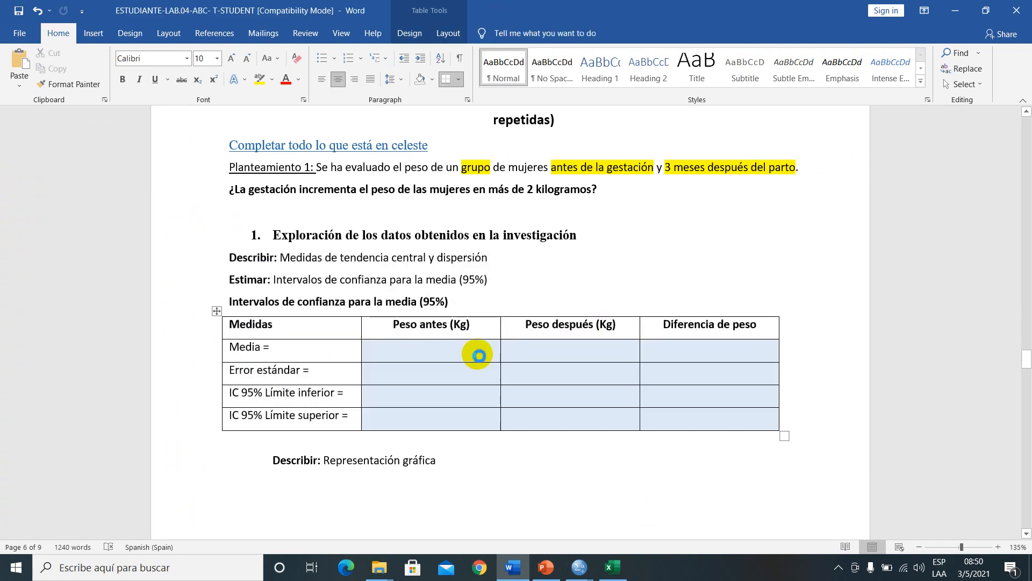
text(62.186)
click(738, 353)
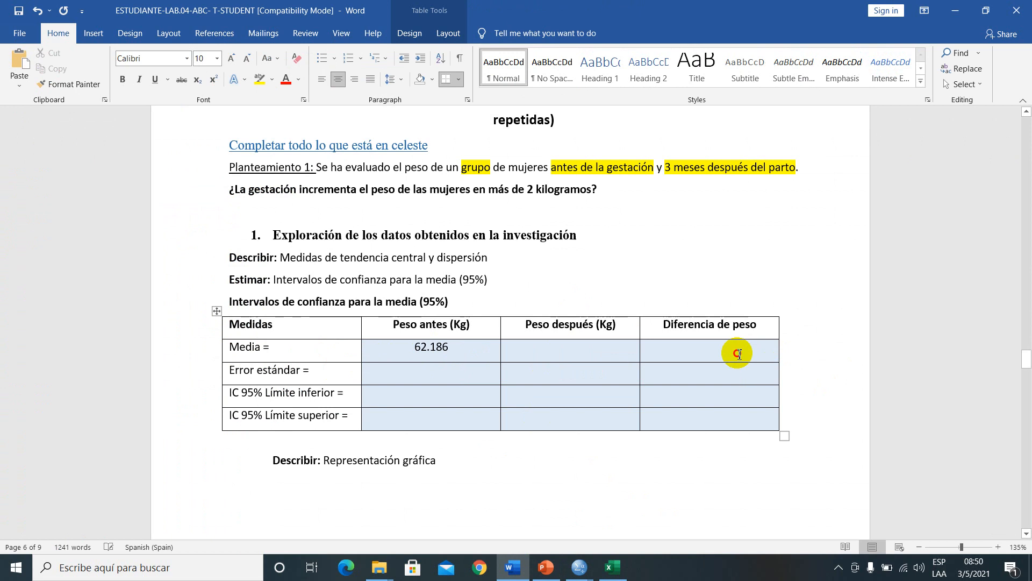
Step: Fill the Error estándar cell for Peso antes in the Word table with the full value 0.503956106794786 from F4 in Excel
click(429, 375)
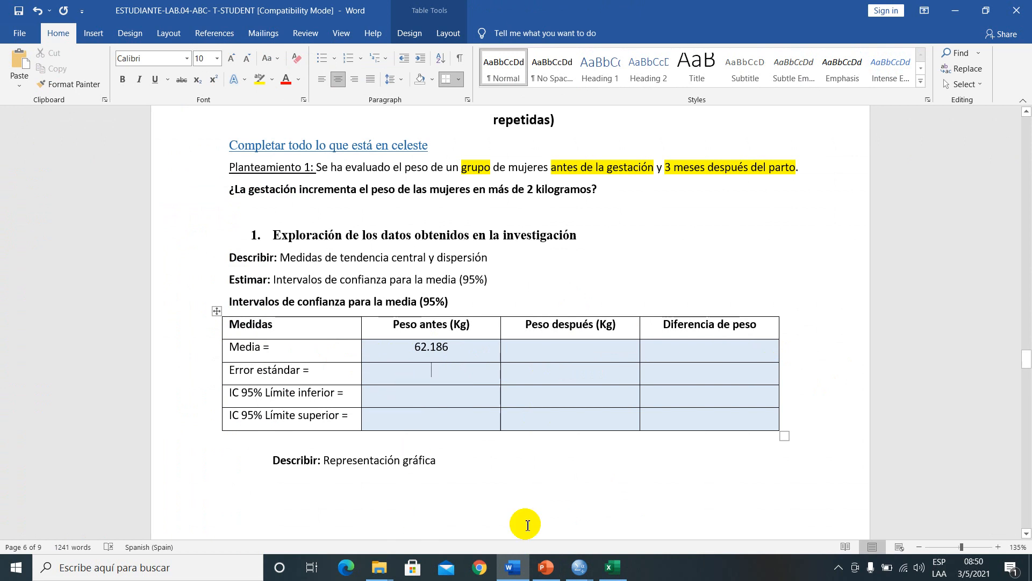
click(613, 567)
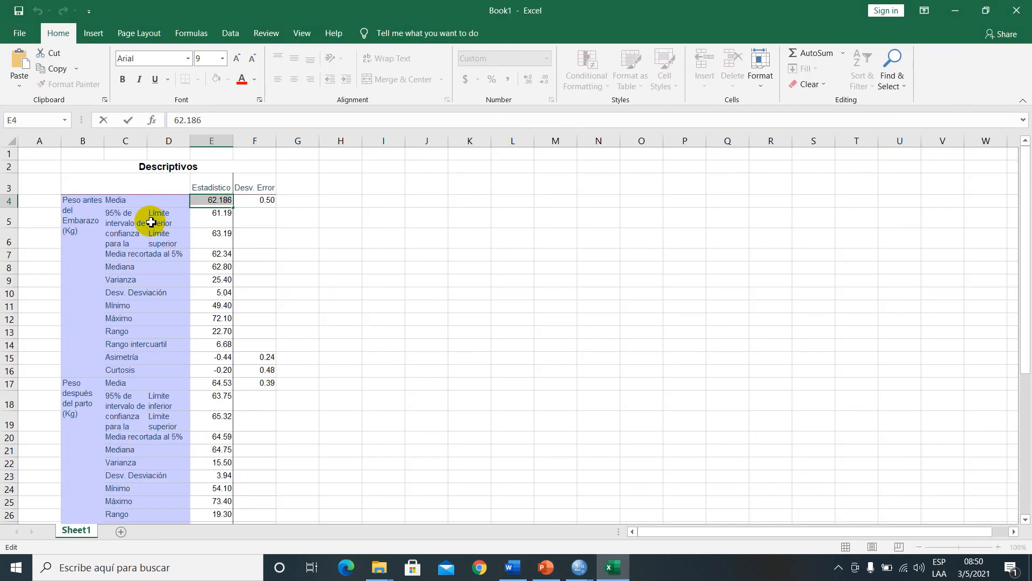
double_click(271, 201)
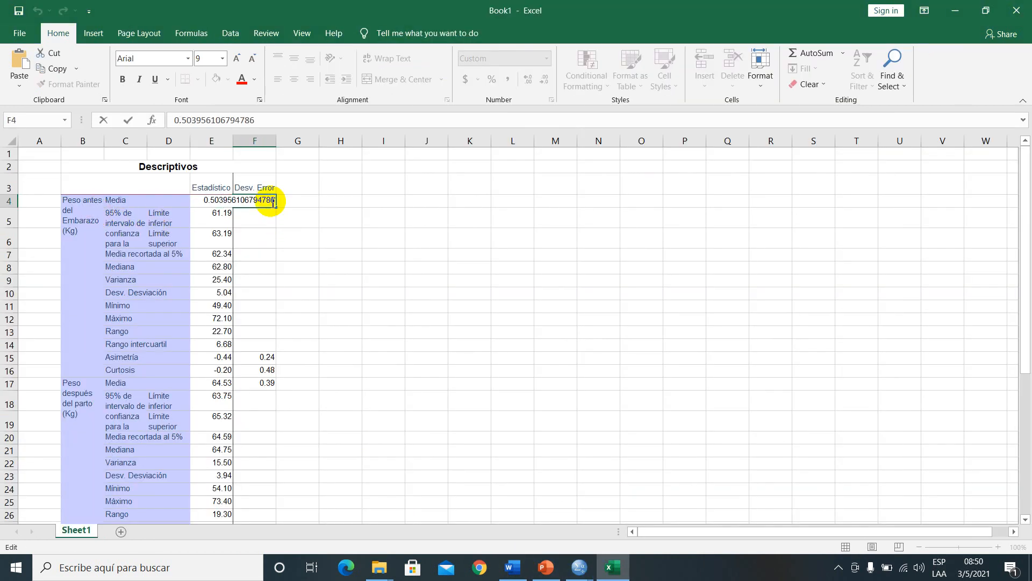
drag(209, 201, 270, 201)
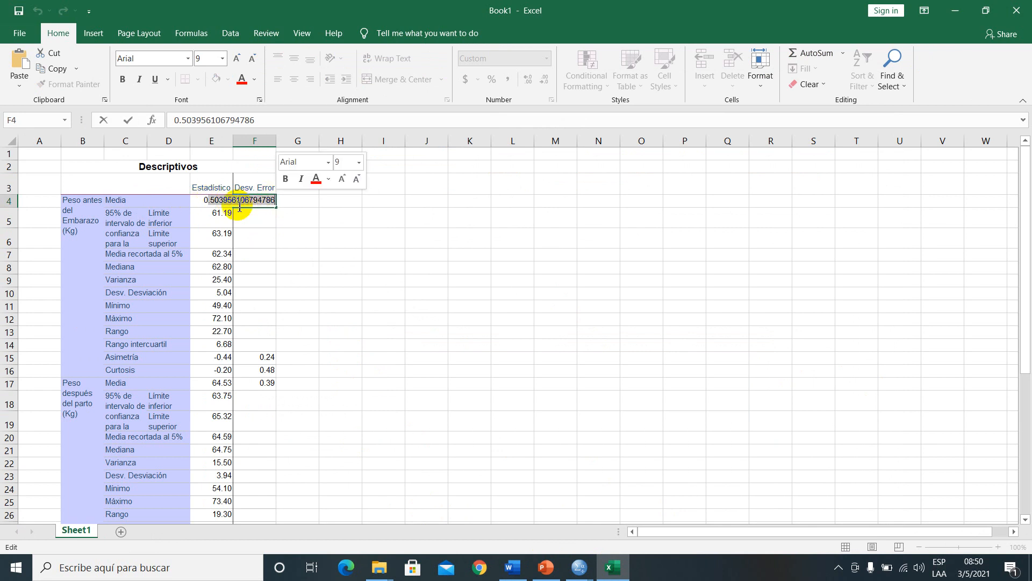
drag(207, 199, 267, 200)
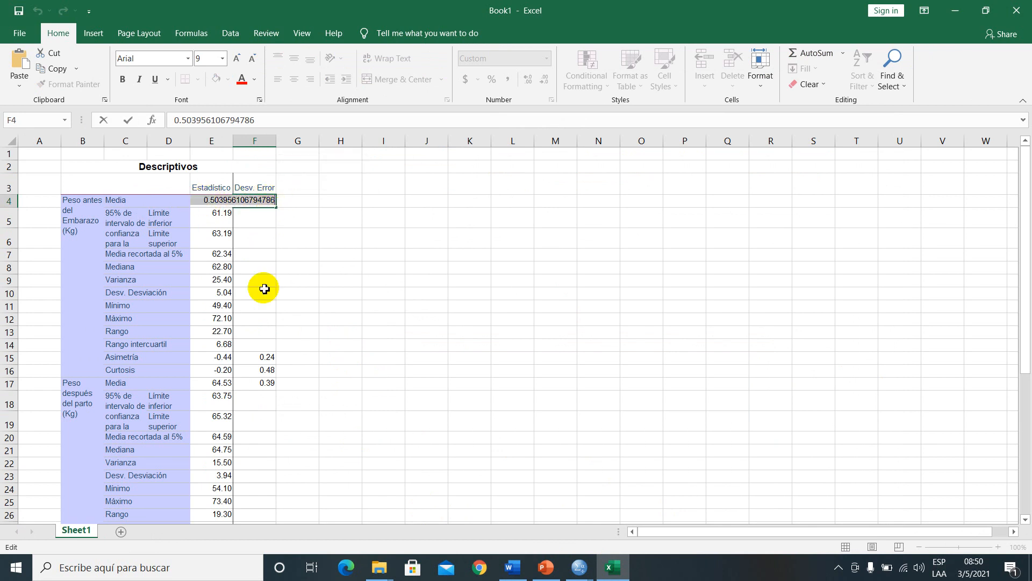
click(513, 567)
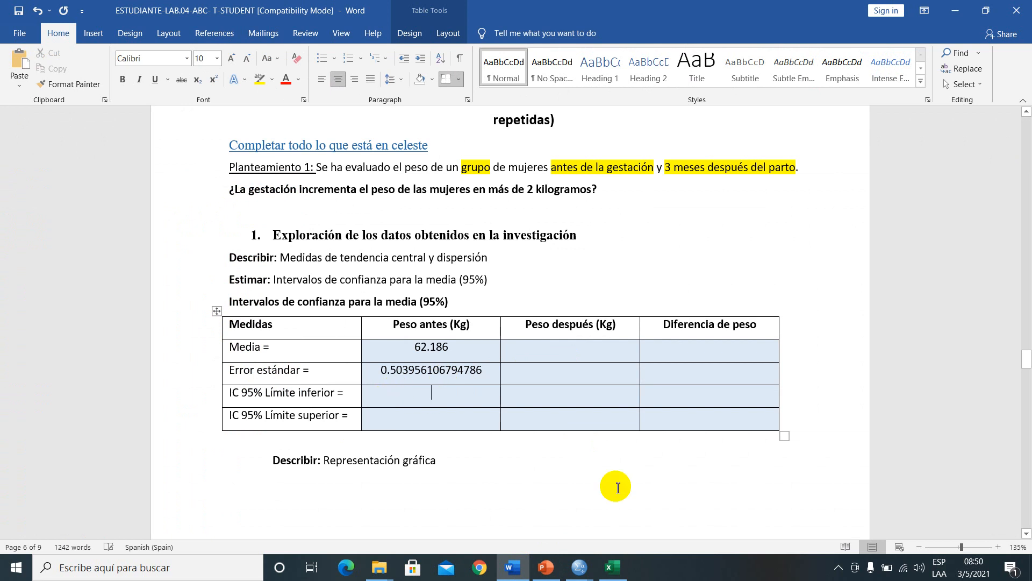
Step: Copy the lower confidence limit 61.1860417500425 from Excel cell E5 into the Word table's IC 95% Límite inferior cell for Peso antes
click(617, 567)
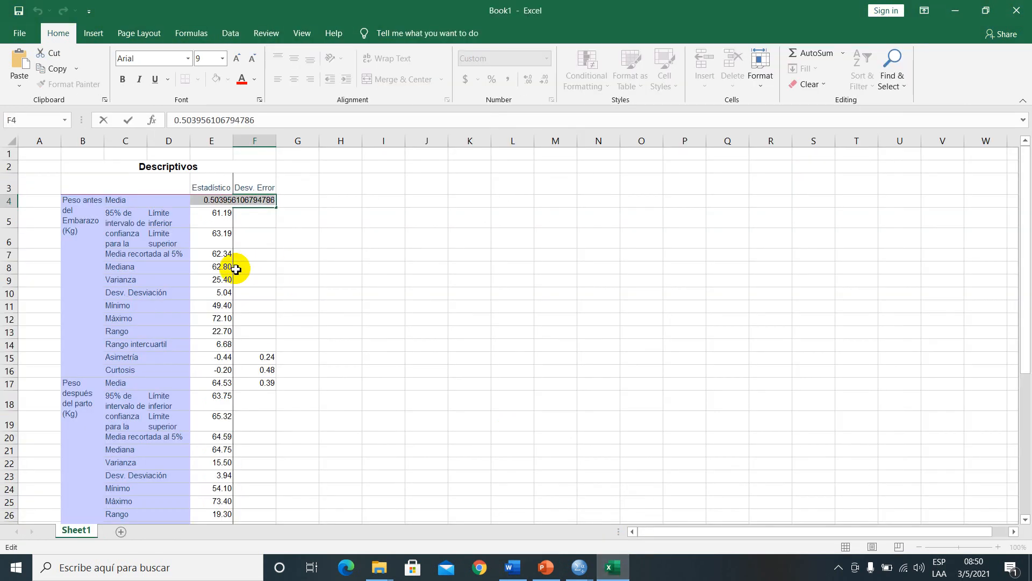
click(225, 218)
double_click(226, 216)
drag(156, 213, 229, 215)
key(ctrl+c)
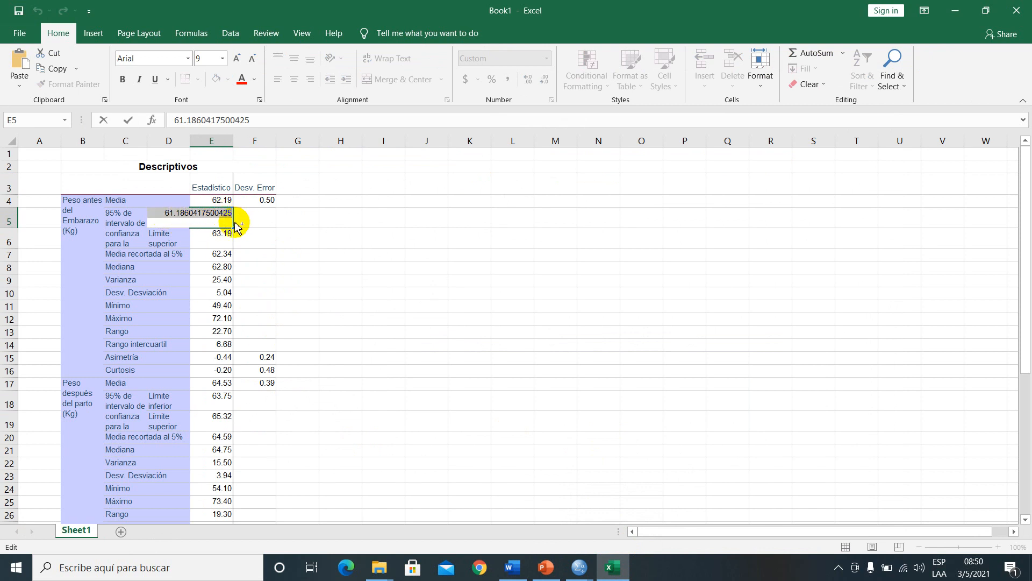
click(249, 253)
click(223, 215)
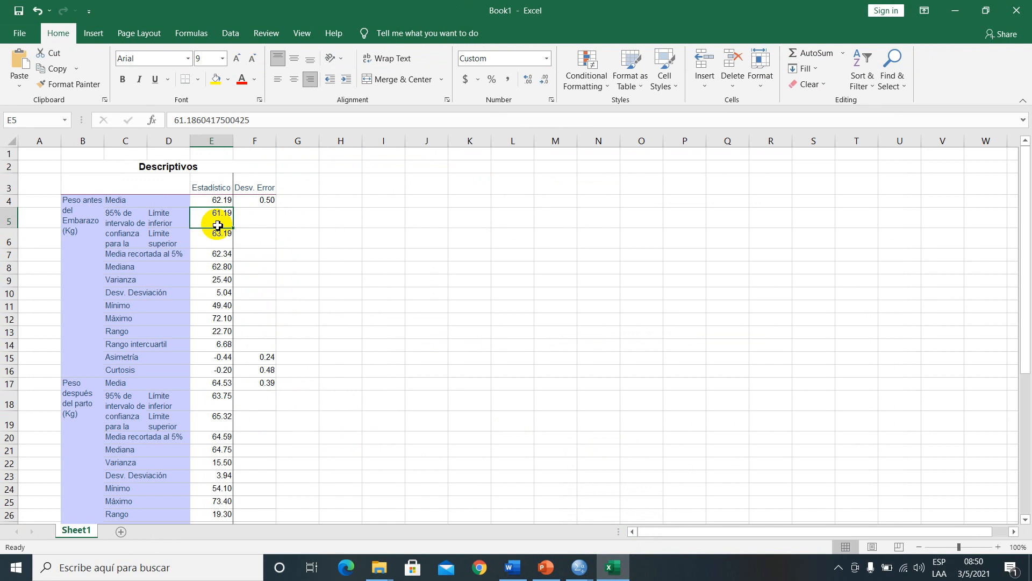
click(581, 571)
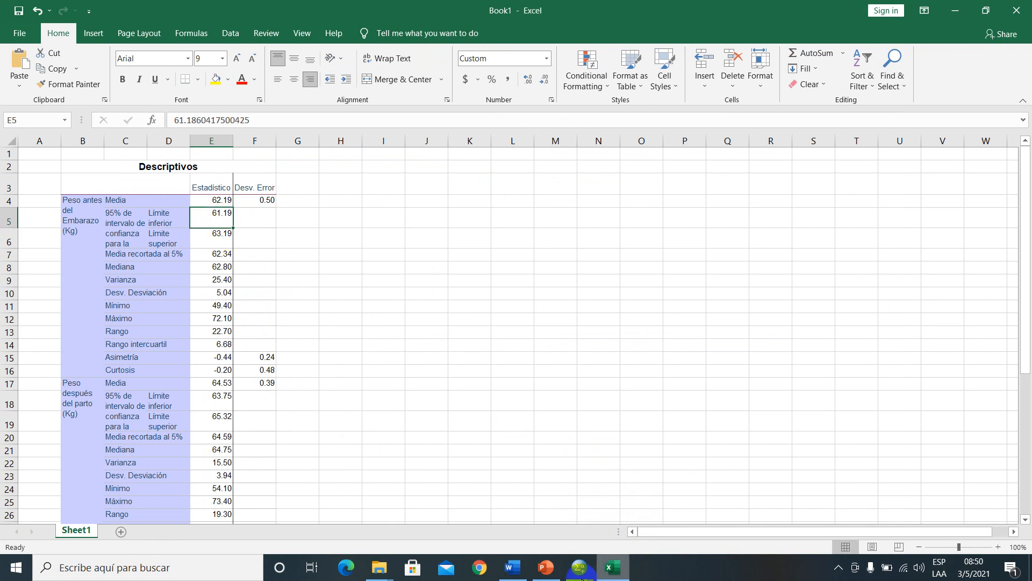
click(513, 567)
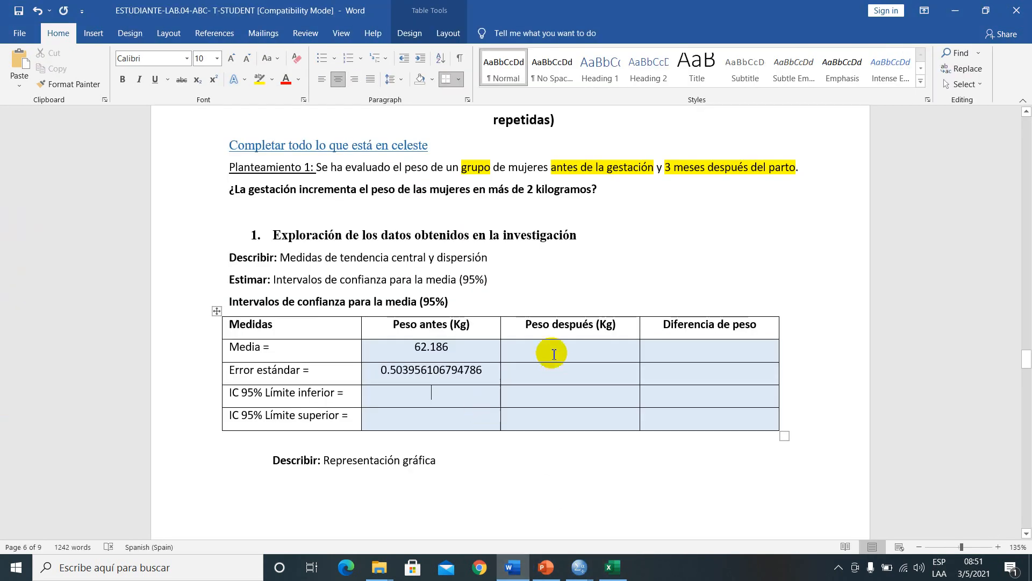
key(ctrl+v)
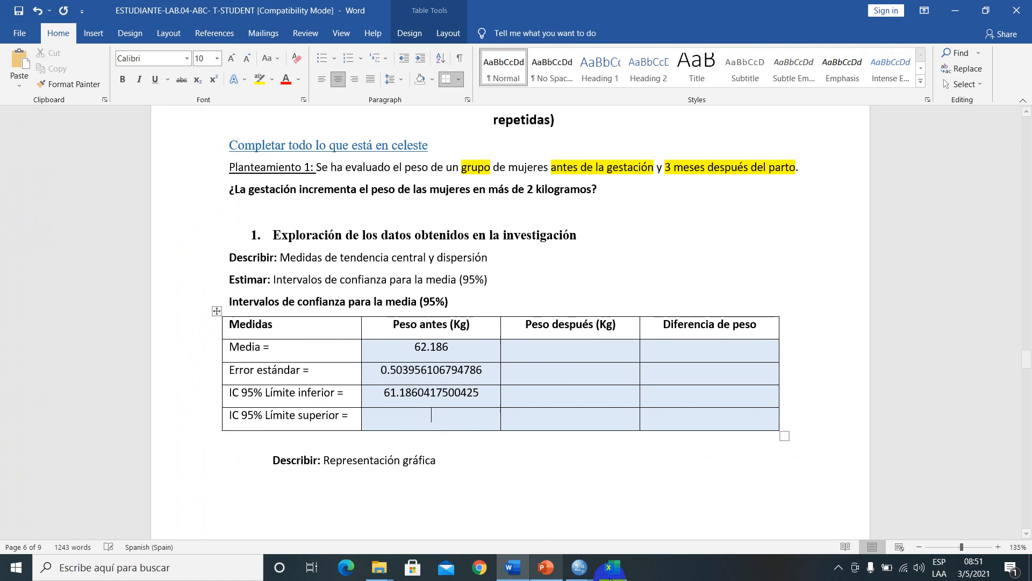
Step: Copy the upper confidence limit 63.1859582499575 from Excel cell E6 into the Word table's IC 95% Límite superior cell for Peso antes
click(613, 567)
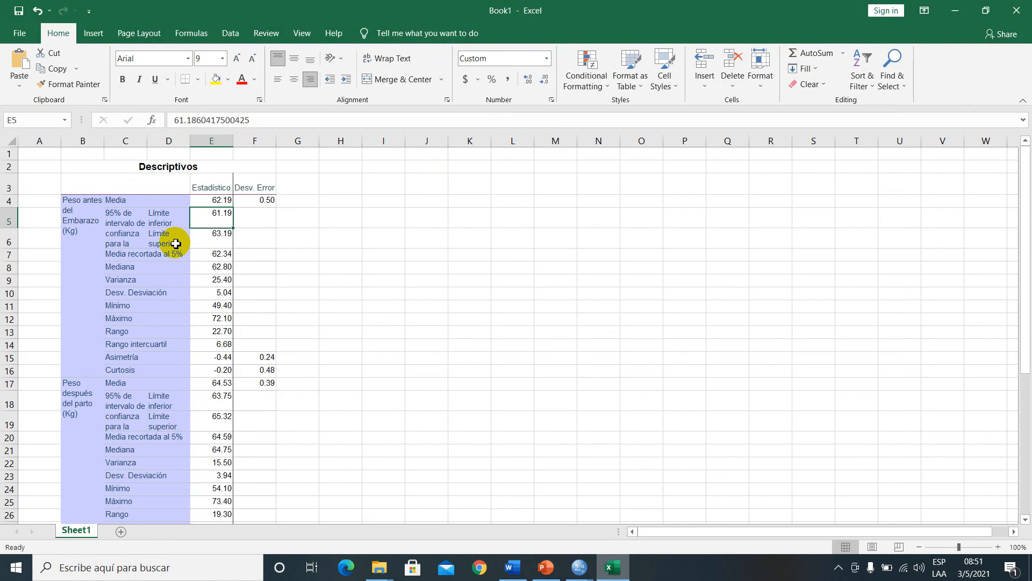
click(228, 235)
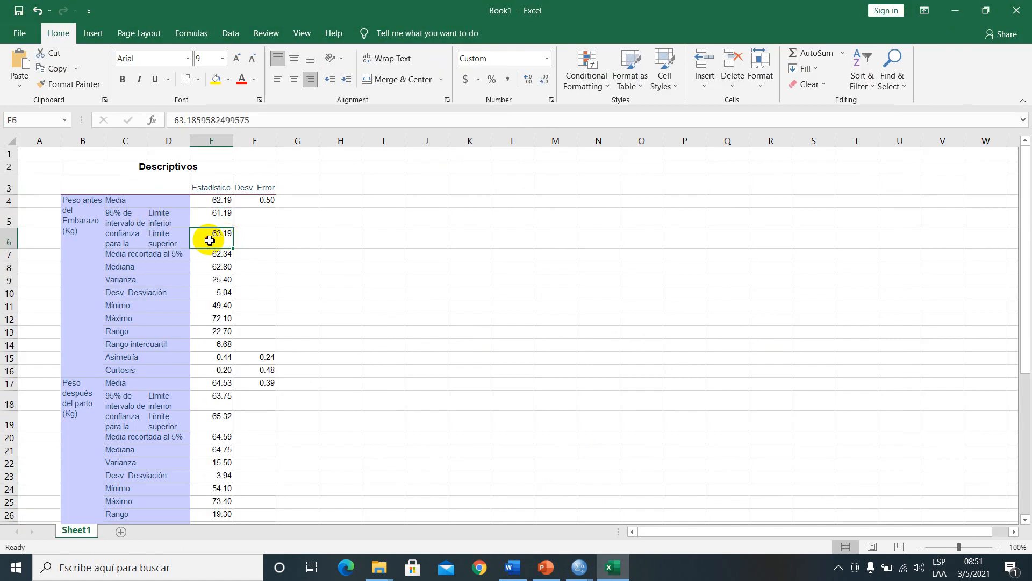
double_click(210, 240)
drag(162, 234, 246, 237)
key(ctrl+c)
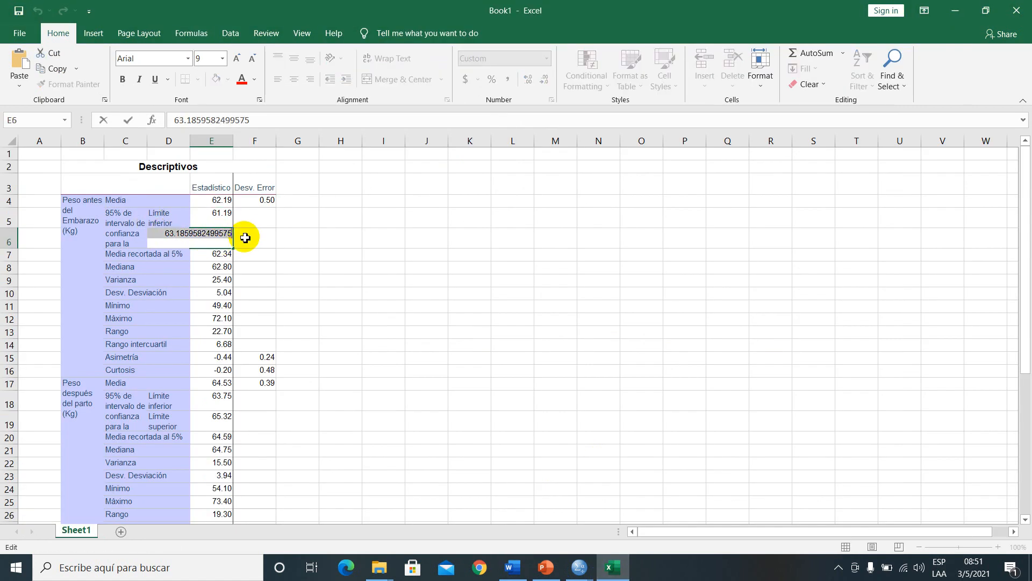
click(513, 567)
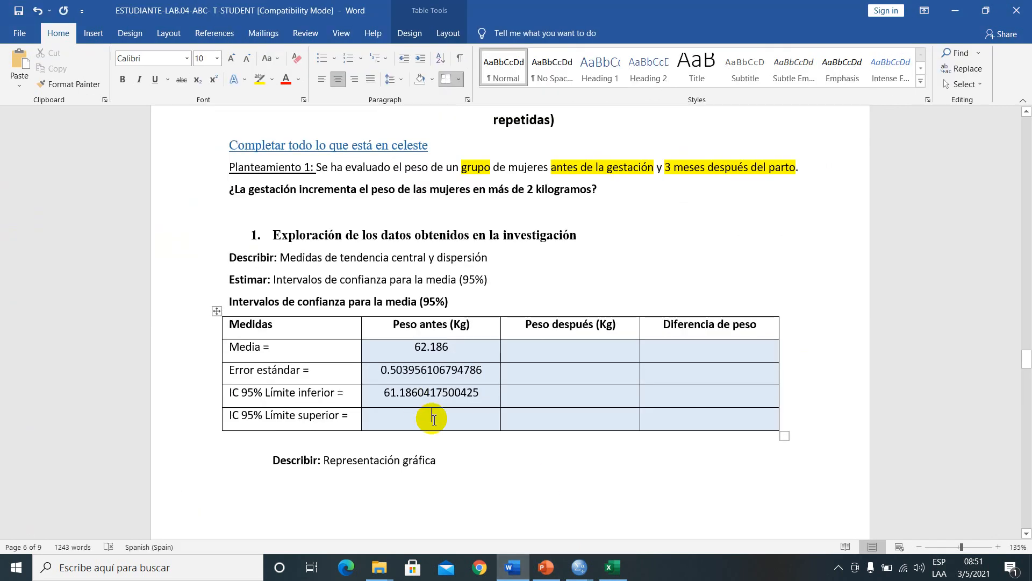
key(ctrl+v)
click(562, 463)
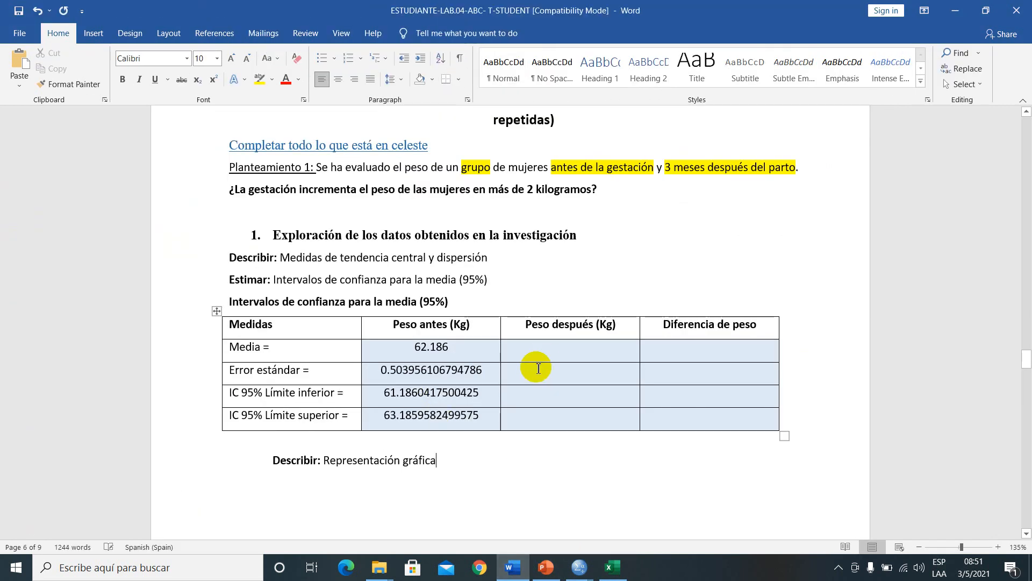
drag(553, 340, 675, 410)
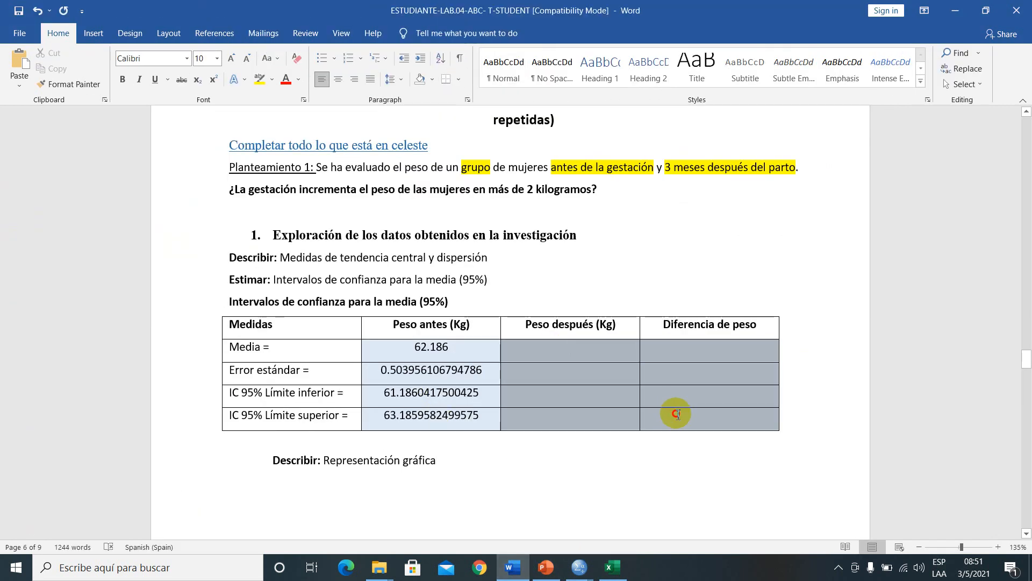
click(587, 473)
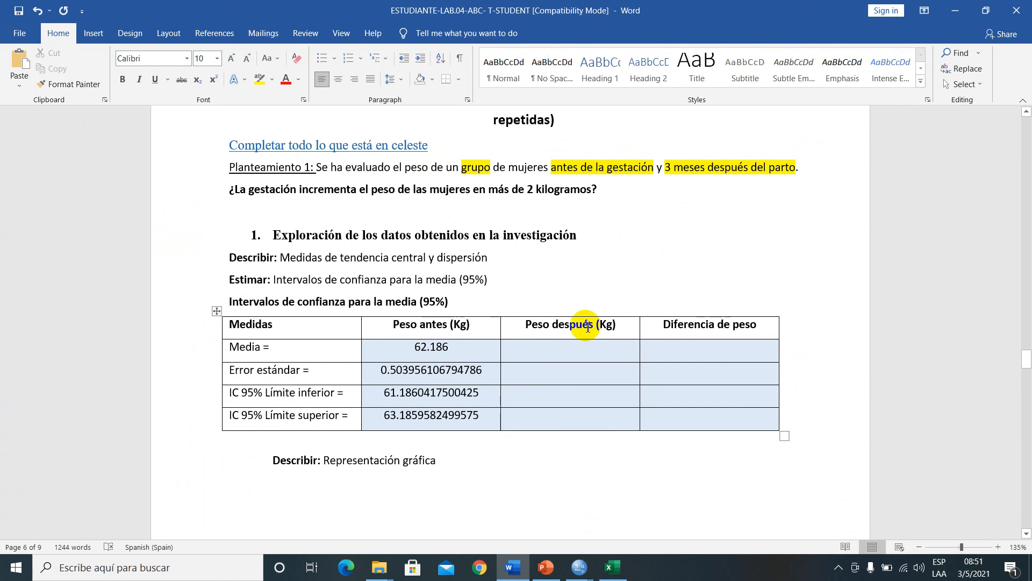
click(702, 337)
scroll(387, 355, down, 1)
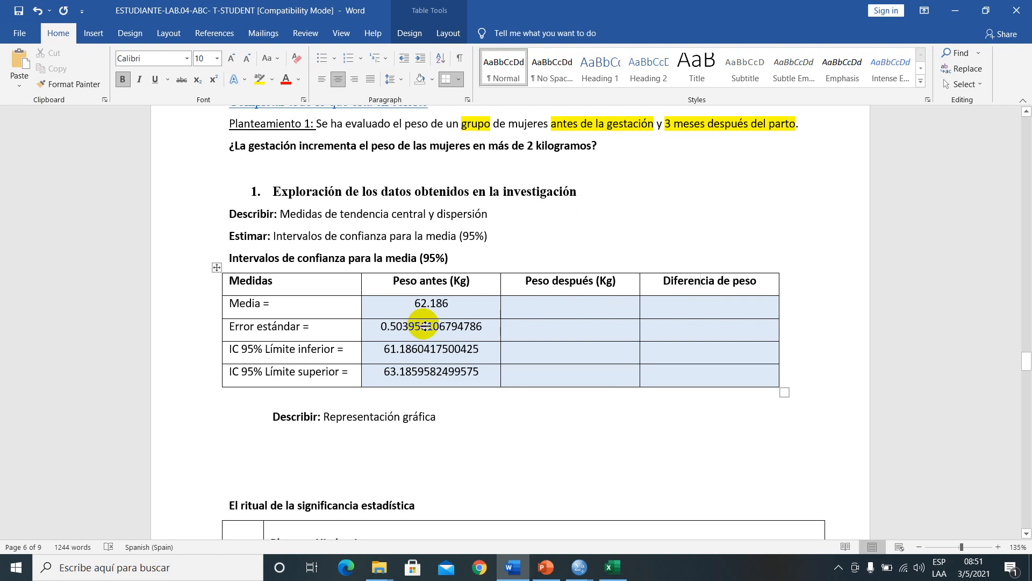
click(471, 255)
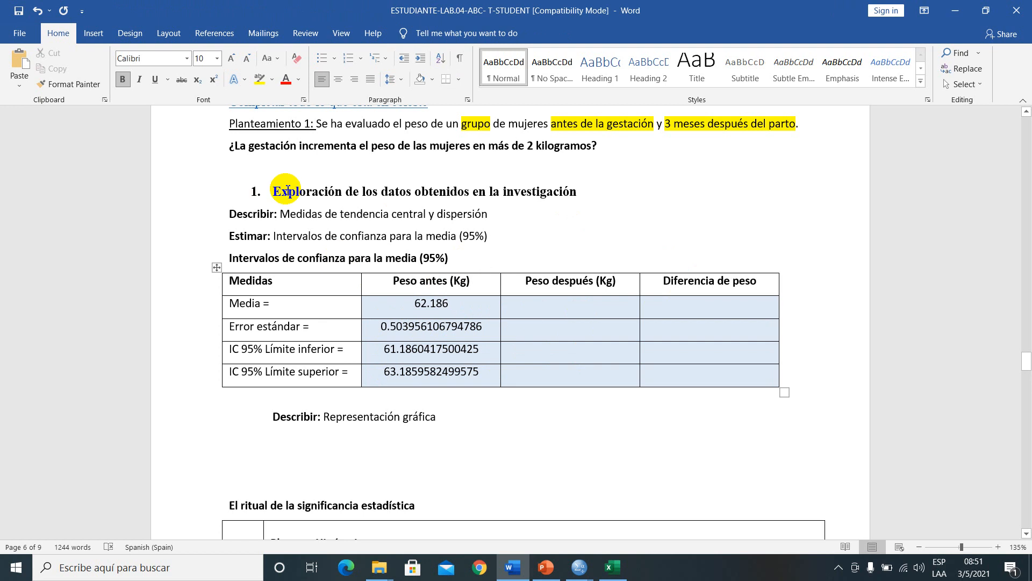
click(486, 236)
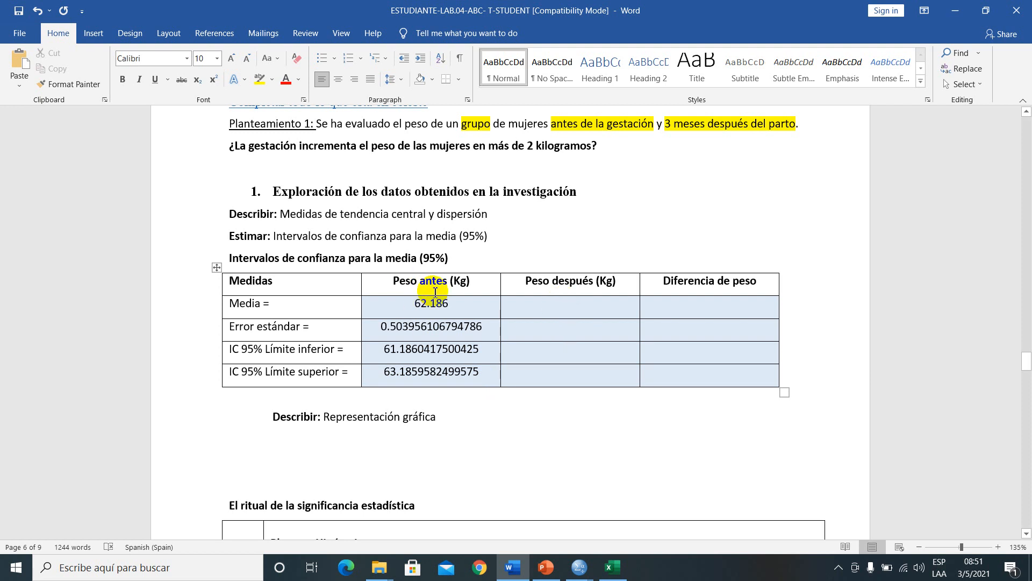
Step: Copy the Peso después mean 64.534 from Excel cell E17 into the Media row of the Word table's Peso después (Kg) column
click(542, 305)
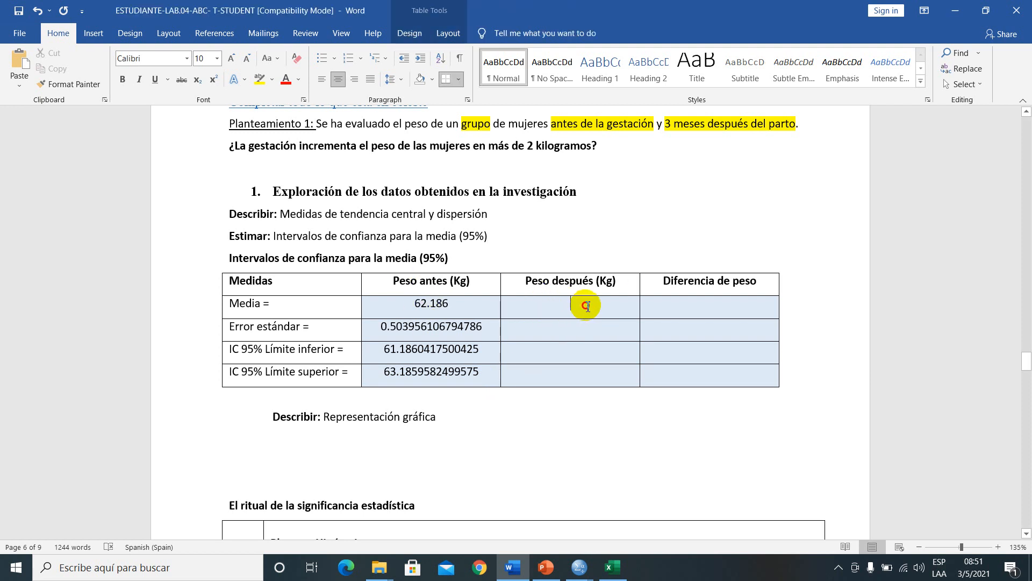
click(622, 575)
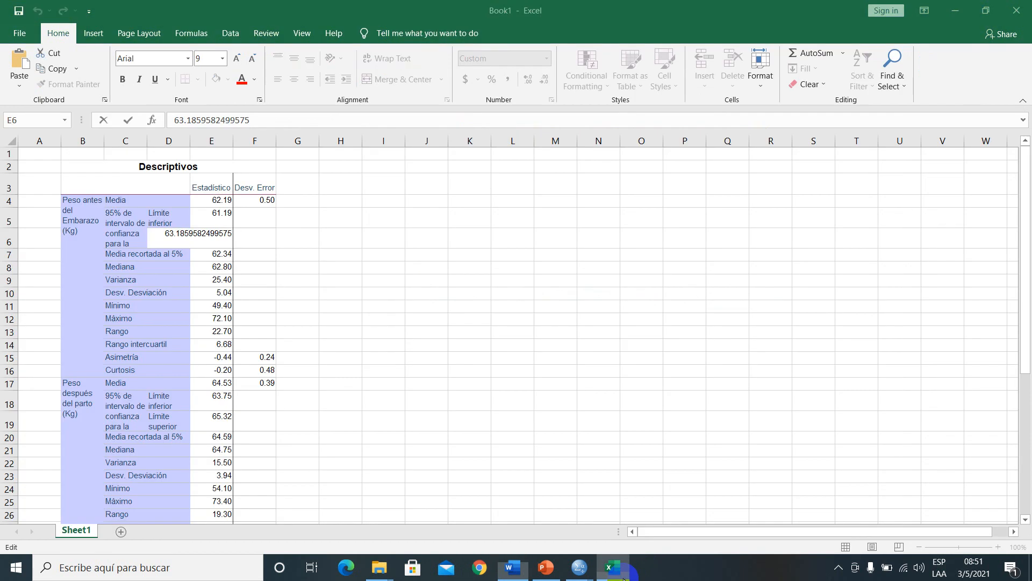
click(223, 385)
double_click(215, 384)
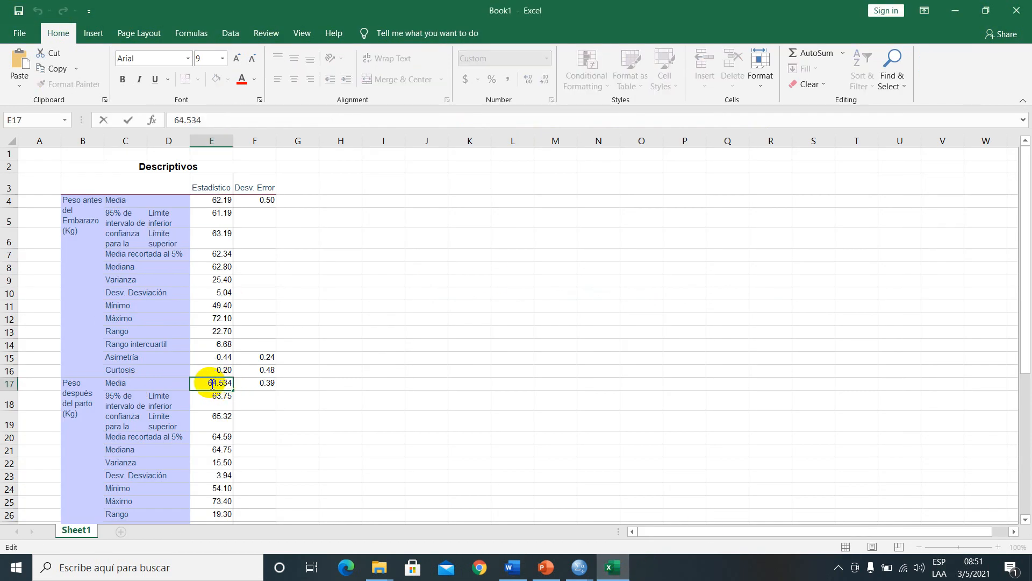
double_click(212, 384)
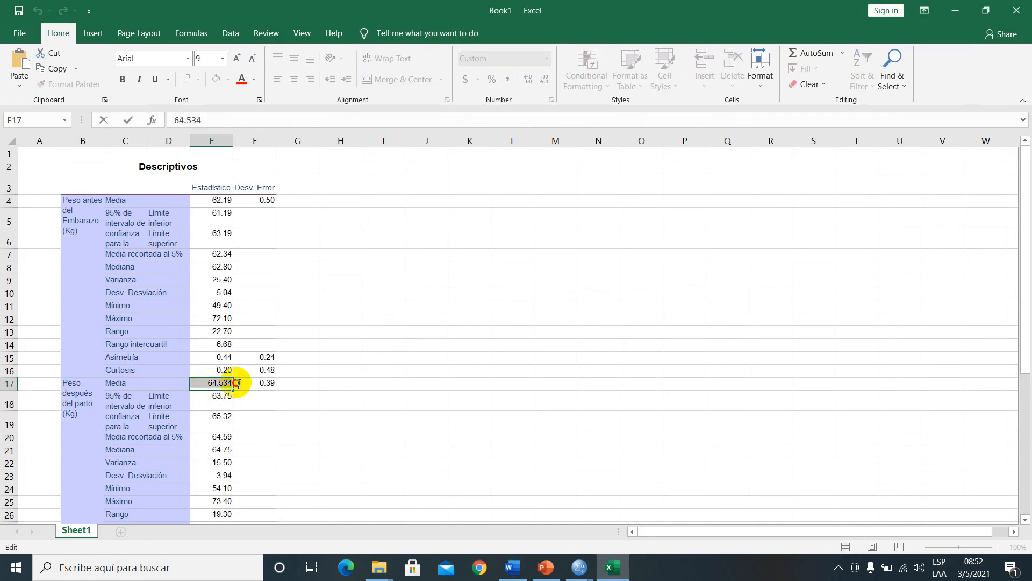
click(514, 575)
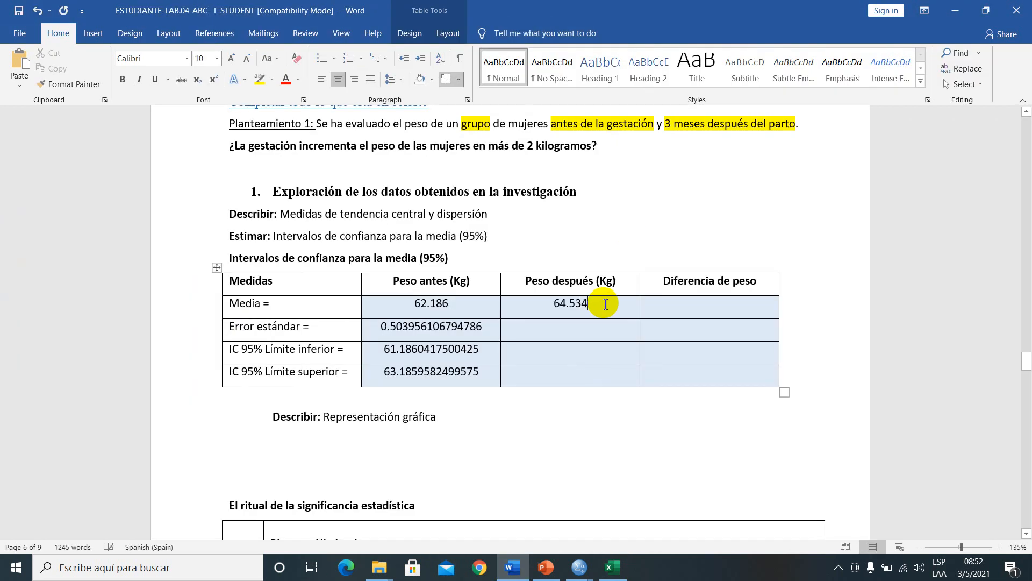
Step: Compare the Peso después mean with the lower and upper 95% confidence limits of Peso antes in the Word table
drag(557, 305, 598, 302)
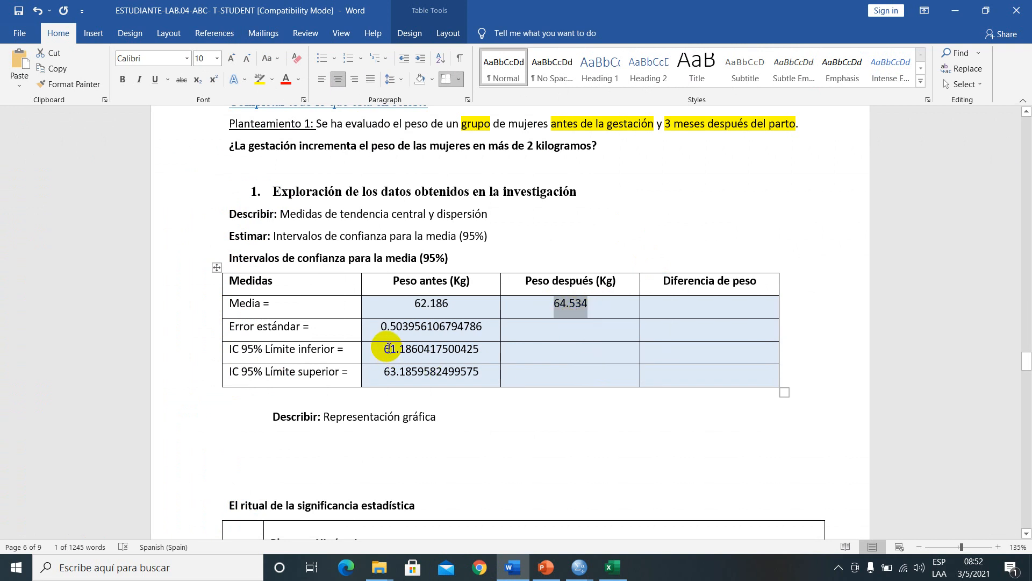
drag(410, 350, 460, 371)
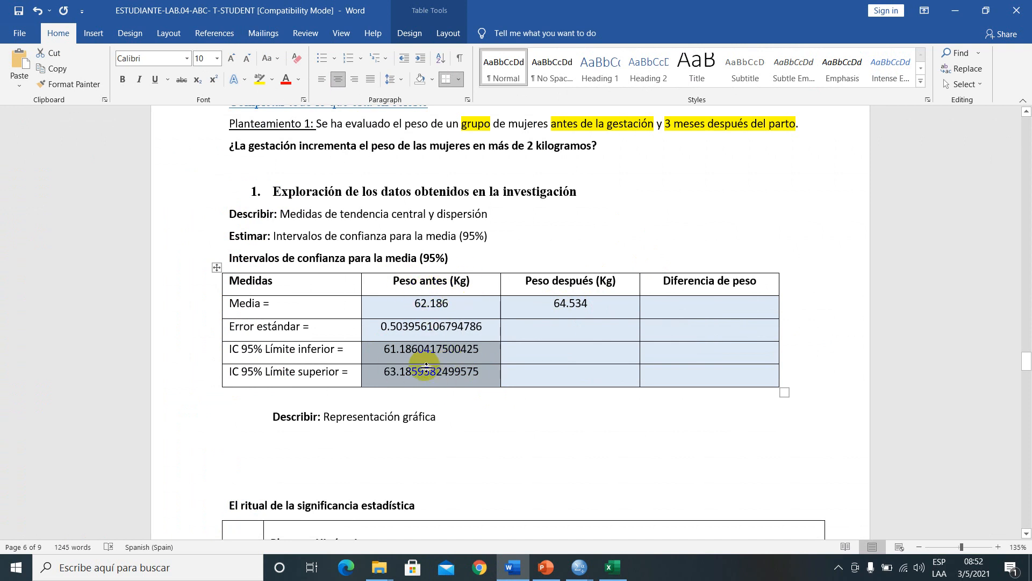
drag(554, 309, 605, 304)
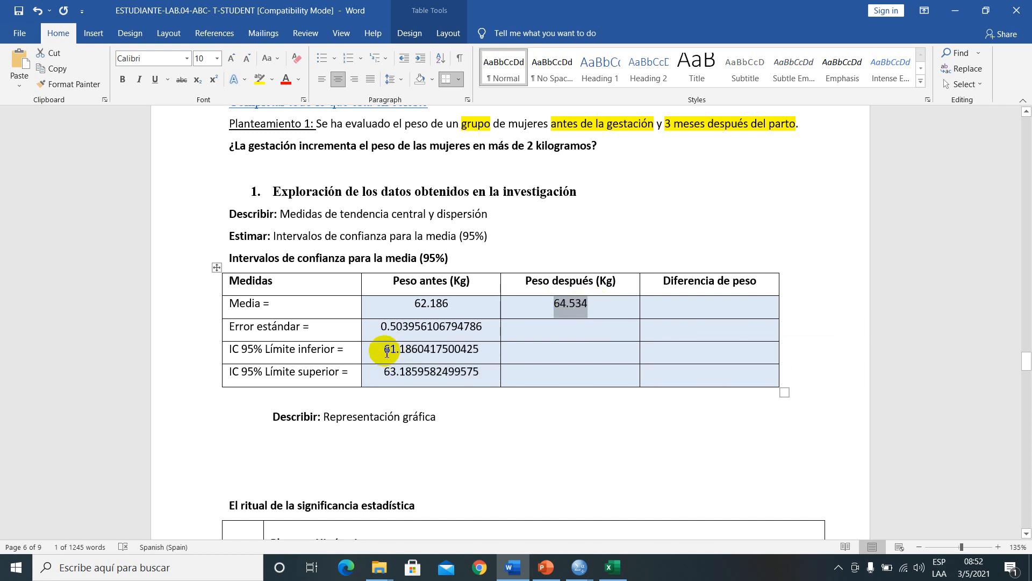
drag(394, 354, 407, 387)
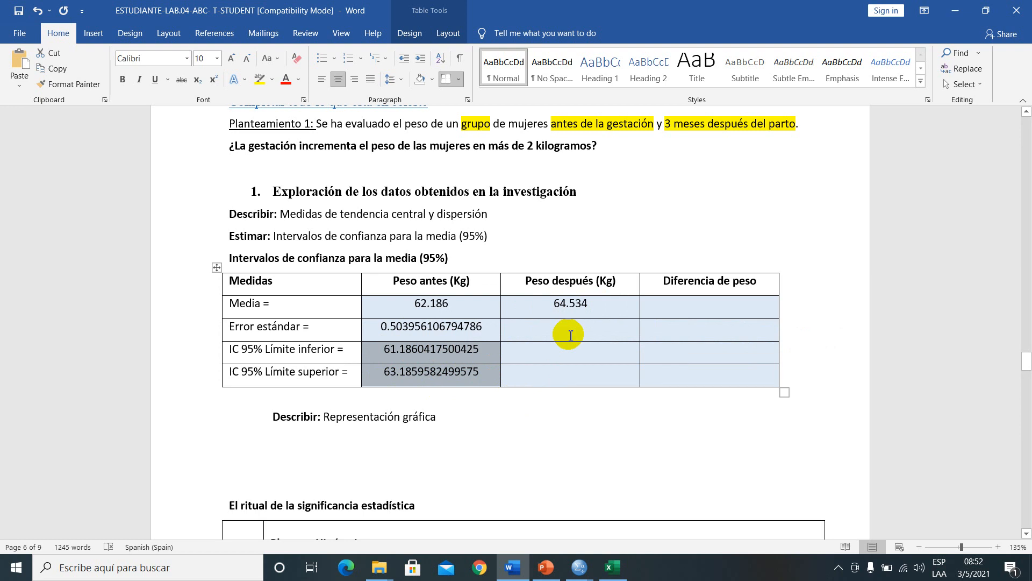
click(563, 304)
drag(594, 304, 596, 304)
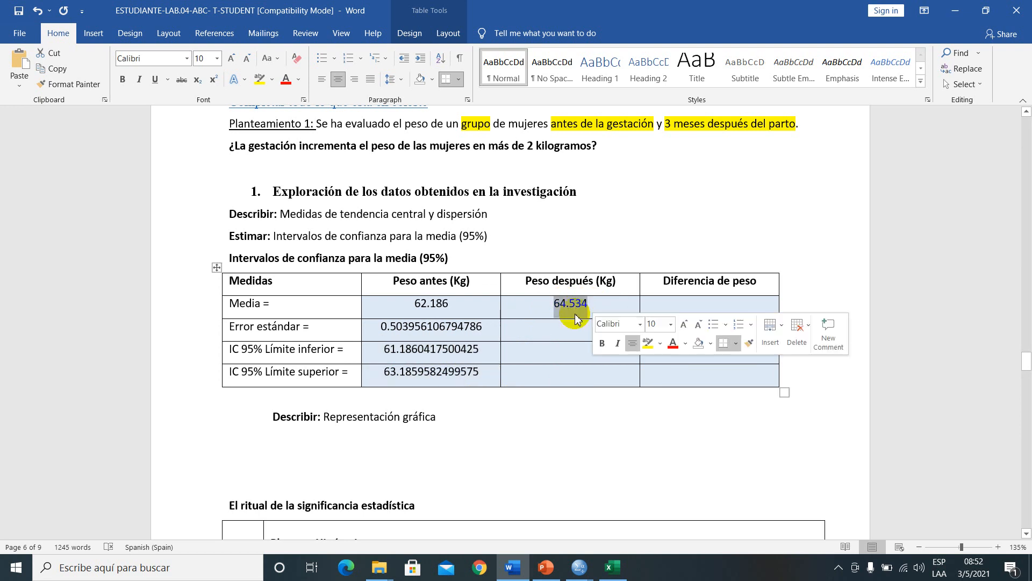
drag(384, 352, 436, 374)
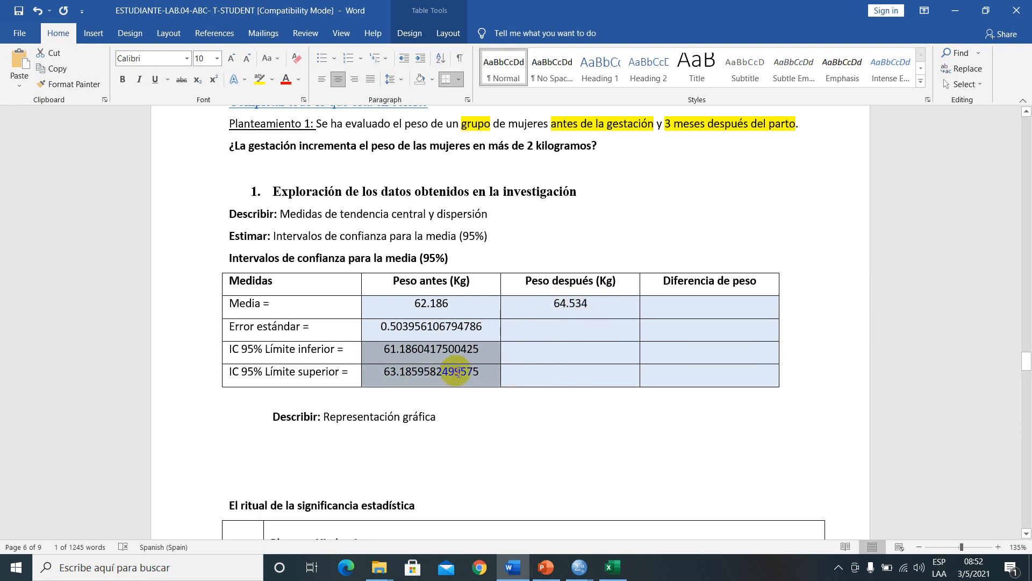
click(398, 277)
drag(395, 282, 472, 282)
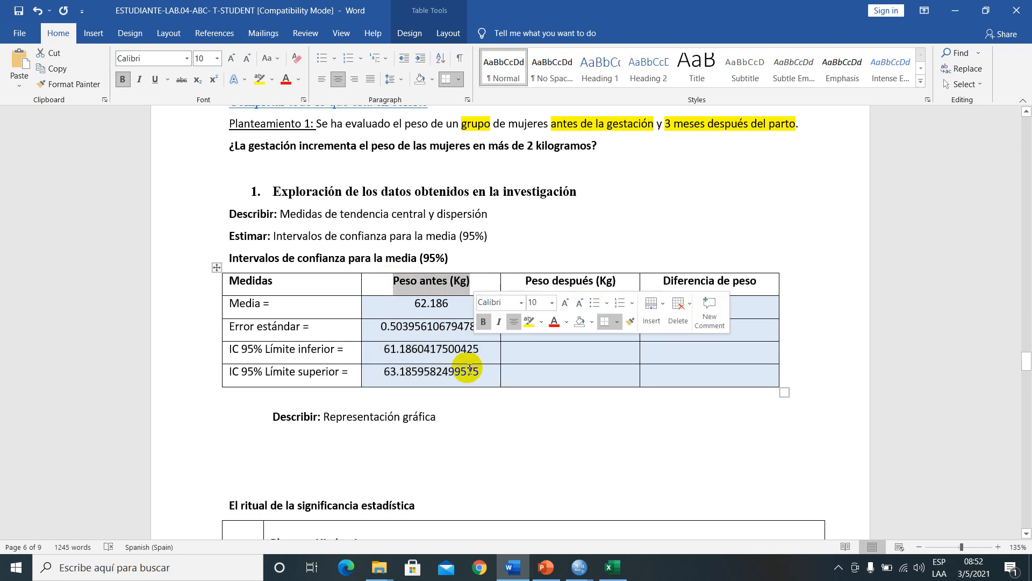
click(552, 371)
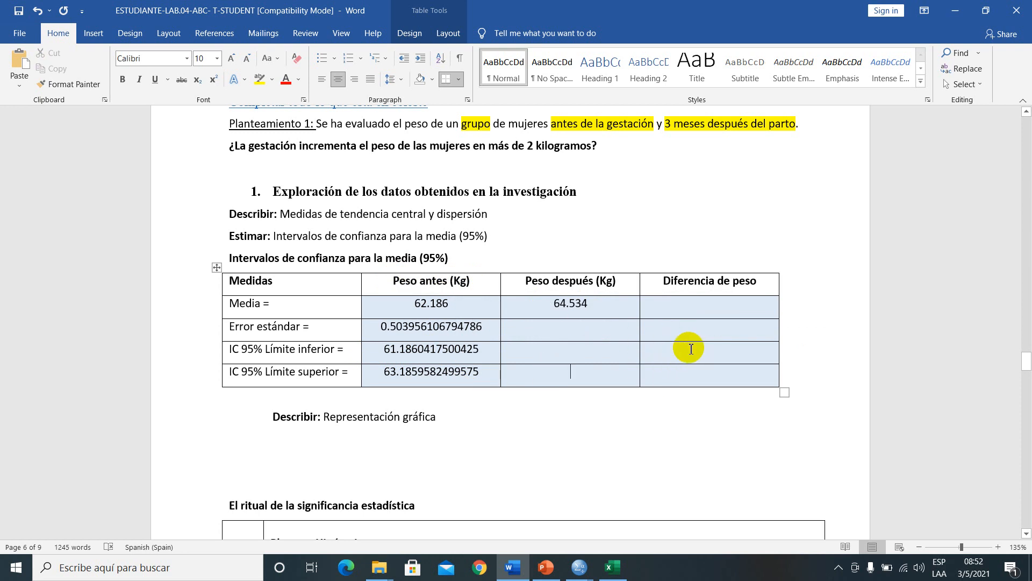
Step: Copy the Diferencia lower confidence limit 1.94578665225109 from Excel cell E31 into the Word table's IC 95% Límite inferior cell for Diferencia de peso
scroll(568, 369, down, 3)
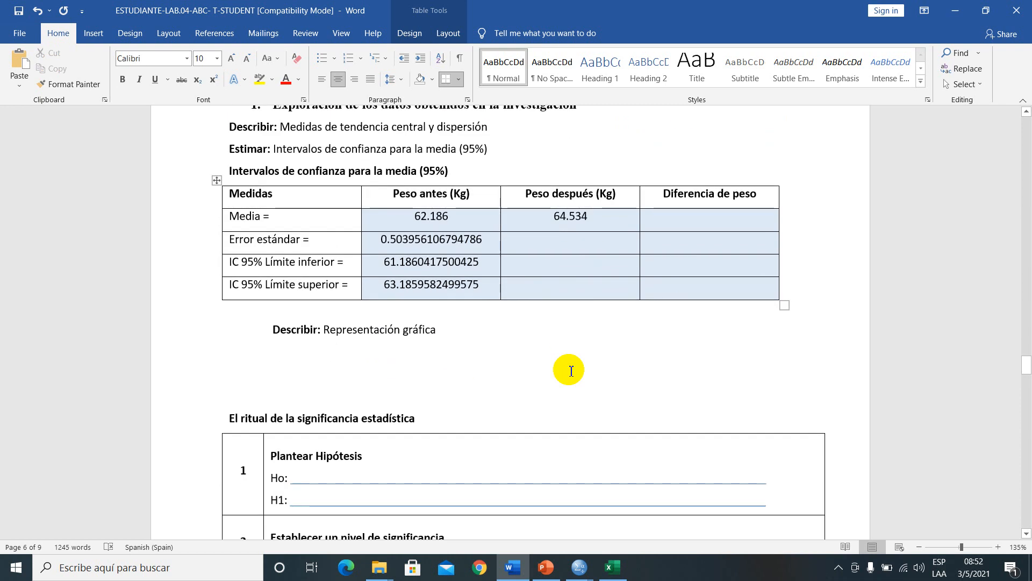
drag(663, 195, 759, 221)
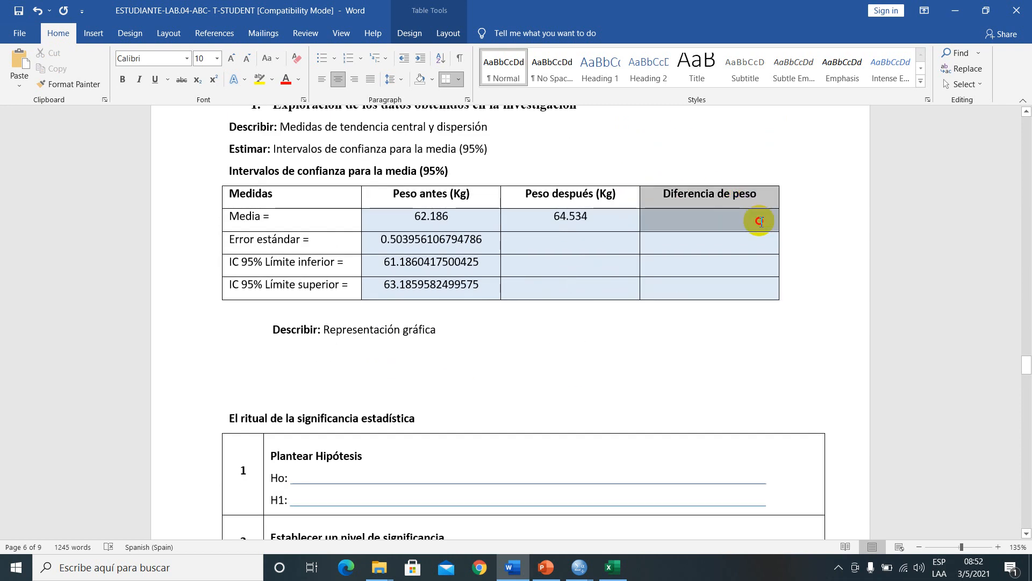
click(667, 291)
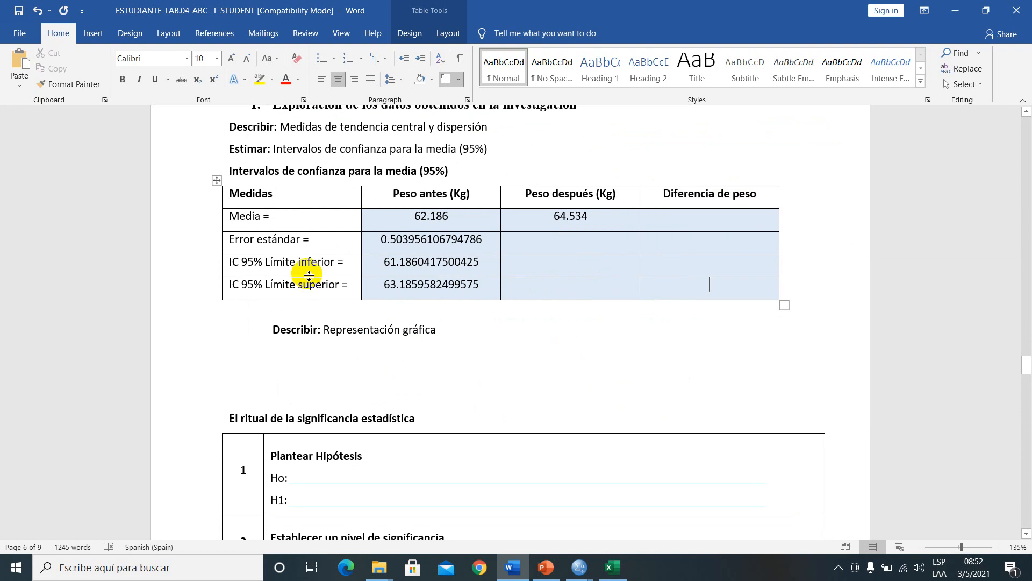
drag(668, 264, 669, 290)
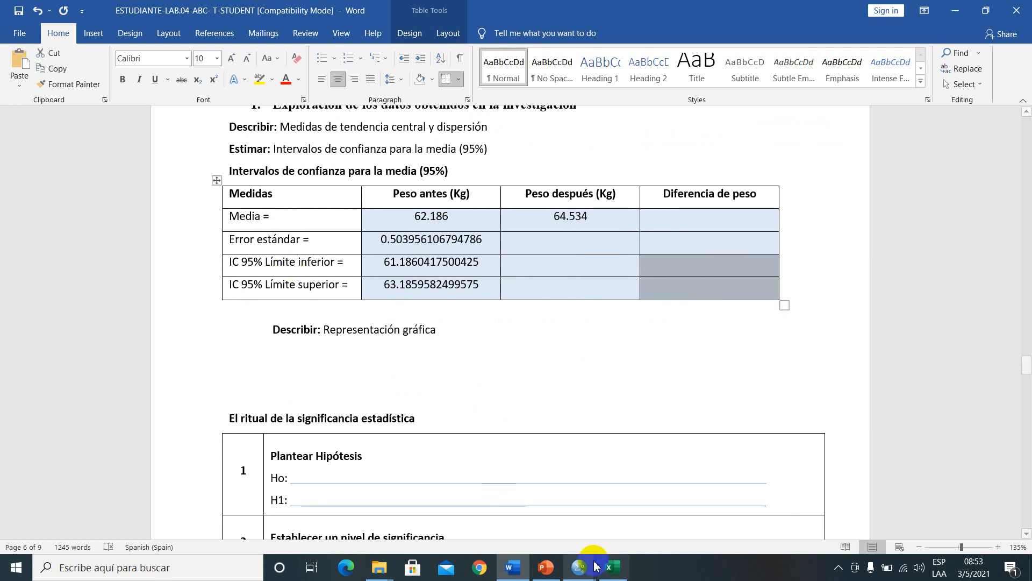
click(613, 569)
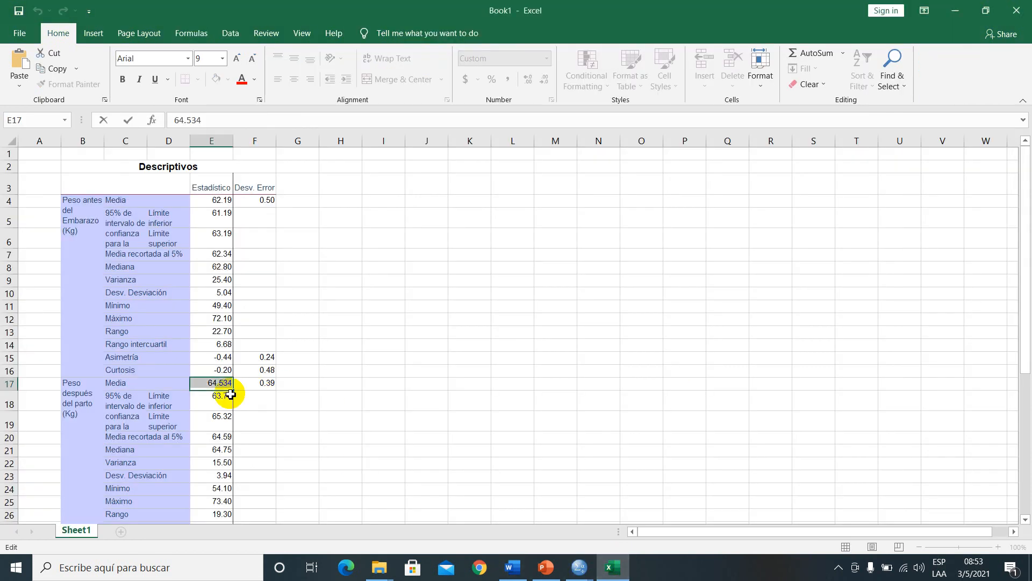
scroll(230, 392, down, 2)
scroll(174, 431, down, 4)
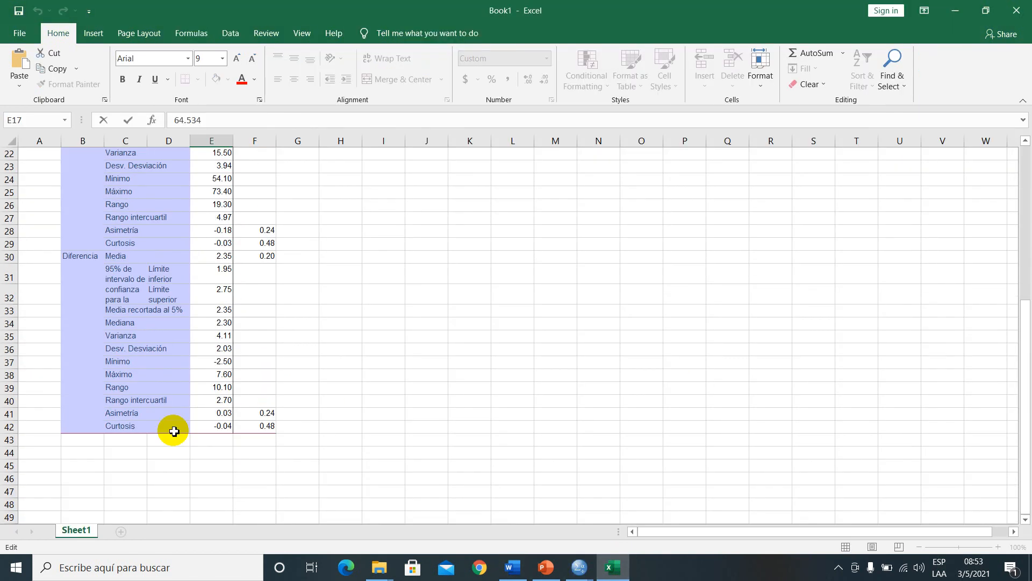
click(225, 277)
double_click(222, 273)
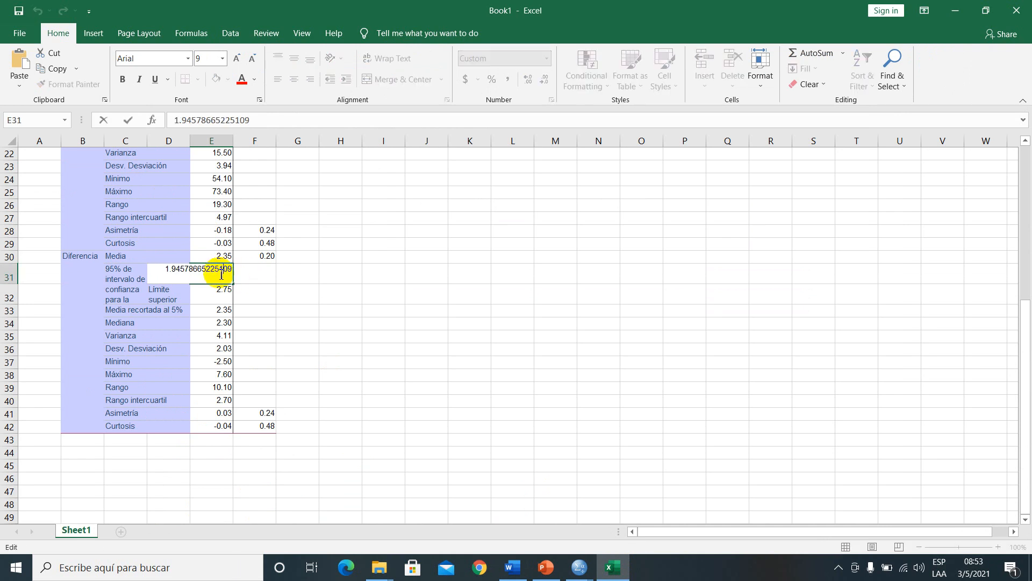
drag(166, 270, 229, 268)
key(ctrl+c)
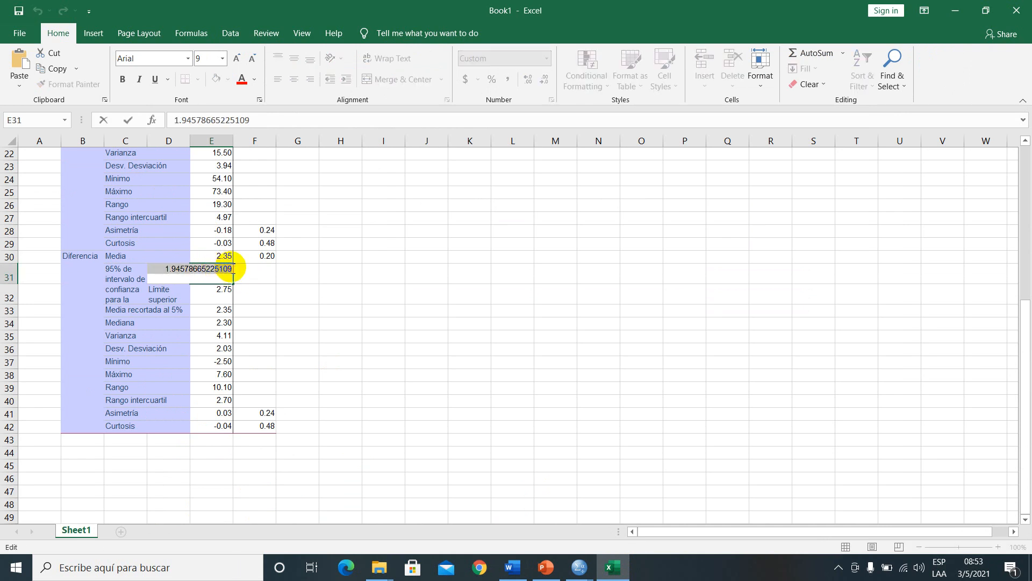
click(510, 566)
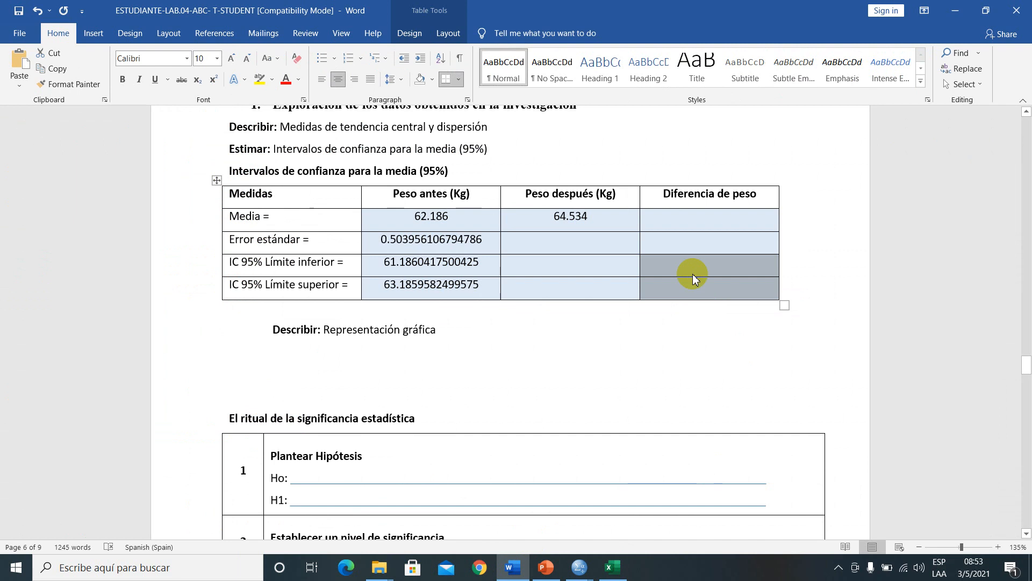
click(697, 263)
key(ctrl+v)
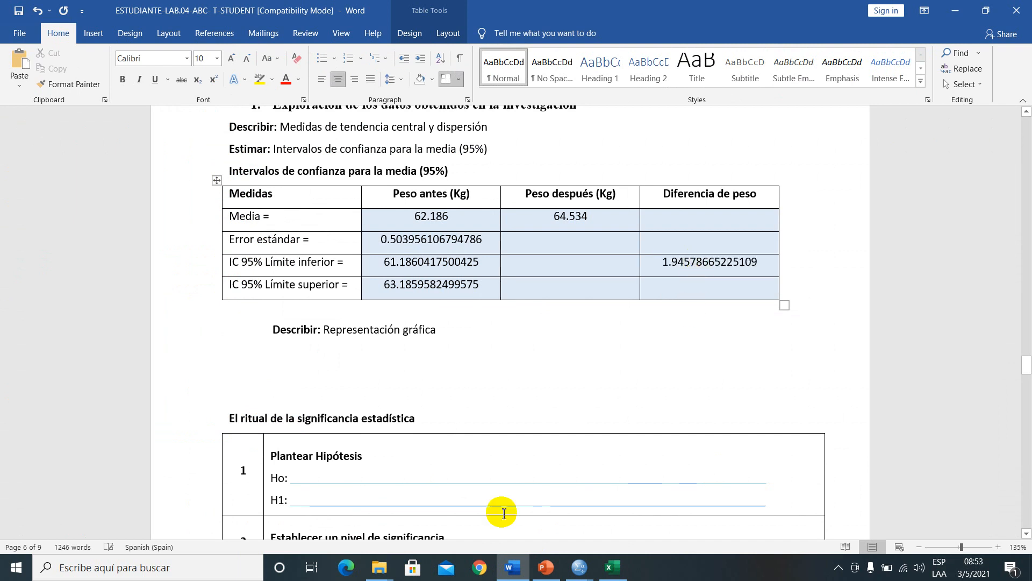
Step: Copy the Diferencia upper confidence limit 2.75021334774891 from Excel cell E32 into the Word table's IC 95% Límite superior cell for Diferencia de peso
click(613, 567)
click(235, 312)
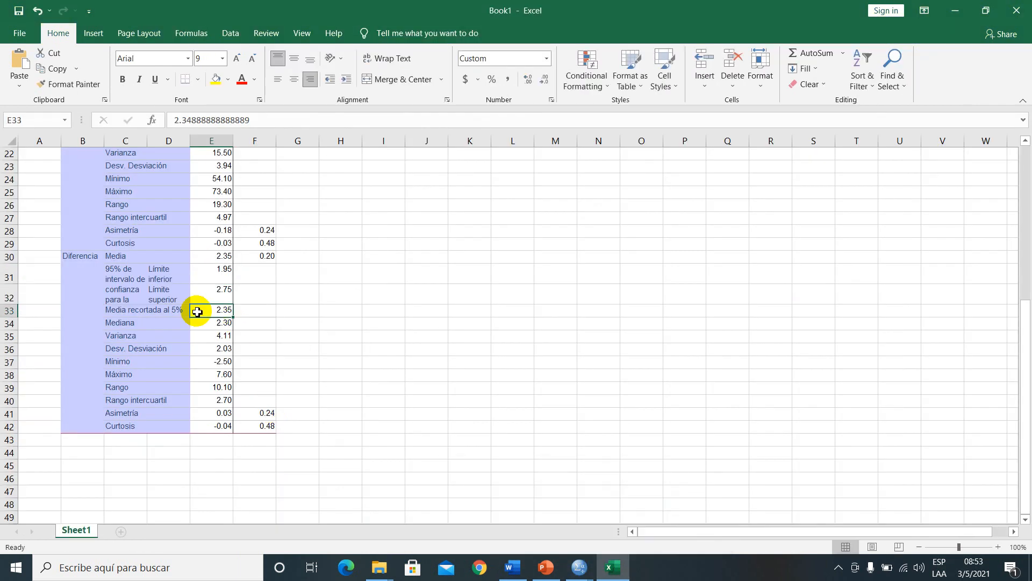
double_click(220, 293)
drag(172, 289, 251, 292)
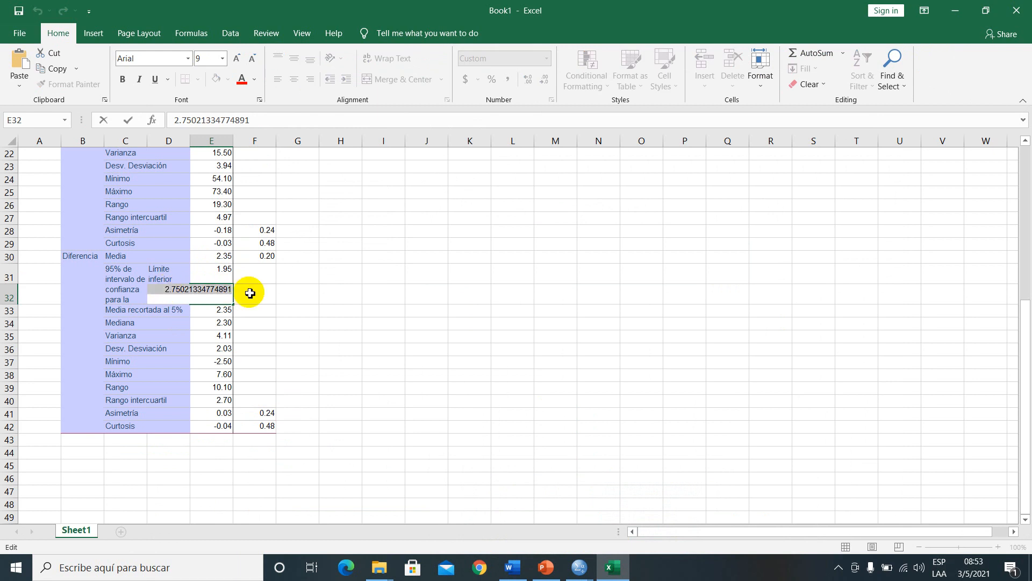
click(517, 573)
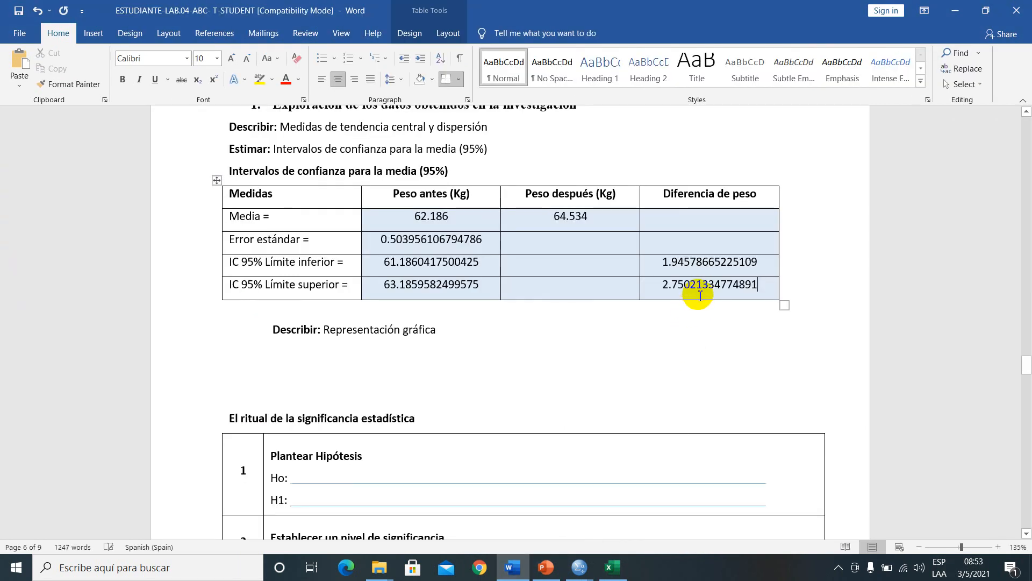
Step: Examine the lower and upper 95% confidence limits in the Diferencia de peso column of the Word table
click(683, 339)
drag(667, 262, 689, 302)
drag(674, 262, 703, 287)
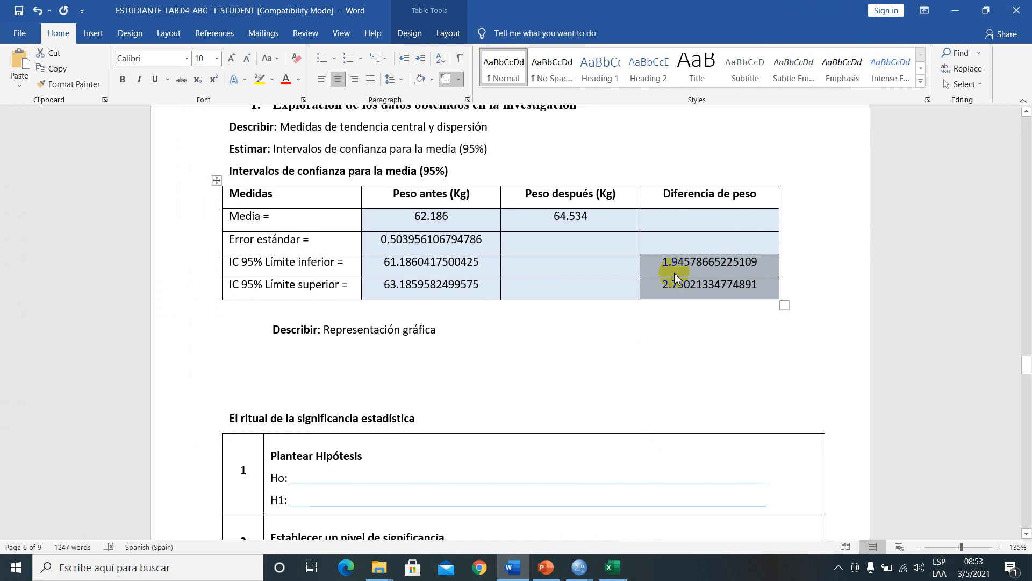
click(613, 353)
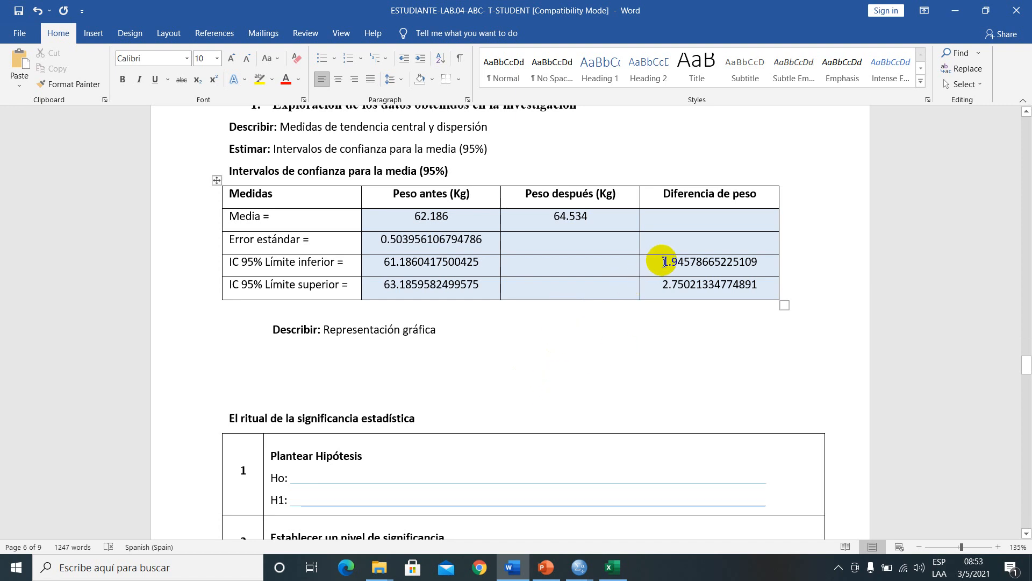
drag(665, 262, 734, 285)
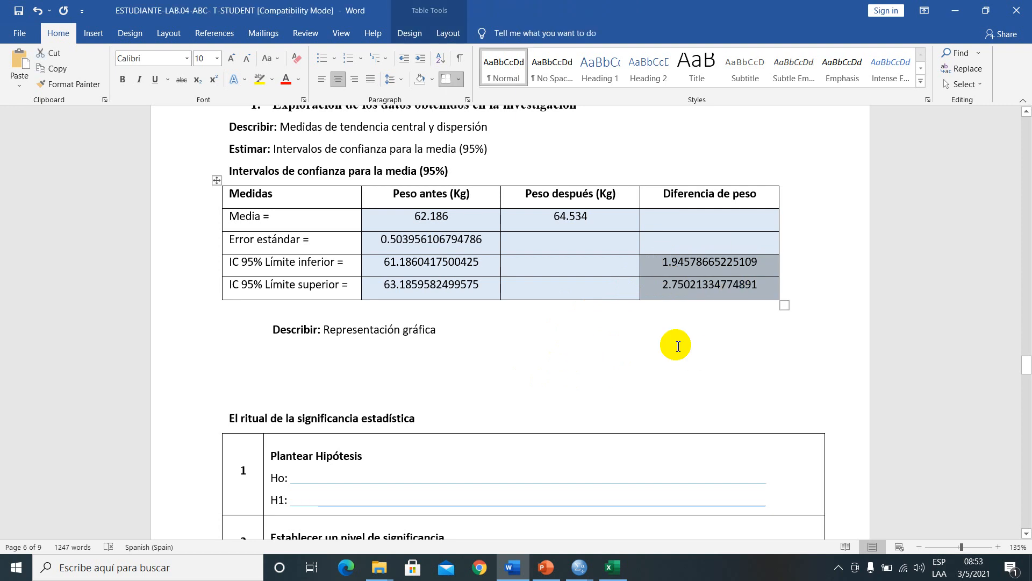
click(686, 265)
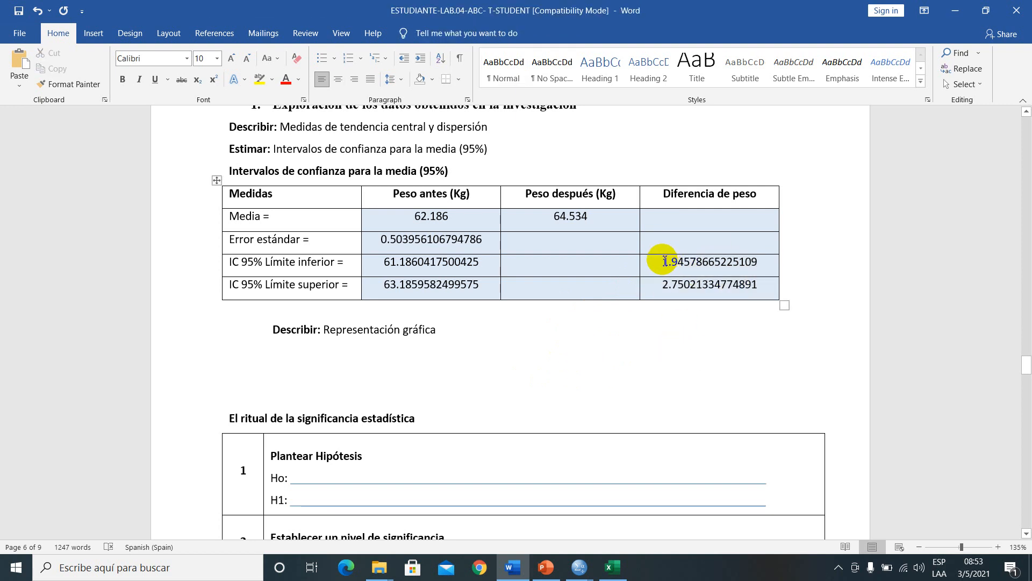
drag(665, 262, 731, 293)
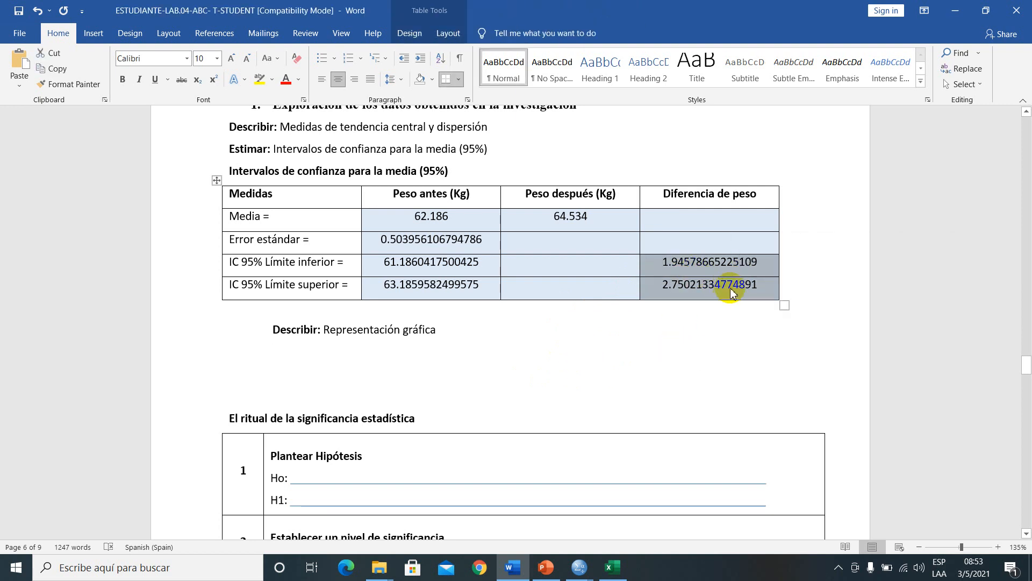
click(731, 293)
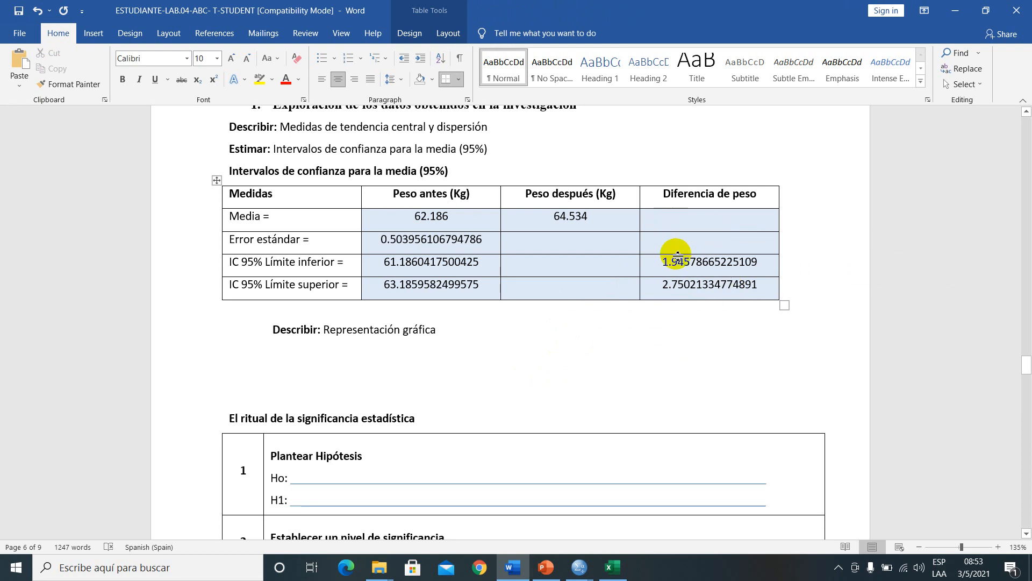
scroll(421, 217, up, 1)
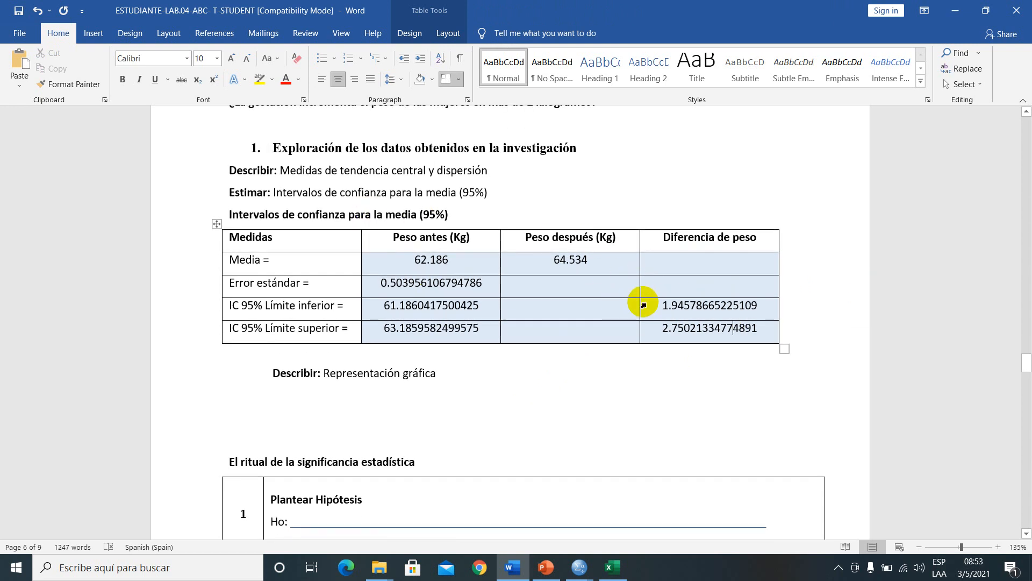
Step: Check the Peso después mean against the Peso antes confidence interval, and review the interval for Diferencia de peso
click(574, 381)
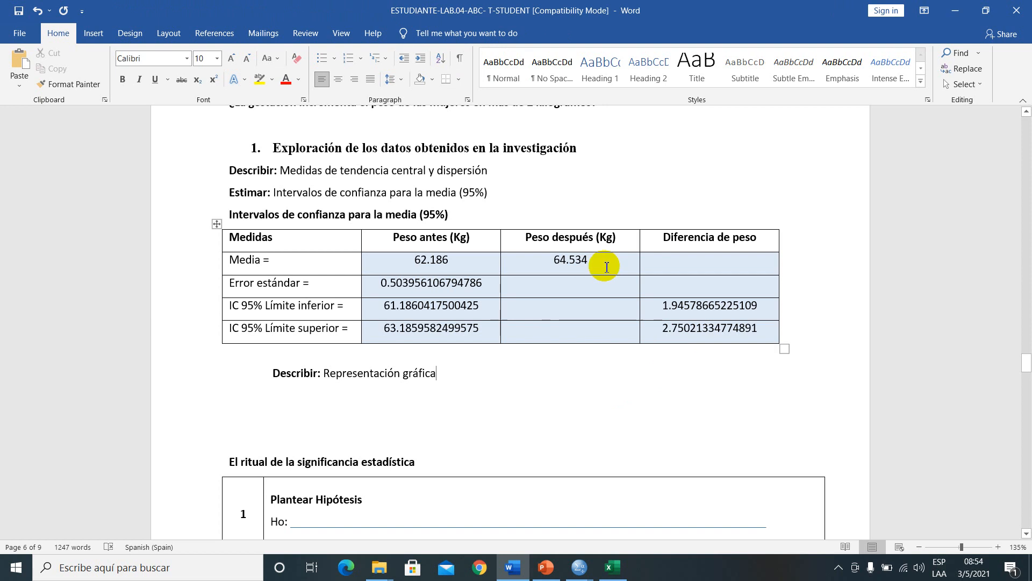
drag(554, 259, 589, 260)
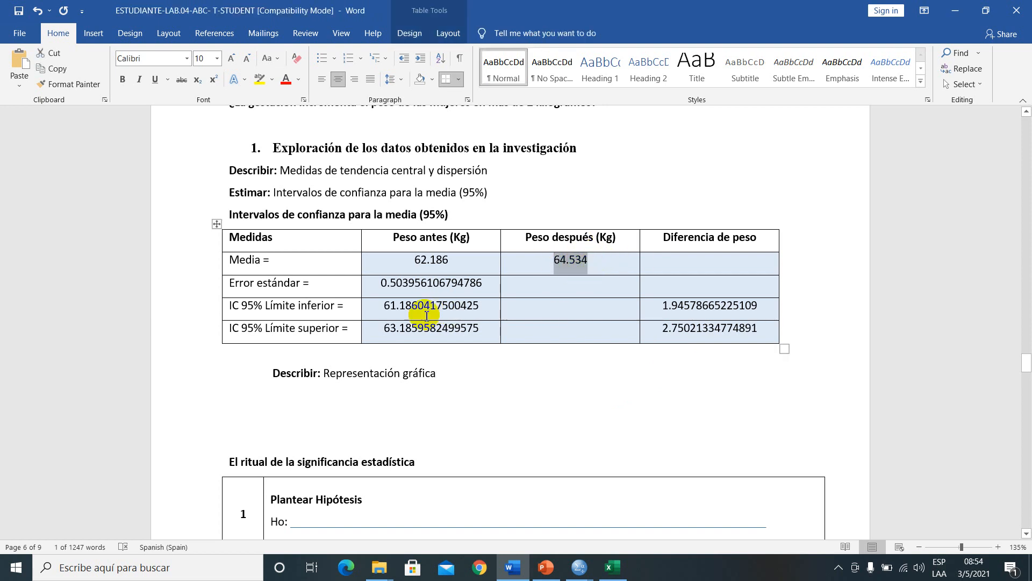
drag(385, 304, 472, 327)
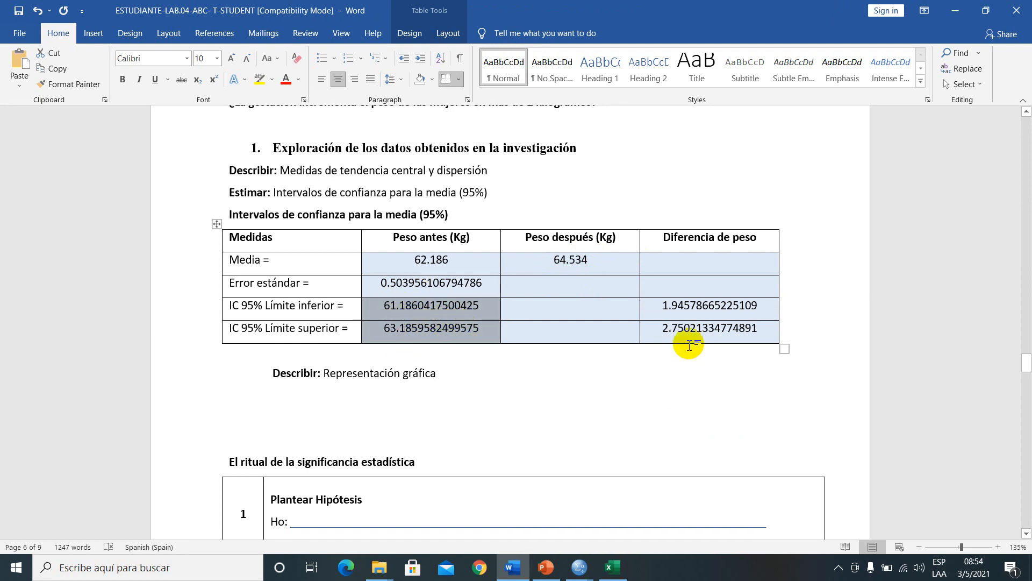
drag(660, 306, 709, 359)
click(683, 375)
click(710, 359)
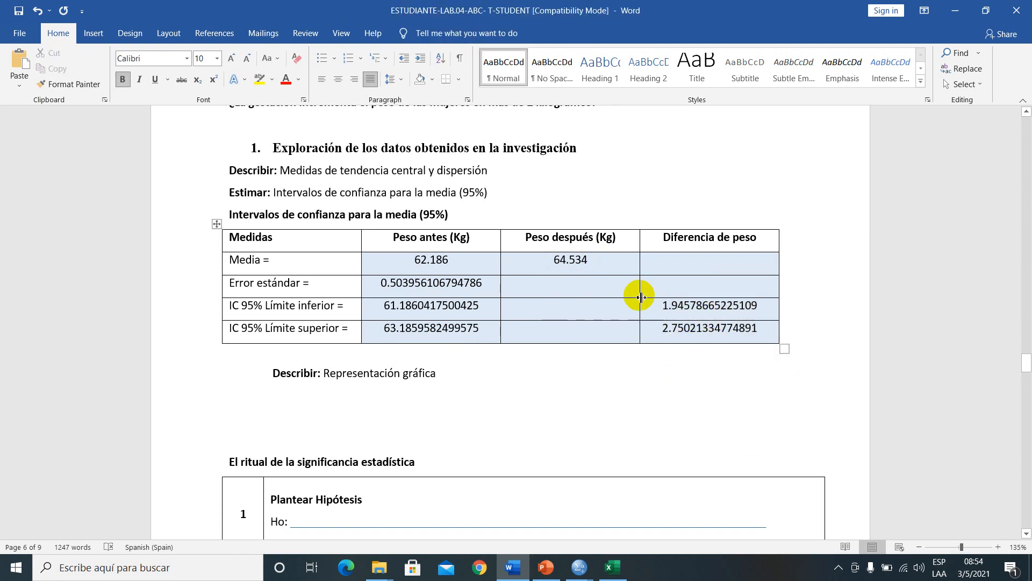
drag(665, 307, 712, 329)
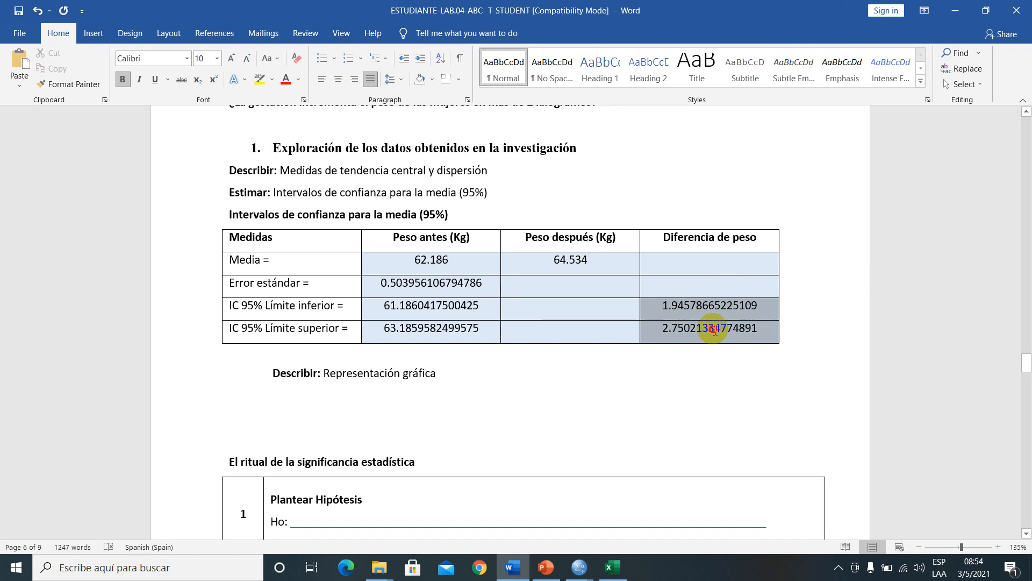
click(681, 329)
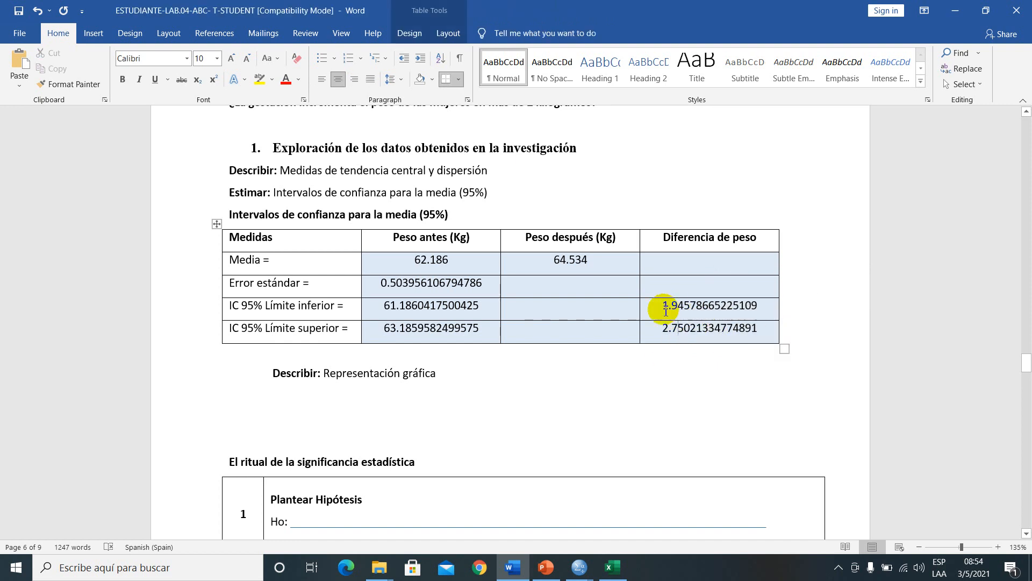
double_click(663, 306)
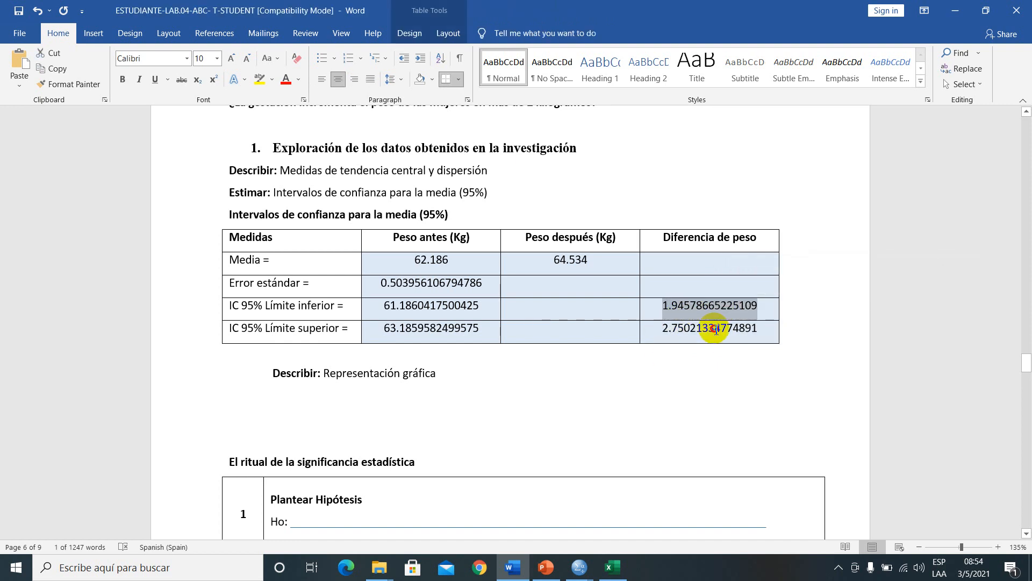
Step: Place the insertion point on the empty line below "Describir: Representación gráfica", under the confidence interval table
double_click(708, 327)
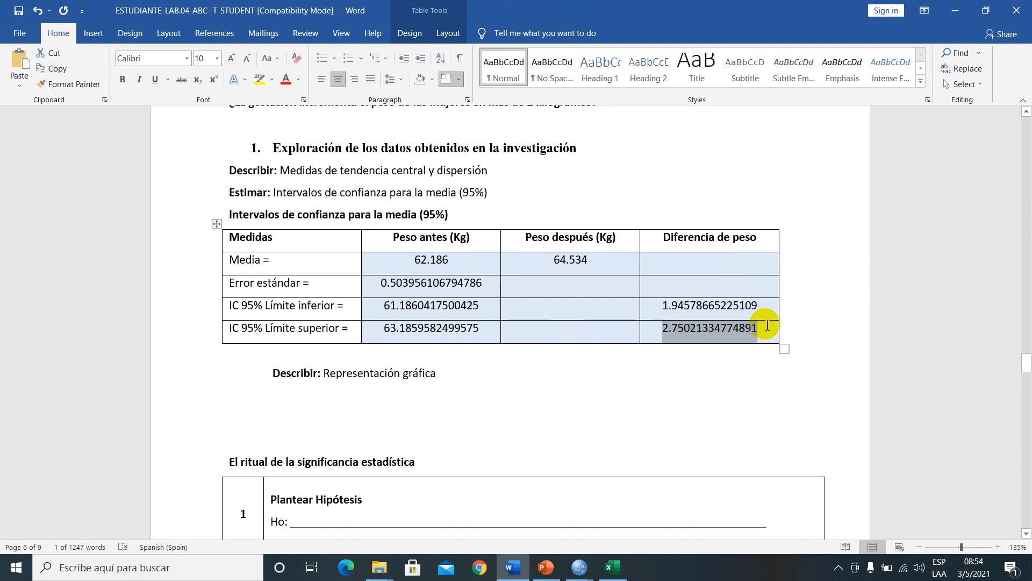
click(533, 359)
click(301, 396)
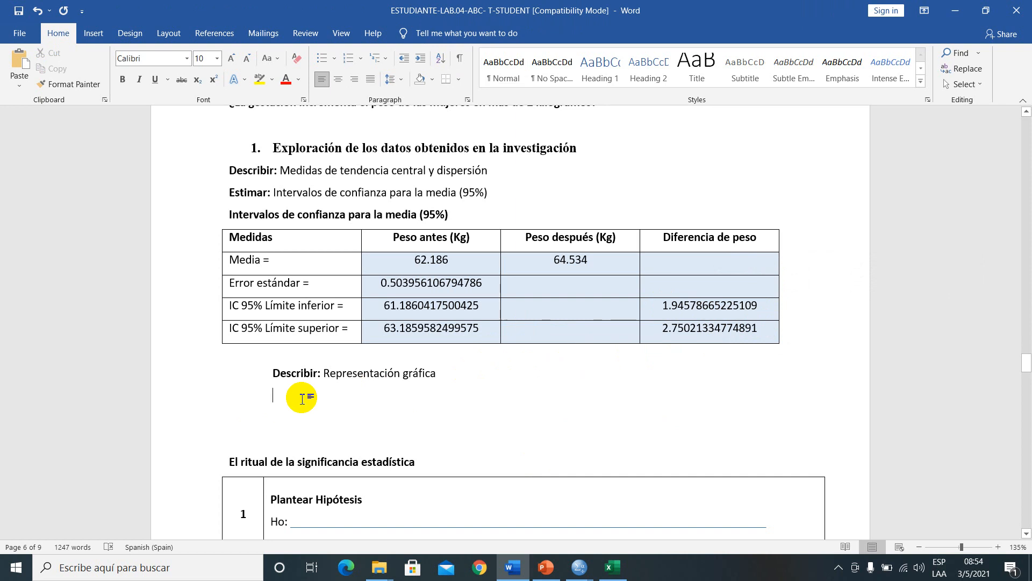
scroll(374, 343, down, 1)
scroll(435, 342, up, 1)
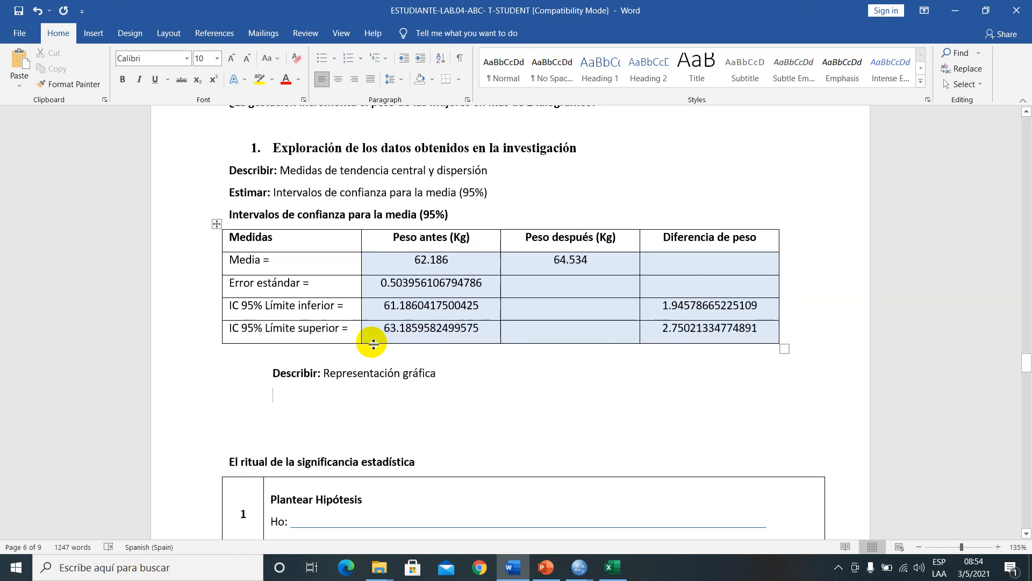
scroll(419, 344, down, 1)
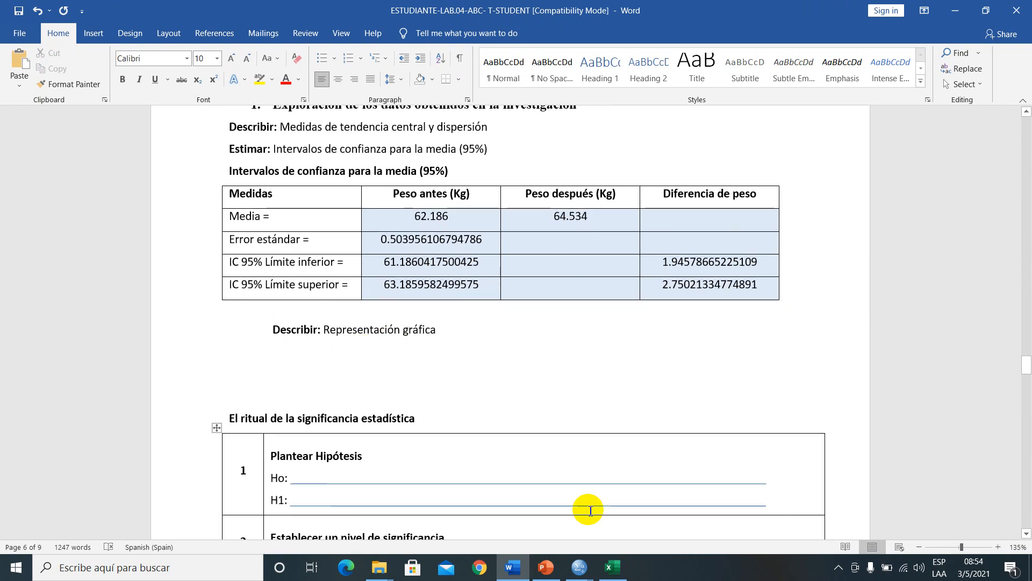
Step: Switch to the SPSS data editor for Equipo 1-Datos-Caso 2.sav and open the Frecuencias descriptive analysis
click(579, 568)
click(640, 523)
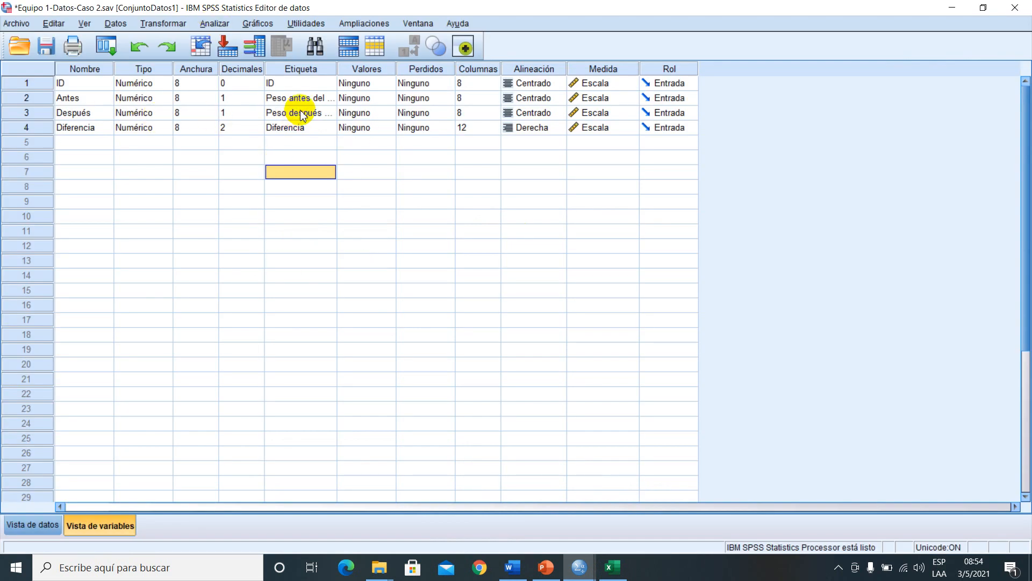
click(207, 23)
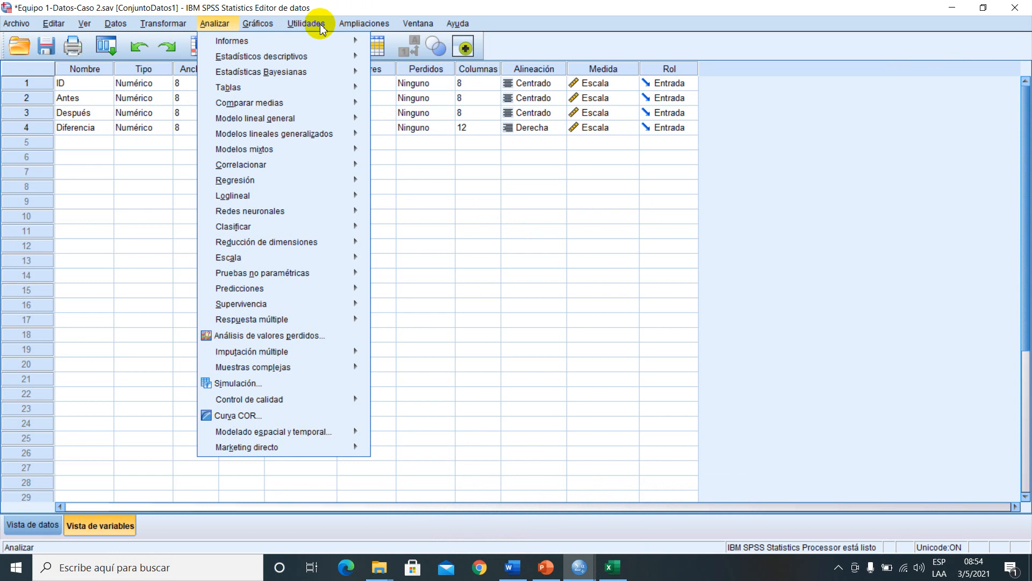
mouse_move(222, 24)
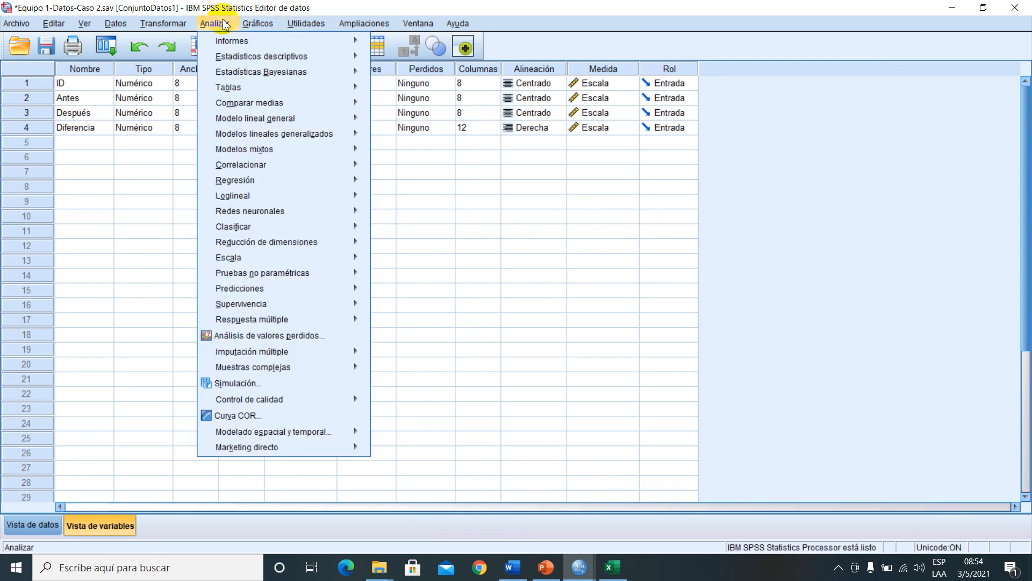
mouse_move(323, 56)
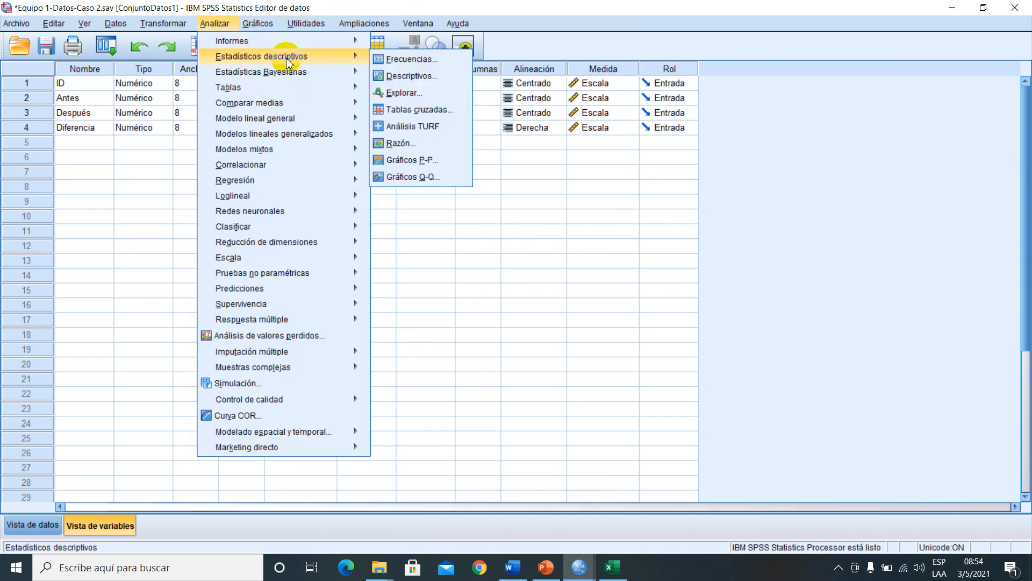
click(439, 60)
drag(534, 185, 417, 115)
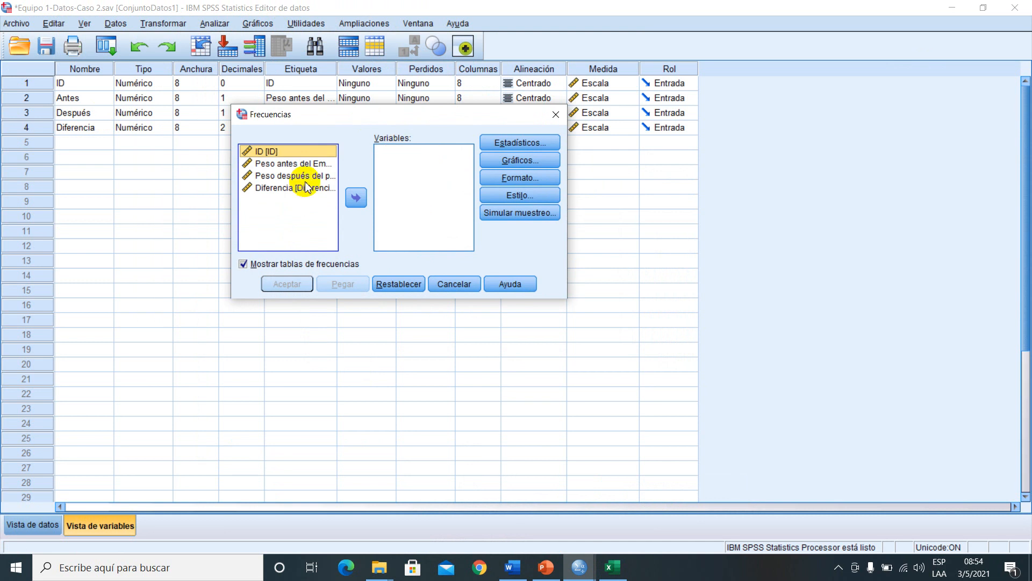
Step: Add Peso antes del Embarazo and Peso después del parto as analysis variables and turn off the frequency tables
click(298, 164)
click(357, 199)
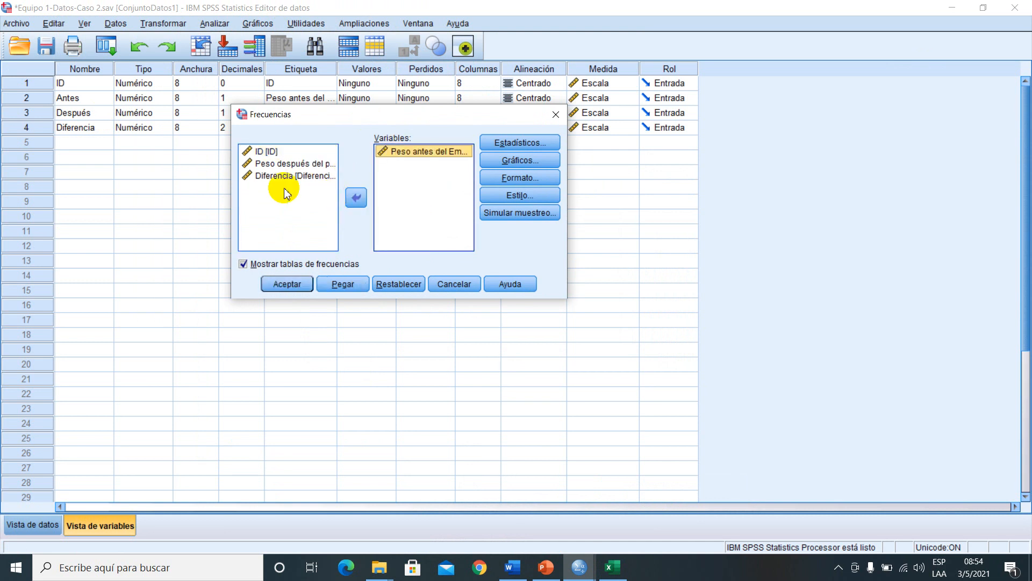
click(274, 163)
click(356, 197)
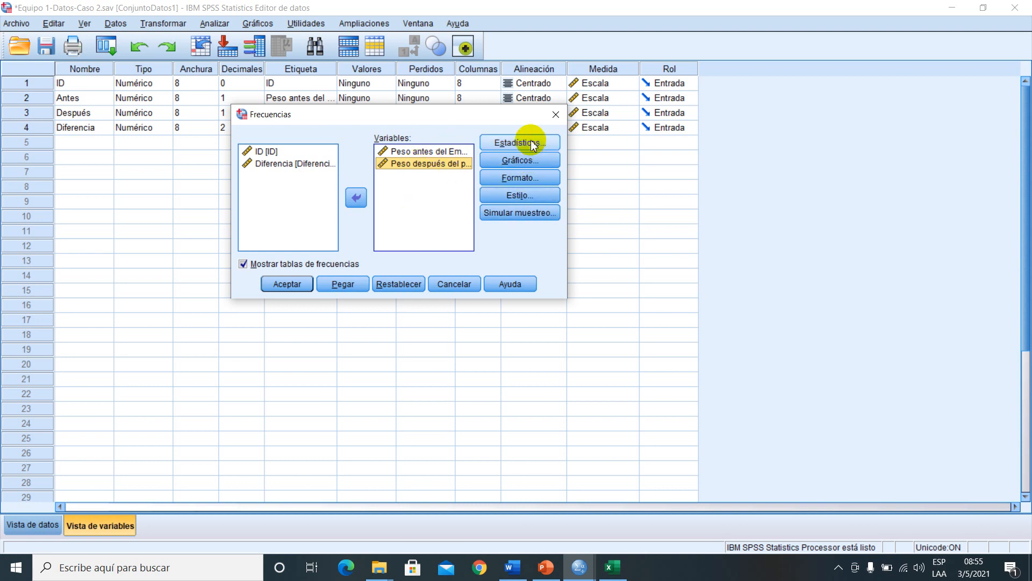
click(243, 263)
click(398, 230)
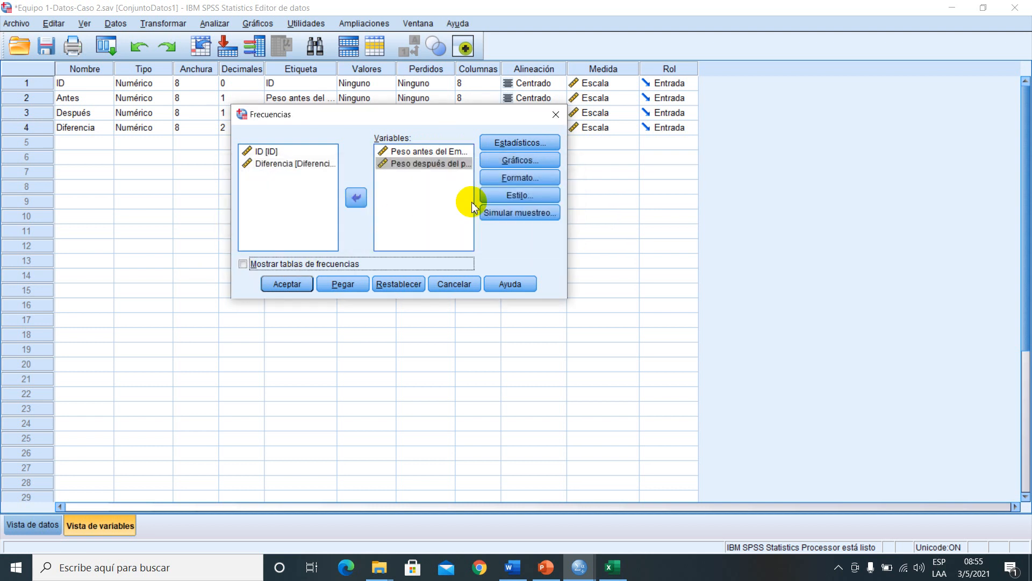
Step: Request histograms with the normal curve shown and run the Frecuencias analysis
click(519, 143)
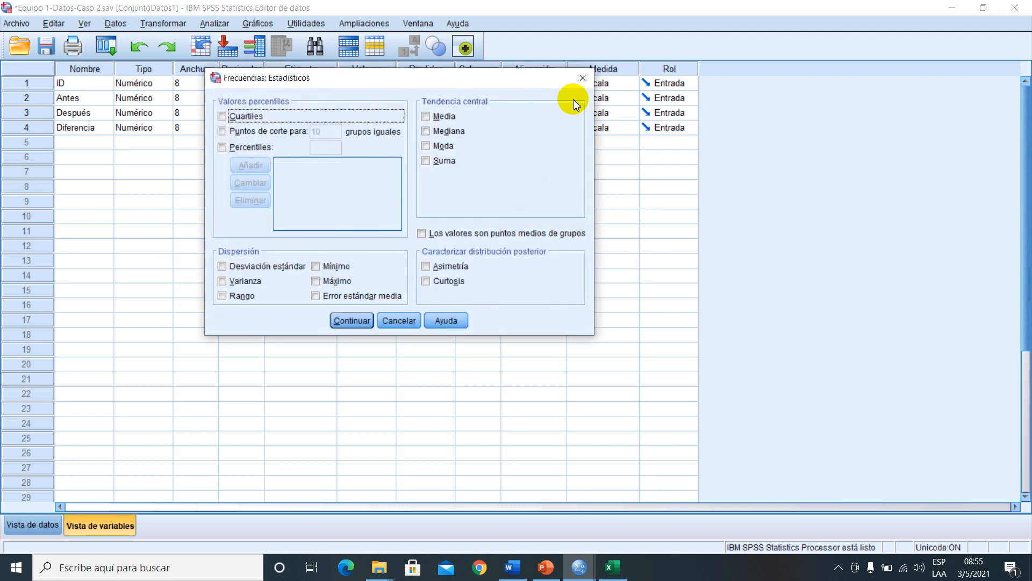
click(583, 80)
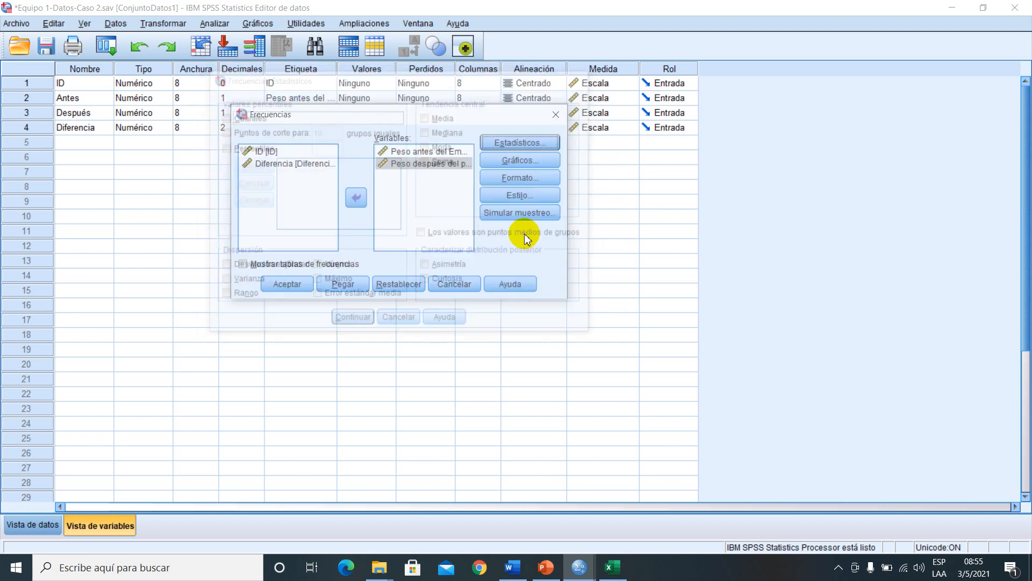
click(537, 161)
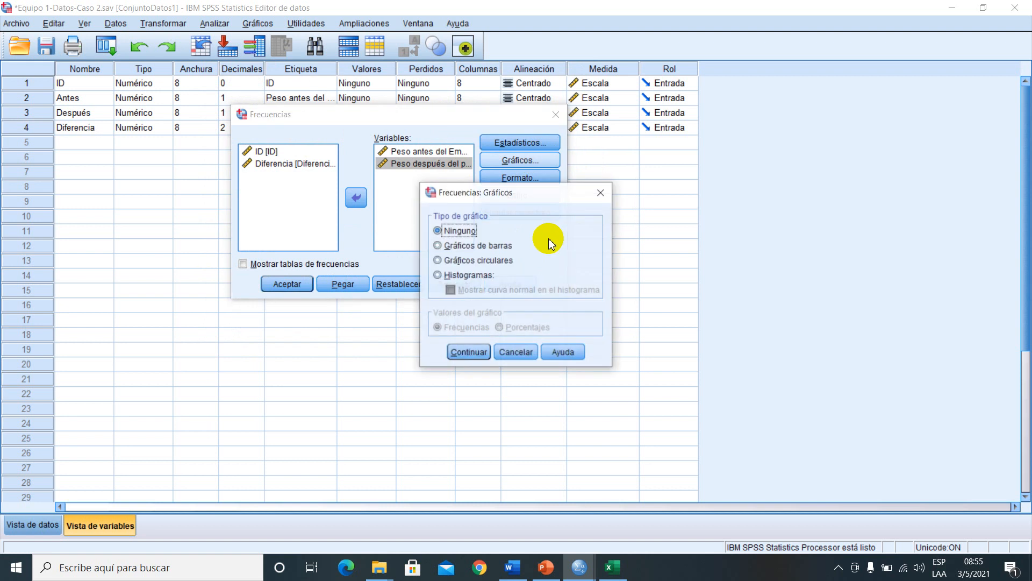
click(439, 275)
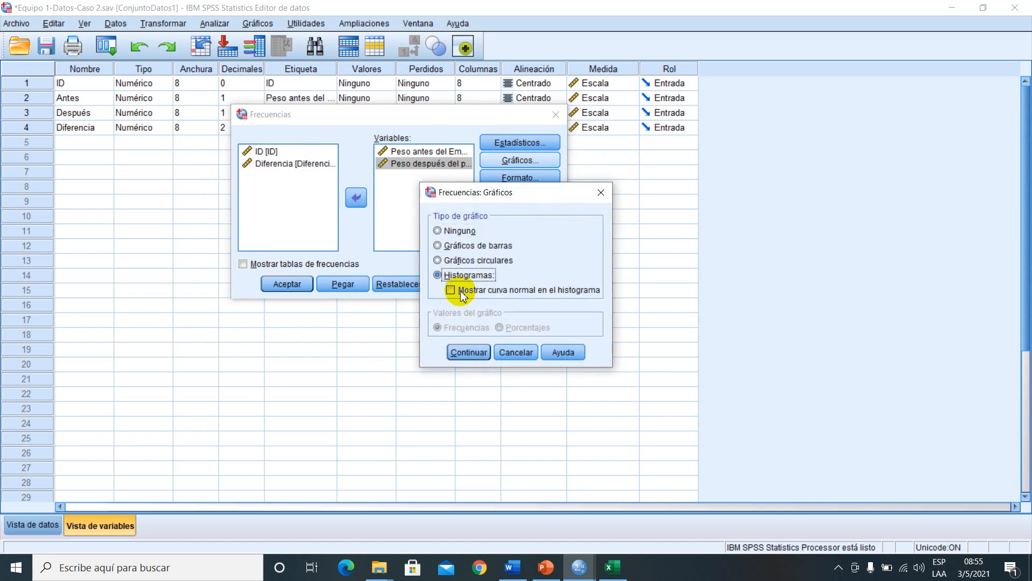
click(464, 357)
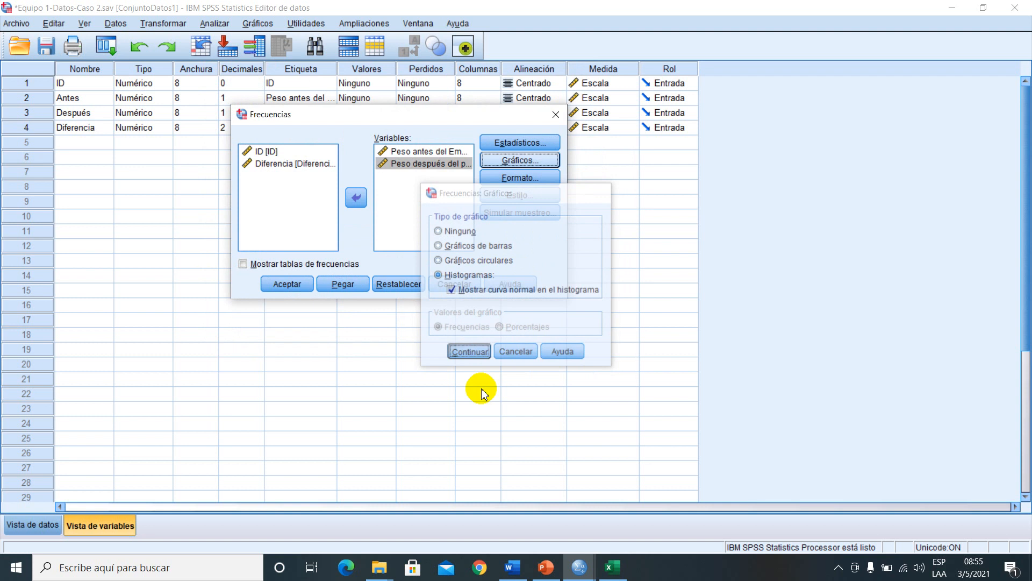
click(295, 290)
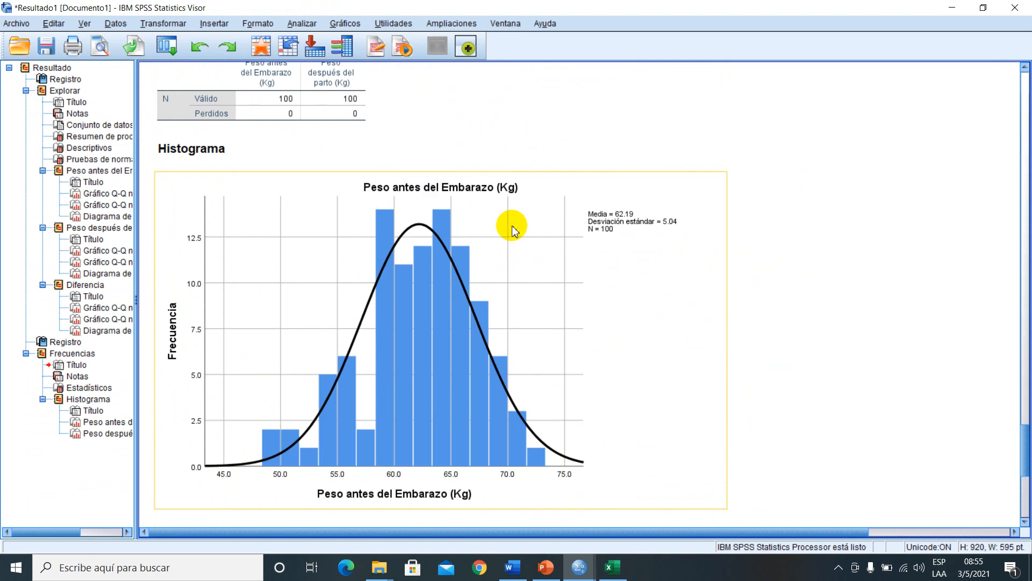
Step: Compare the histograms of Peso antes del Embarazo and Peso después del parto, including mean and standard deviation
scroll(512, 224, down, 2)
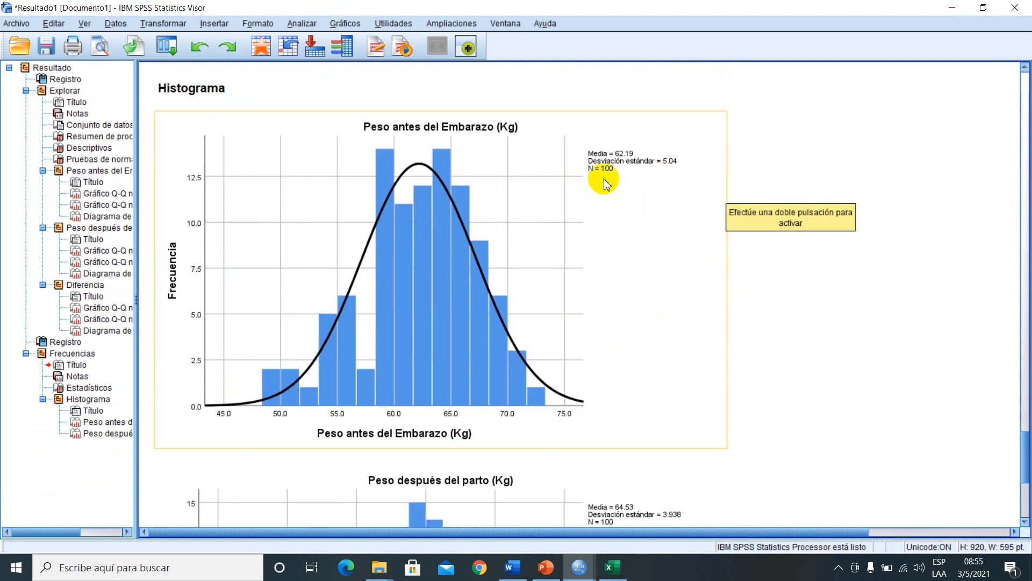
scroll(400, 334, down, 2)
scroll(398, 330, down, 8)
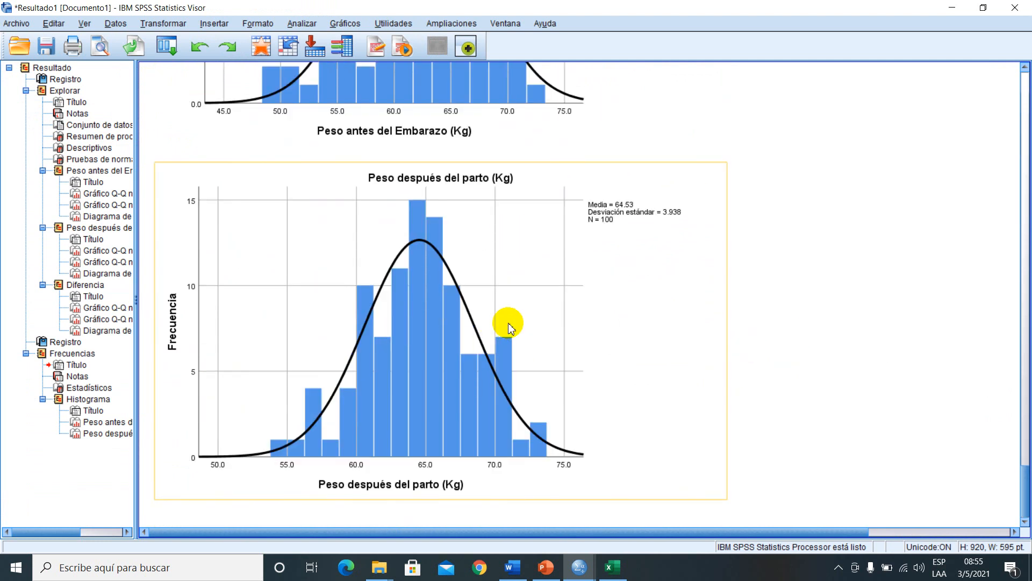
scroll(510, 327, up, 14)
scroll(510, 327, down, 14)
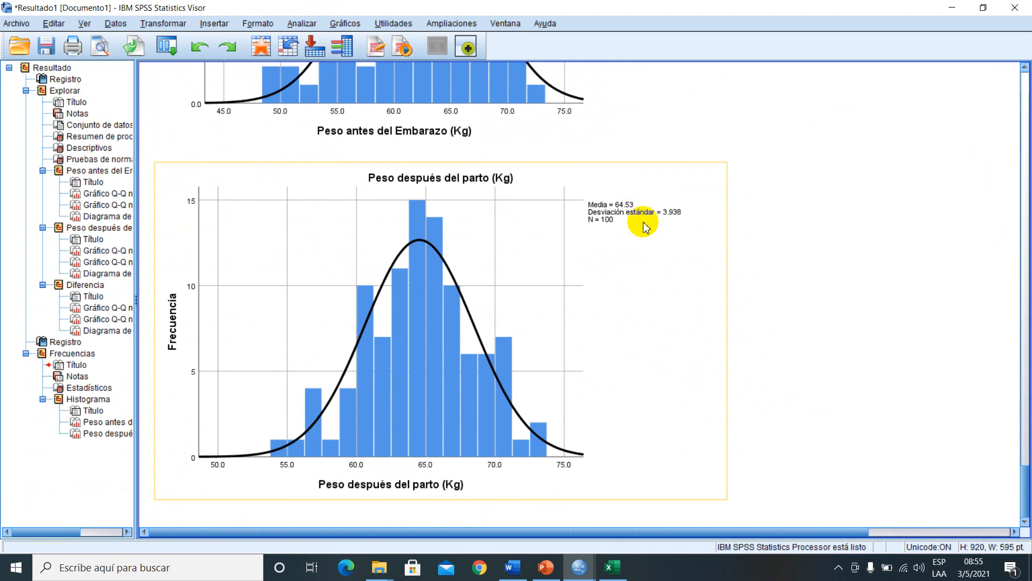
scroll(369, 332, up, 12)
scroll(374, 329, down, 2)
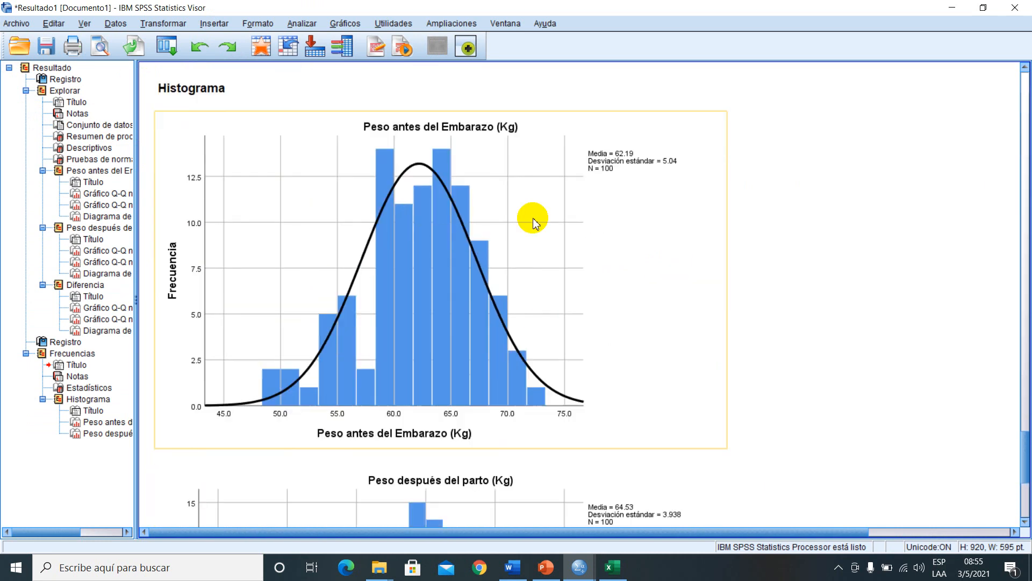
click(567, 216)
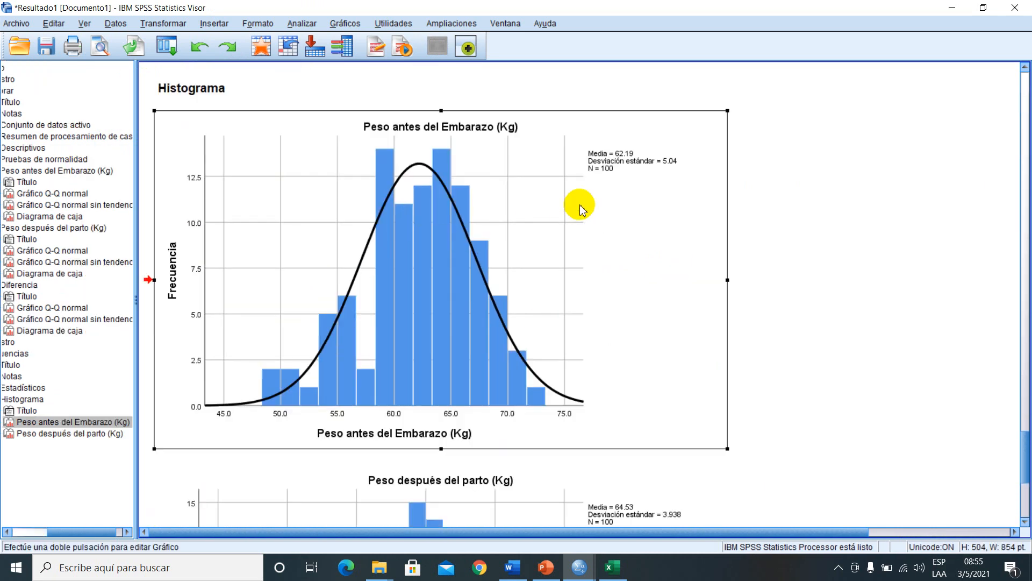
double_click(507, 312)
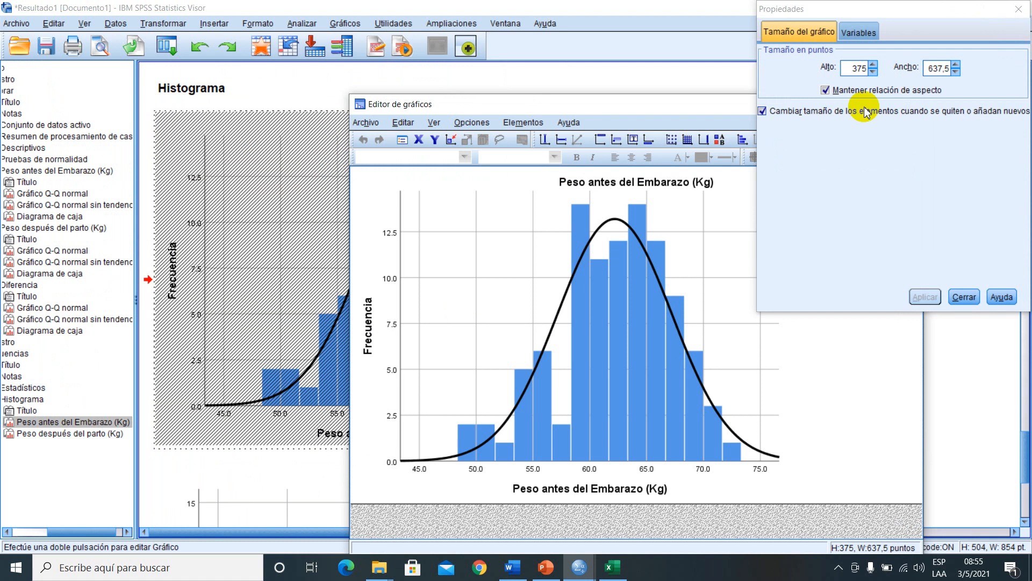
click(973, 29)
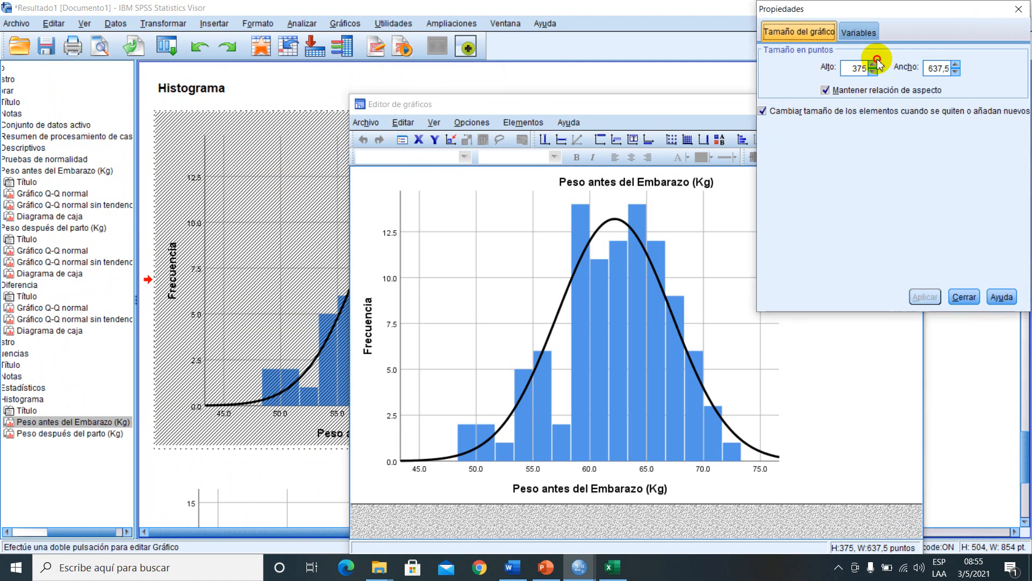
click(1013, 10)
click(911, 102)
Step: Copy the Peso antes del Embarazo histogram from SPSS into the Word document below "Describir: Representación gráfica"
right_click(619, 199)
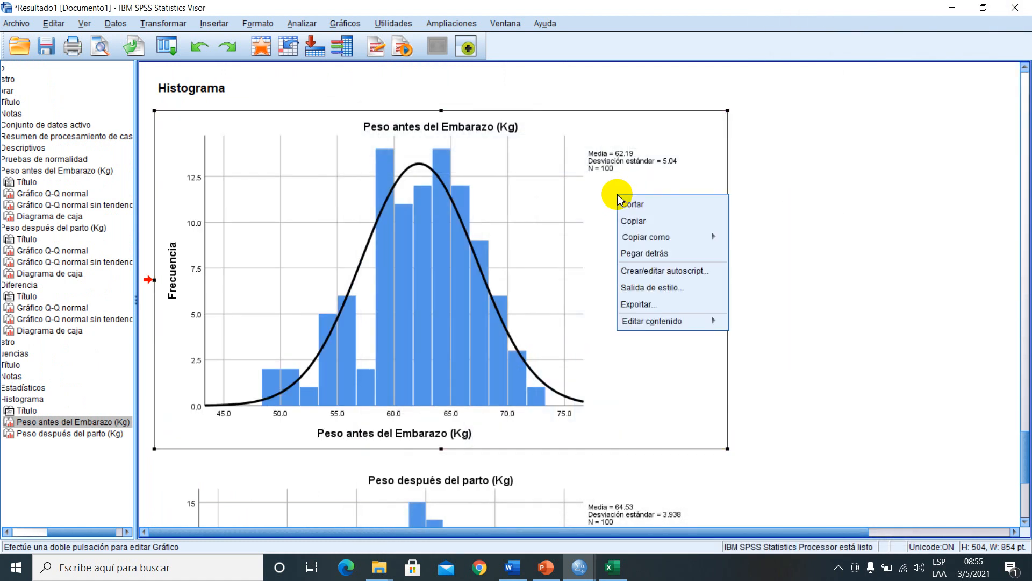
click(652, 221)
click(513, 568)
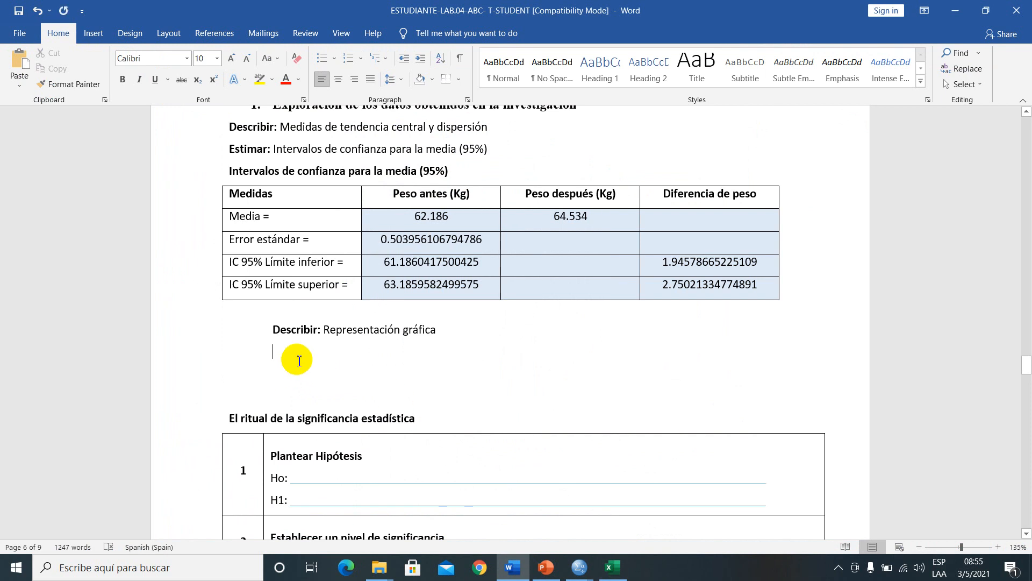
key(ctrl+v)
scroll(534, 260, down, 1)
click(535, 260)
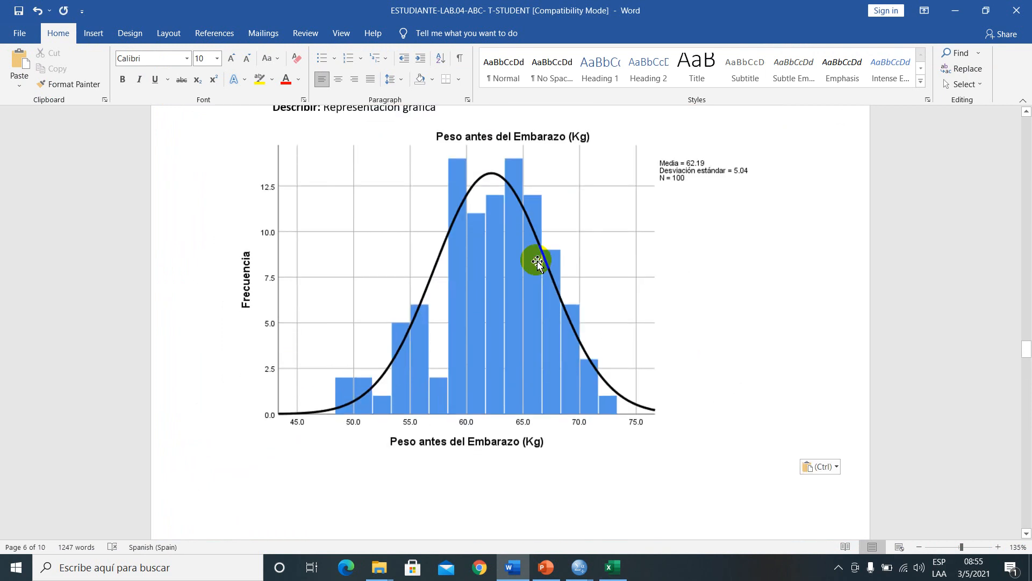
Step: Copy the Peso después del parto histogram from SPSS into the Word document below the Peso antes del Embarazo histogram
click(431, 479)
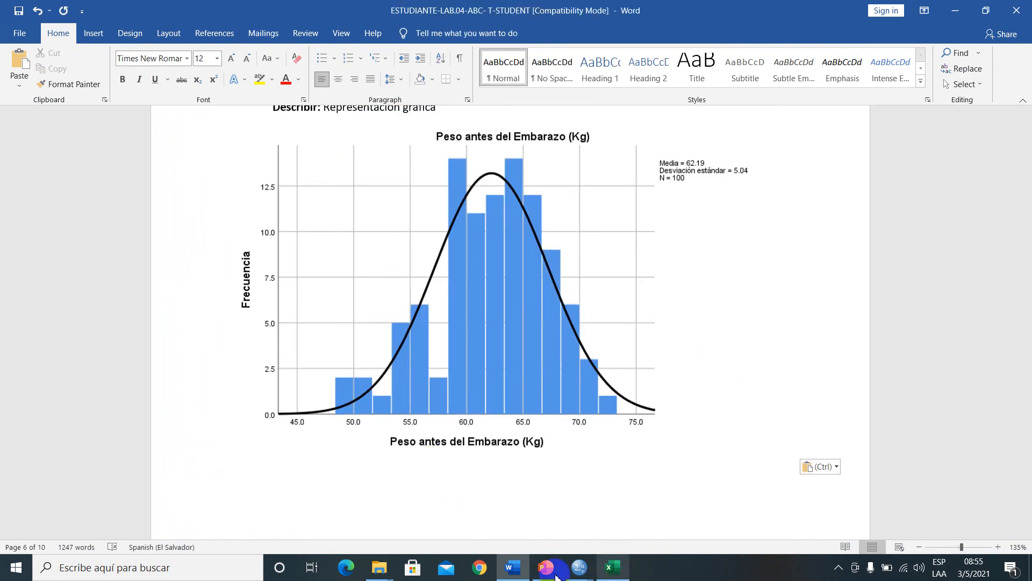
mouse_move(574, 577)
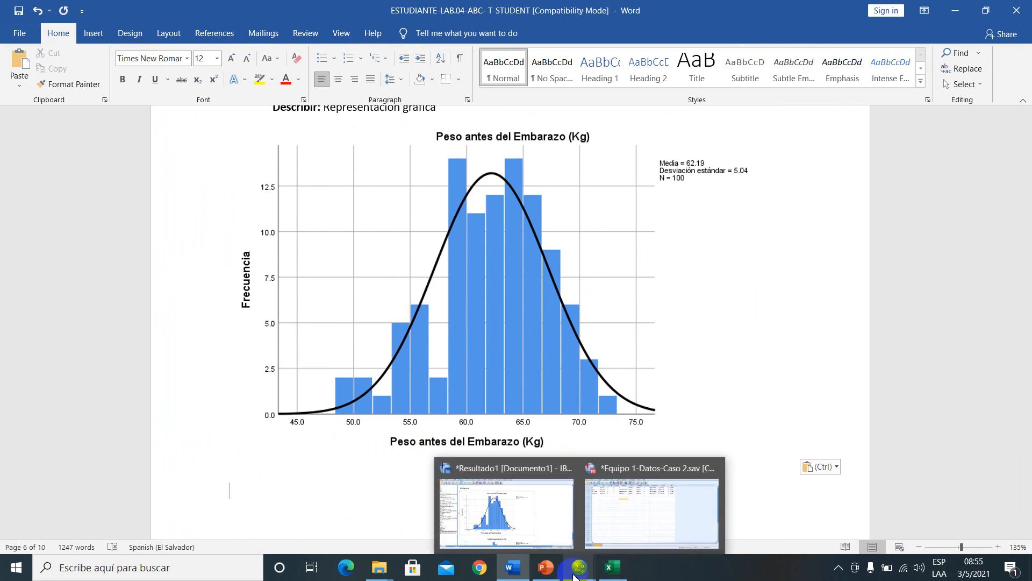
click(546, 525)
click(611, 256)
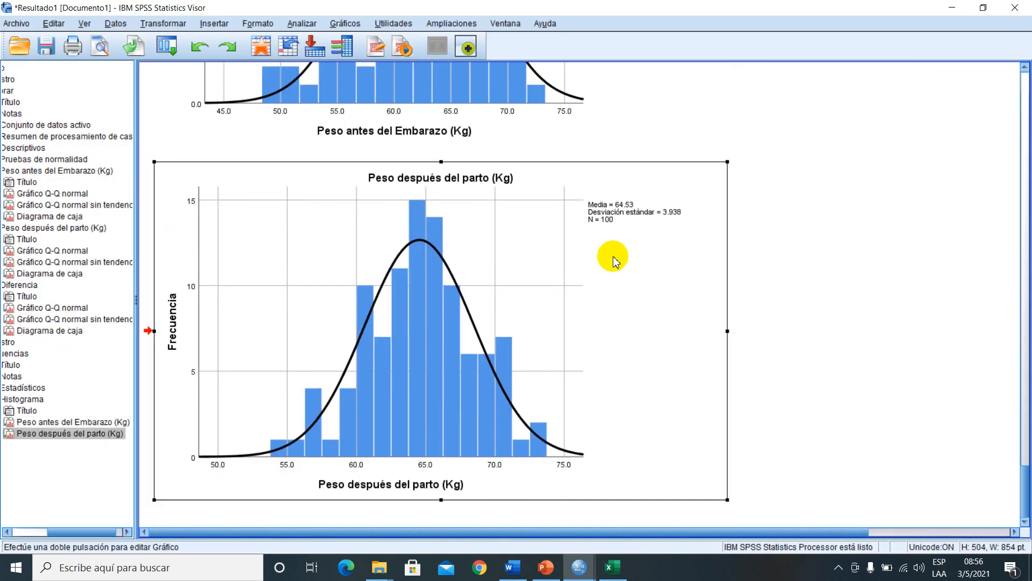
right_click(611, 256)
click(630, 284)
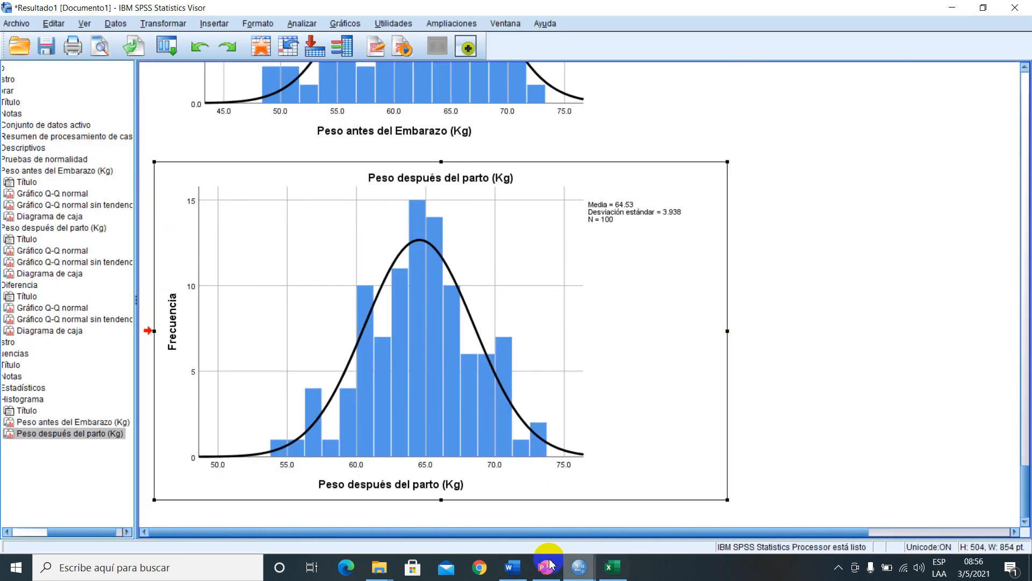
click(512, 567)
scroll(400, 488, down, 7)
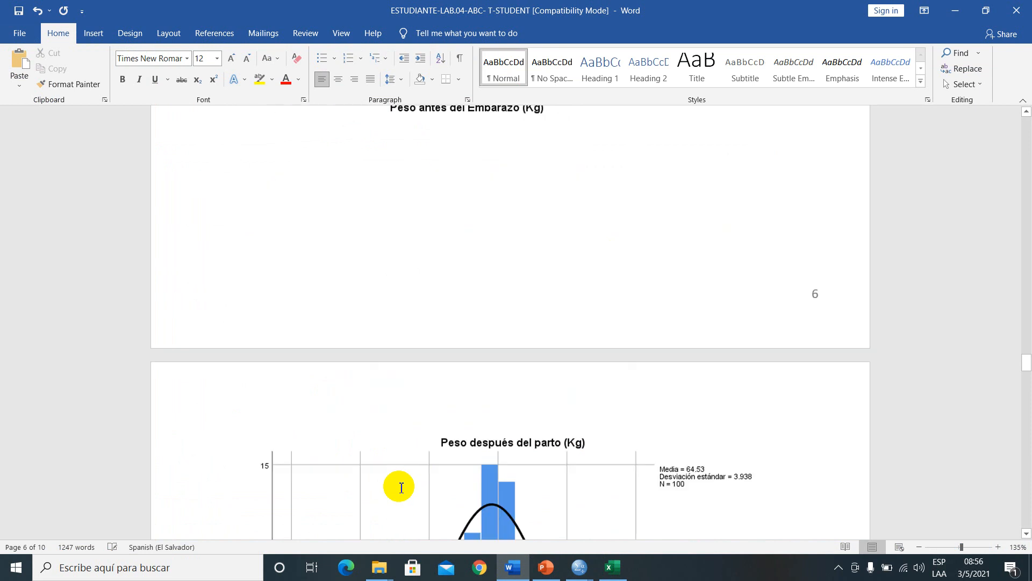
Step: Return to the "Intervalos de confianza para la media (95%)" table and select it for review
scroll(383, 470, up, 3)
scroll(380, 499, up, 12)
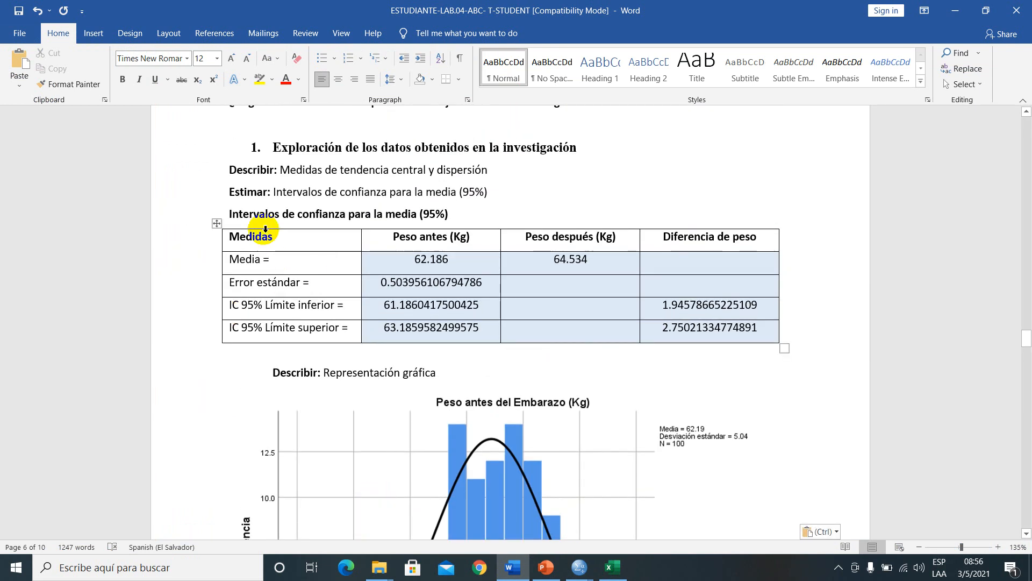
drag(237, 218, 675, 328)
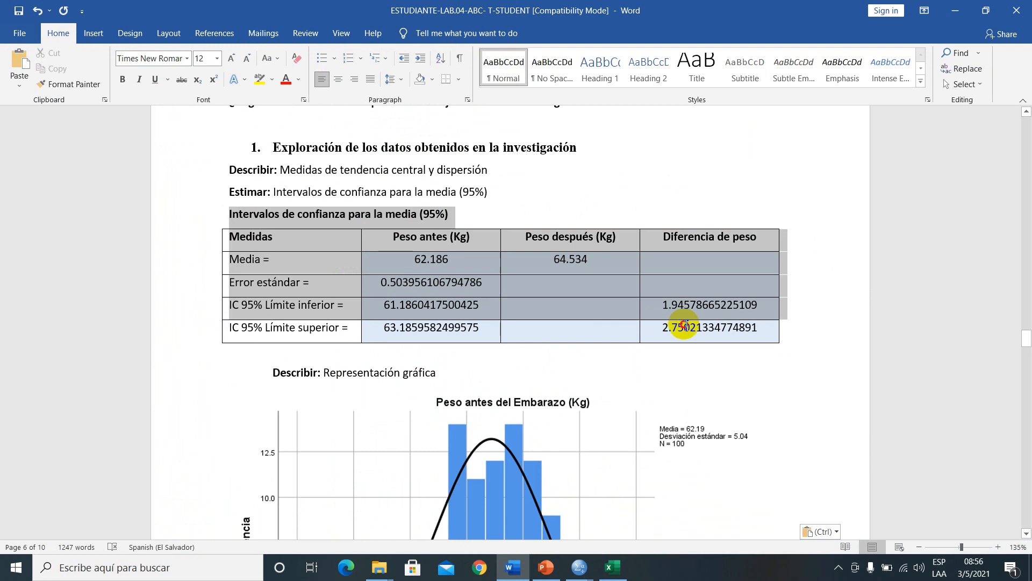
Step: Insert three blank lines between the "Intervalos de confianza para la media (95%)" table and "Describir: Representación gráfica"
click(575, 259)
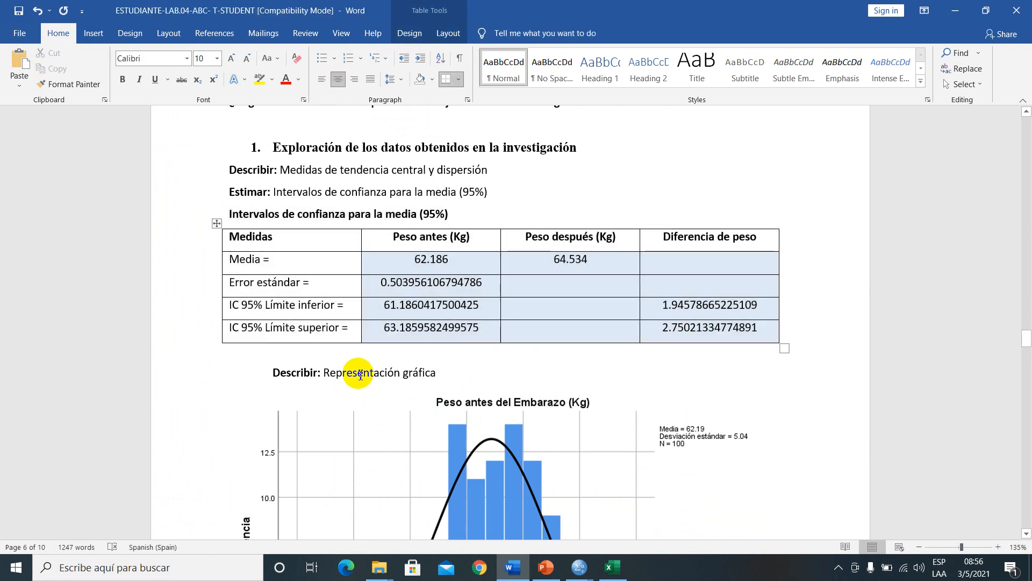
click(378, 350)
key(Return)
key(Return)
key(Return)
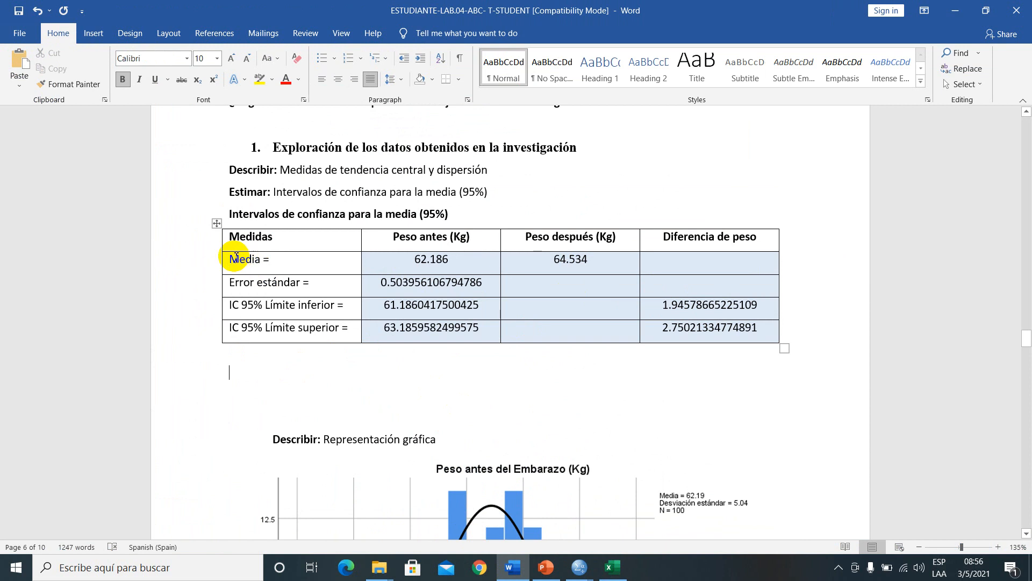
drag(231, 259, 285, 260)
click(302, 350)
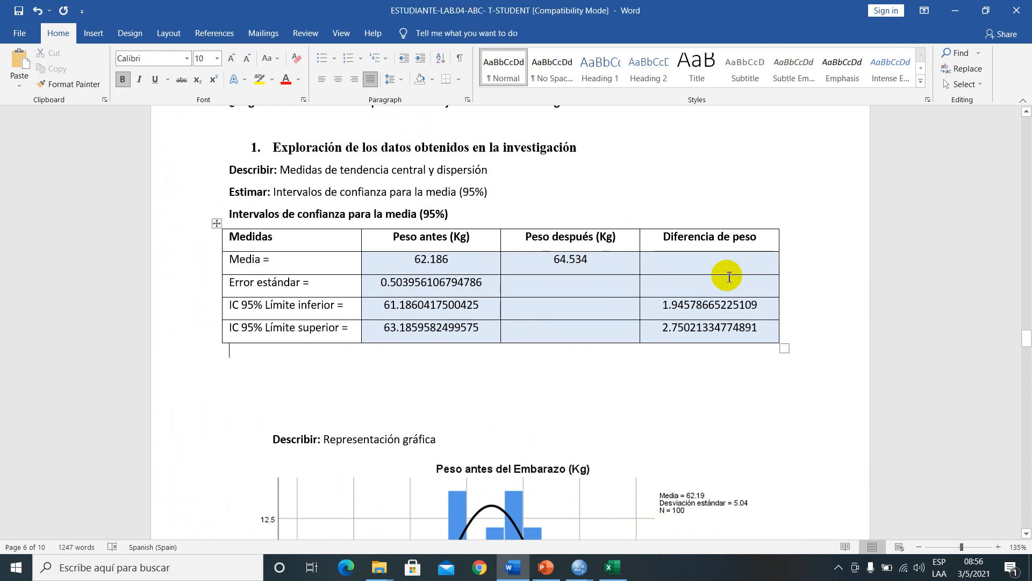
Step: Add the label "Interpretación" on the line directly below the Peso antes del Embarazo histogram
scroll(459, 330, down, 2)
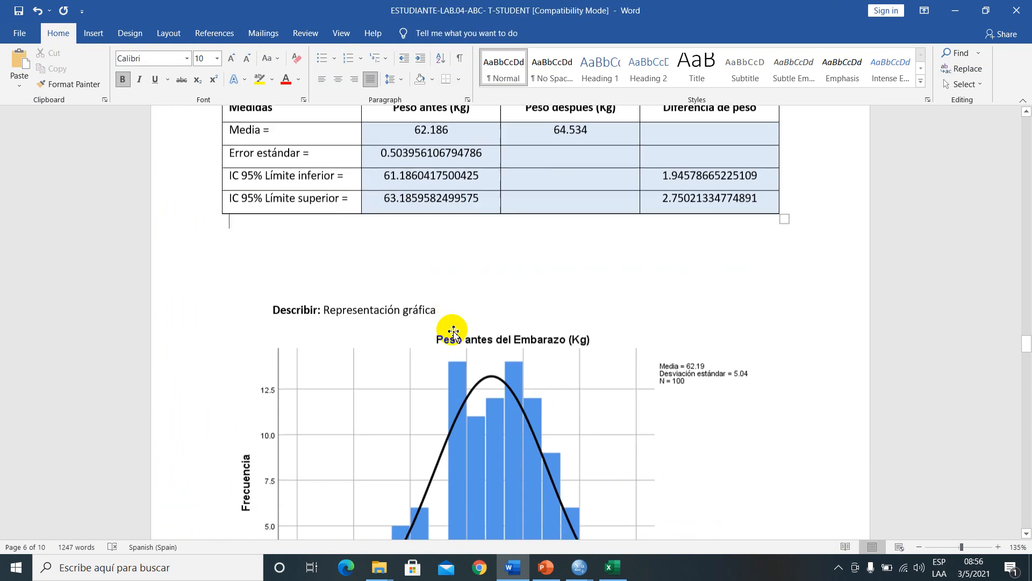
scroll(520, 141, up, 2)
scroll(439, 272, down, 5)
scroll(438, 271, down, 10)
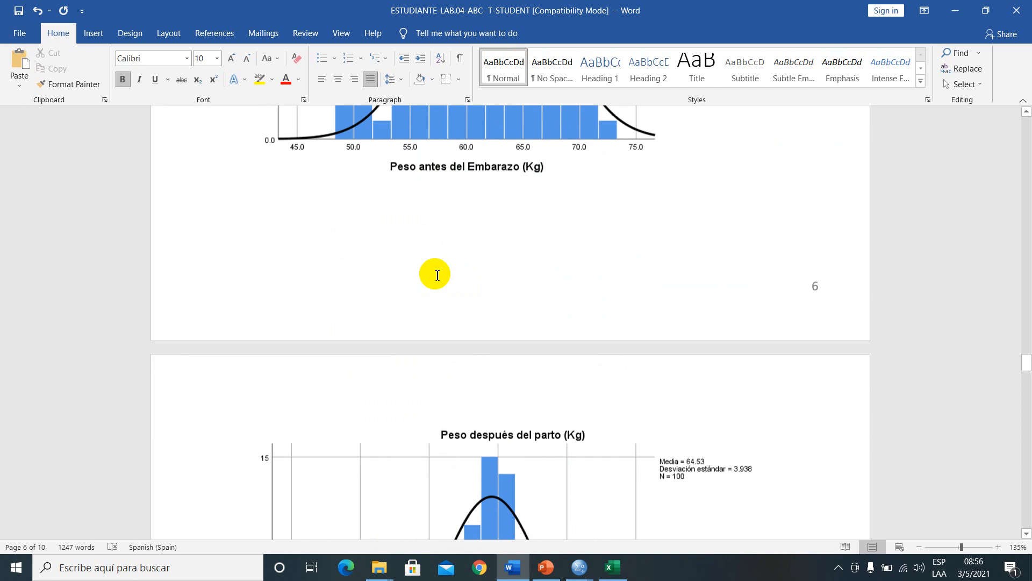
scroll(433, 272, up, 7)
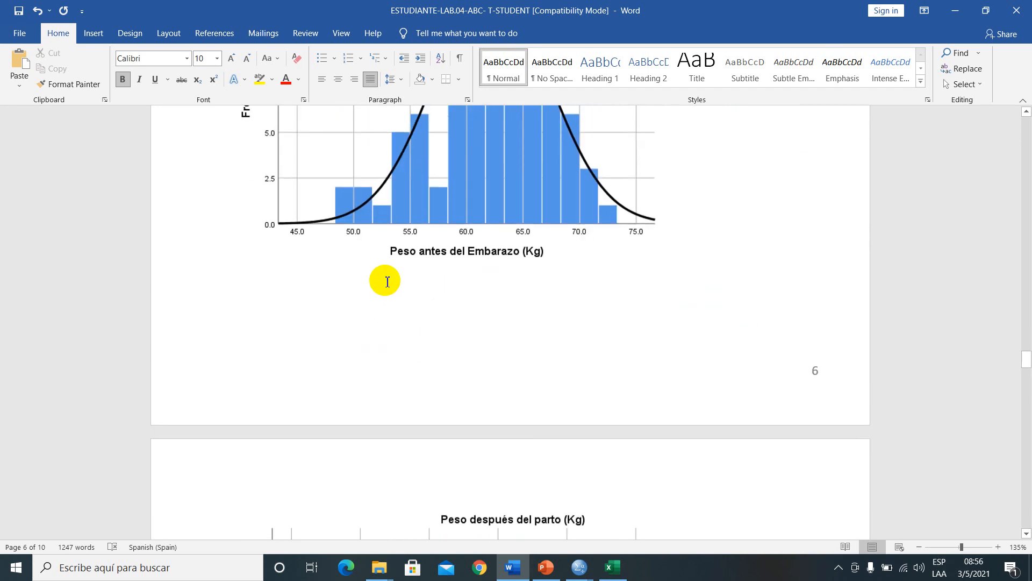
click(428, 299)
scroll(429, 301, up, 4)
key(Caps_Lock)
text(I)
key(Caps_Lock)
text(n)
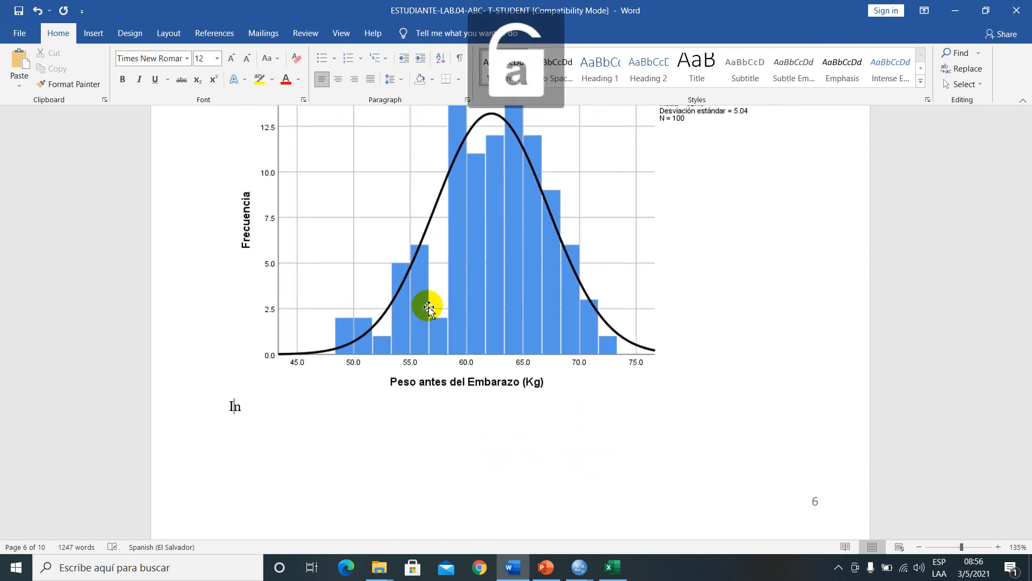
text(terplretación)
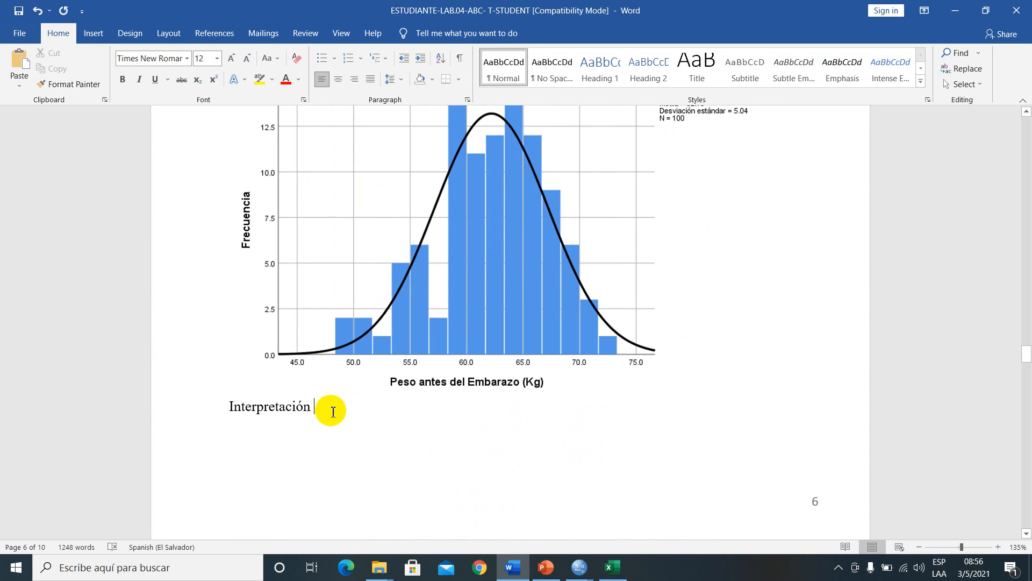
Step: Copy the "Interpretación" label below the confidence interval table and below the Peso después del parto histogram
drag(321, 408, 225, 414)
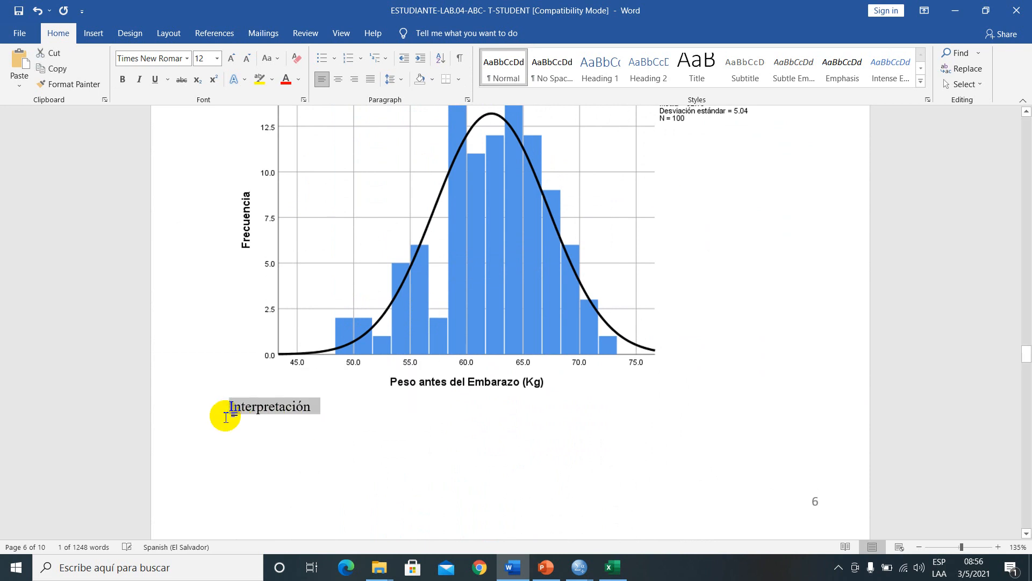
scroll(323, 151, up, 4)
click(265, 205)
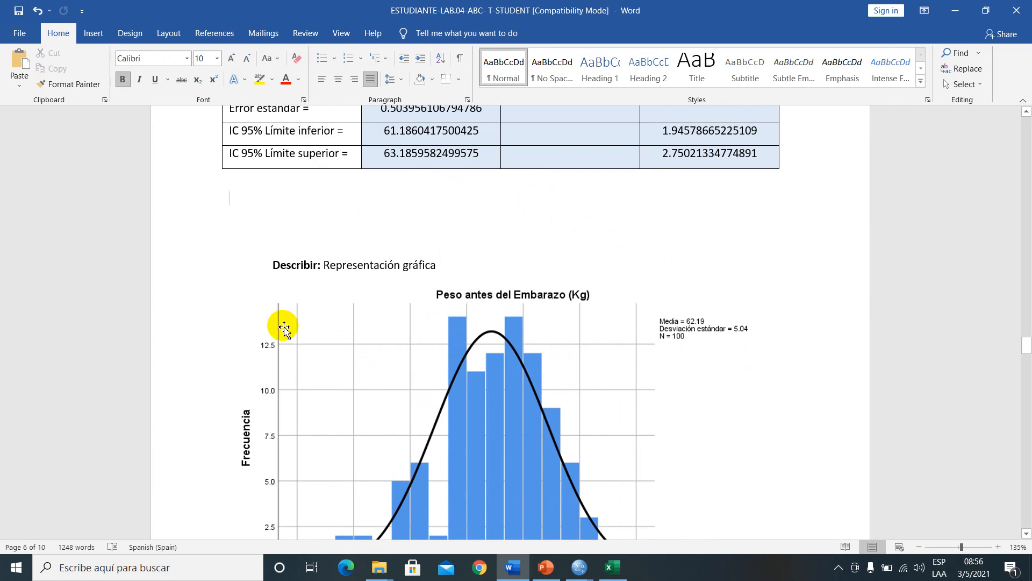
scroll(253, 282, down, 10)
scroll(300, 525, down, 1)
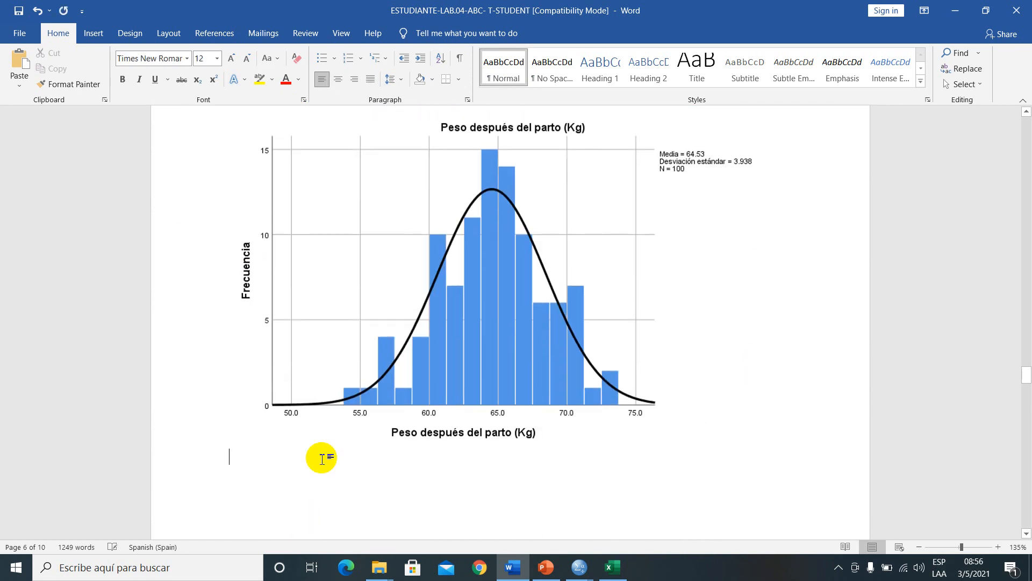
scroll(322, 460, down, 5)
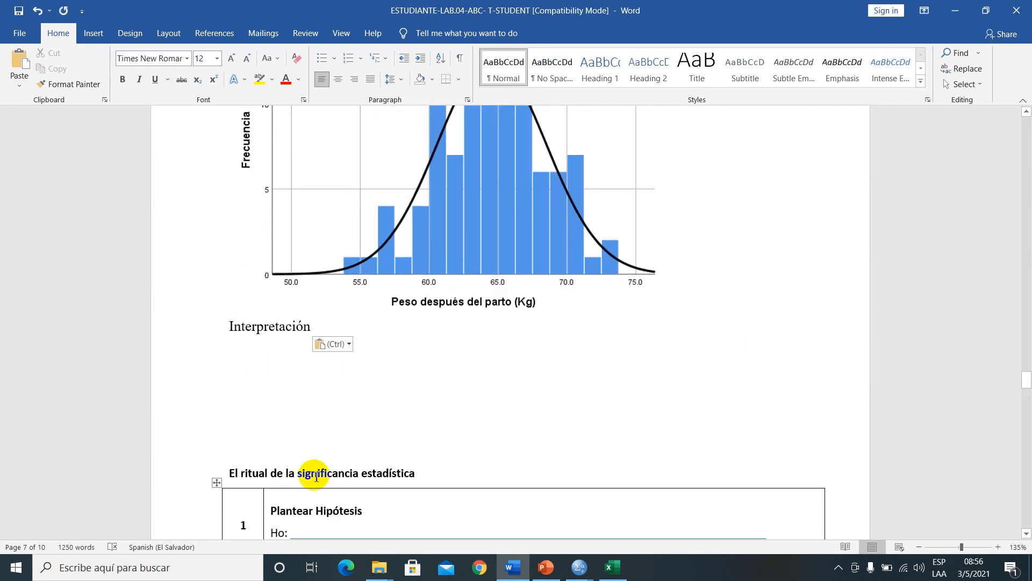
Step: Remove the surplus blank lines above the heading "El ritual de la significancia estadística"
key(BackSpace)
key(BackSpace)
key(BackSpace)
key(BackSpace)
key(BackSpace)
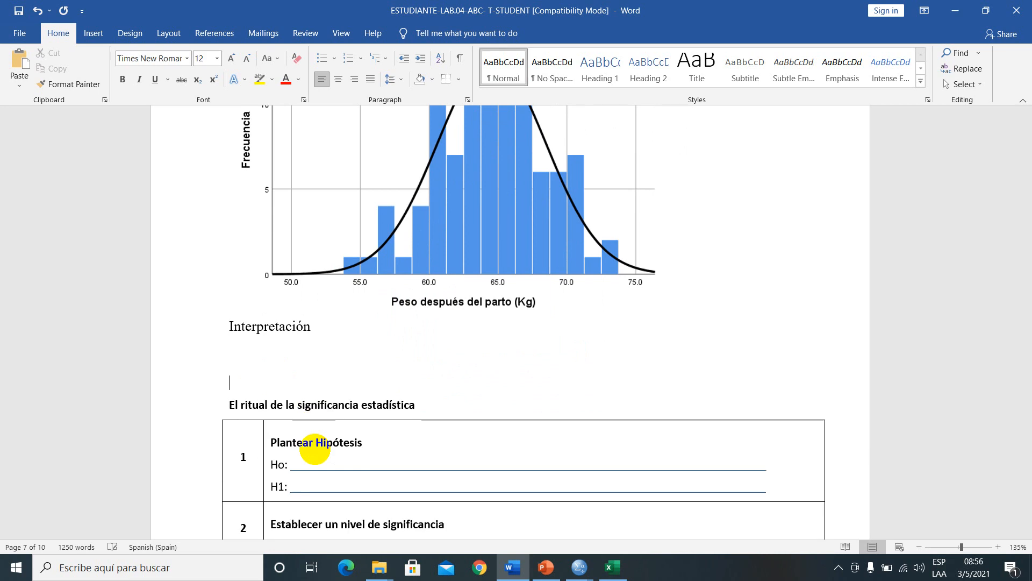
Step: Review the two weight histograms, the confidence interval table and the spaces left for their interpretations
scroll(451, 394, up, 15)
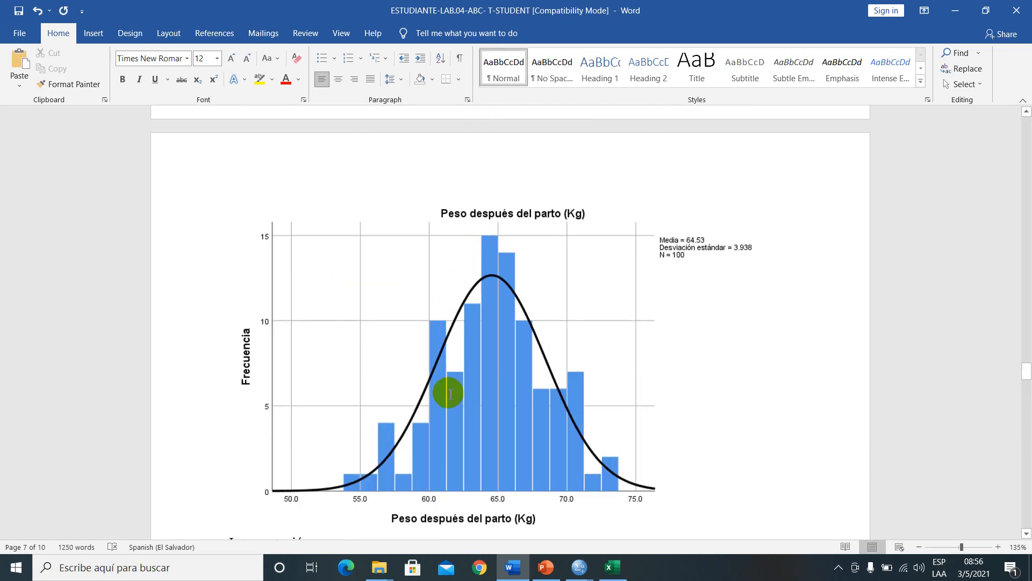
scroll(450, 395, up, 2)
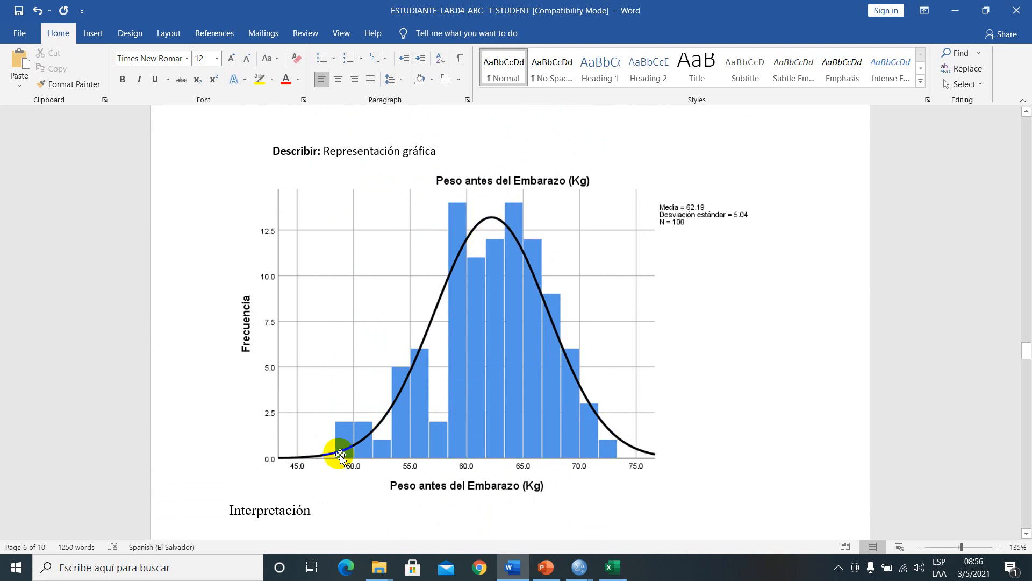
scroll(450, 264, down, 3)
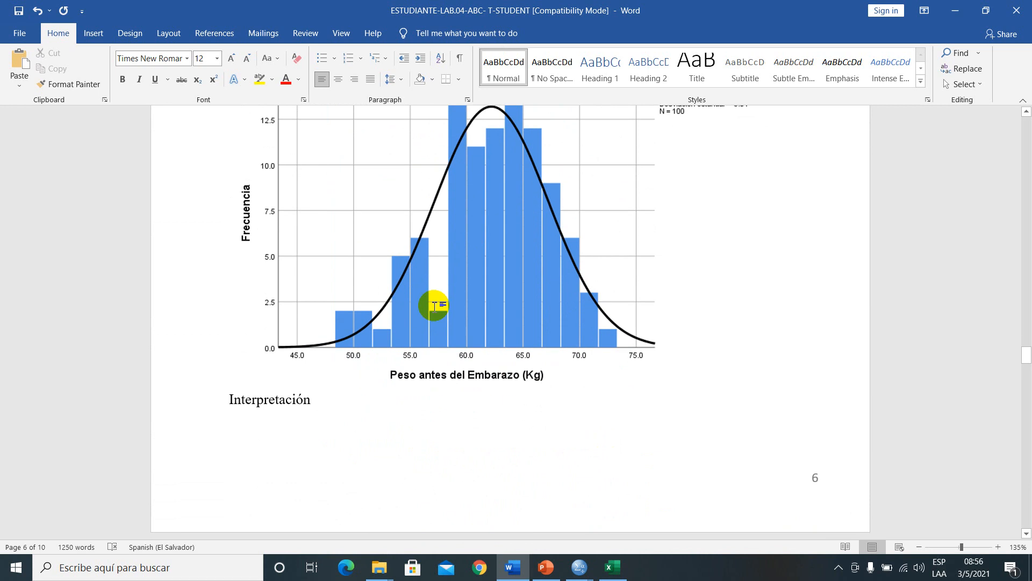
scroll(417, 365, down, 20)
scroll(333, 236, up, 3)
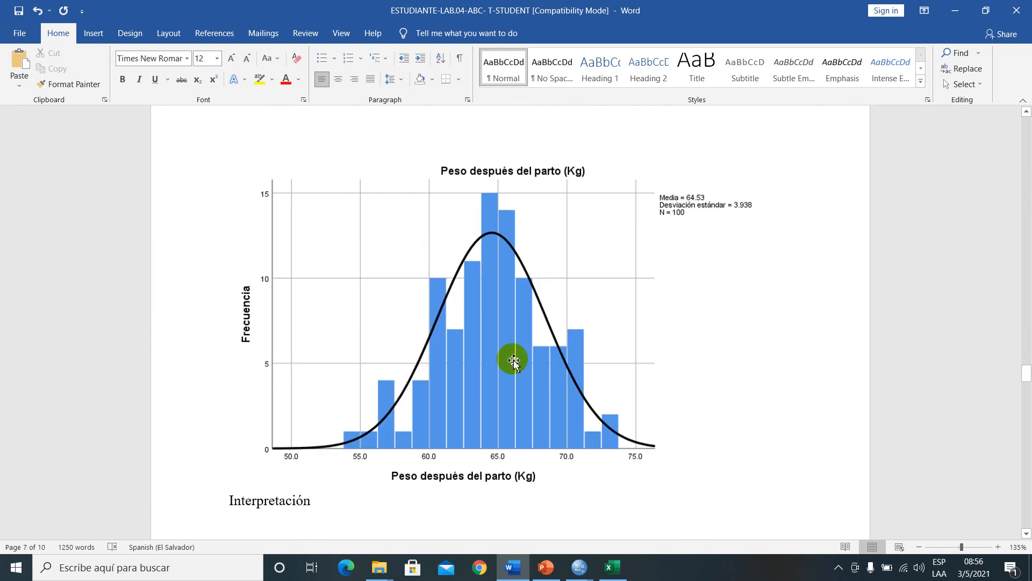
scroll(437, 436, down, 3)
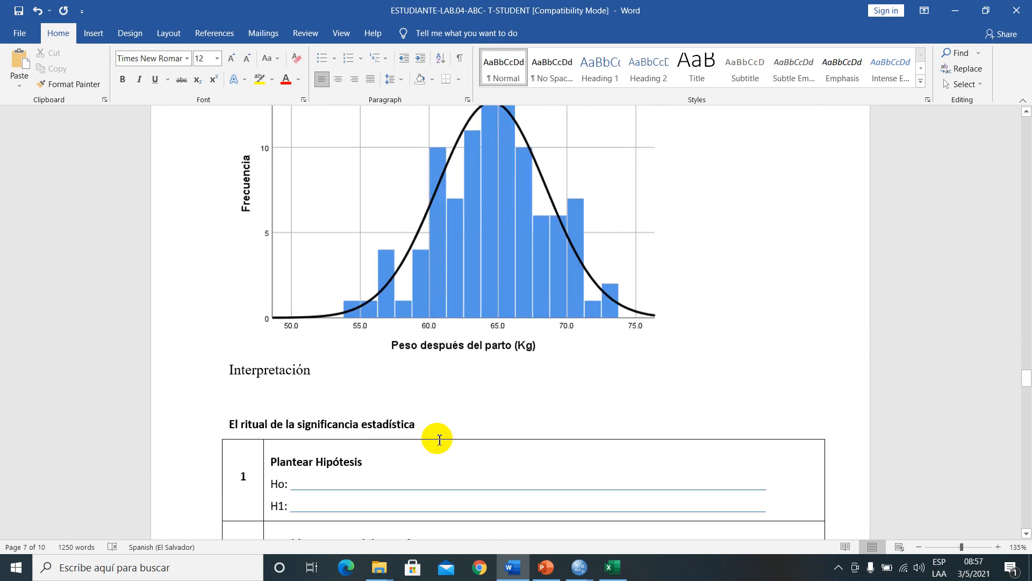
scroll(438, 441, up, 20)
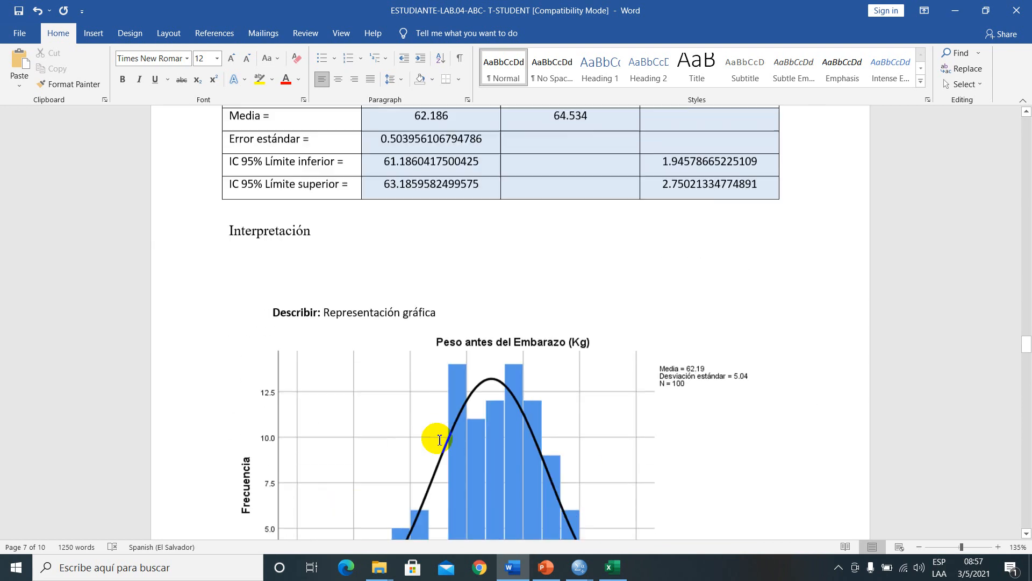
scroll(439, 440, down, 1)
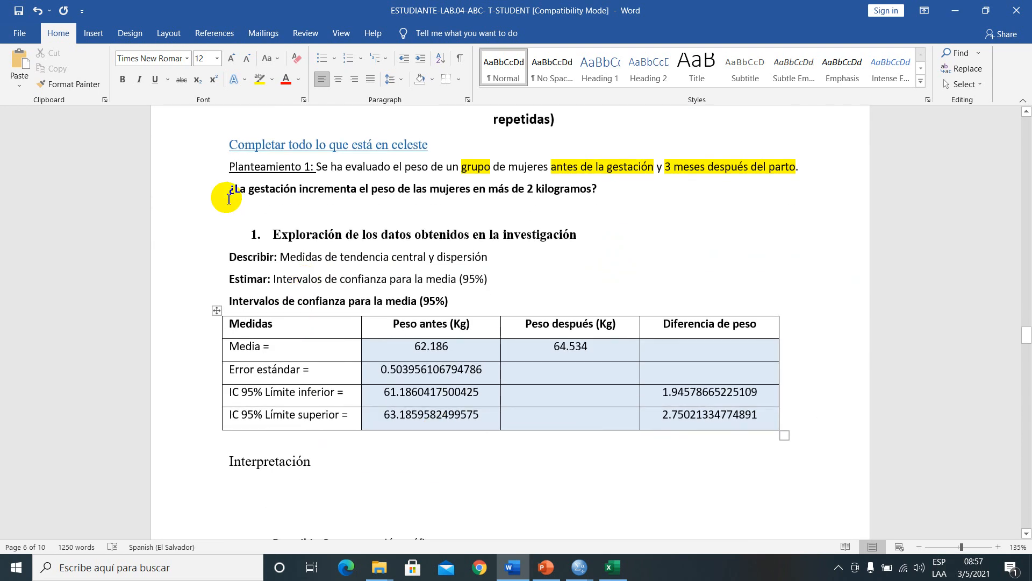
Step: Copy "La gestación incrementa el peso de las mujeres en más de 2 kilogramos" into the H1 line as plain text and trim the surplus underline
drag(238, 192, 571, 199)
key(ctrl+c)
scroll(436, 312, down, 15)
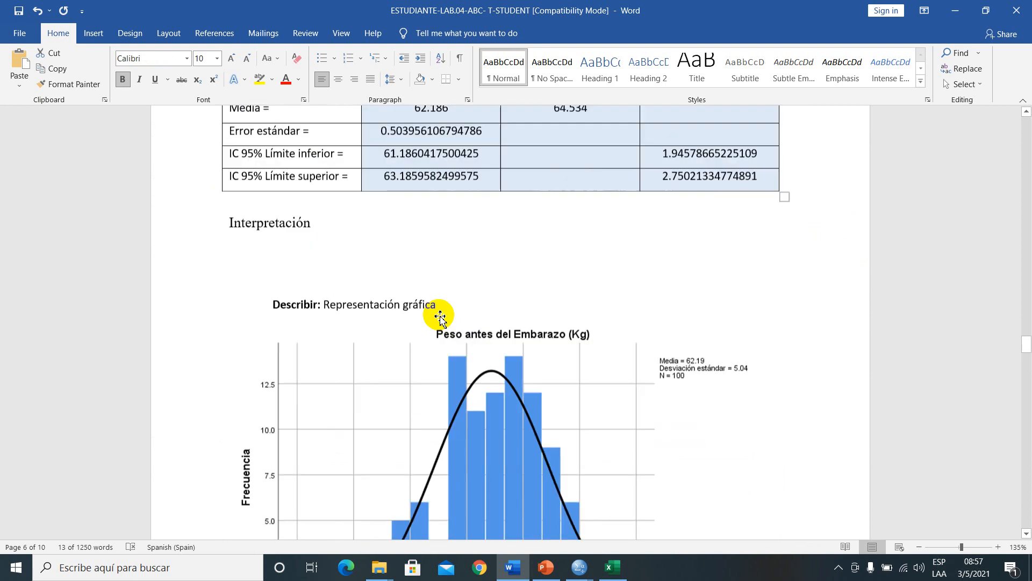
scroll(320, 386, down, 13)
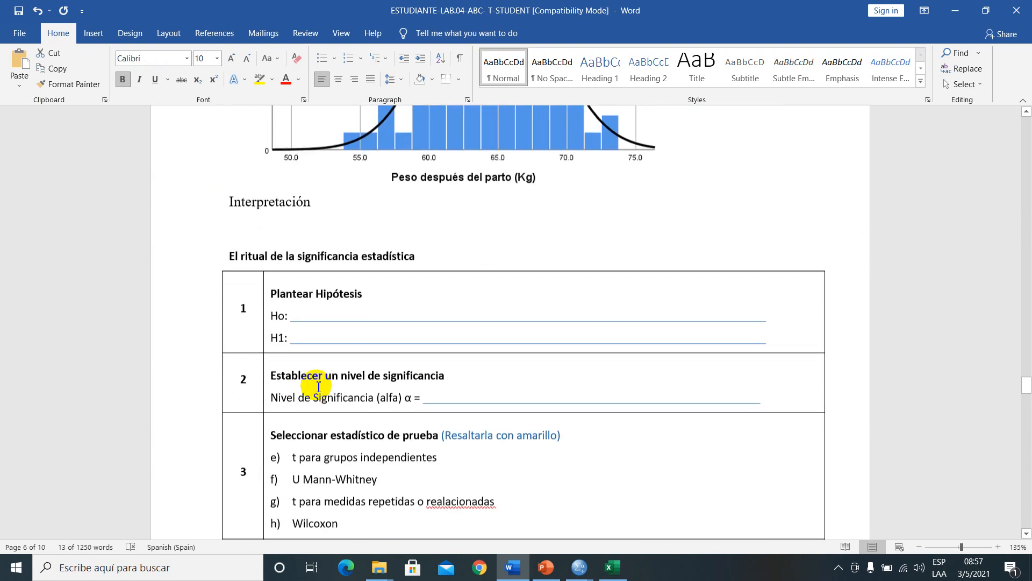
click(316, 336)
right_click(315, 336)
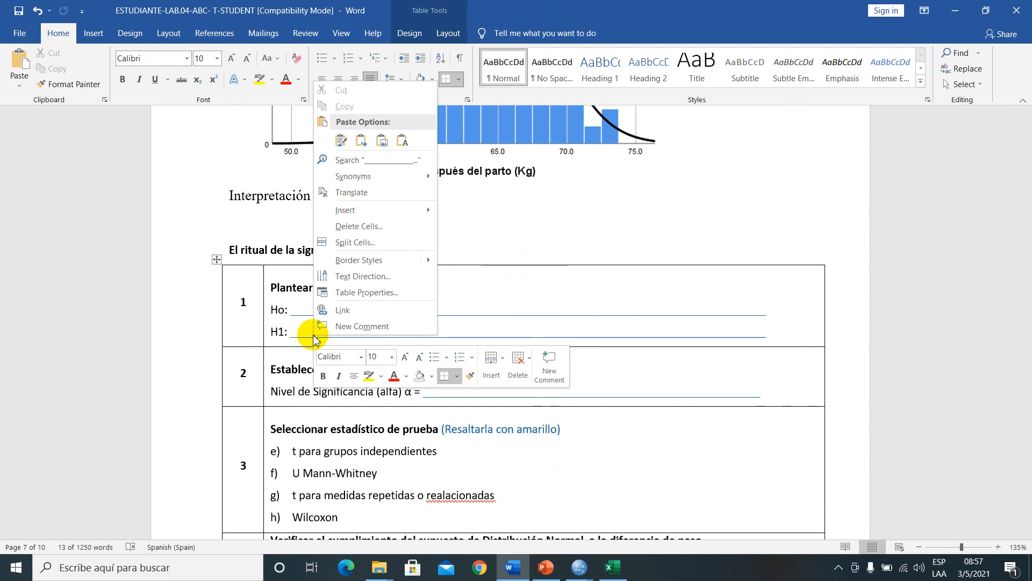
click(402, 140)
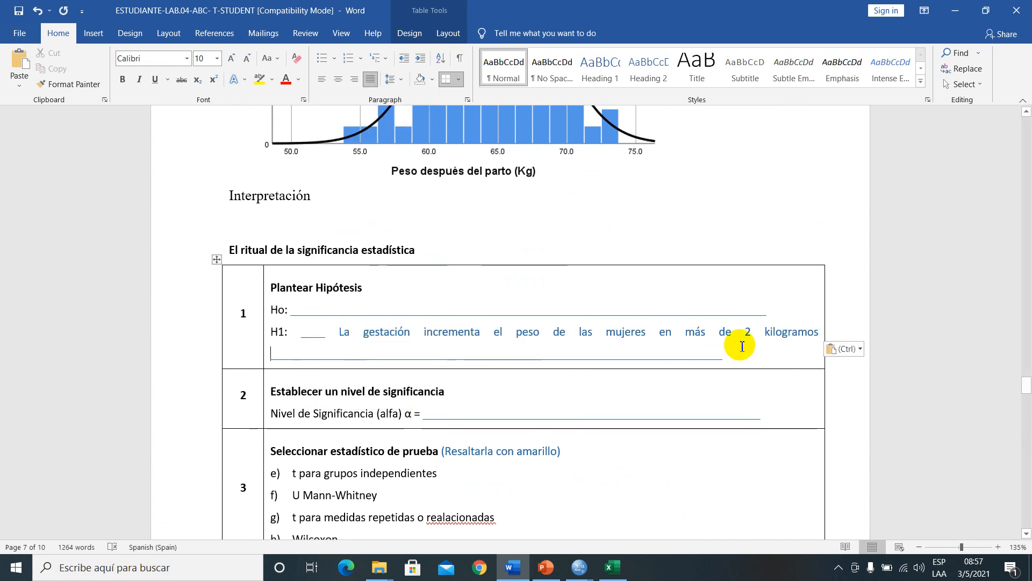
drag(744, 358, 561, 357)
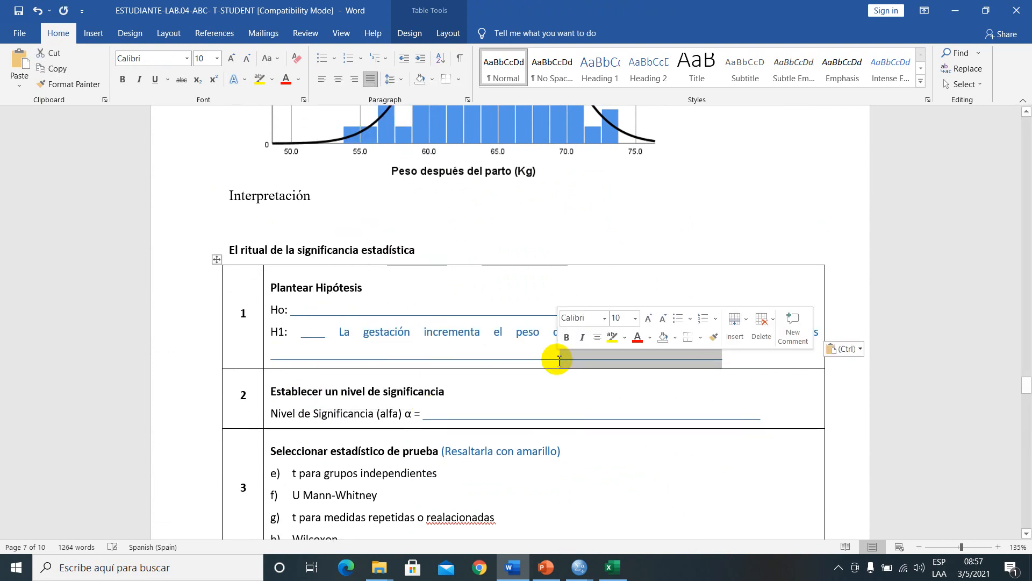
key(Delete)
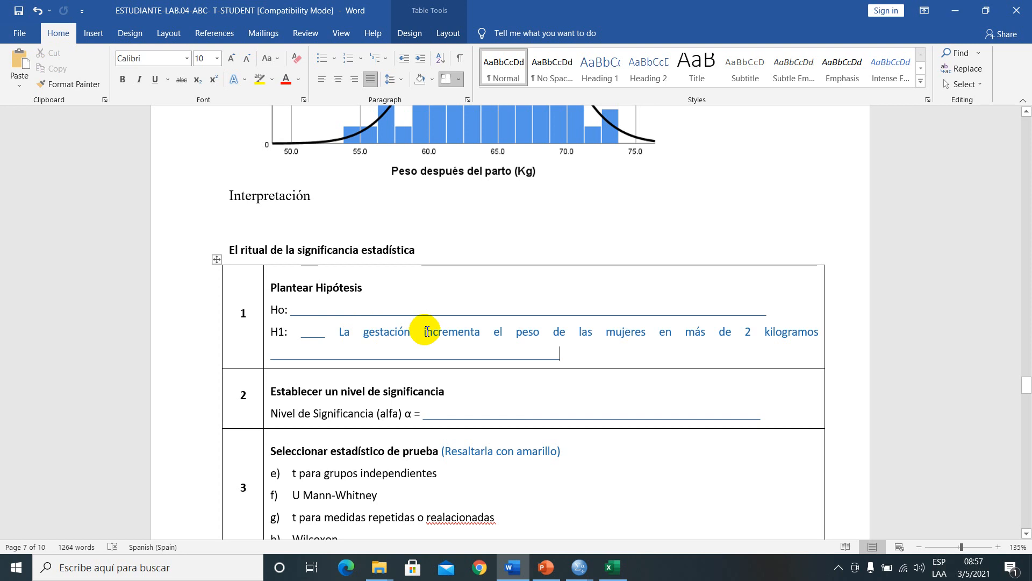
Step: Highlight the word "incrementa" in the H1 hypothesis in yellow
drag(425, 331, 480, 331)
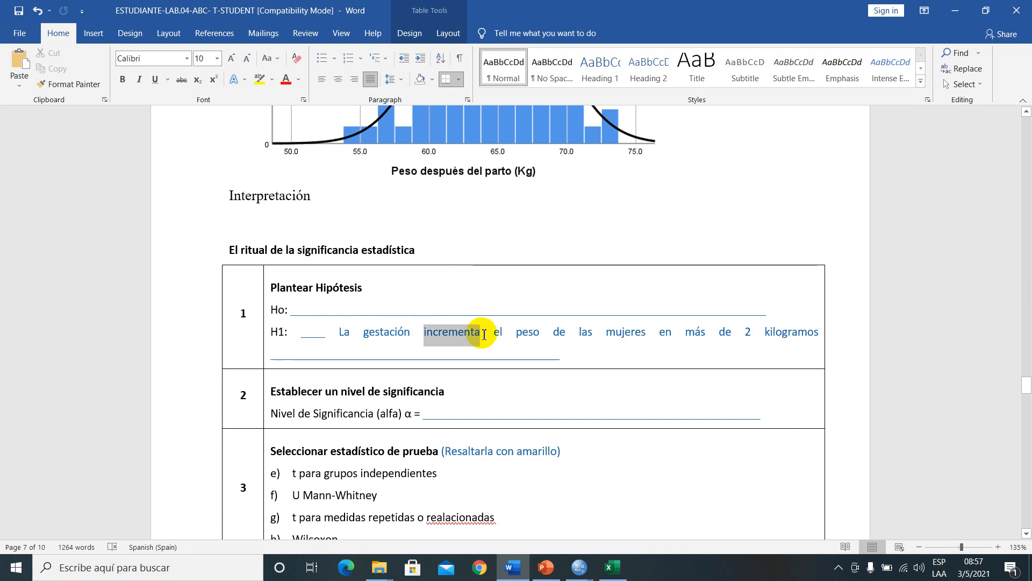
click(268, 81)
click(441, 340)
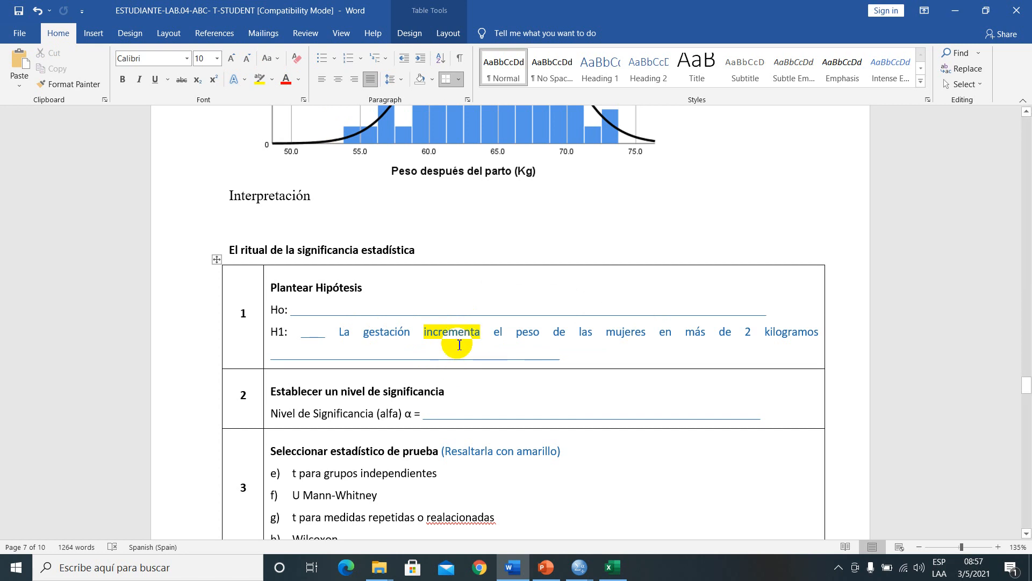
Step: Check the word "incrementa" in H1 against the Peso después del parto histogram
scroll(459, 345, up, 5)
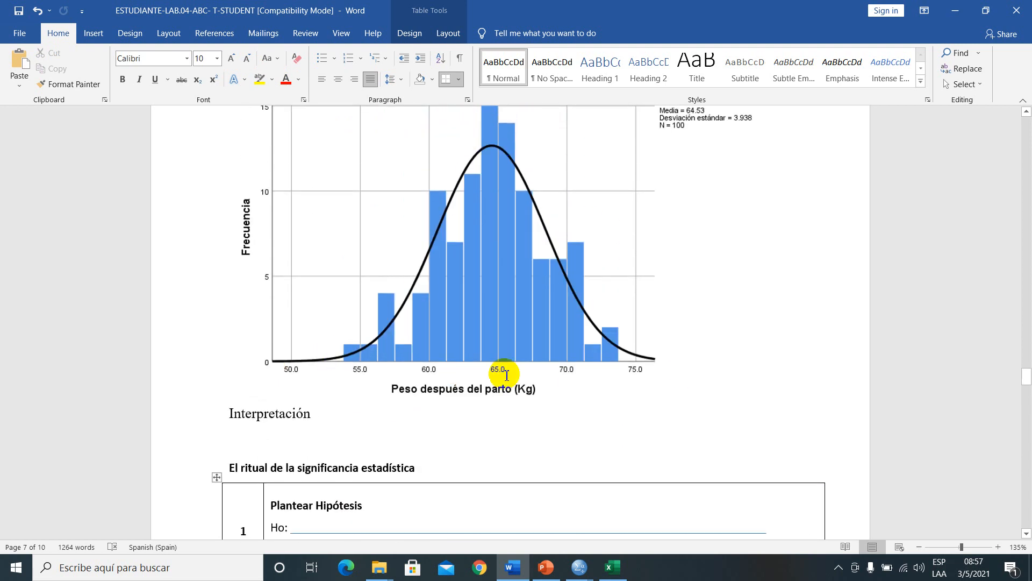
scroll(504, 369, down, 7)
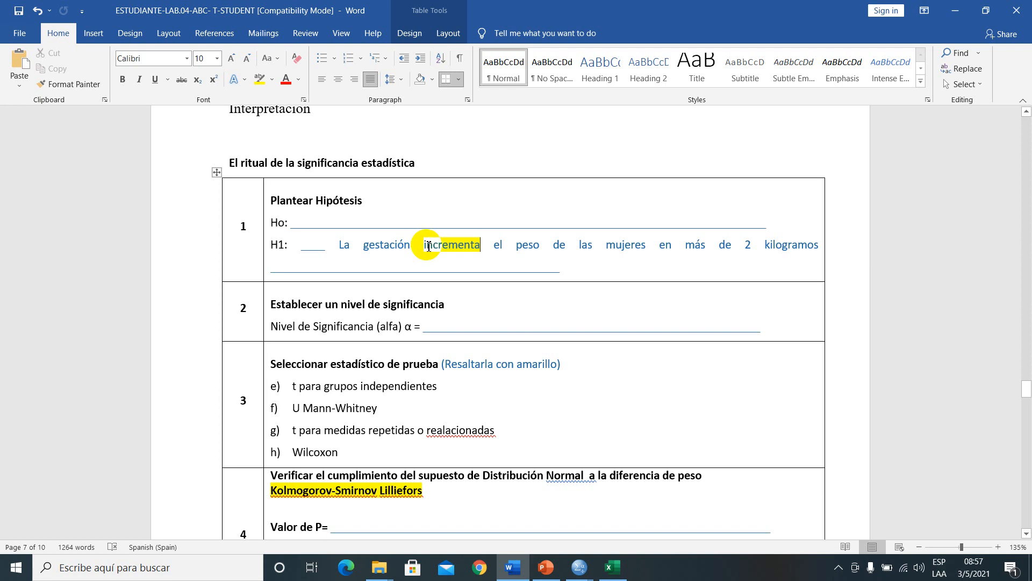
drag(424, 245, 477, 264)
scroll(464, 272, up, 9)
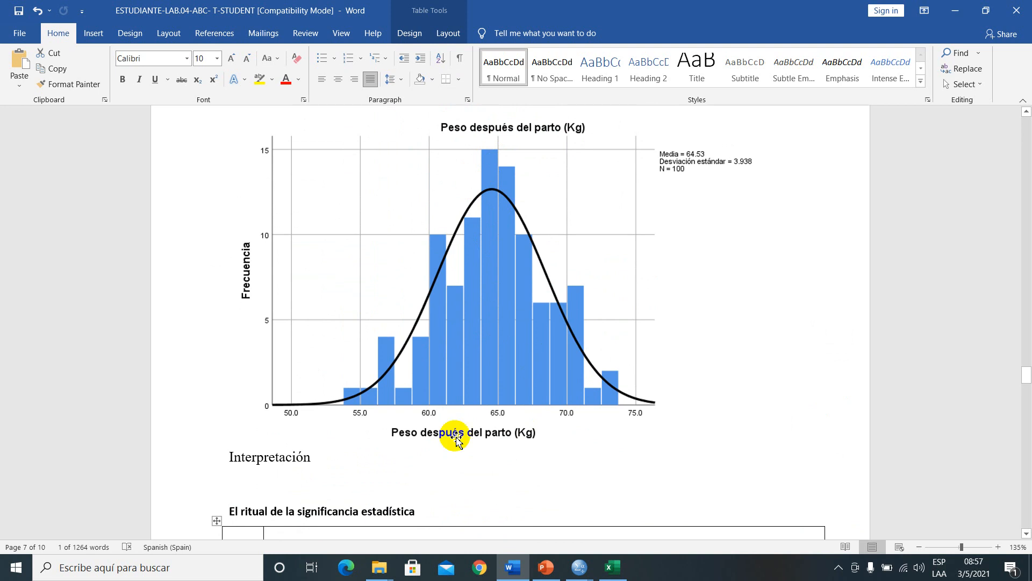
scroll(457, 436, down, 7)
click(477, 349)
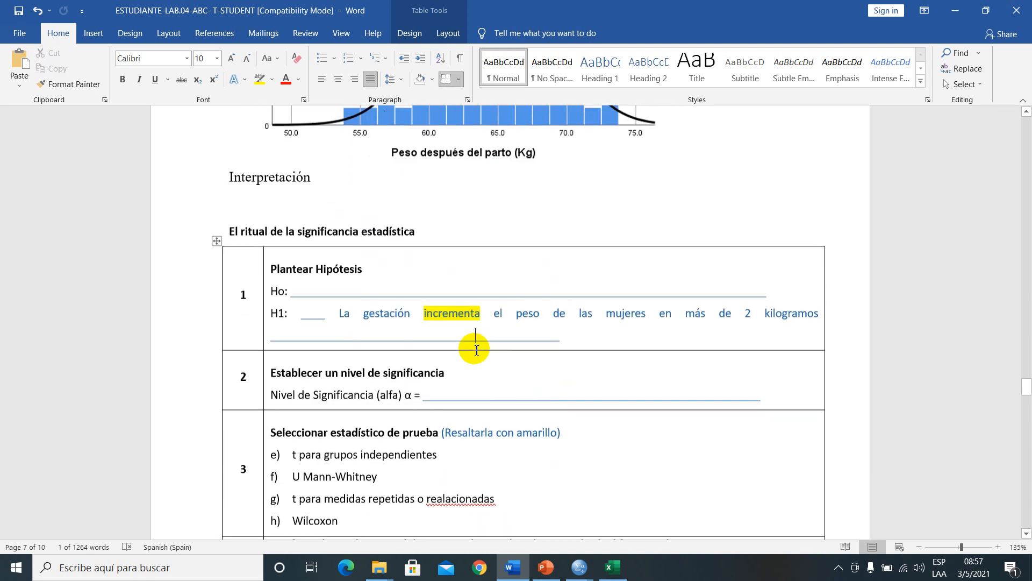
Step: Copy the H1 sentence "La gestación incrementa el peso de las mujeres en más de 2 kilogramos" into the Ho line
scroll(476, 349, down, 2)
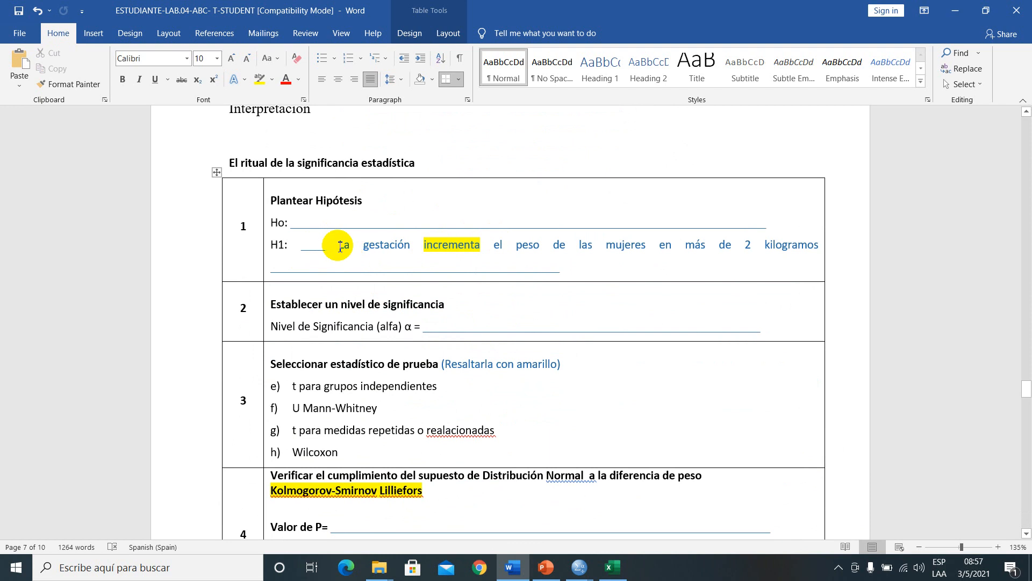
drag(339, 246, 801, 246)
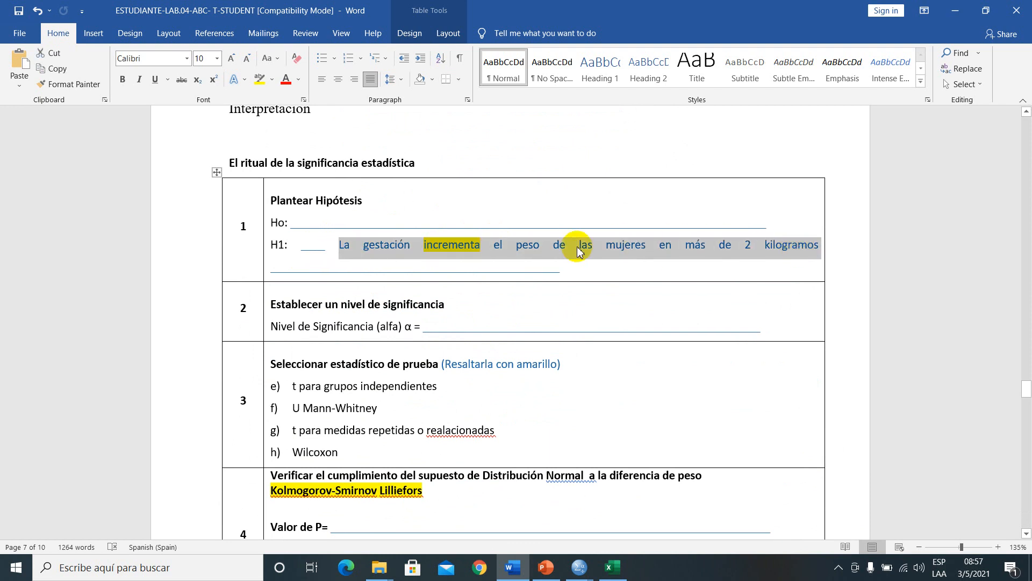
key(ctrl+c)
click(312, 222)
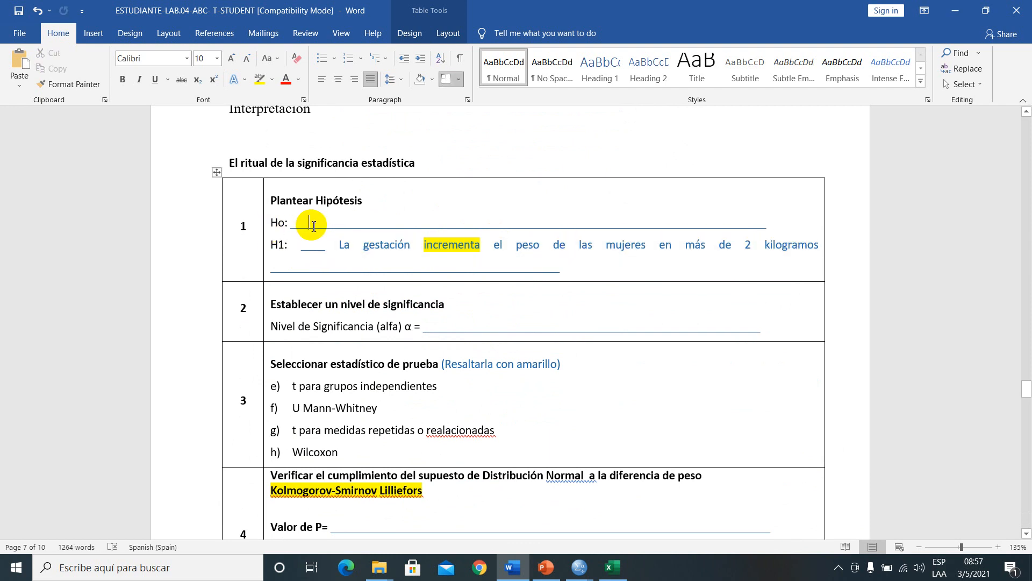
key(ctrl+v)
Step: Insert "no" before "incrementa" in the Ho hypothesis and highlight "no incrementa" in yellow
click(416, 226)
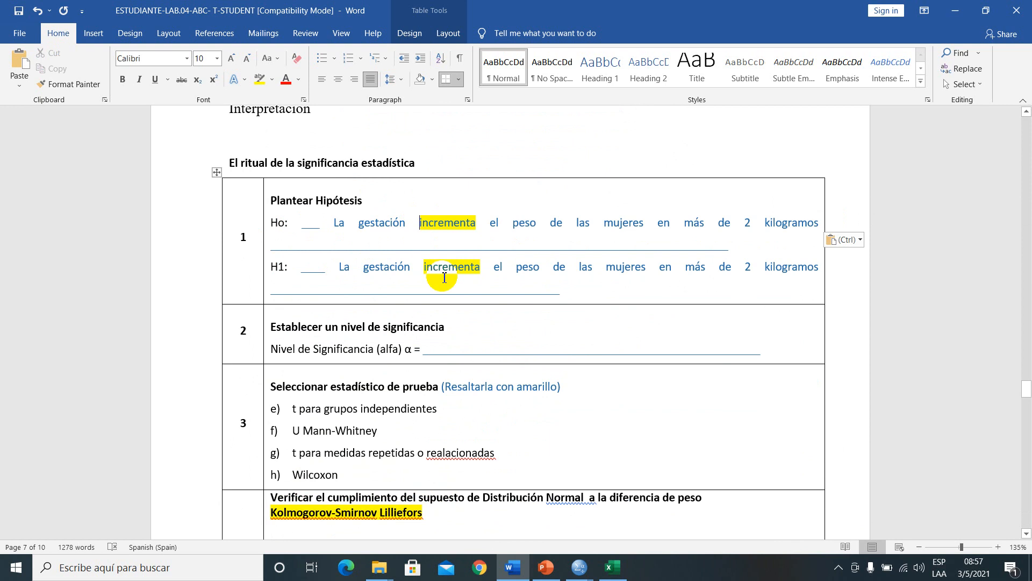
text(no)
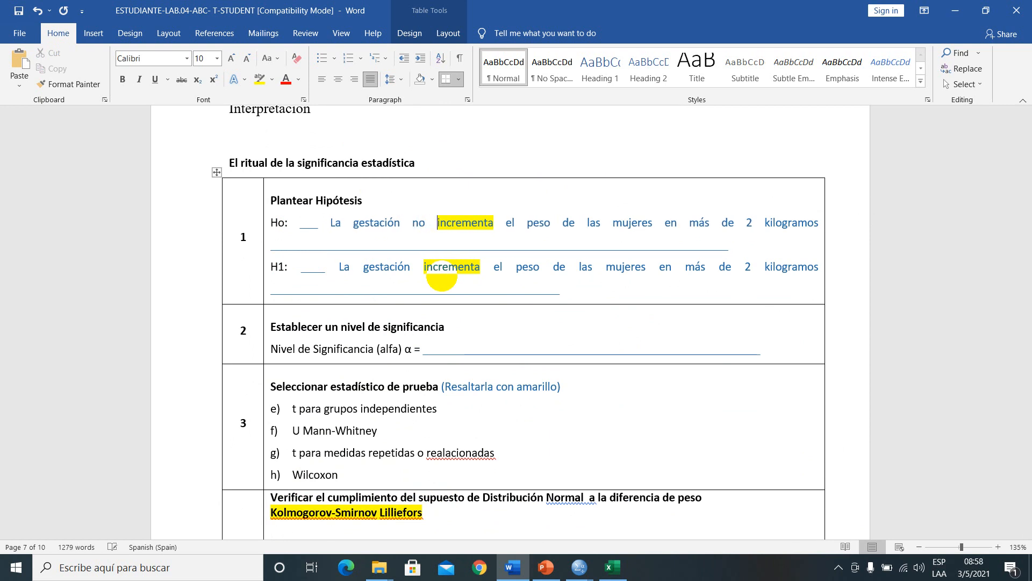
drag(418, 226, 493, 224)
click(260, 79)
click(600, 243)
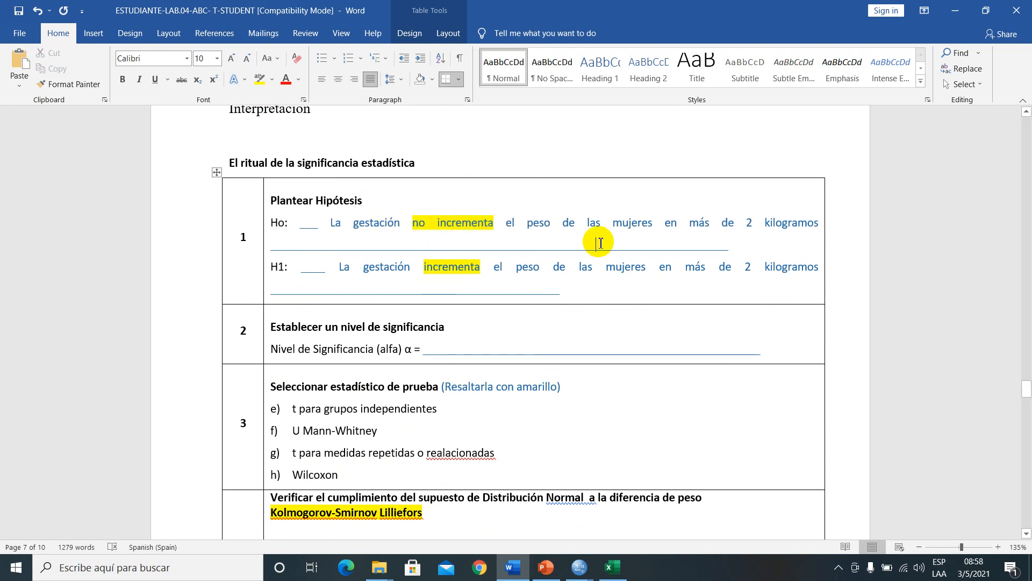
Step: Enter 5% = 0.05 as the significance level (alfa) in row 2 of the significance table
click(485, 336)
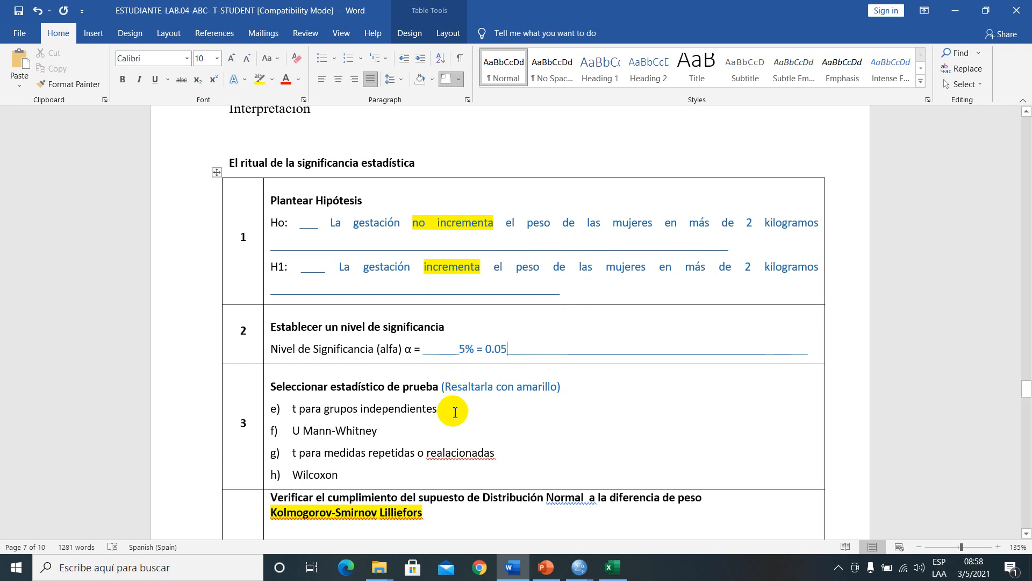
Step: Correct the misspelled "realacionadas" to "relacionadas" in option g of the test statistic list
scroll(455, 412, down, 2)
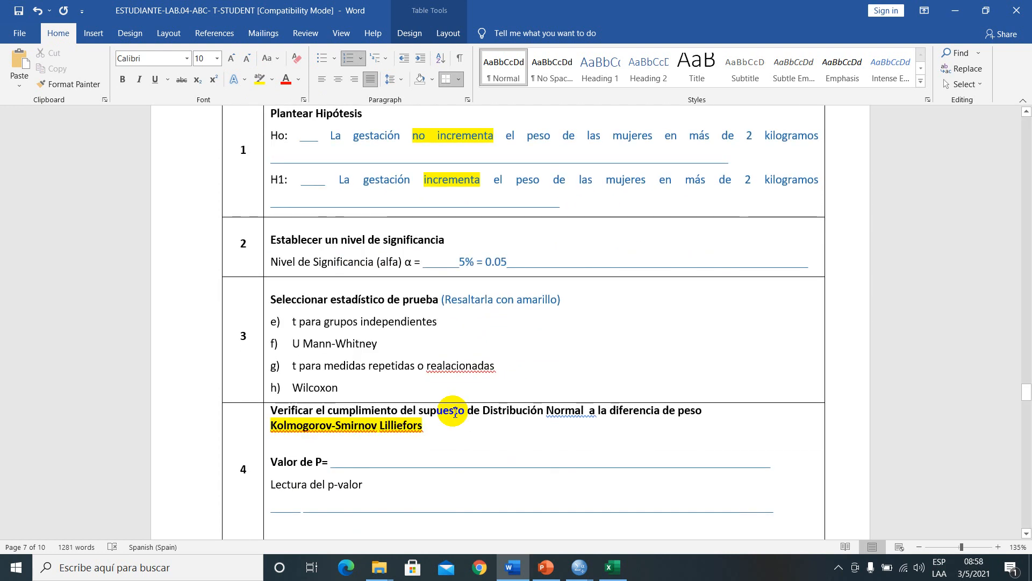
scroll(454, 411, down, 1)
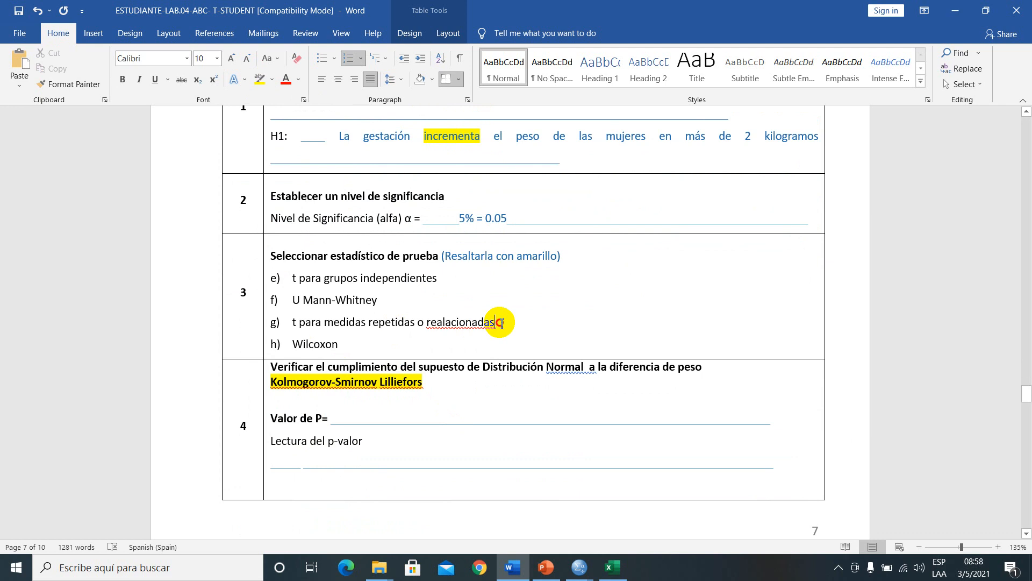
right_click(444, 322)
key(Escape)
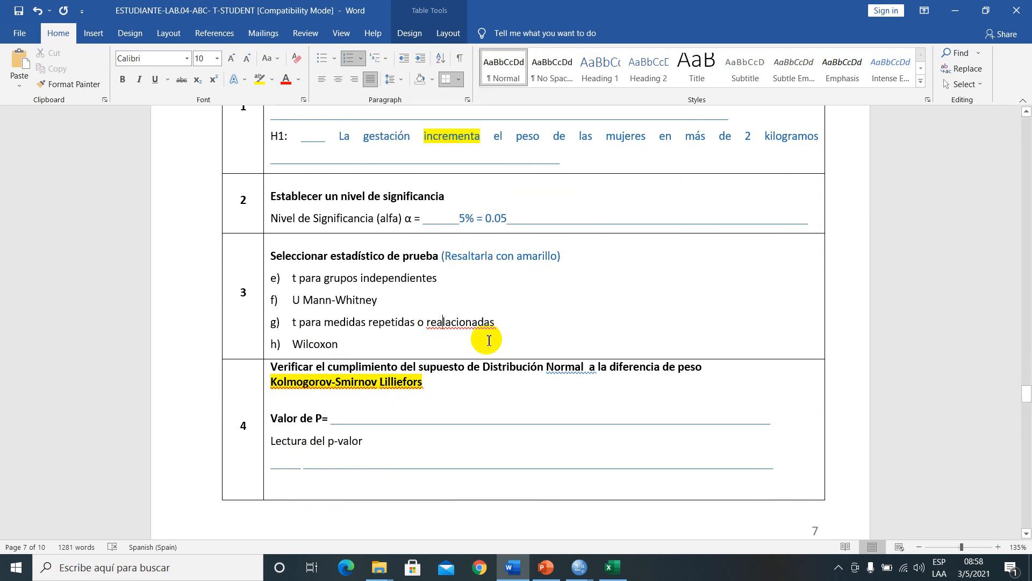
click(415, 318)
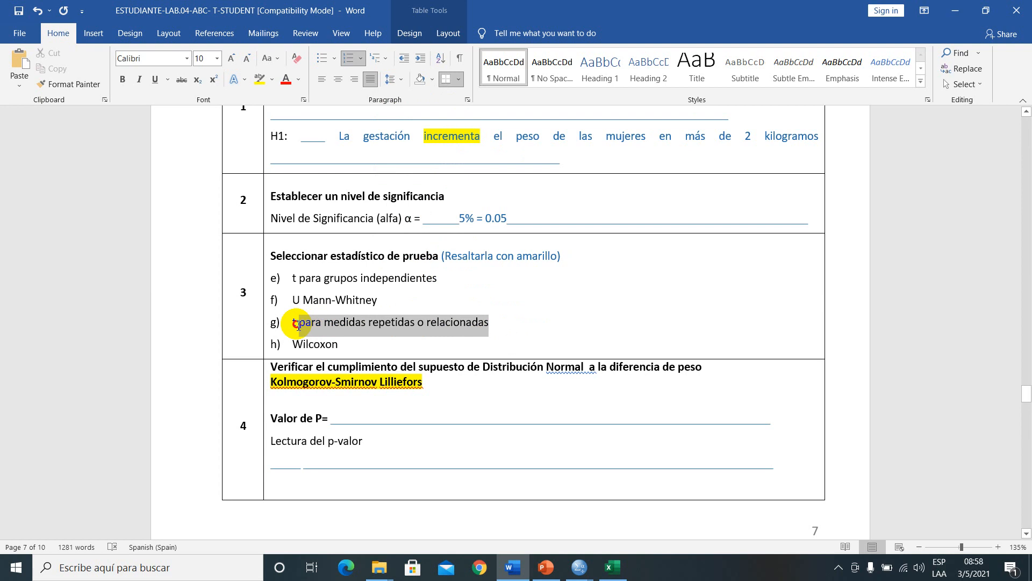
Step: Highlight the option "t para medidas repetidas o relacionadas" in yellow as the chosen test statistic and save the document
drag(296, 324, 292, 325)
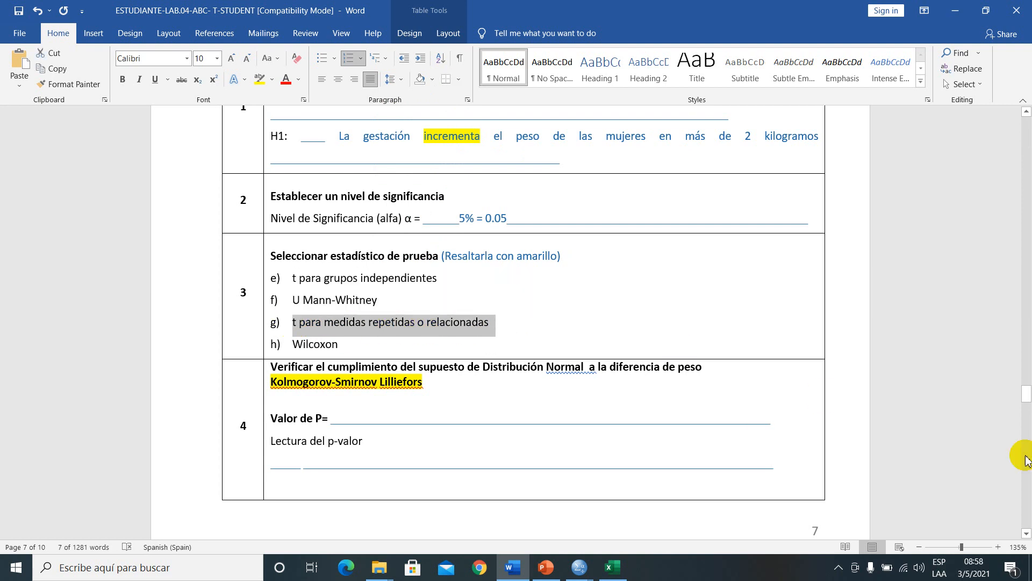
click(260, 79)
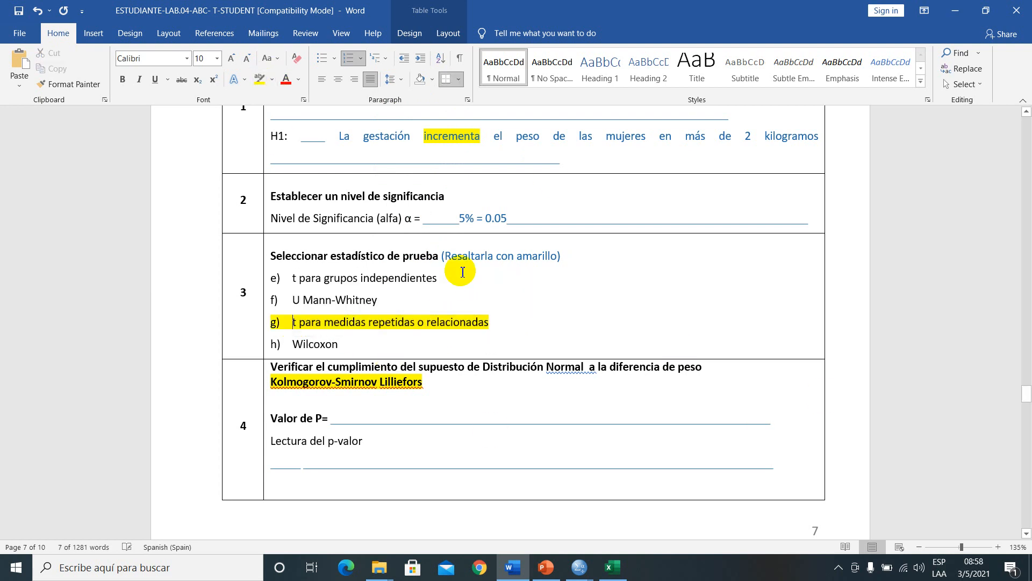
click(406, 408)
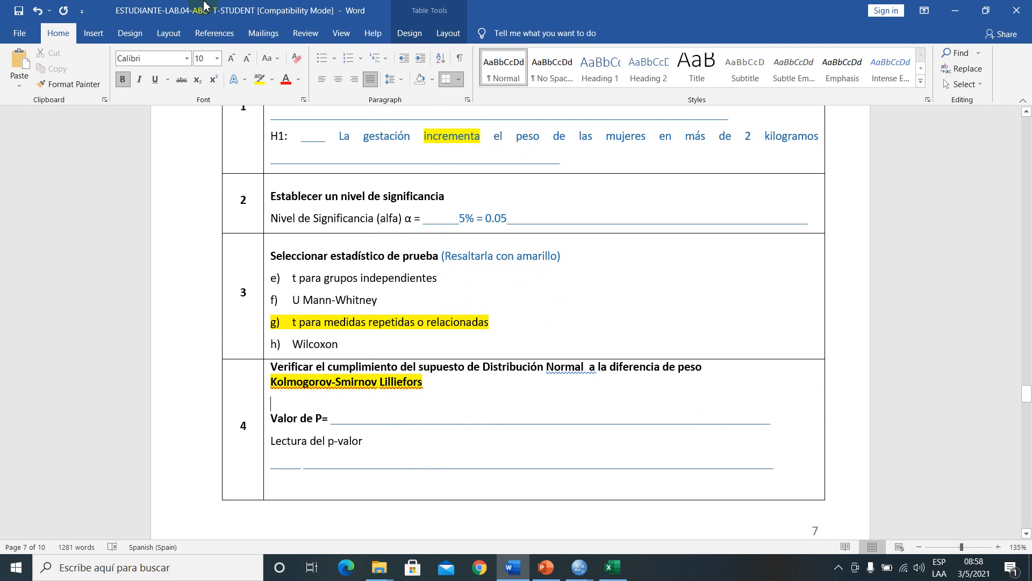
click(20, 11)
Step: Review the Caso 2 title and the Planteamiento 1 statement on the women's weight before gestation and 3 months after birth
scroll(453, 394, down, 1)
scroll(452, 395, up, 1)
scroll(456, 387, up, 10)
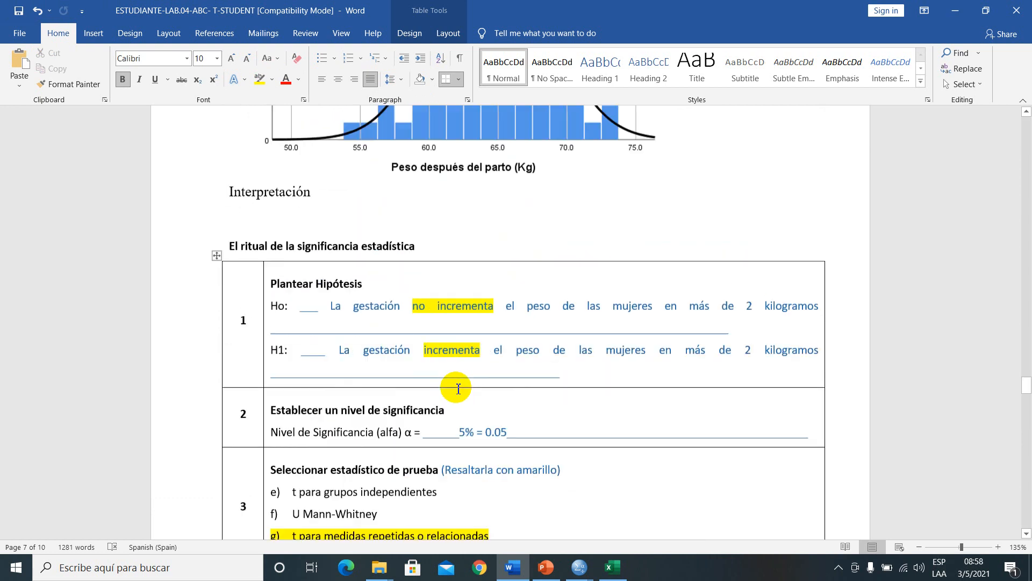
scroll(457, 390, up, 15)
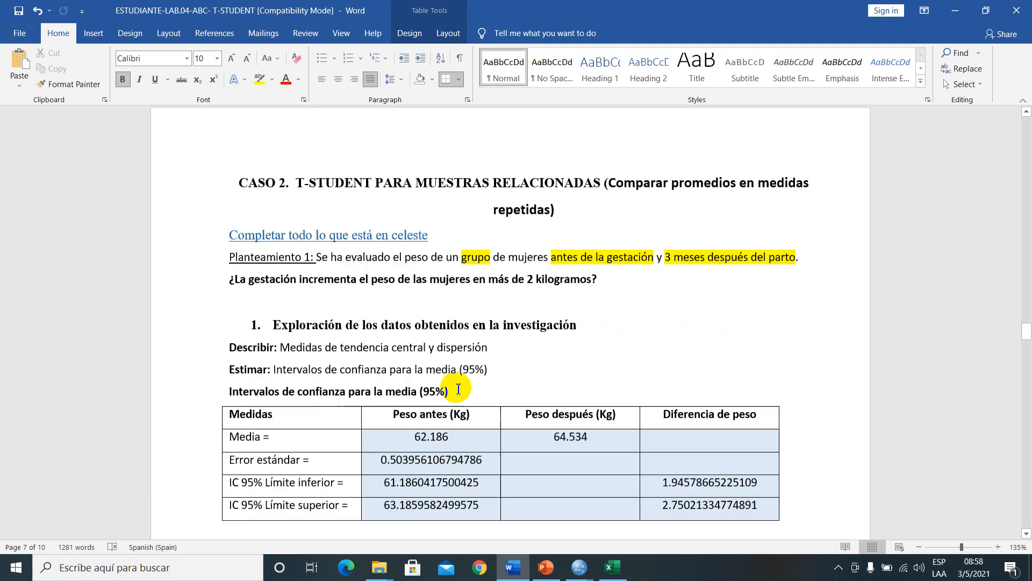
scroll(458, 388, down, 3)
scroll(458, 389, down, 2)
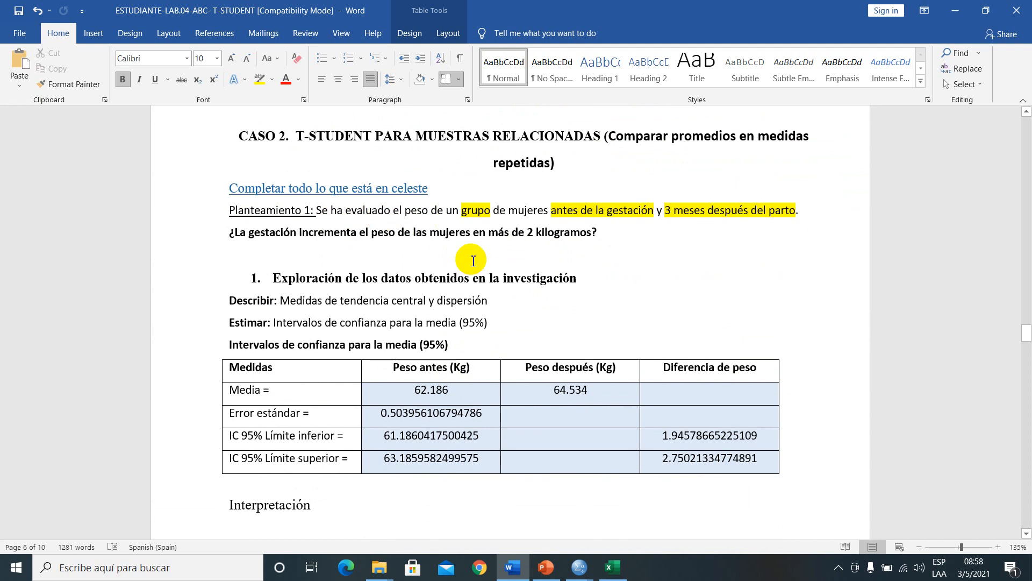
scroll(269, 215, down, 2)
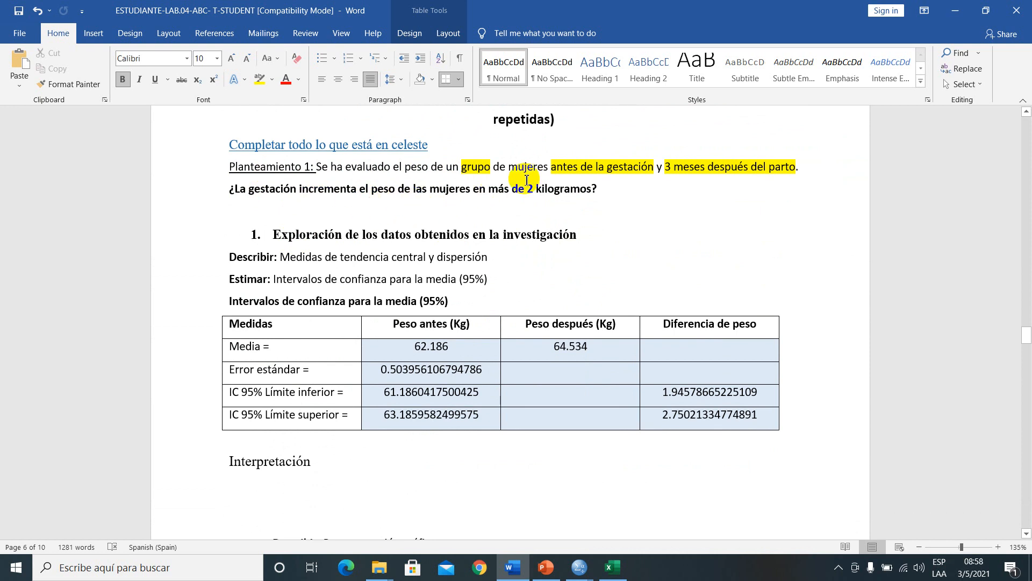
click(633, 195)
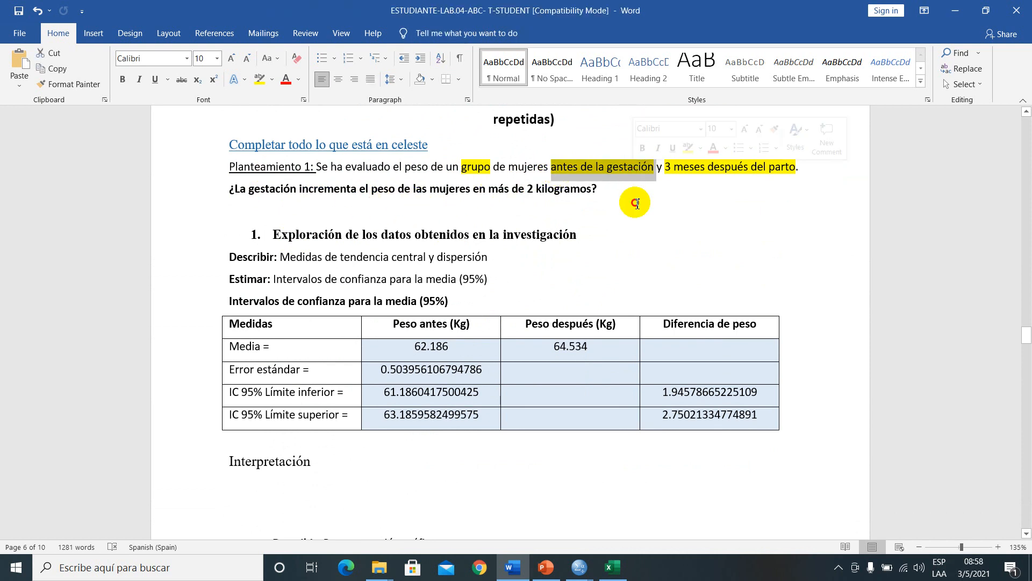
drag(667, 170, 795, 168)
drag(510, 168, 748, 168)
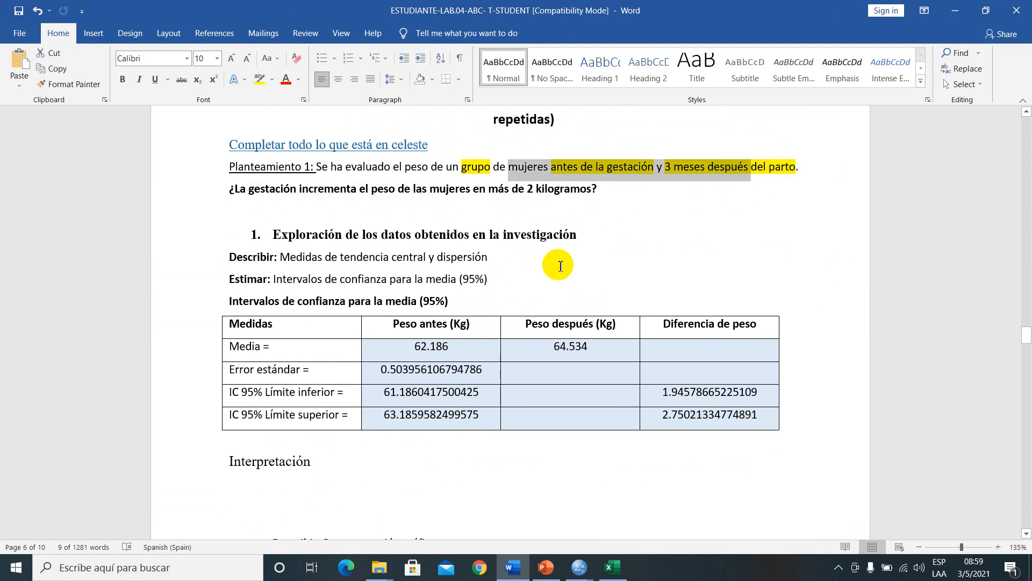
click(468, 213)
scroll(457, 231, up, 3)
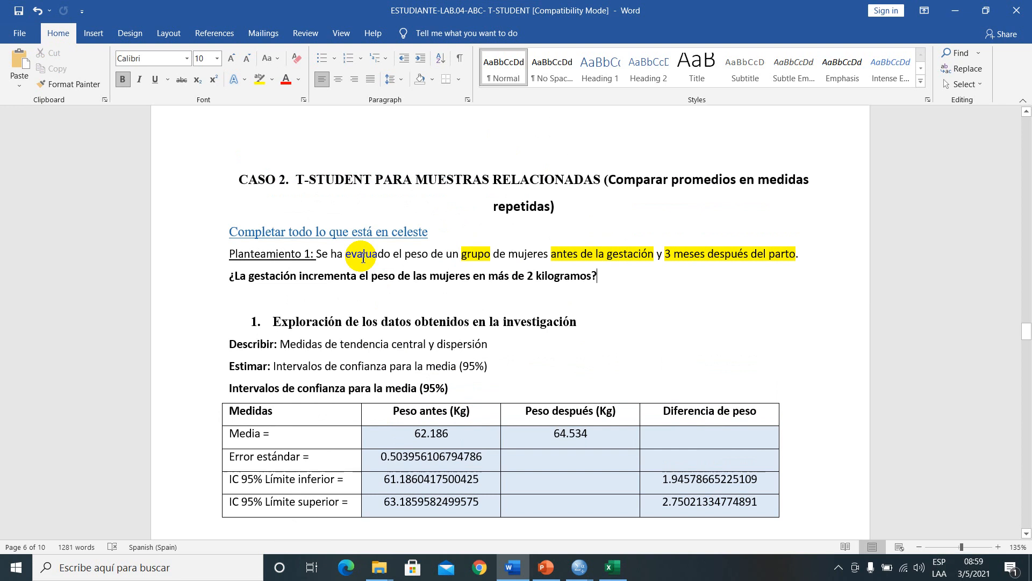
drag(244, 179, 548, 179)
scroll(522, 261, down, 3)
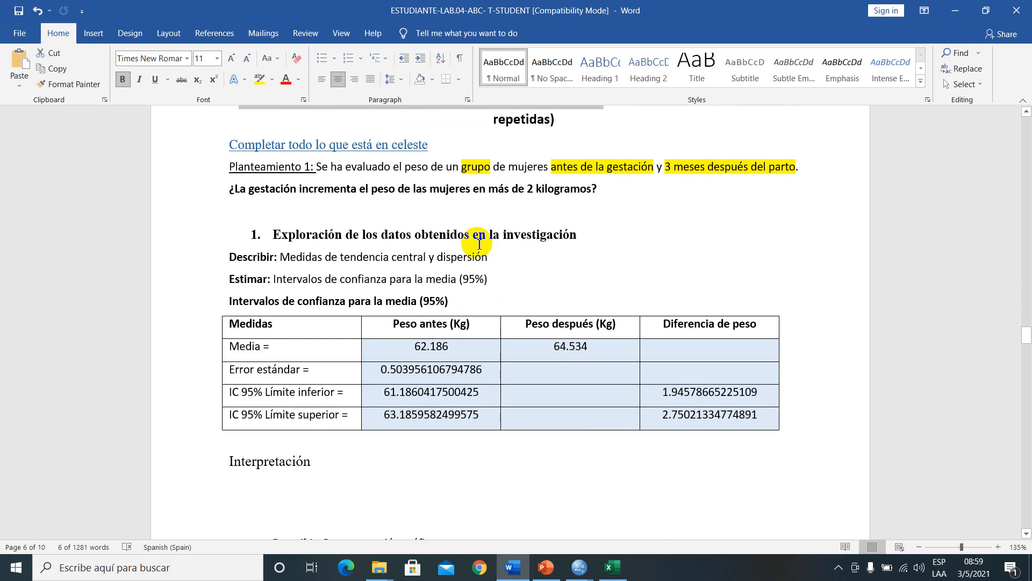
click(501, 216)
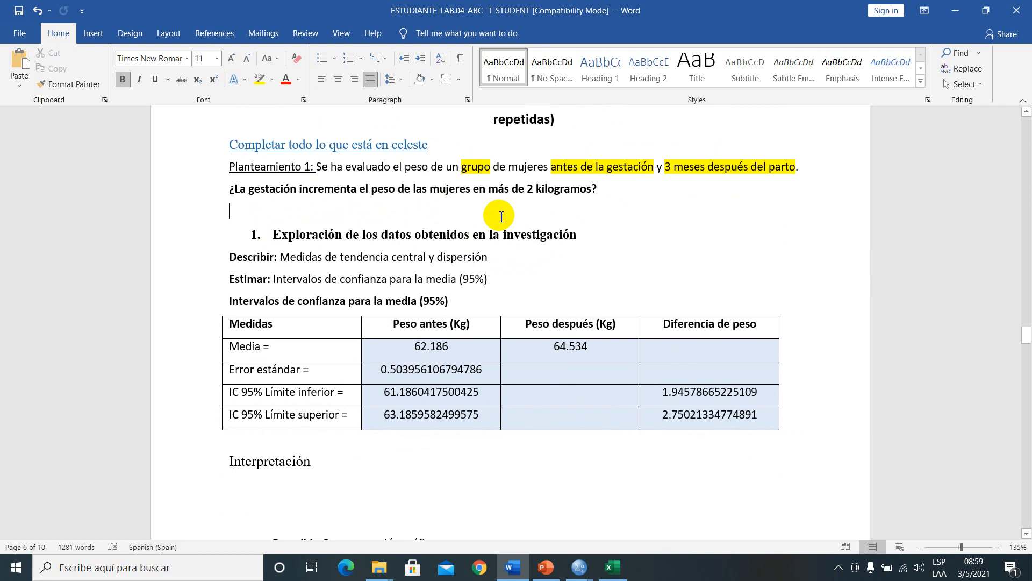
Step: Review the Case 2 related-samples t-Student worksheet from its title down to the Kolmogorov-Smirnov Lilliefors normality check in row 4
scroll(442, 278, up, 2)
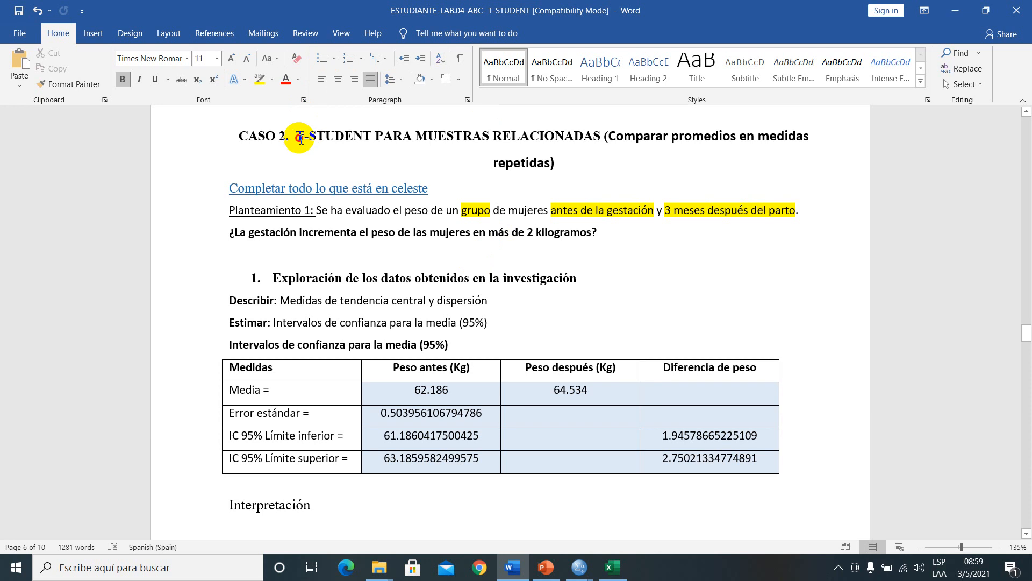
drag(302, 139, 500, 136)
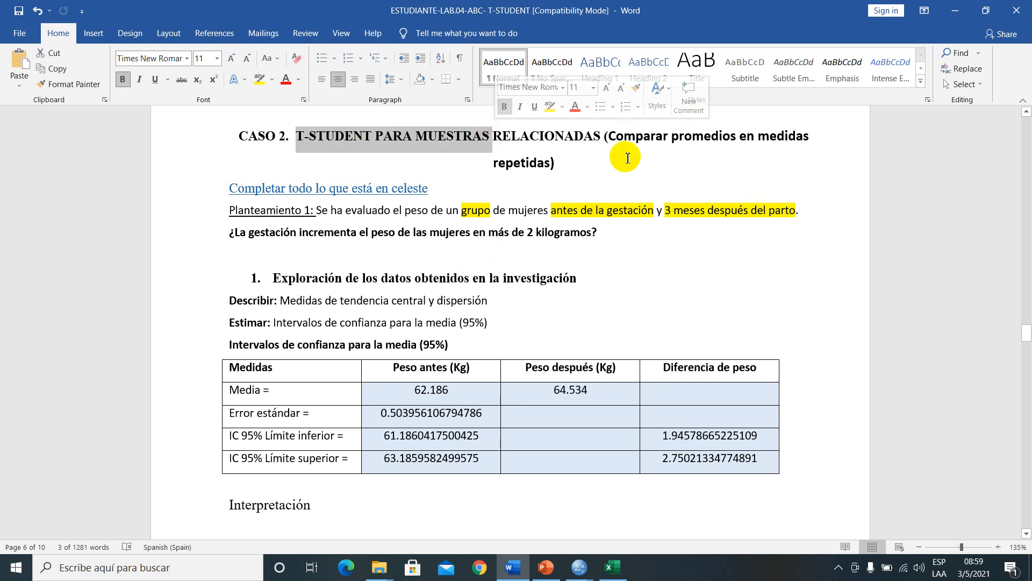
click(568, 151)
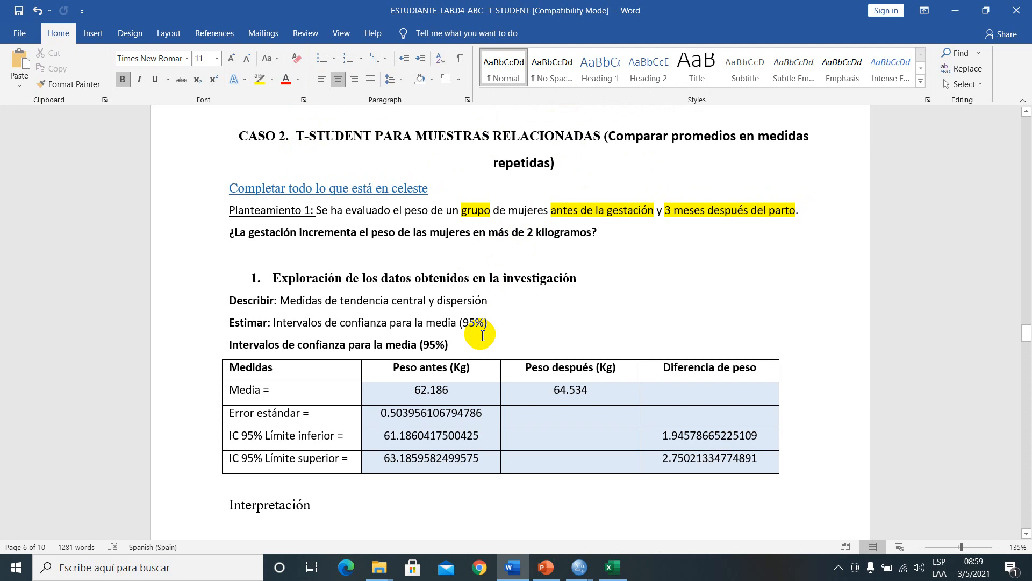
scroll(376, 339, down, 5)
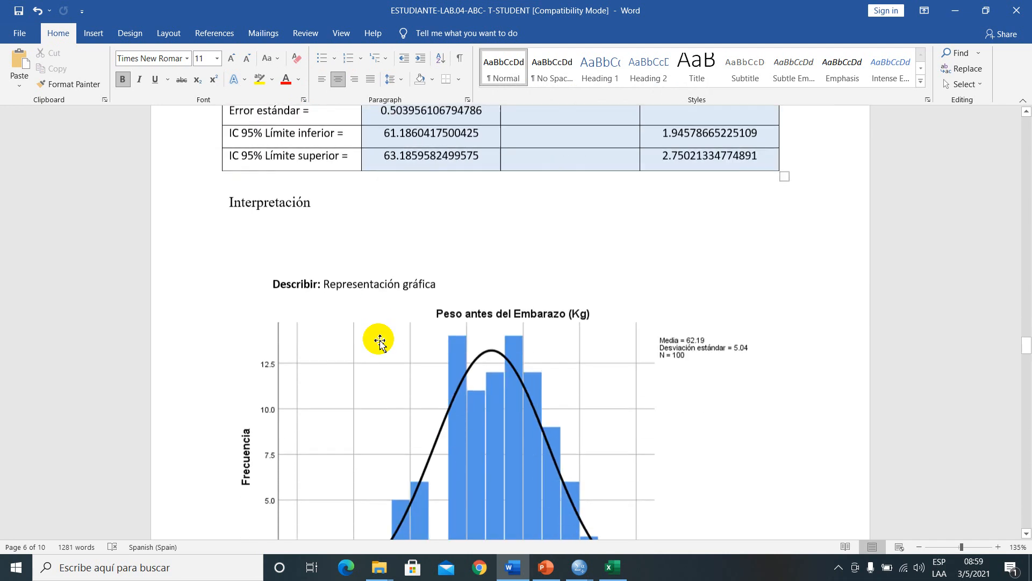
scroll(380, 341, down, 20)
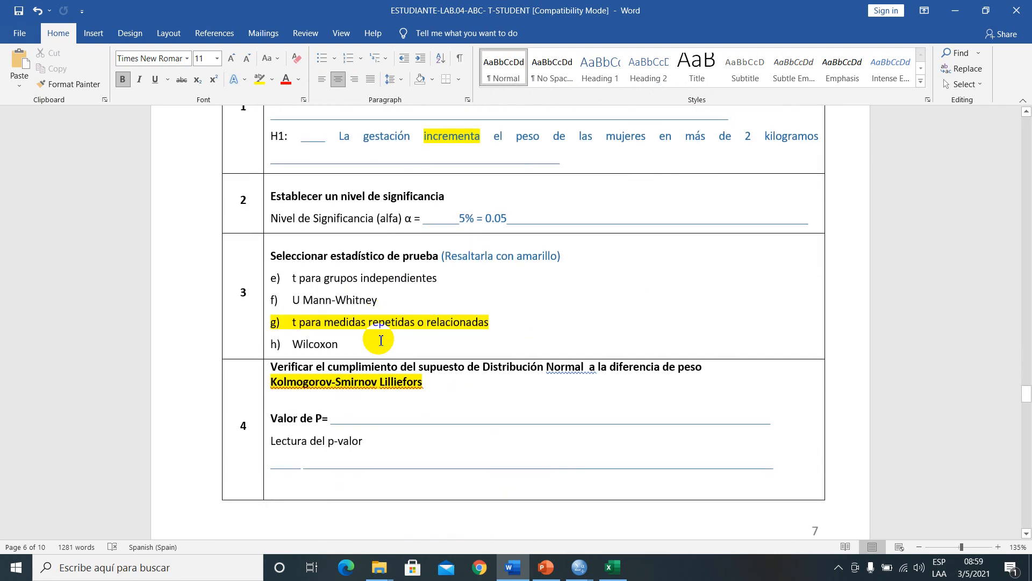
scroll(376, 340, down, 3)
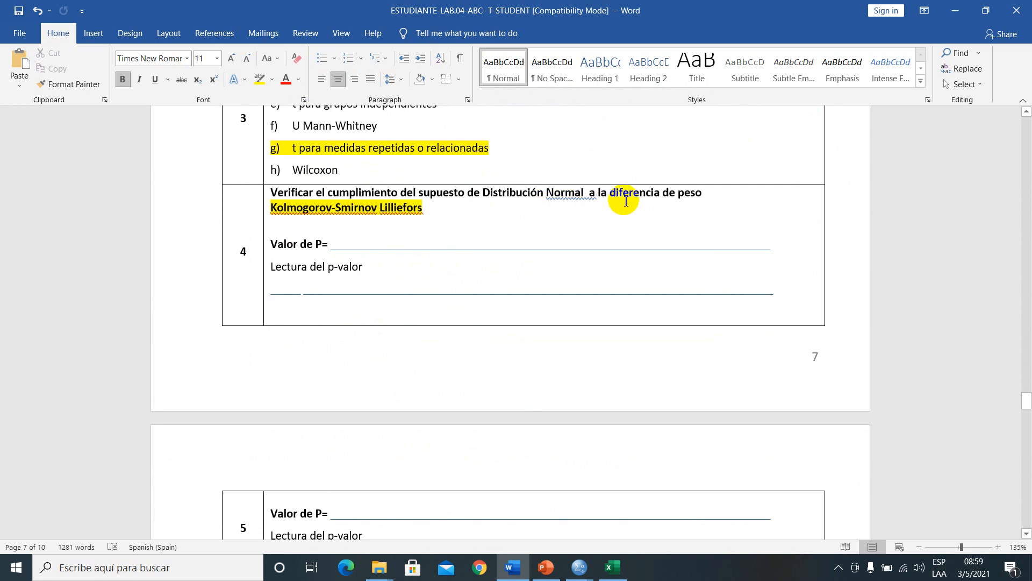
drag(285, 212, 414, 211)
click(395, 229)
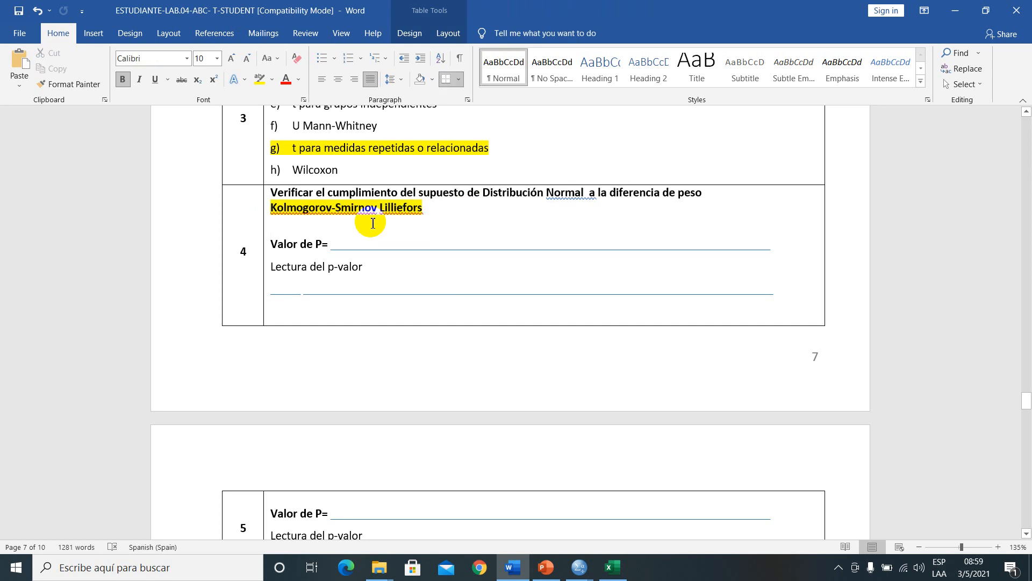
scroll(373, 223, down, 1)
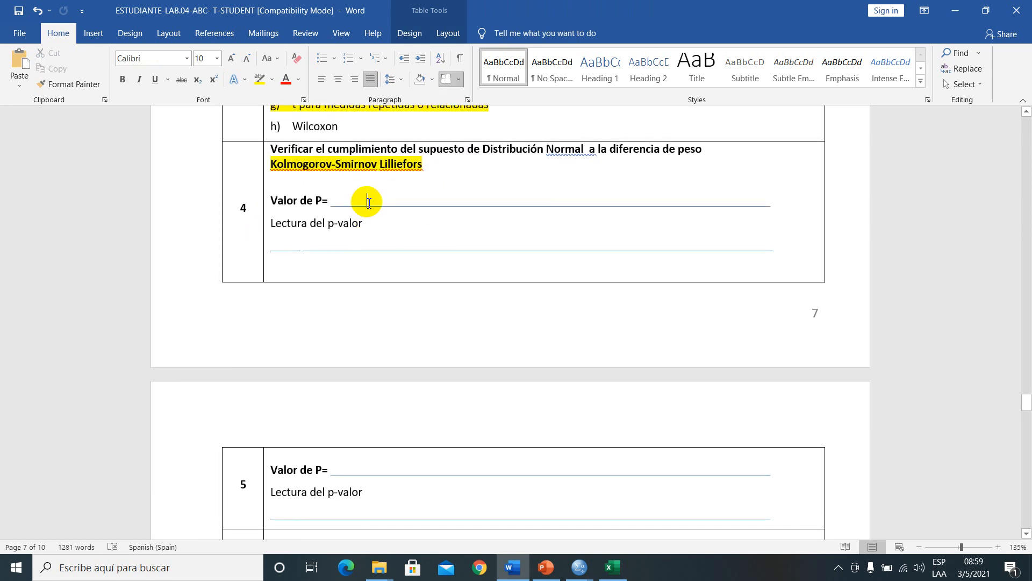
scroll(369, 203, up, 1)
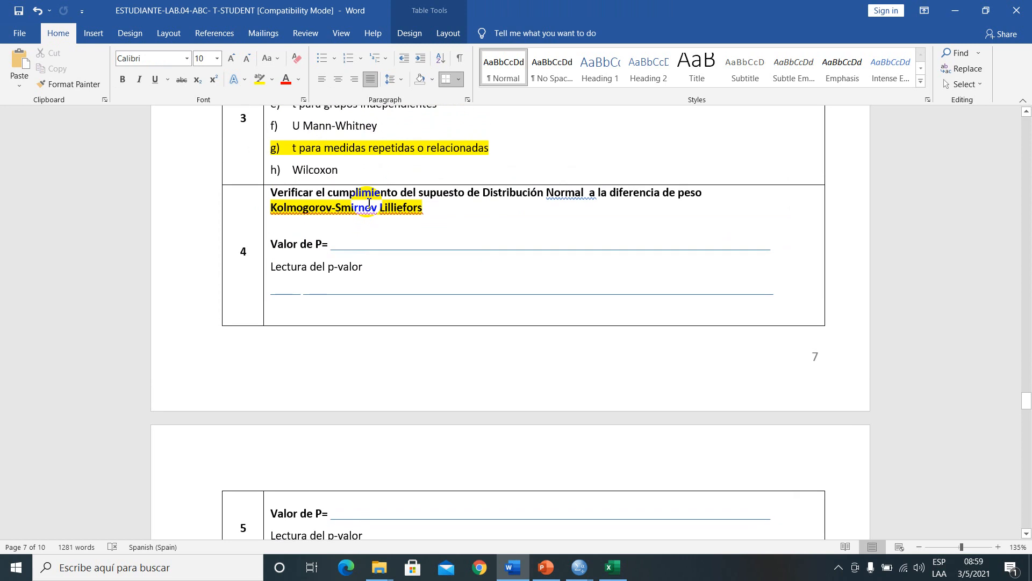
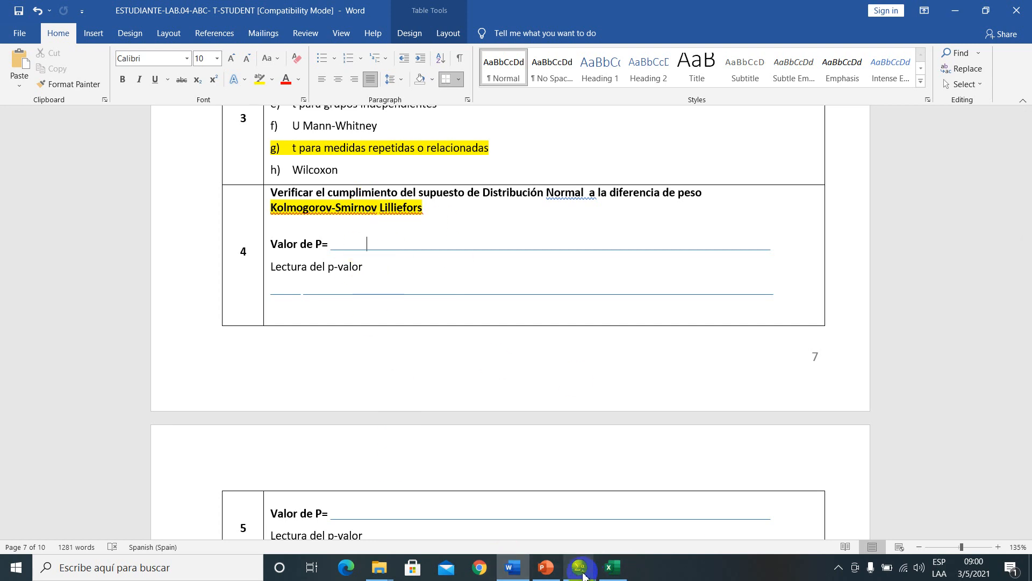
Step: Switch to the SPSS data editor and check the Explore dialog's dependent variables and normality plot settings, then close it without running
mouse_move(585, 576)
click(602, 521)
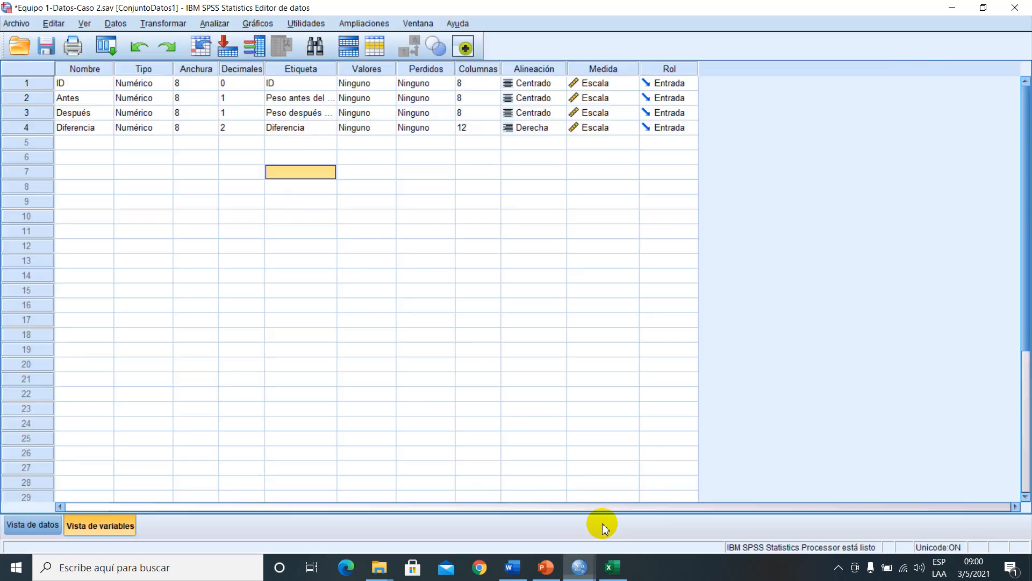
click(214, 24)
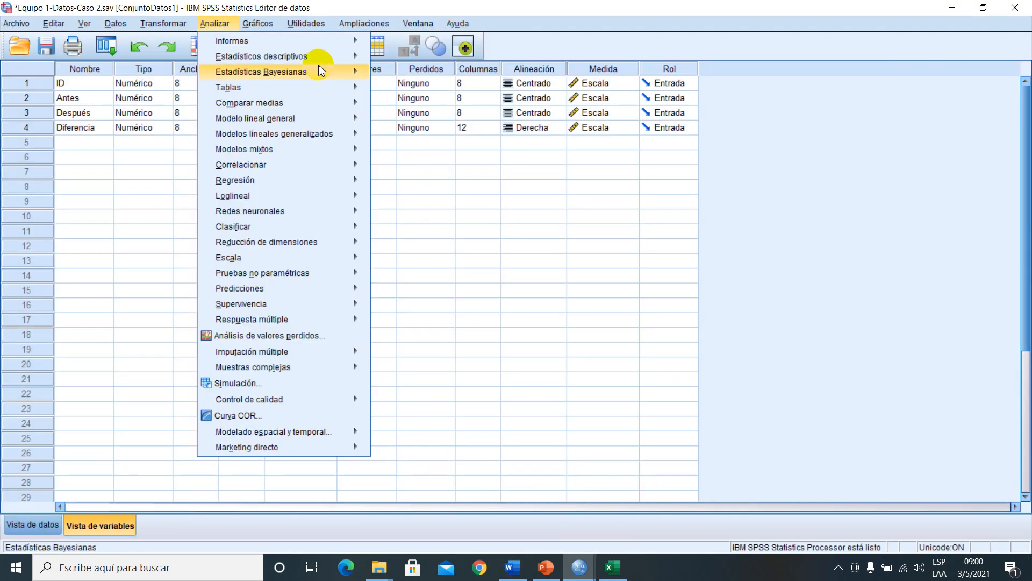
mouse_move(333, 57)
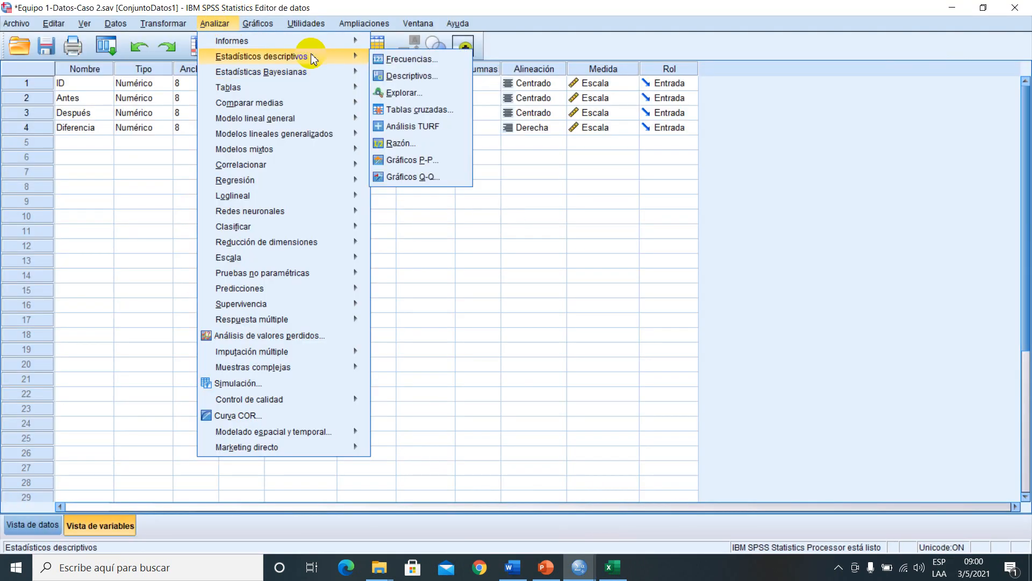
click(421, 100)
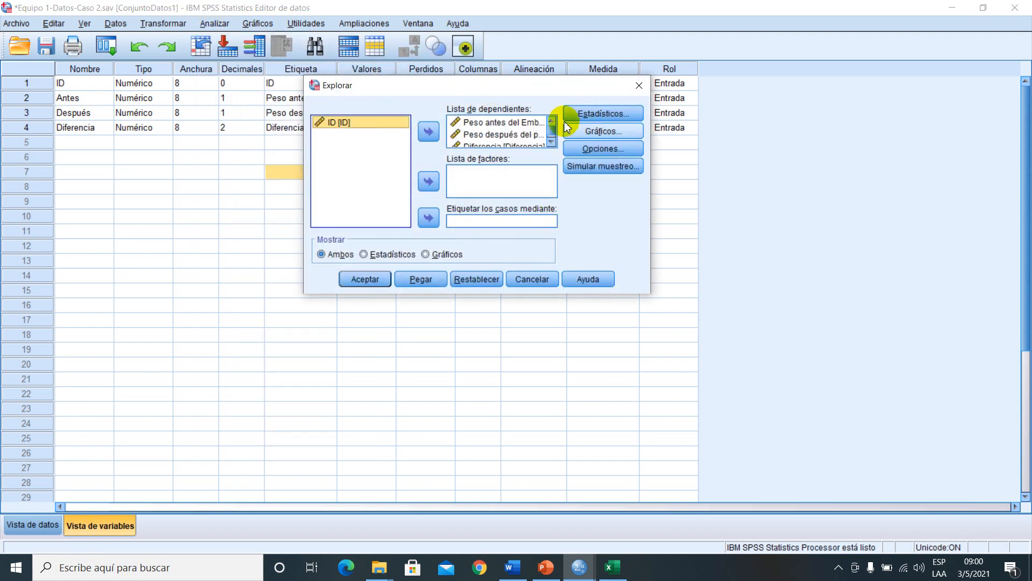
drag(551, 131, 552, 138)
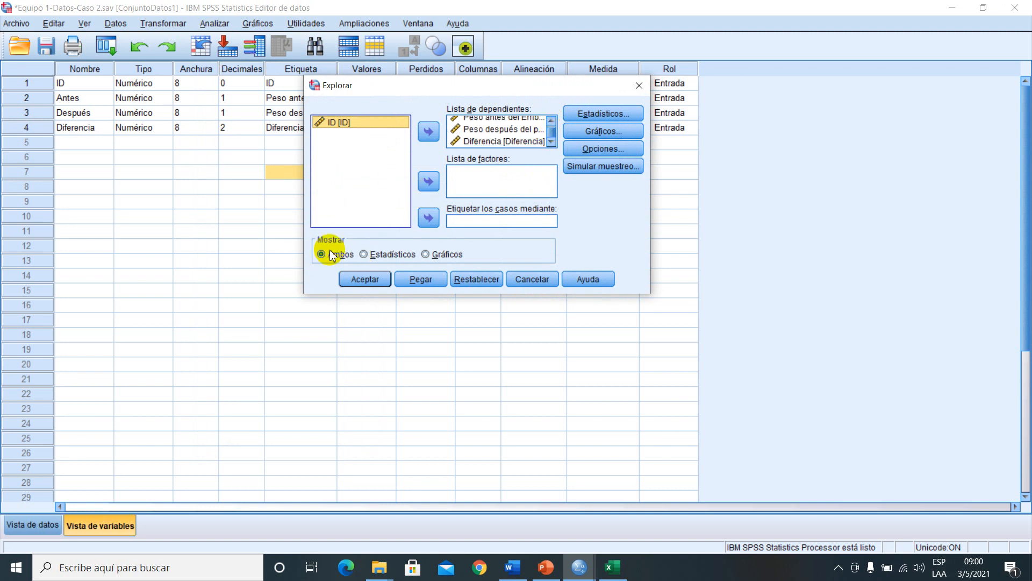
click(593, 135)
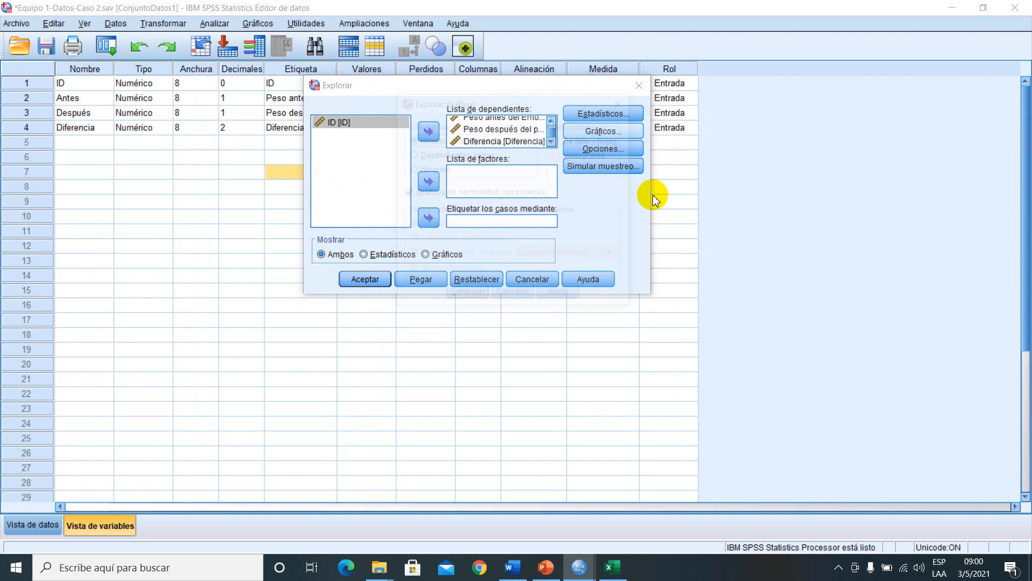
click(431, 193)
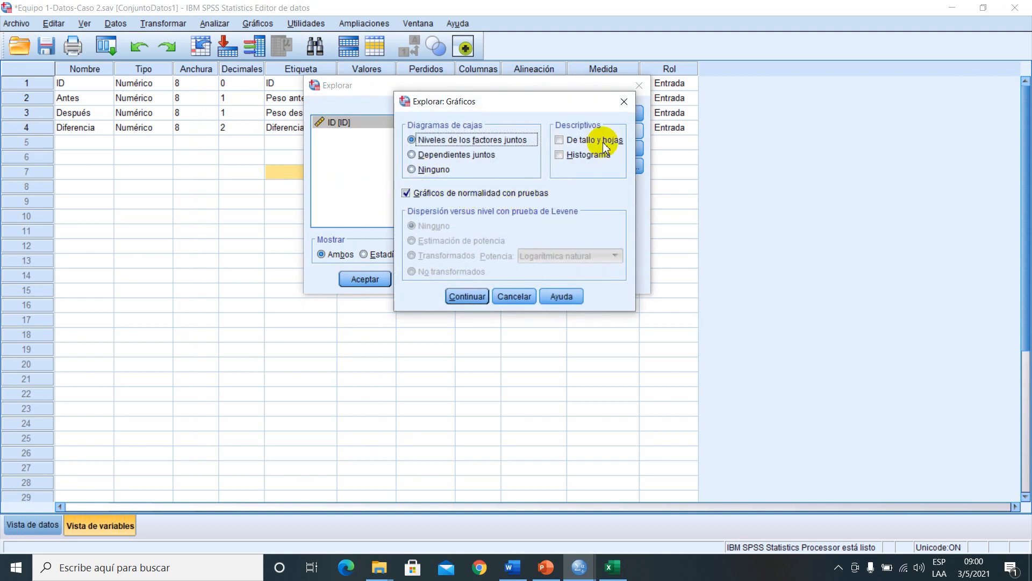
click(624, 101)
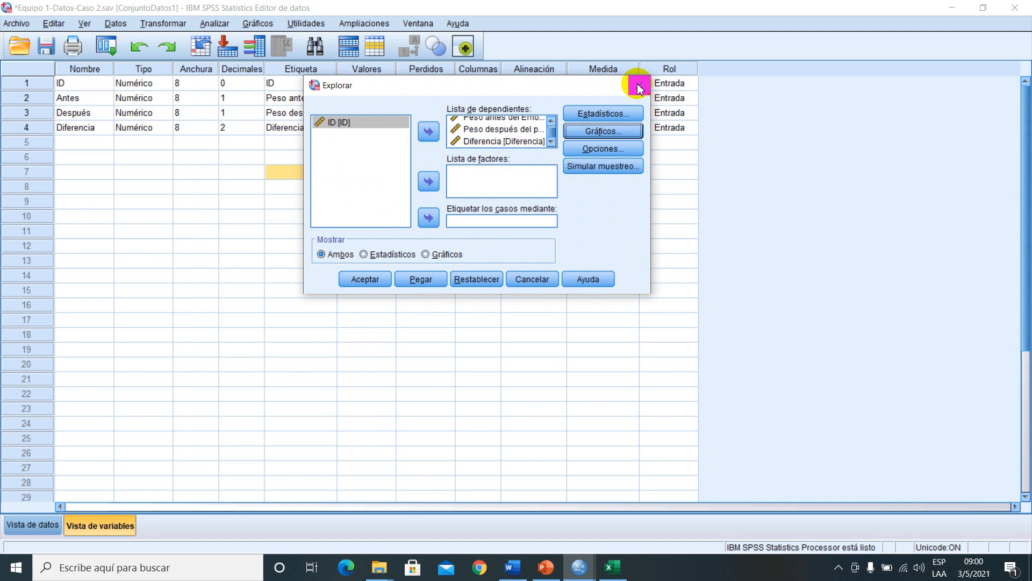
click(639, 86)
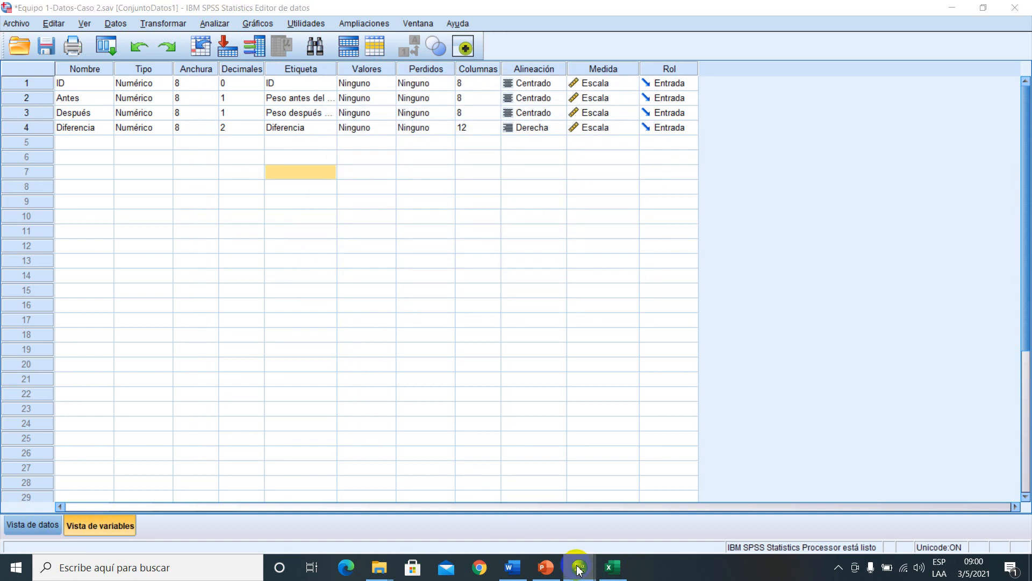
Step: Switch to the SPSS output viewer and copy the Pruebas de normalidad table
mouse_move(578, 569)
click(562, 530)
scroll(441, 385, up, 10)
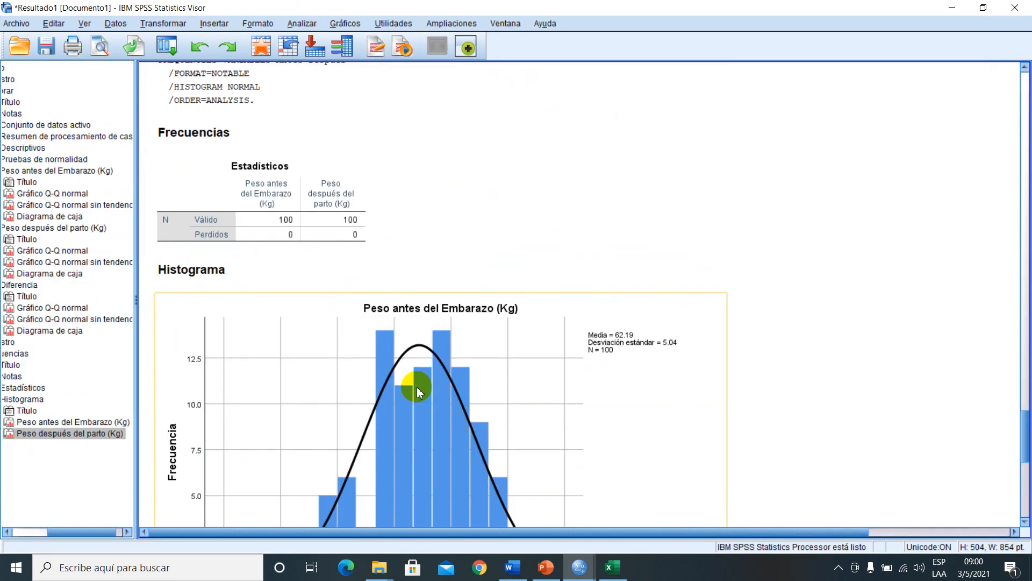
scroll(419, 391, up, 15)
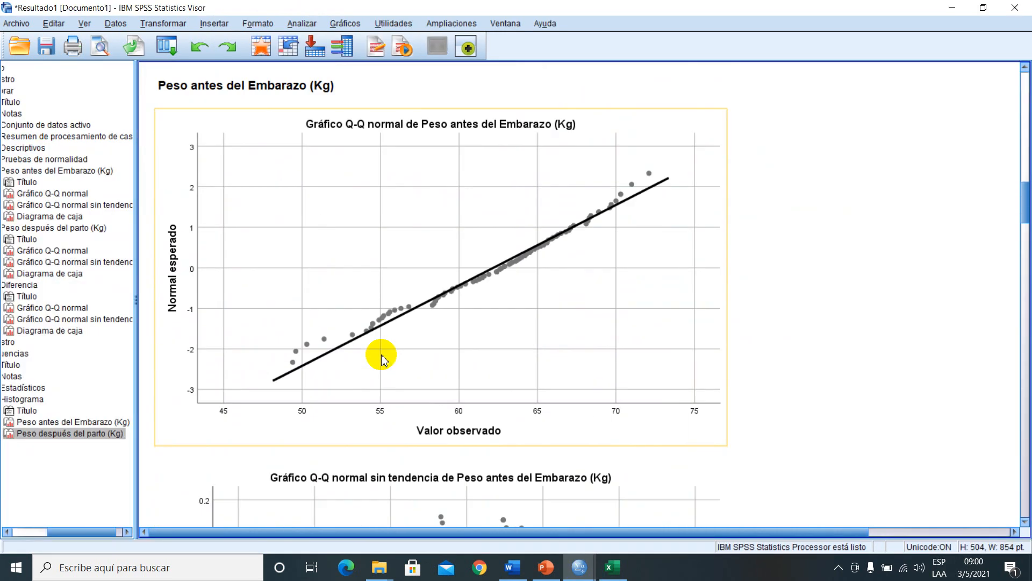
scroll(382, 359, up, 10)
scroll(382, 398, down, 2)
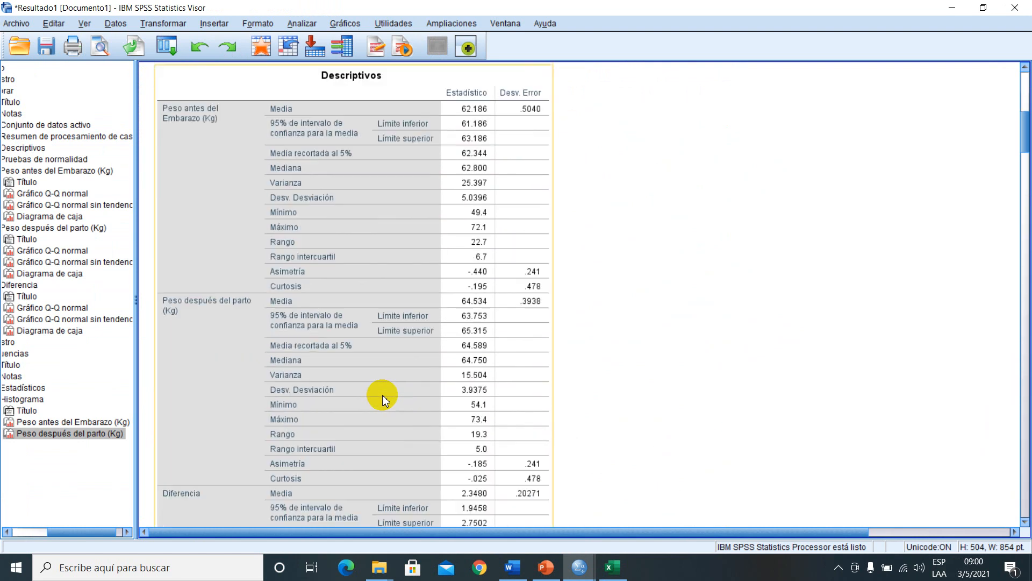
scroll(369, 237, up, 4)
scroll(344, 290, down, 8)
scroll(301, 350, down, 10)
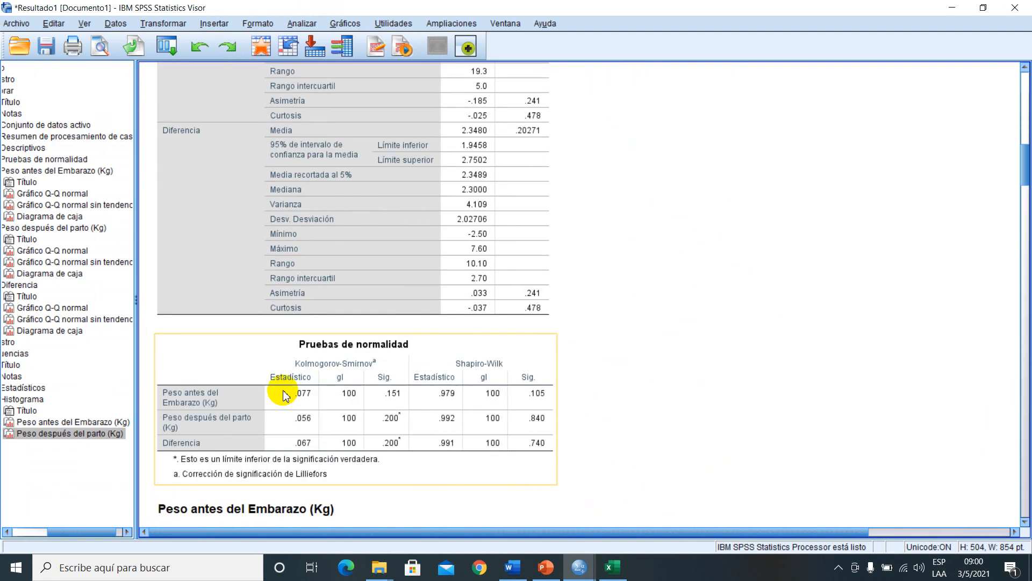
scroll(348, 167, up, 2)
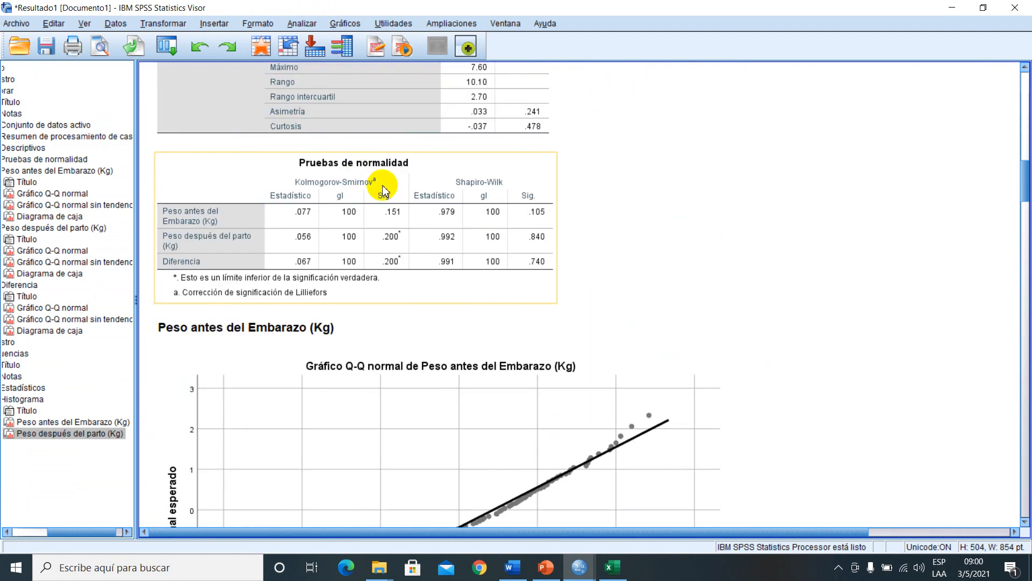
click(445, 164)
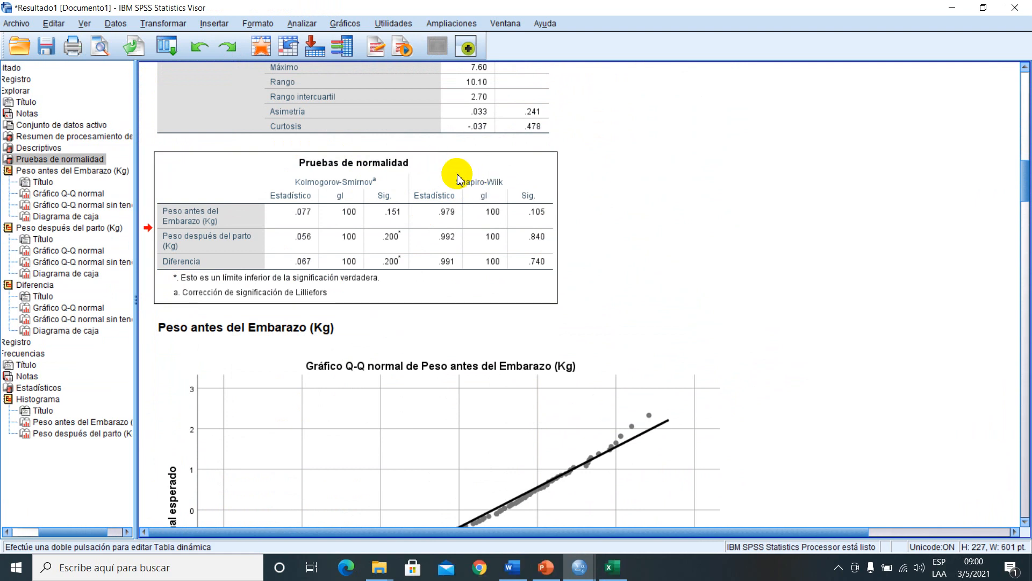
right_click(461, 172)
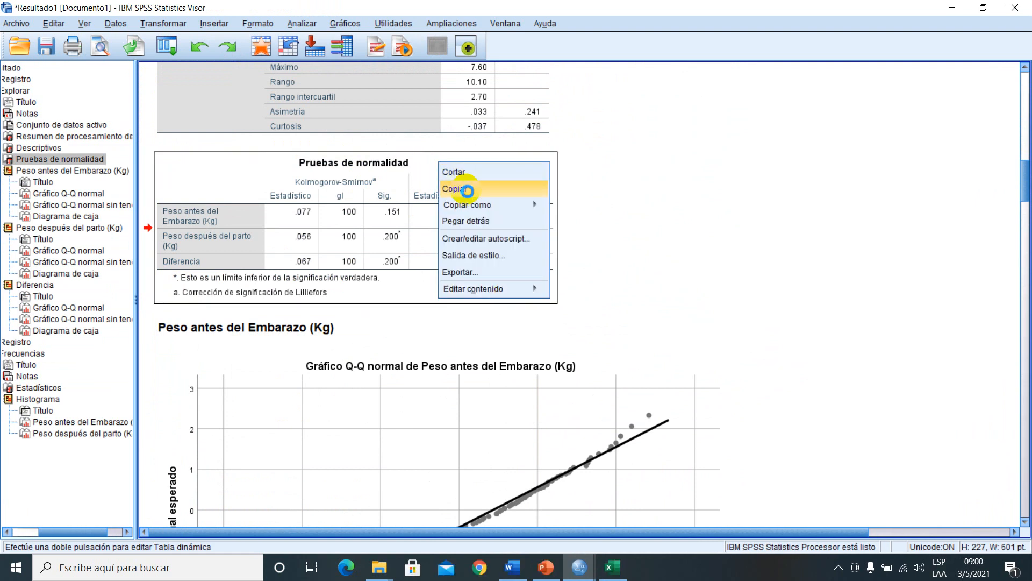
click(535, 188)
Step: Switch back to the Word worksheet, add a new row below row 4 and paste the normality tests table into it
click(528, 570)
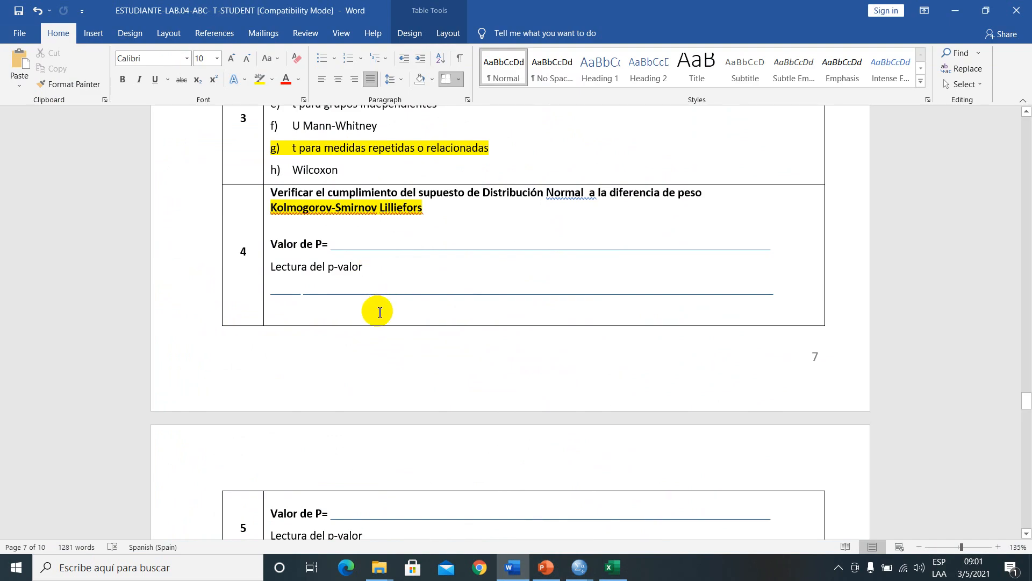
click(407, 304)
key(Return)
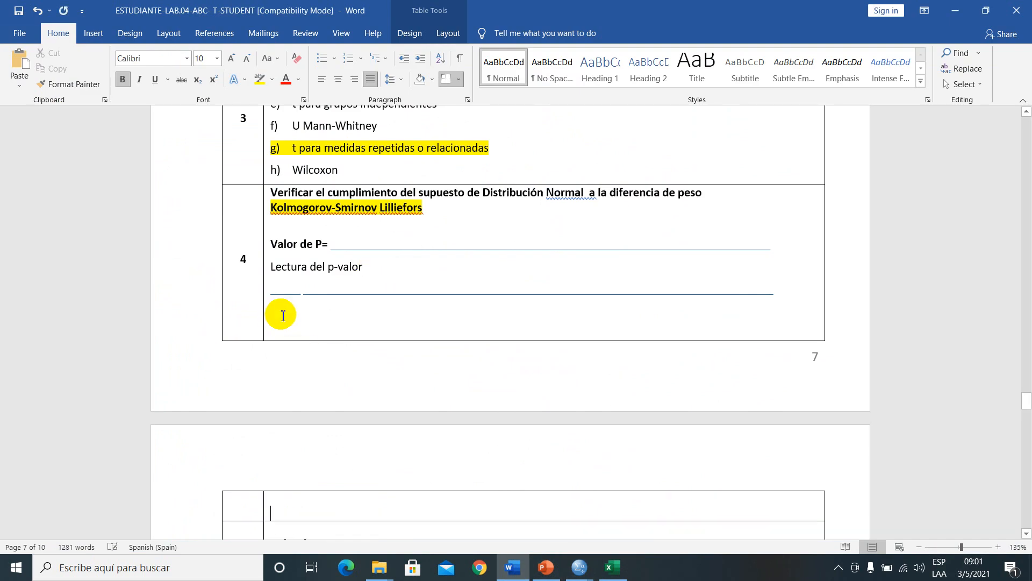
scroll(345, 505, down, 1)
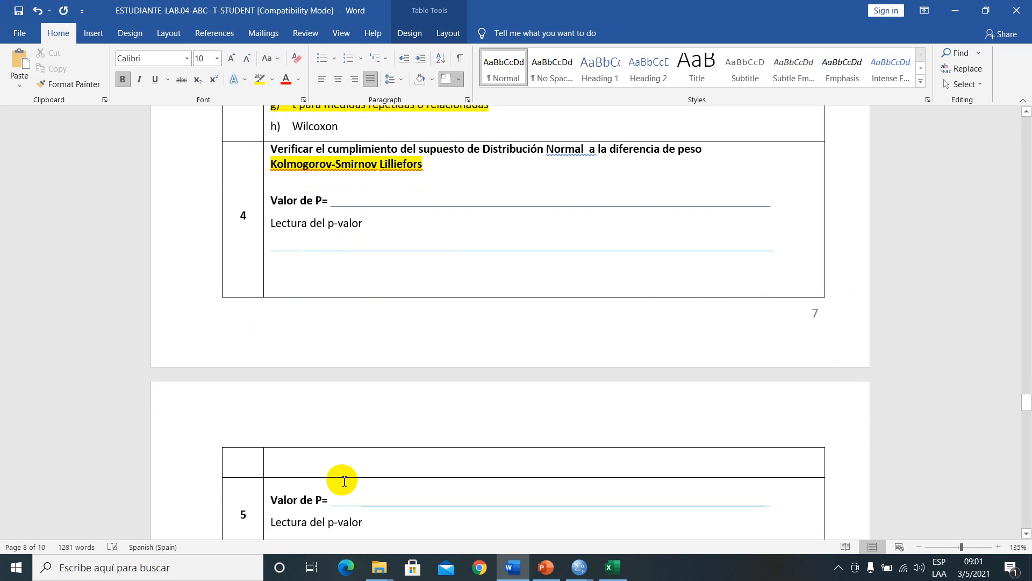
text(Pruebas de normalidad 	Kolmogorov-Smirnova			Shapiro-Wilk 	Estadístico	gl	Sig.	Estadístico	gl	Sig. Peso antes del Embarazo (Kg)	.077	100	.151	.979	100	.105 Peso después del parto (Kg)	.056	100	.200*	.992	100	.840 Diferencia	.067	100	.200*	.991	100	.740 *. Esto es un límite inferior de la significación verdadera. a. Corrección de significación de Lilliefors)
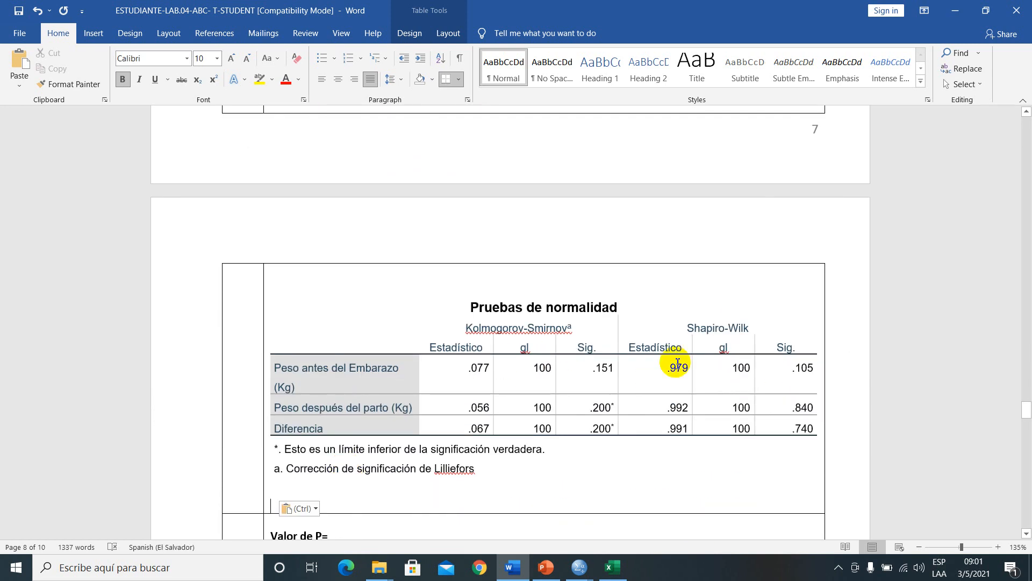
Step: Highlight the entire Diferencia row of the pasted normality table in yellow
scroll(404, 405, up, 6)
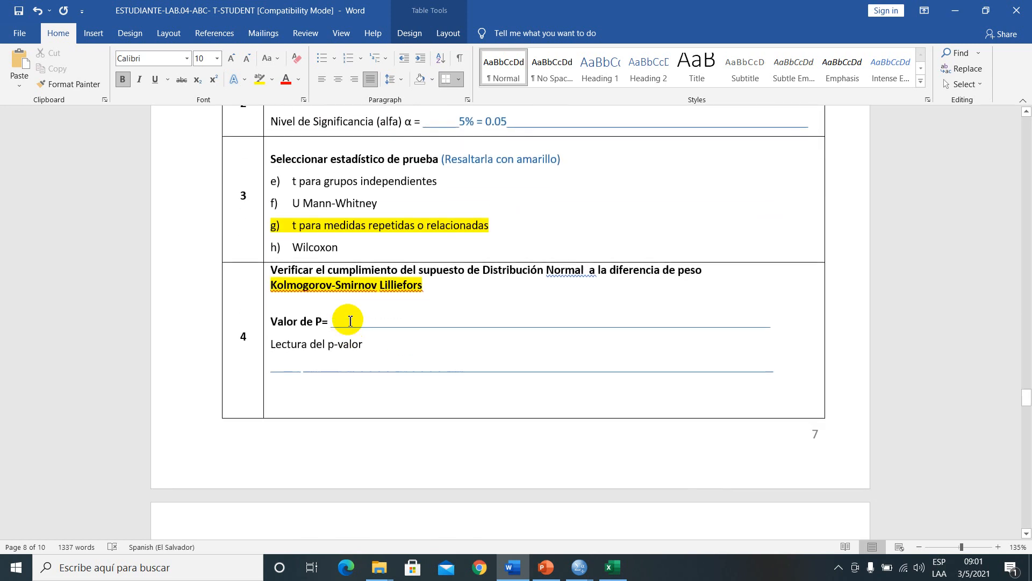
scroll(350, 321, down, 5)
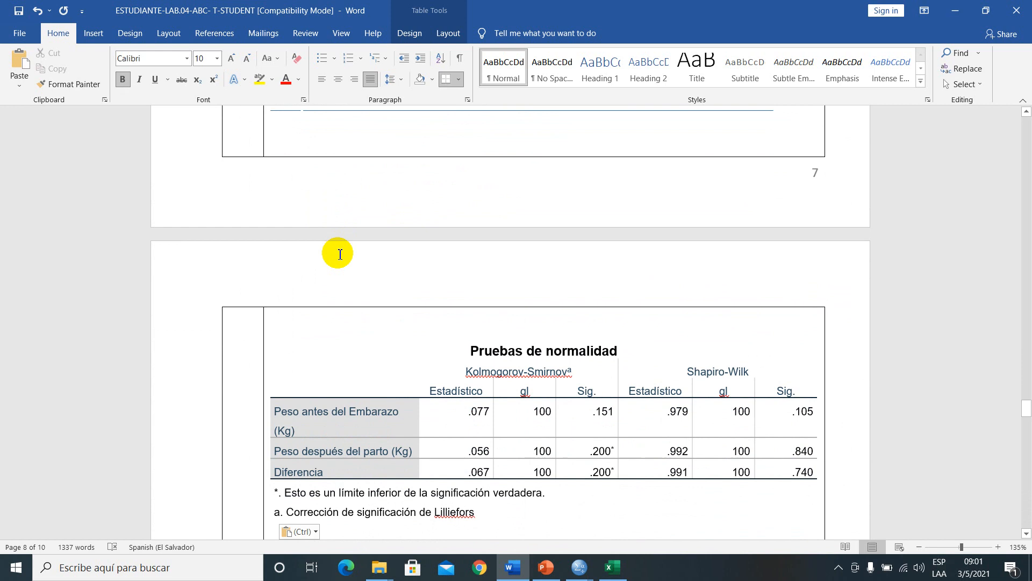
click(601, 408)
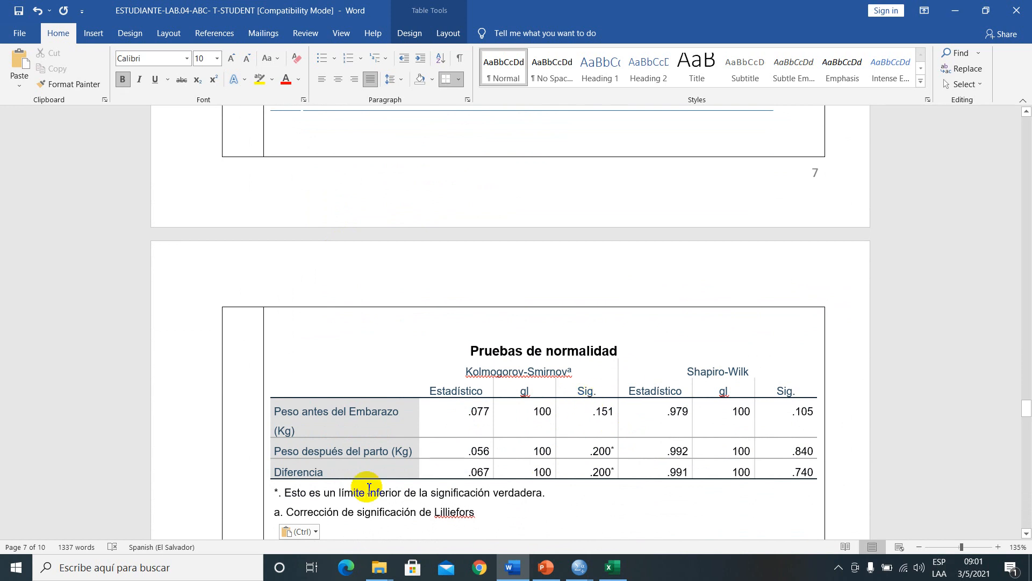
drag(288, 471, 812, 473)
click(259, 79)
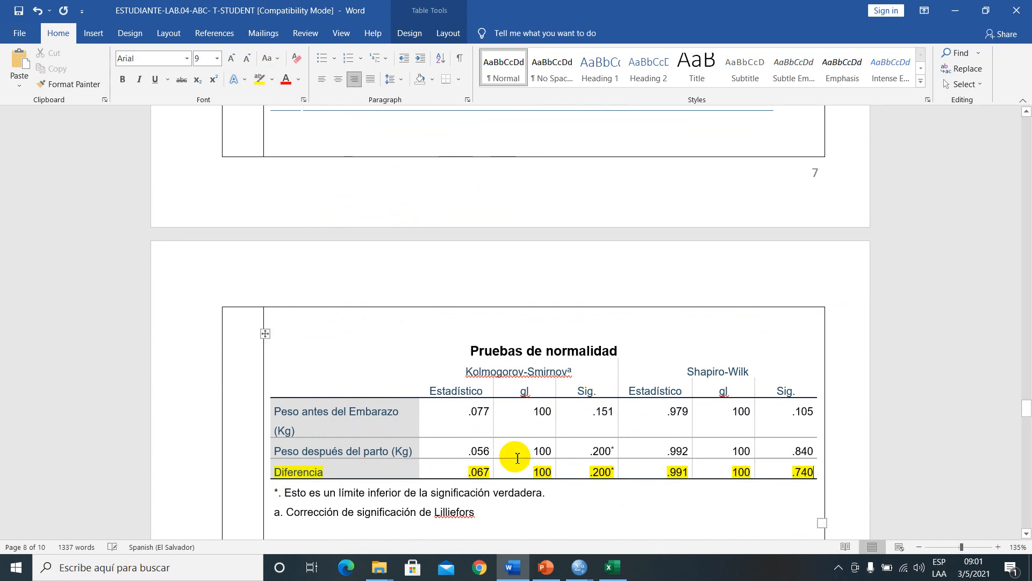
click(562, 507)
Step: Highlight the Kolmogorov-Smirnov Sig. value in the Diferencia row of the normality table in green
drag(465, 373, 573, 371)
click(589, 479)
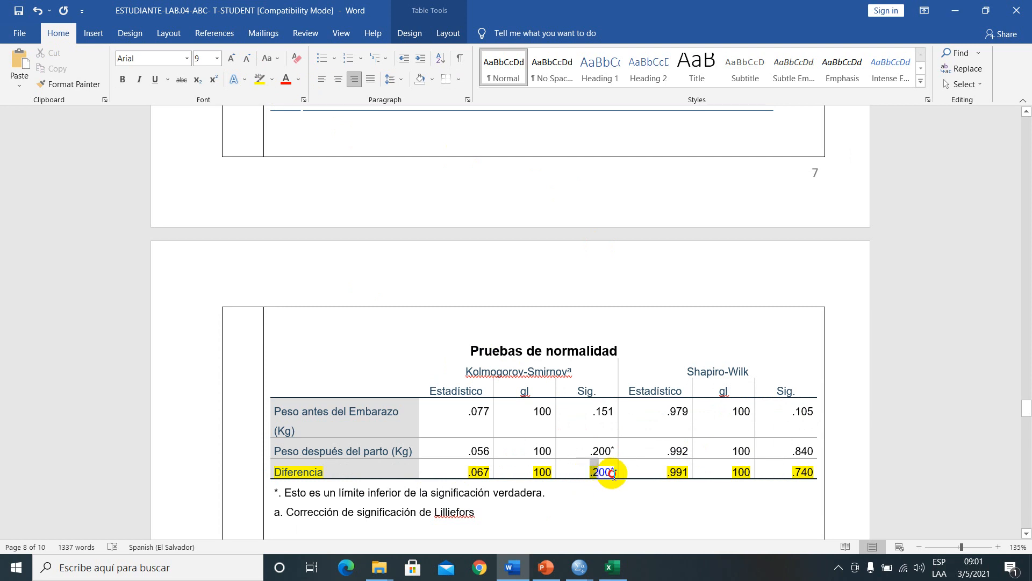
drag(589, 473, 606, 479)
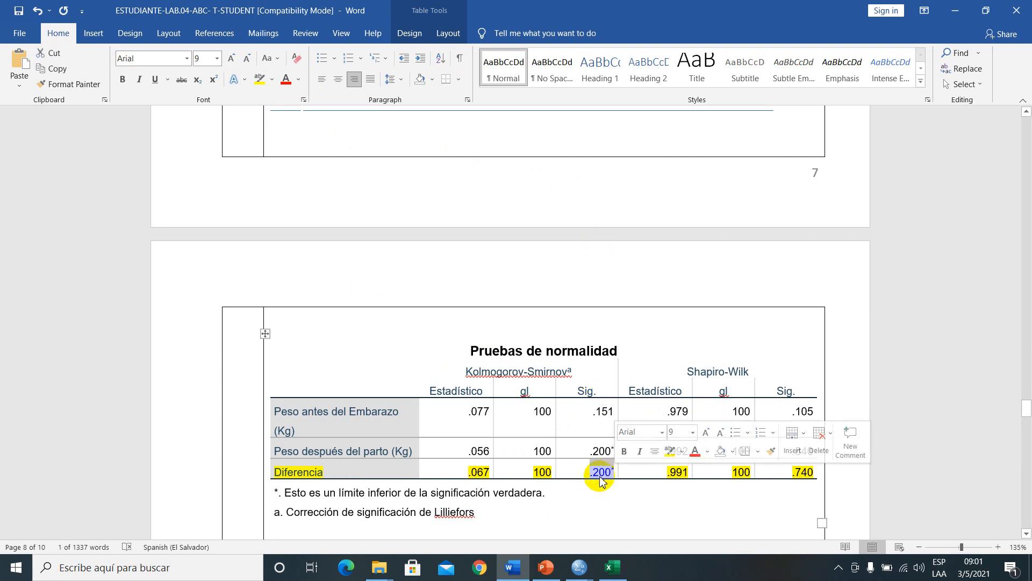
click(274, 80)
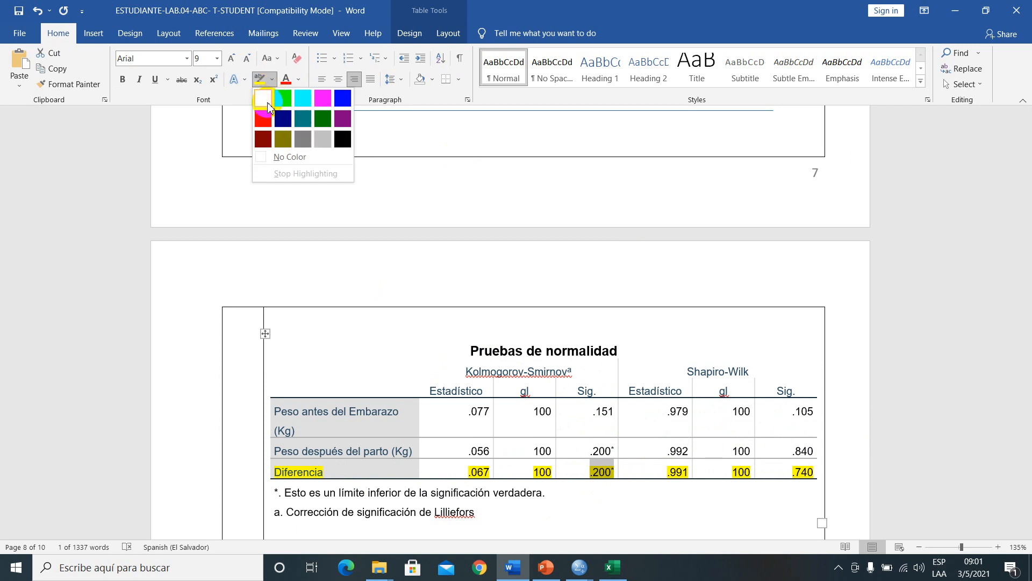
click(282, 99)
click(601, 493)
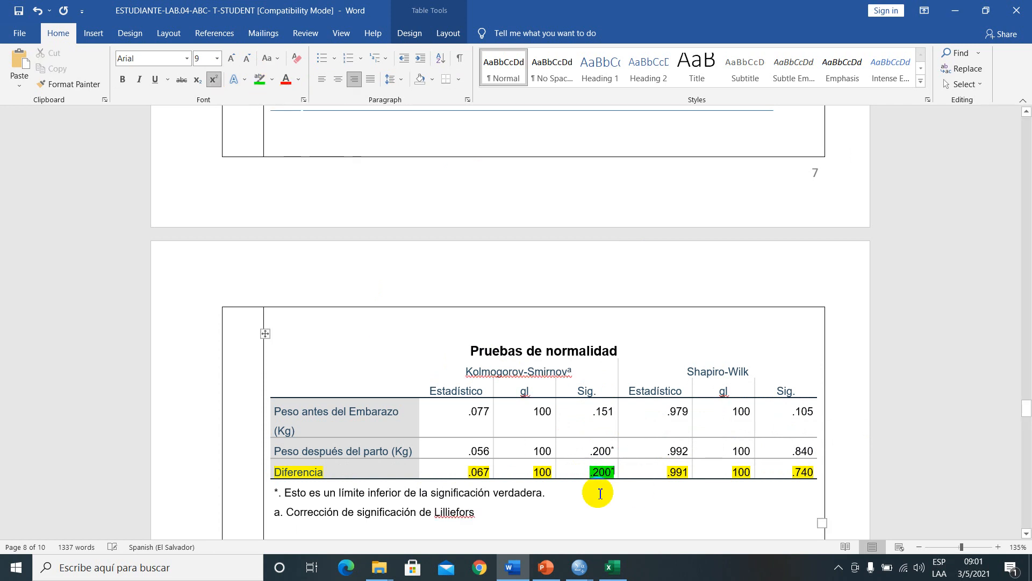
Step: Examine the Kolmogorov-Smirnov Sig. value of the Diferencia row and the Valor de P line it belongs to in row 4
drag(594, 472, 619, 470)
click(607, 472)
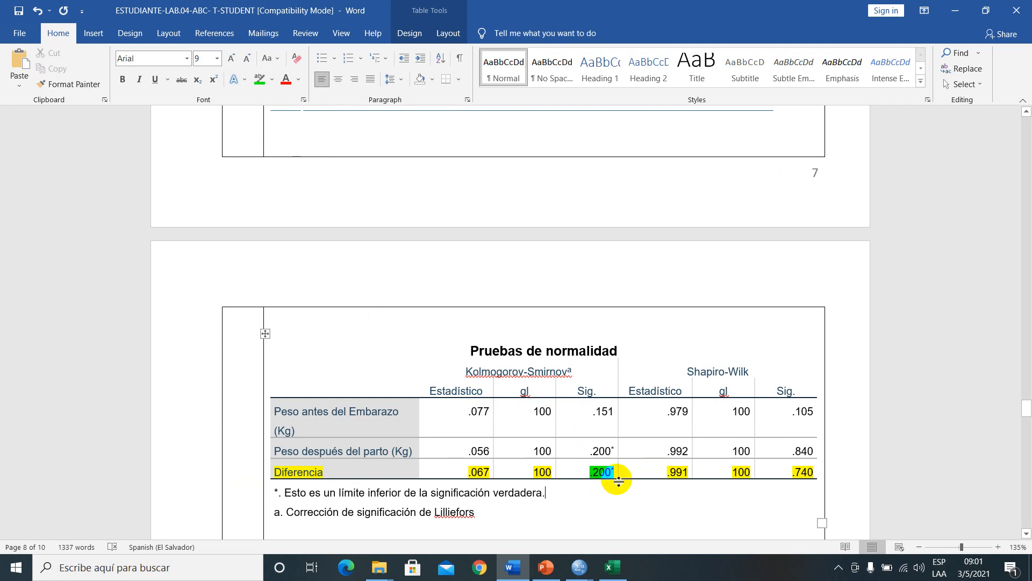
click(602, 392)
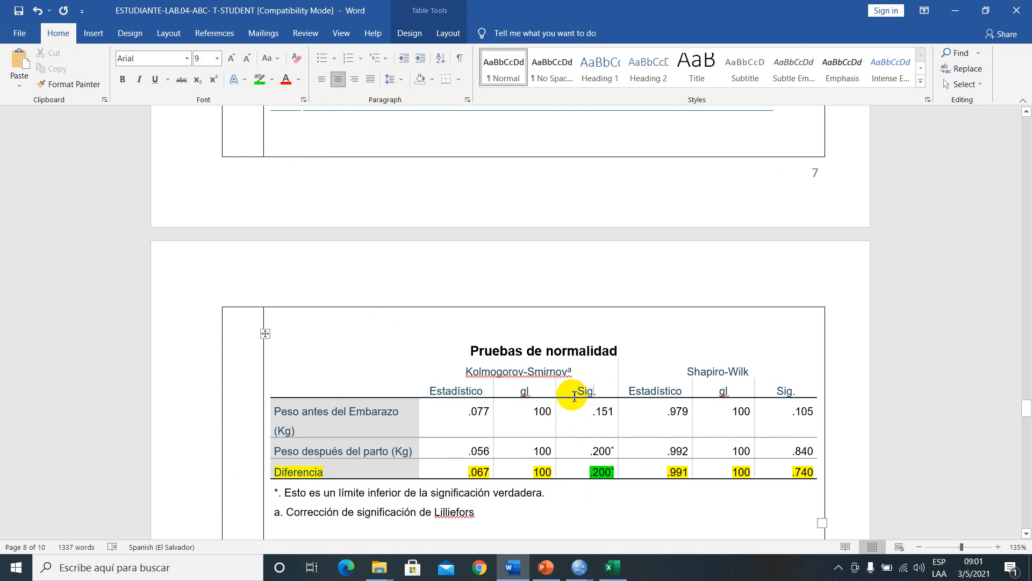
scroll(565, 425, down, 1)
double_click(596, 428)
click(596, 428)
scroll(597, 425, up, 1)
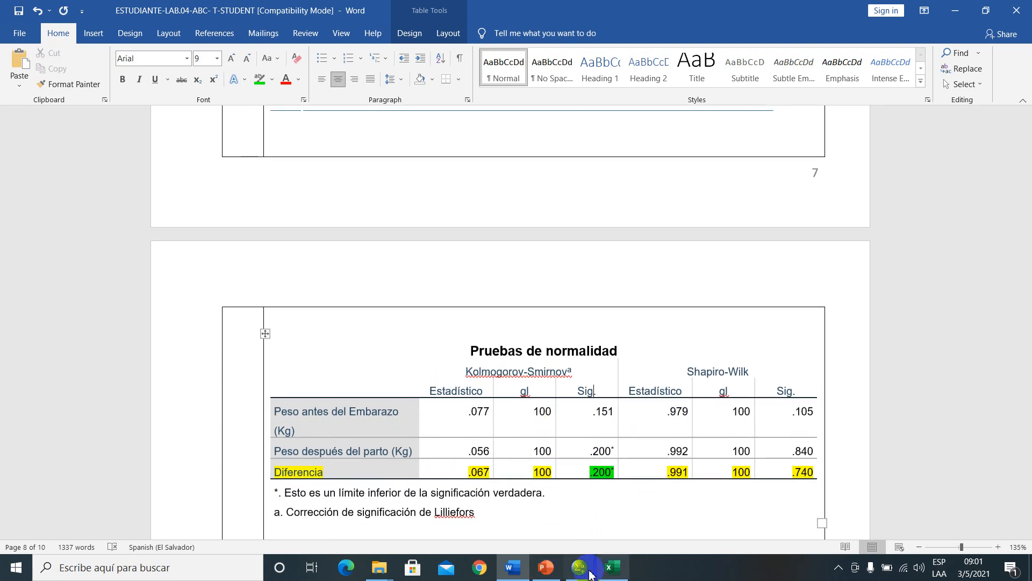
double_click(594, 473)
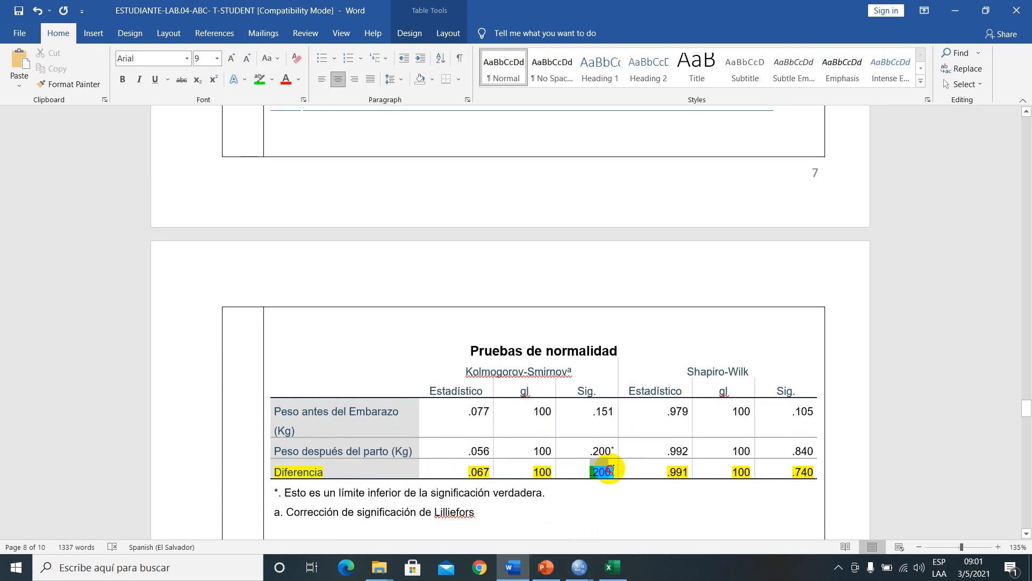
scroll(473, 449, up, 5)
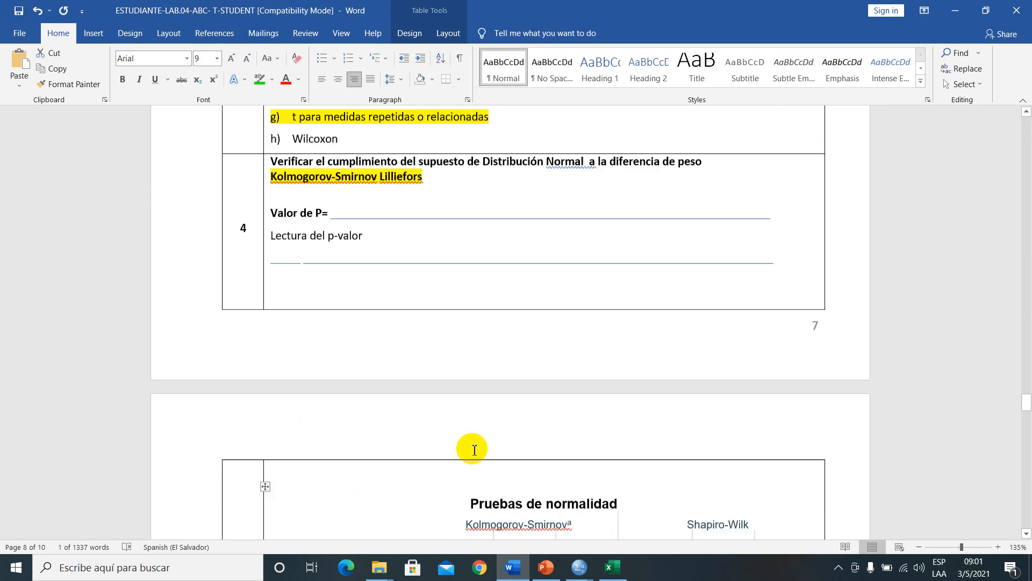
scroll(361, 328, down, 1)
click(349, 277)
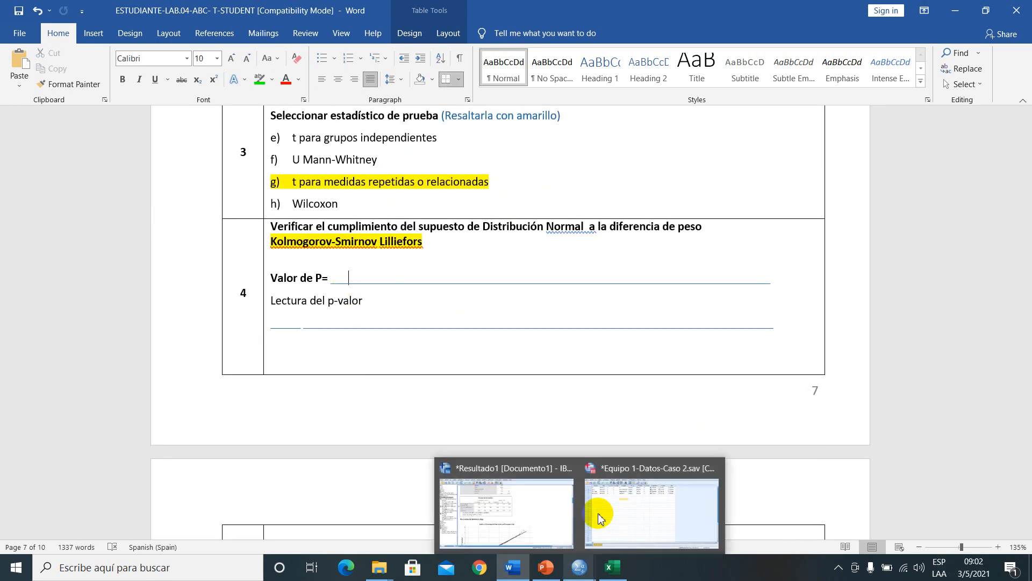
Step: Delete the pasted Pruebas de normalidad table from the row below row 4
click(521, 369)
scroll(484, 430, down, 5)
scroll(466, 495, down, 1)
click(327, 338)
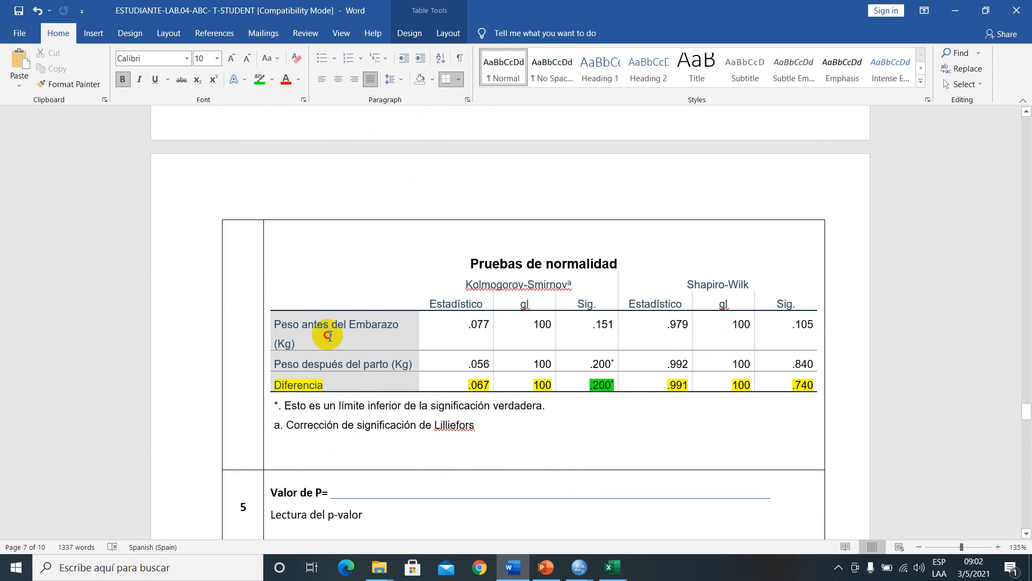
click(266, 246)
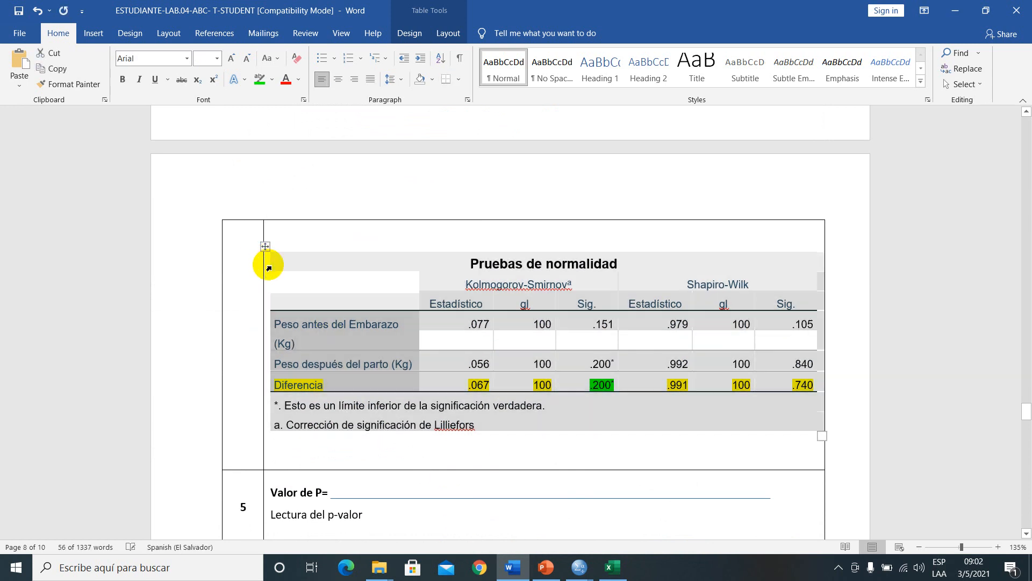
key(BackSpace)
Step: Switch to the SPSS output viewer and copy the full-precision Kolmogorov-Smirnov Sig. value of Diferencia from the Pruebas de normalidad table
scroll(277, 296, up, 1)
scroll(279, 297, up, 4)
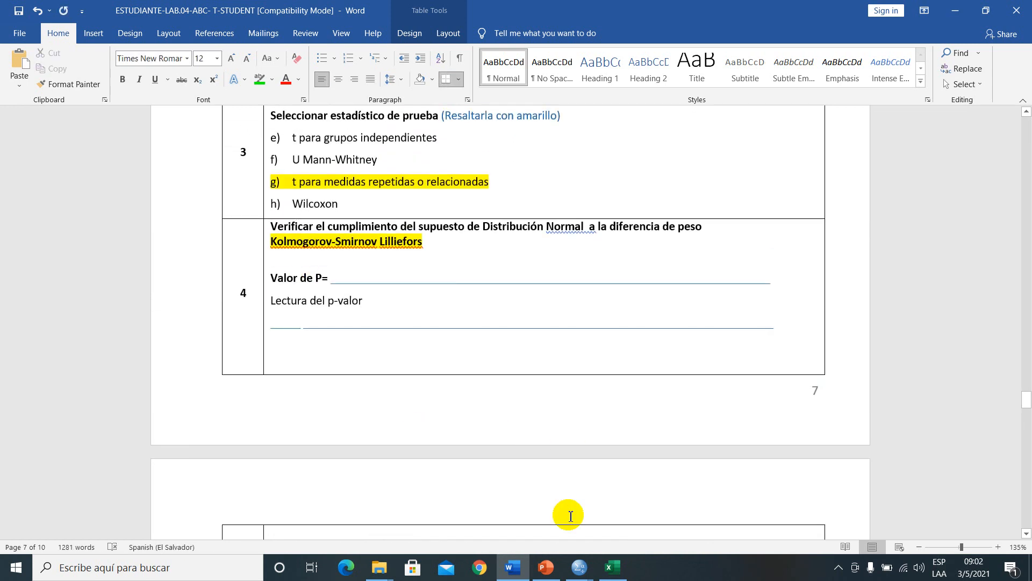
click(579, 569)
click(530, 516)
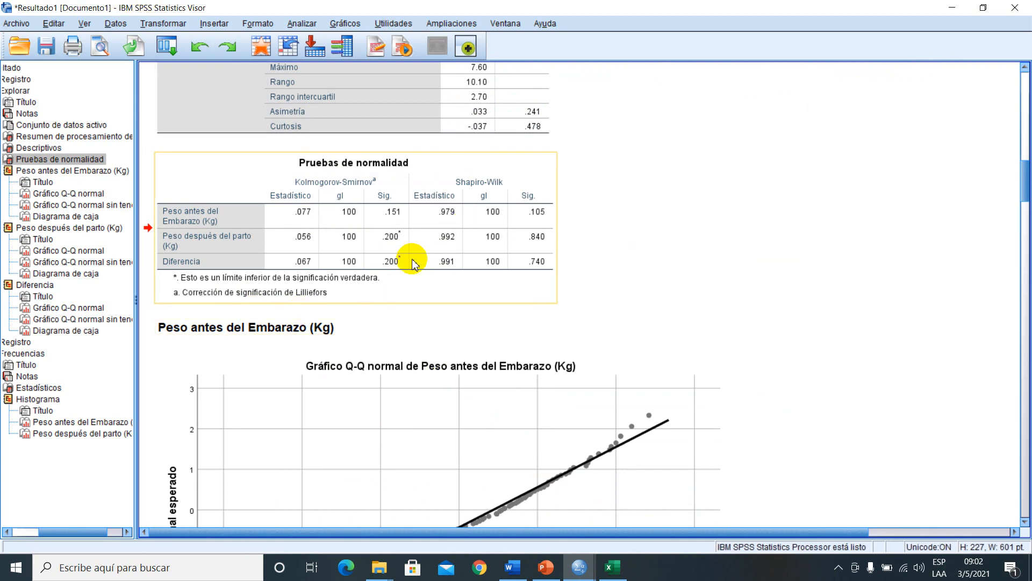
click(395, 263)
double_click(395, 263)
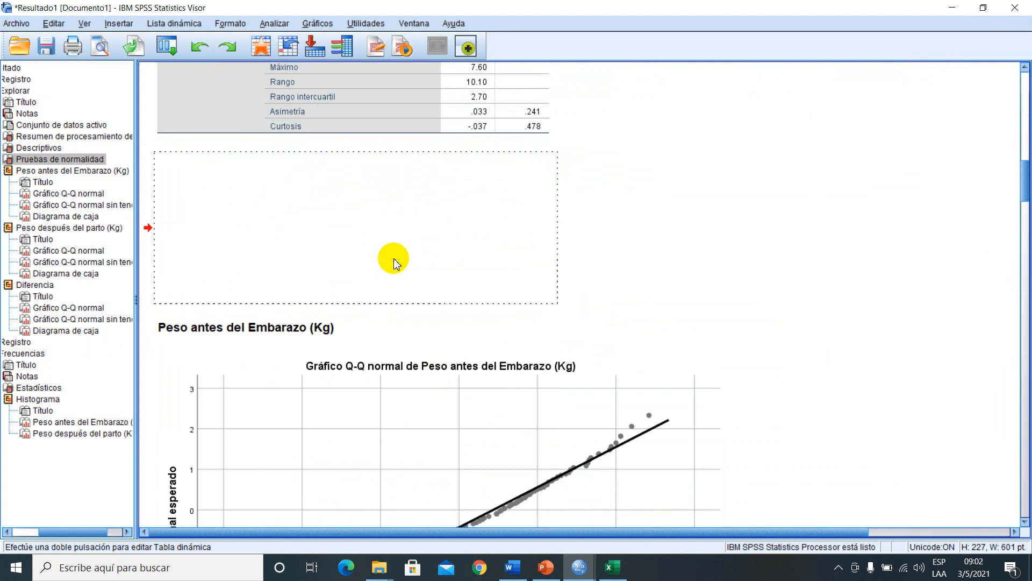
double_click(398, 265)
key(ctrl+c)
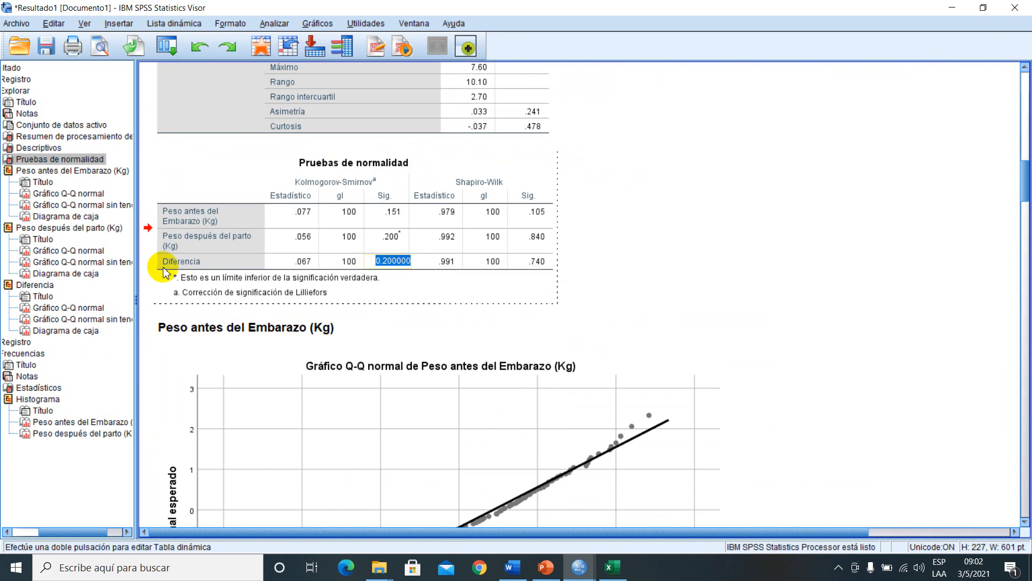
Step: Switch back to the Word worksheet and fill in row 4's Valor de P with the copied 0.200000 followed by "= 20.00%"
click(513, 567)
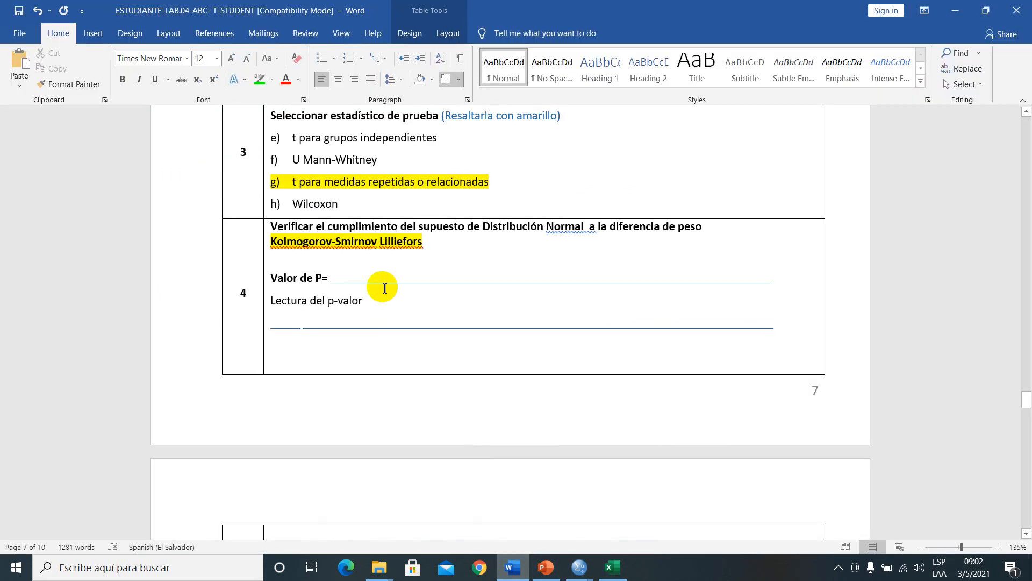
key(ctrl+v)
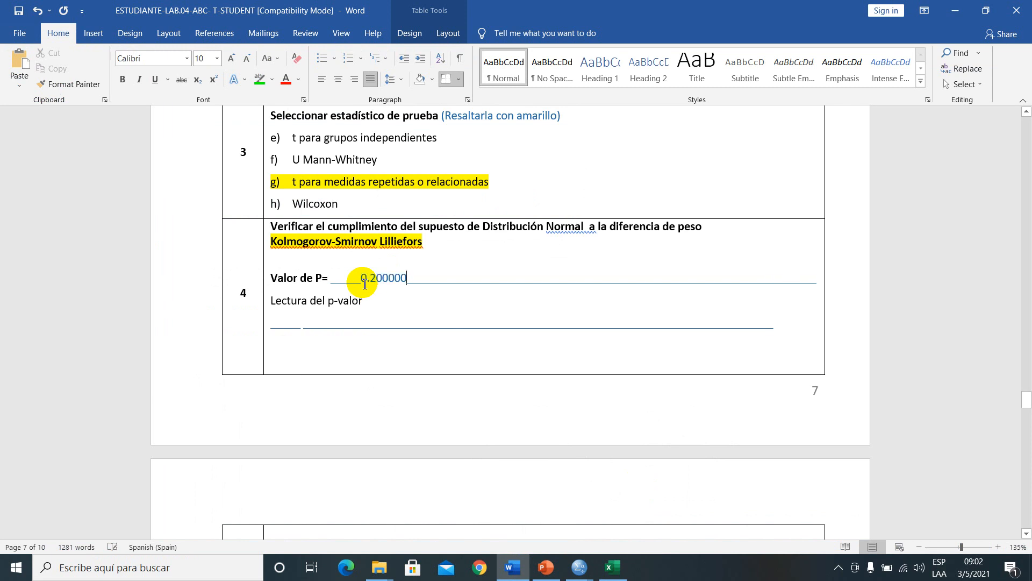
text(=)
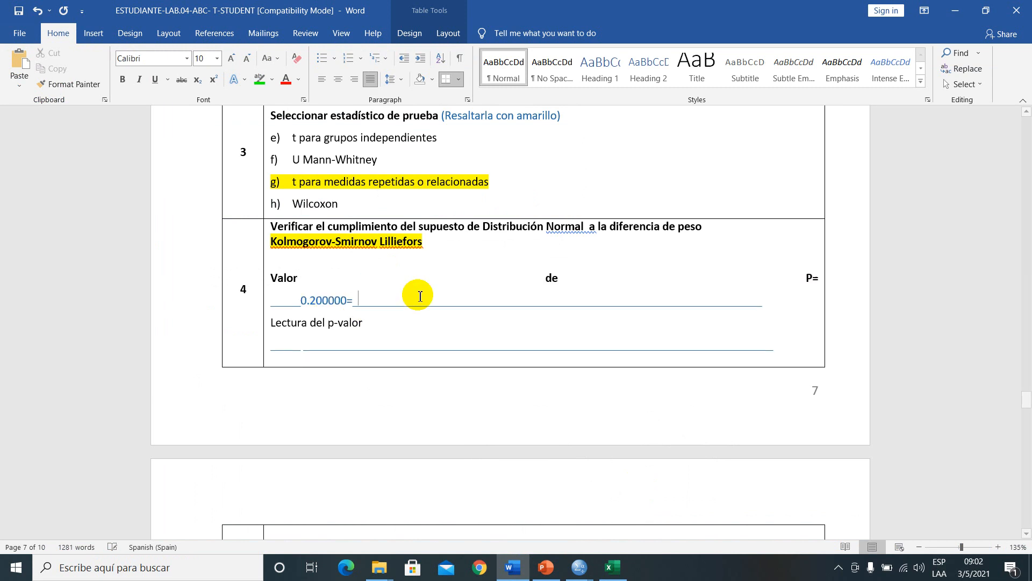
key(Return)
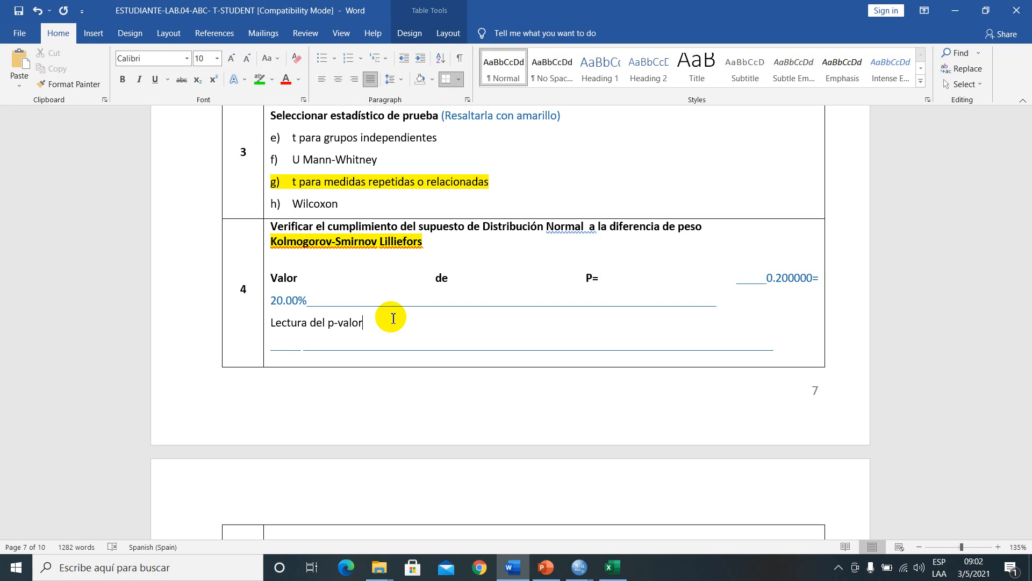
Step: Begin row 4's Lectura del p-valor with "Con una probabilidad de error del 20% mayor que el 5% (alfa)"
click(378, 322)
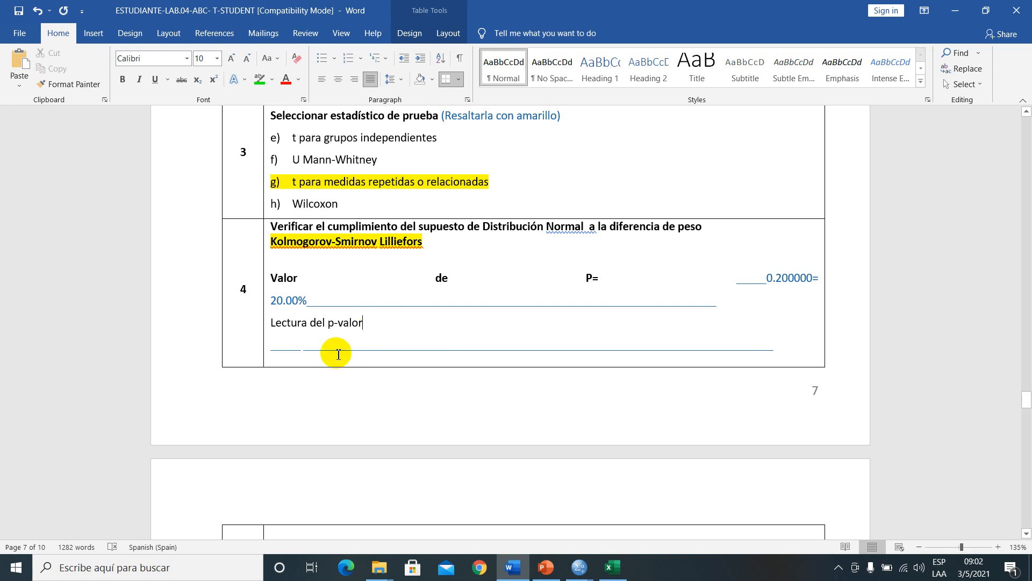
click(356, 365)
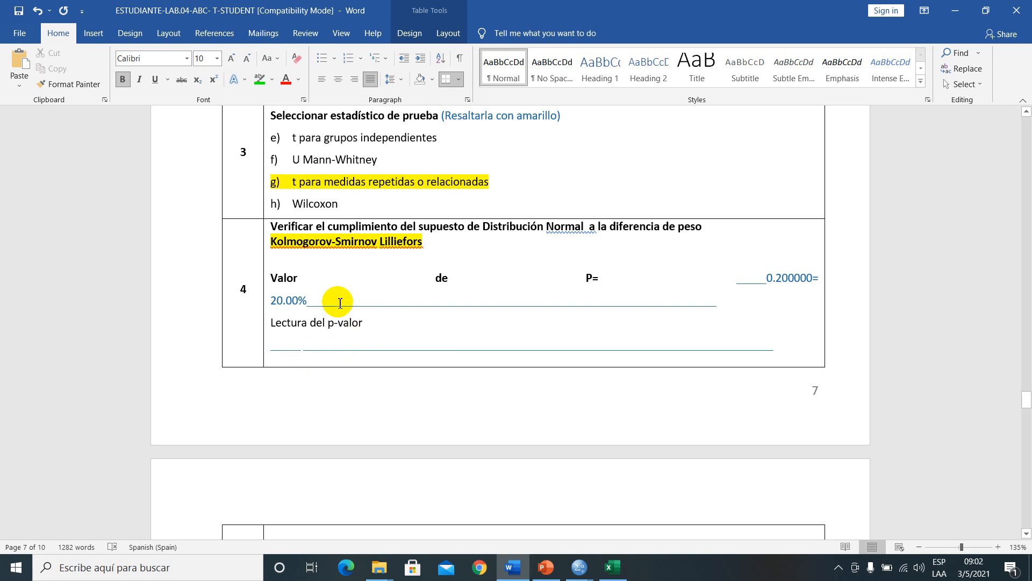
click(304, 347)
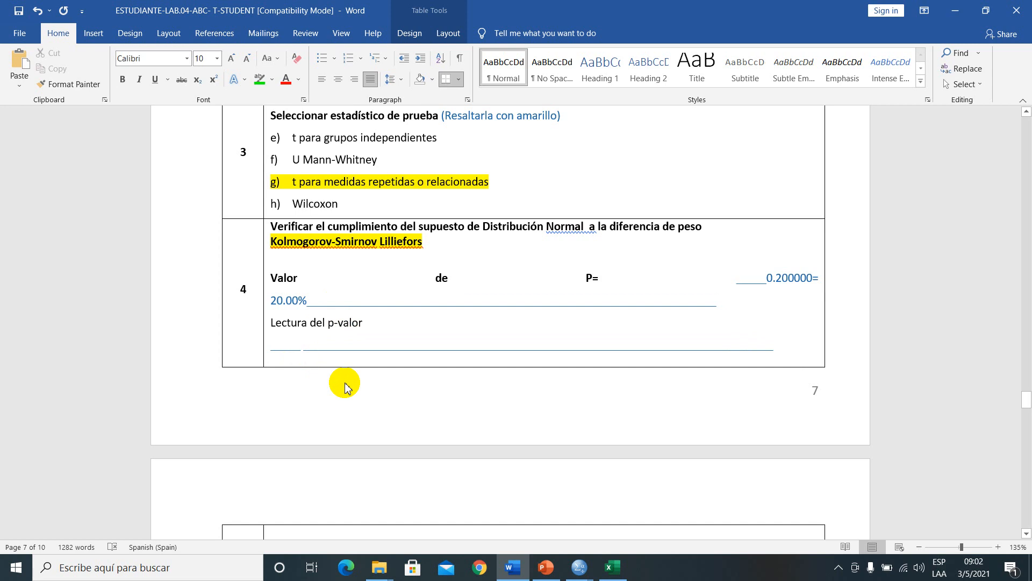
key(Caps_Lock)
text(C)
key(Caps_Lock)
text(on)
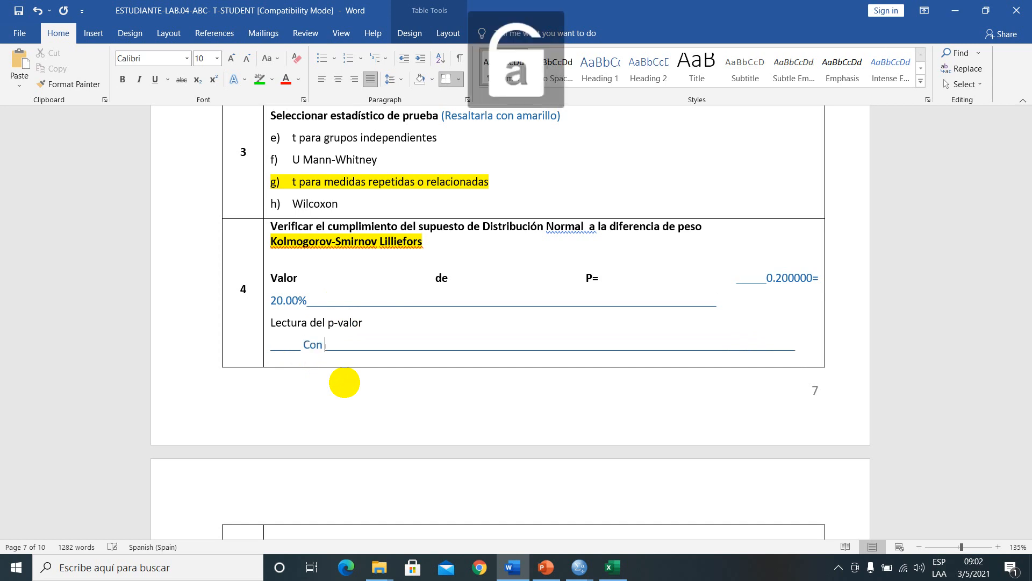
text( una probabili)
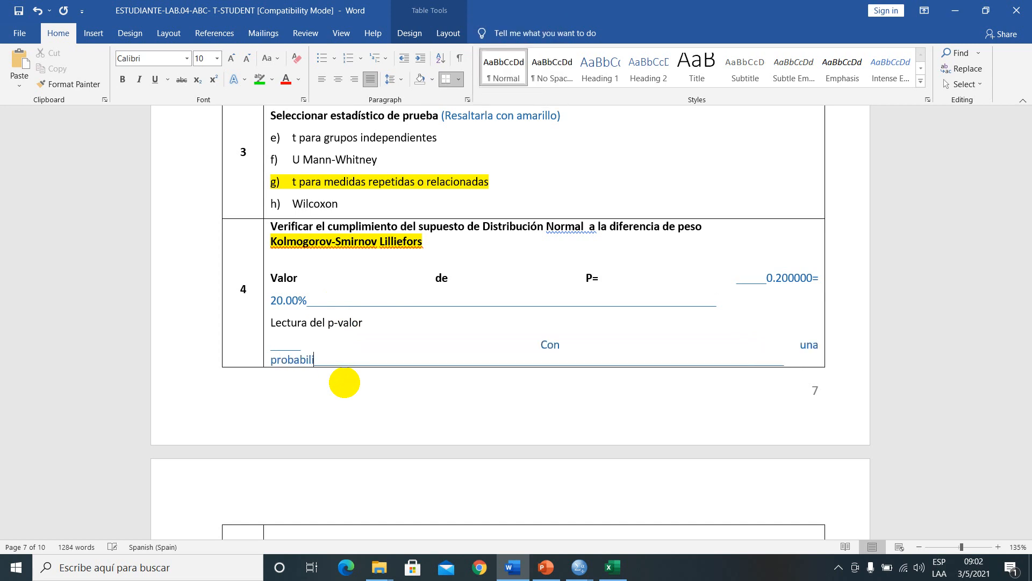
text(dad de error)
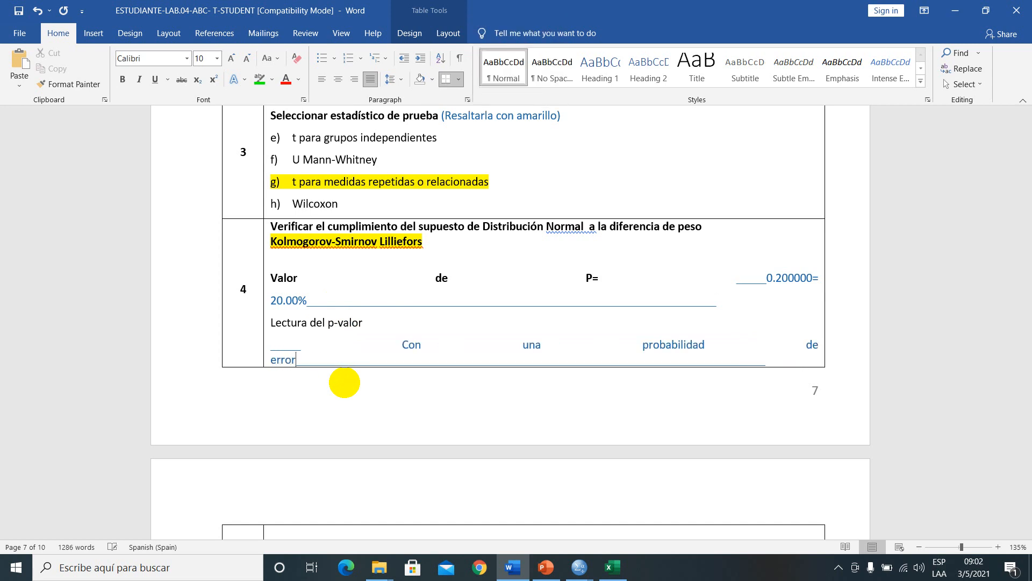
text( del 20)
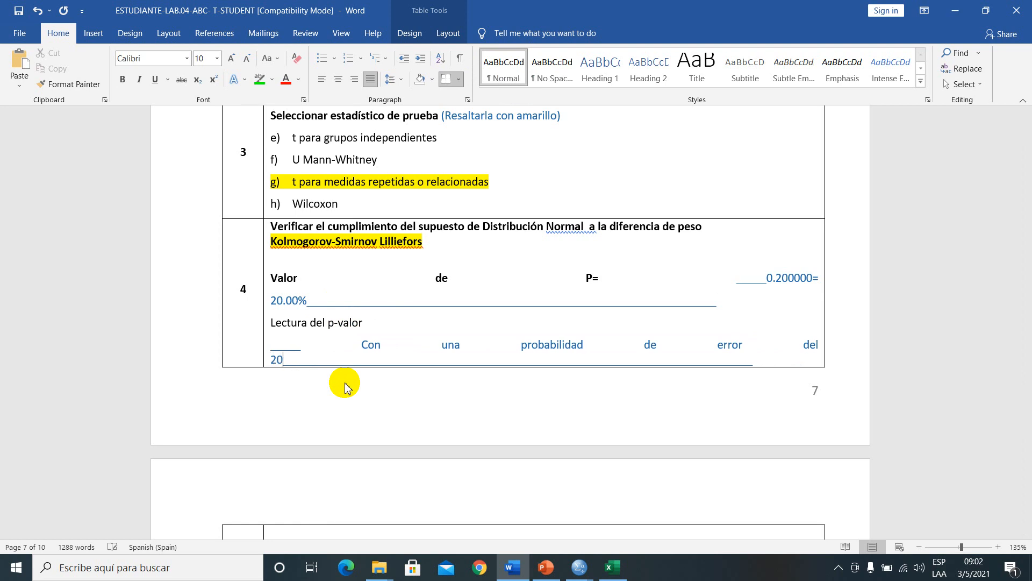
text(% mayor )
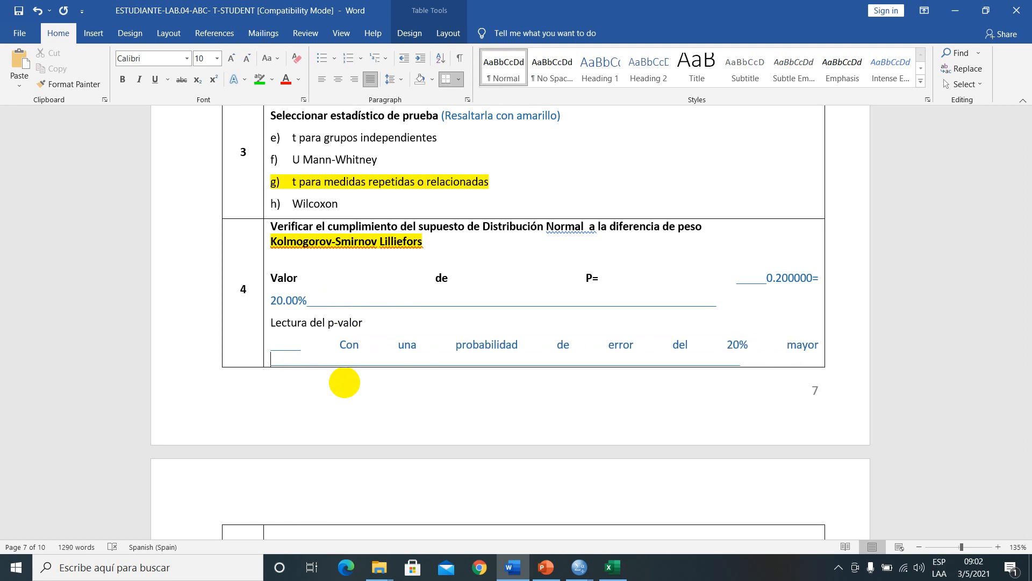
text(que el )
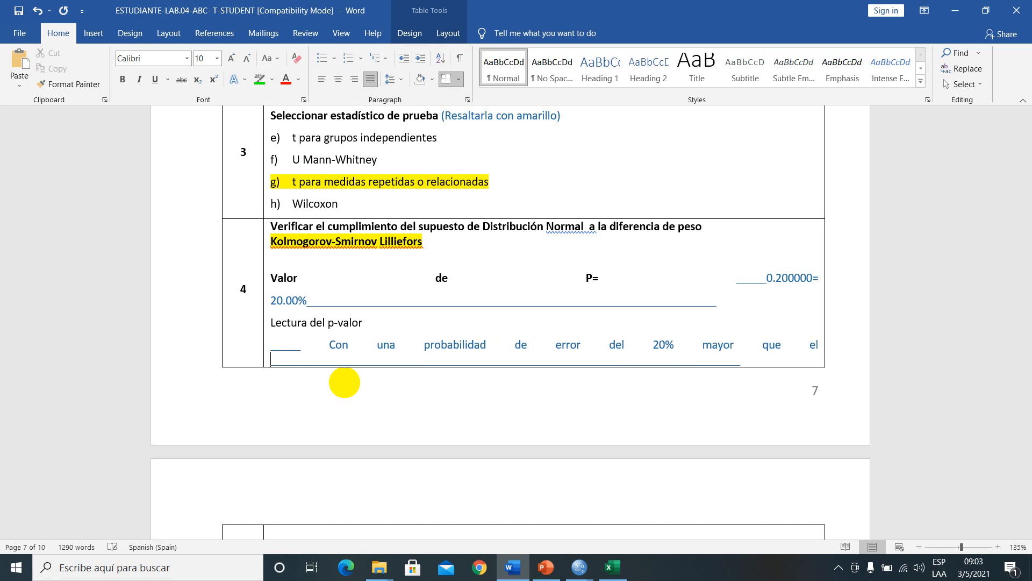
text(5% (alfa)
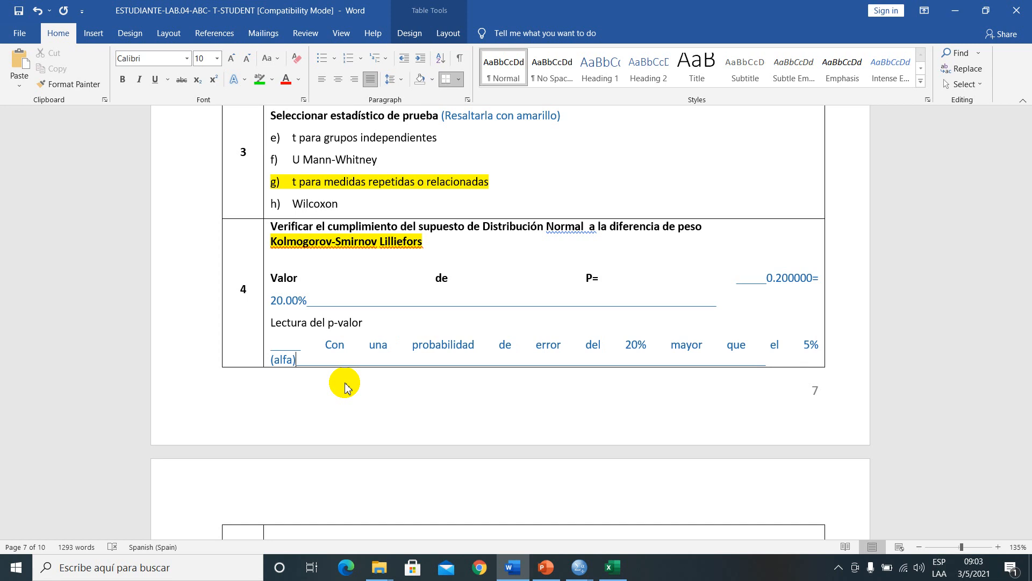
Step: Continue row 4's Lectura del p-valor with "se demostró que los pesos", correcting the misspelled verb
text() s)
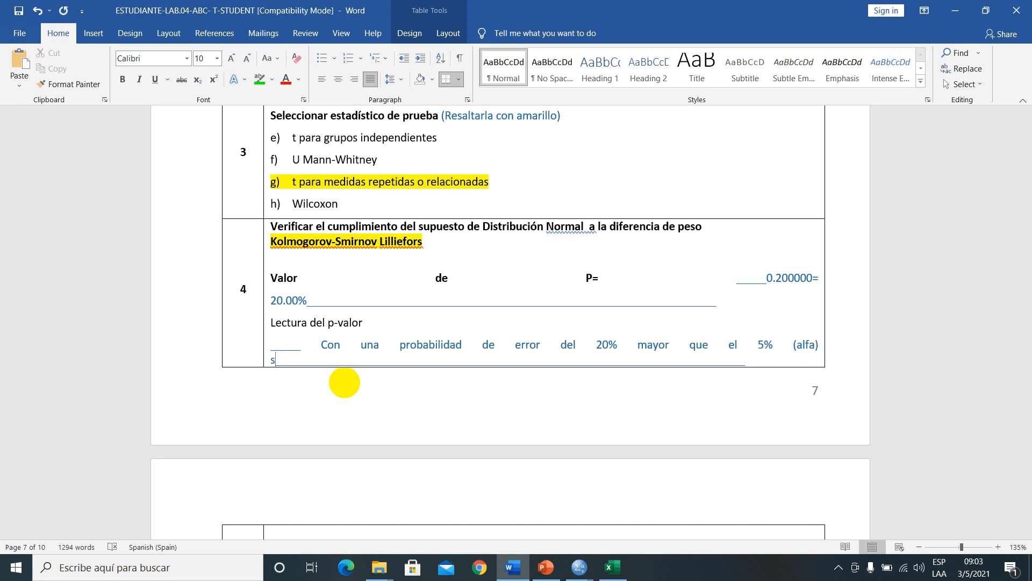
text(e )
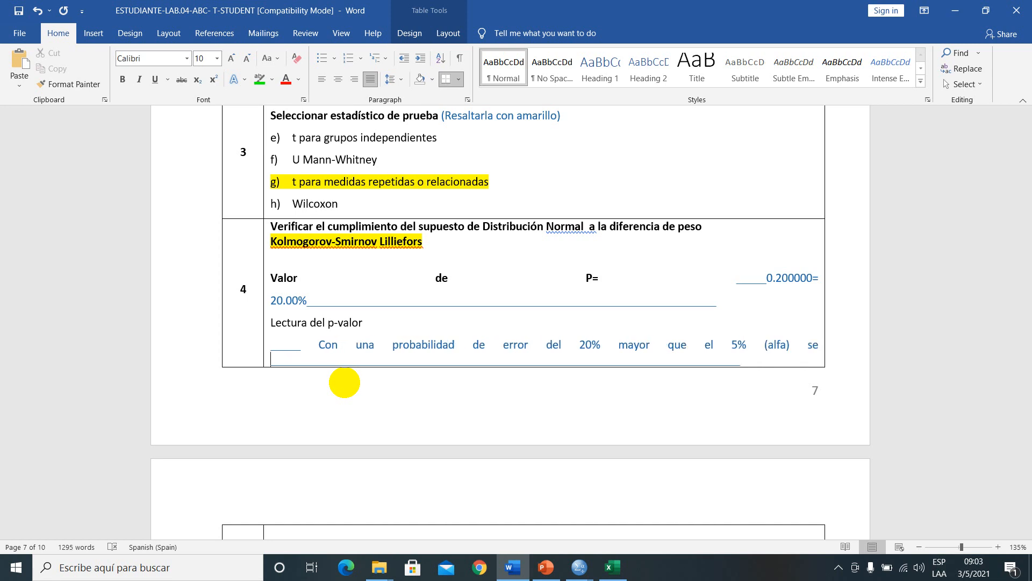
text(desmostró que)
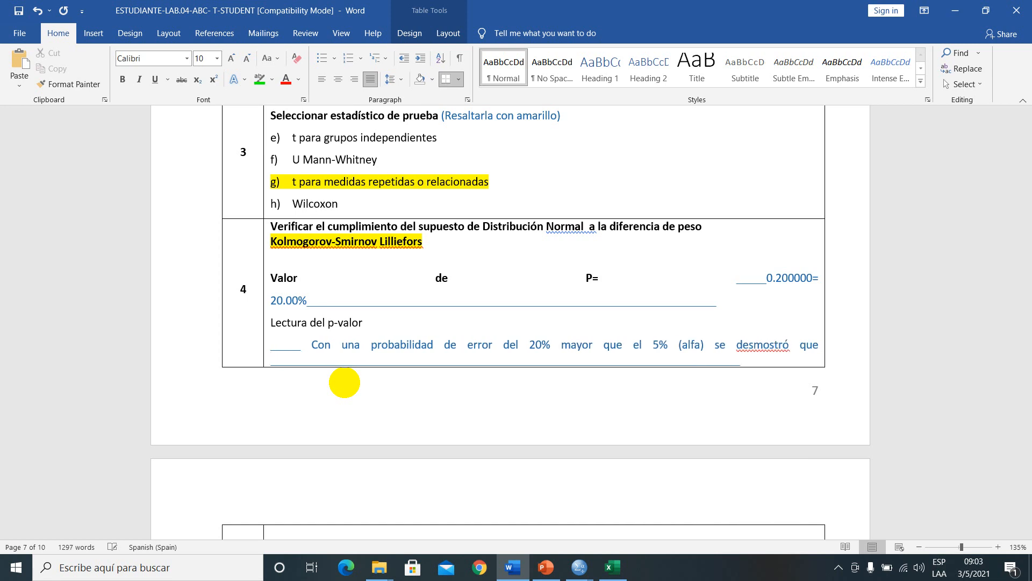
right_click(748, 345)
click(756, 121)
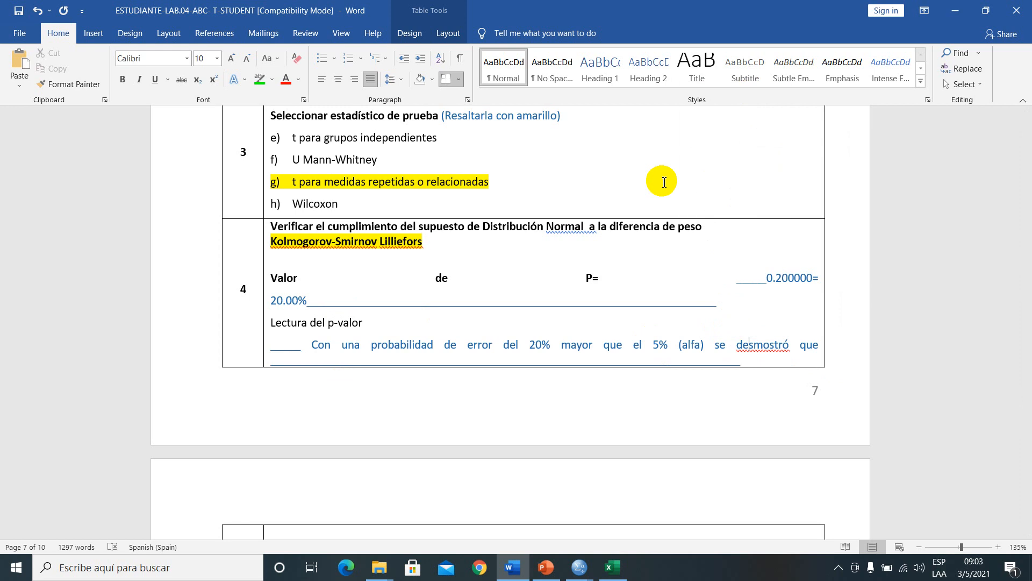
click(819, 344)
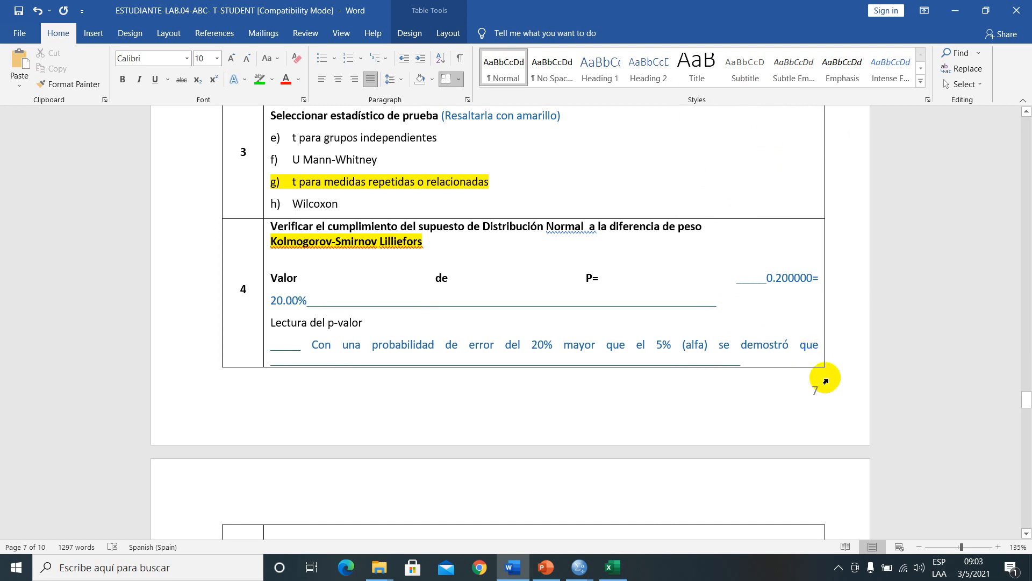
text(los pesos)
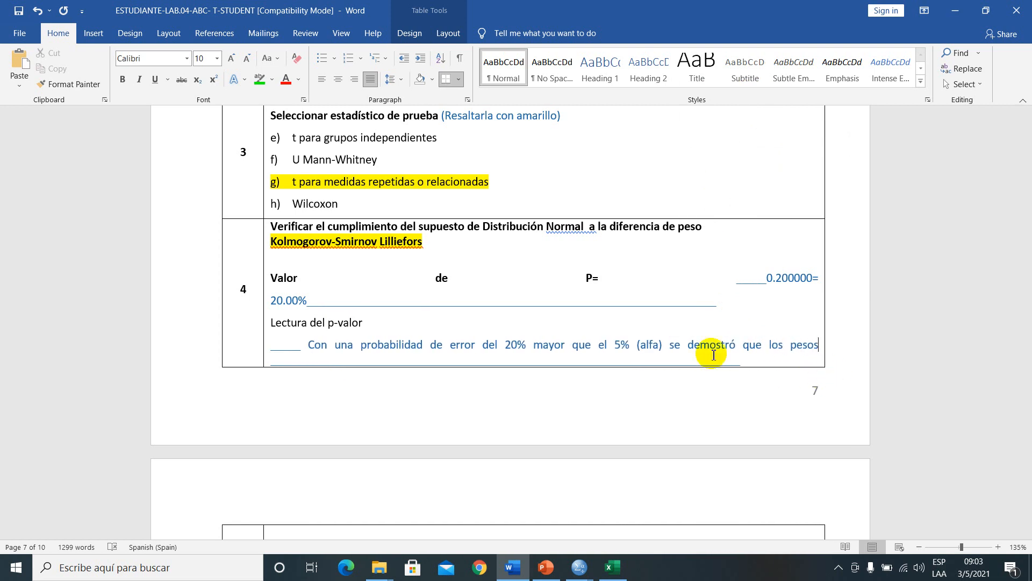
Step: Copy "el peso de un grupo de mujeres antes de la gestación y 3 meses después del parto" from the Planteamiento 1 statement
scroll(461, 398, up, 10)
scroll(461, 400, down, 3)
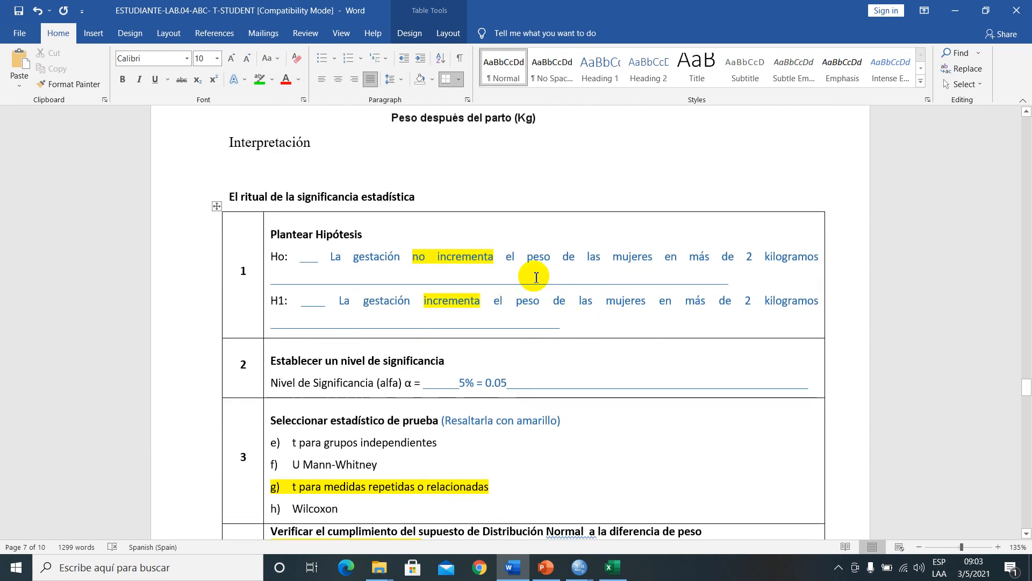
click(541, 258)
drag(541, 258, 641, 259)
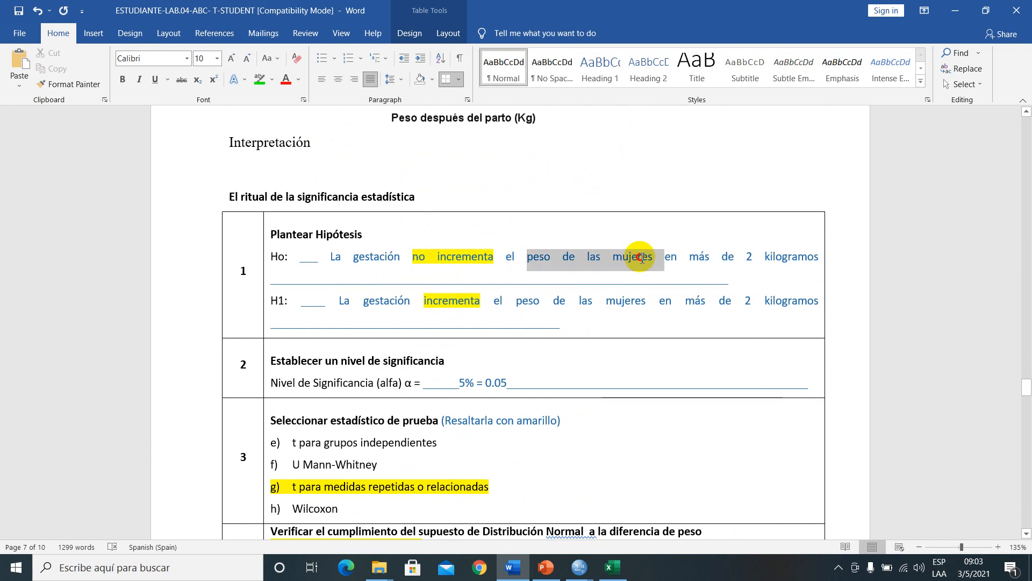
scroll(522, 316, up, 15)
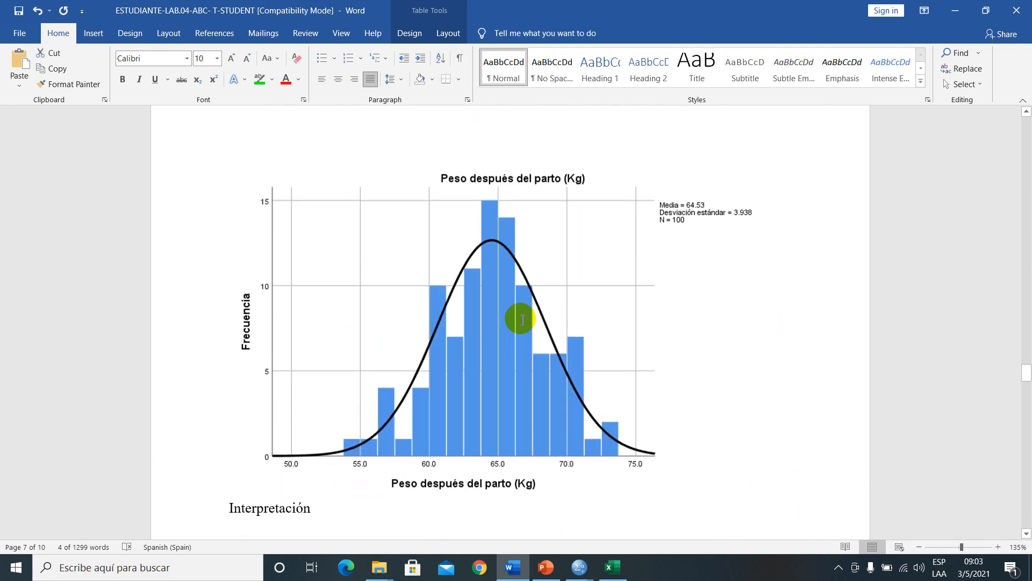
scroll(491, 386, up, 8)
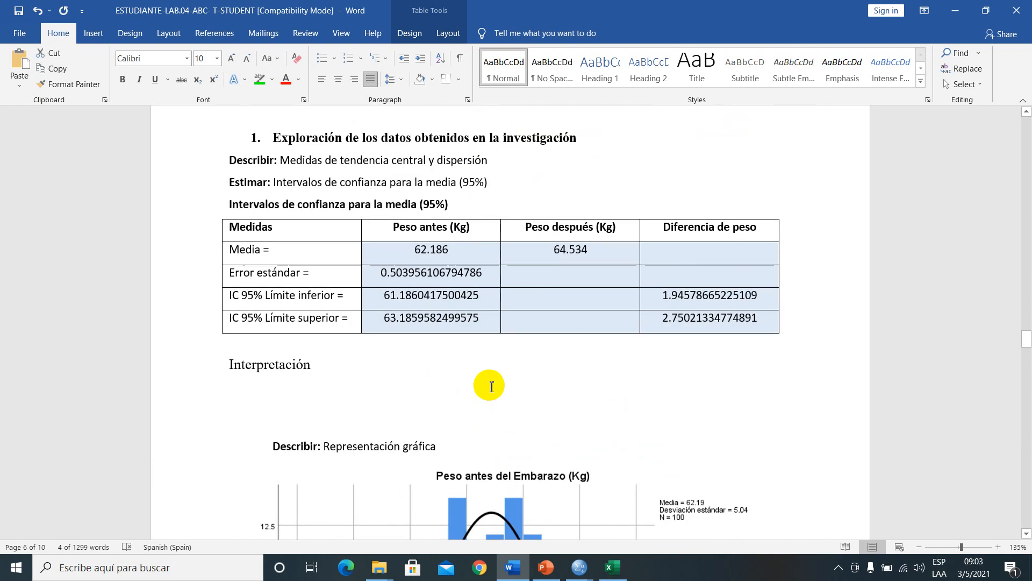
scroll(490, 386, up, 2)
scroll(485, 207, up, 4)
scroll(316, 295, down, 3)
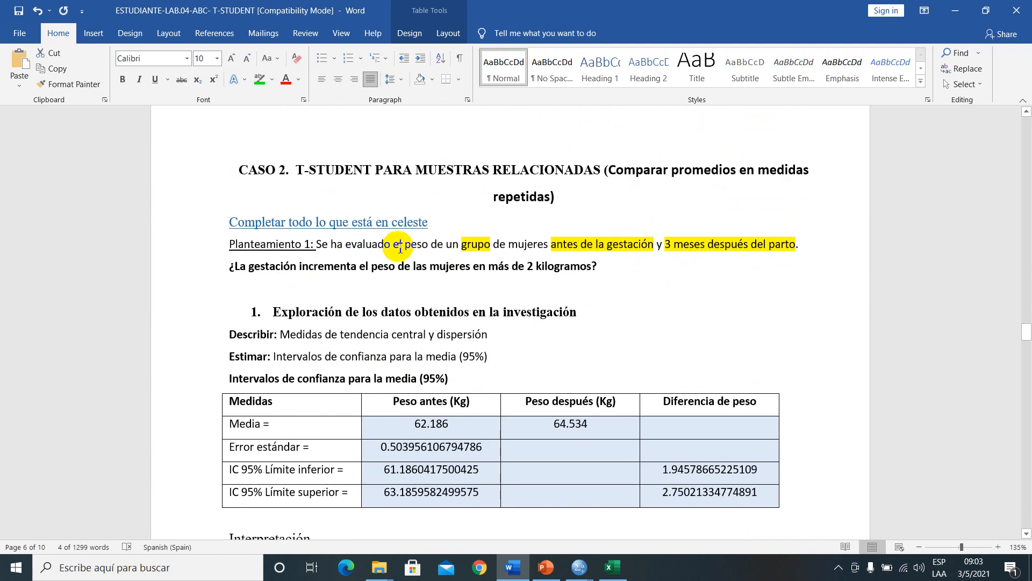
drag(398, 245, 782, 245)
key(ctrl+c)
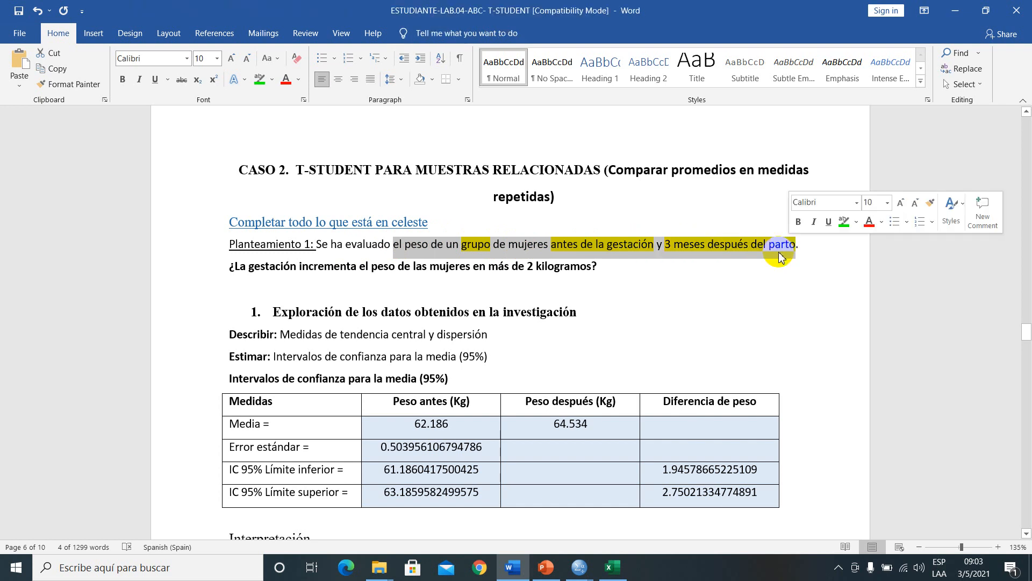
Step: Replace "los pesos" in row 4's Lectura del p-valor with the copied phrase and end the sentence with "poseeo comportamiento normal."
scroll(464, 422, down, 4)
scroll(464, 422, down, 20)
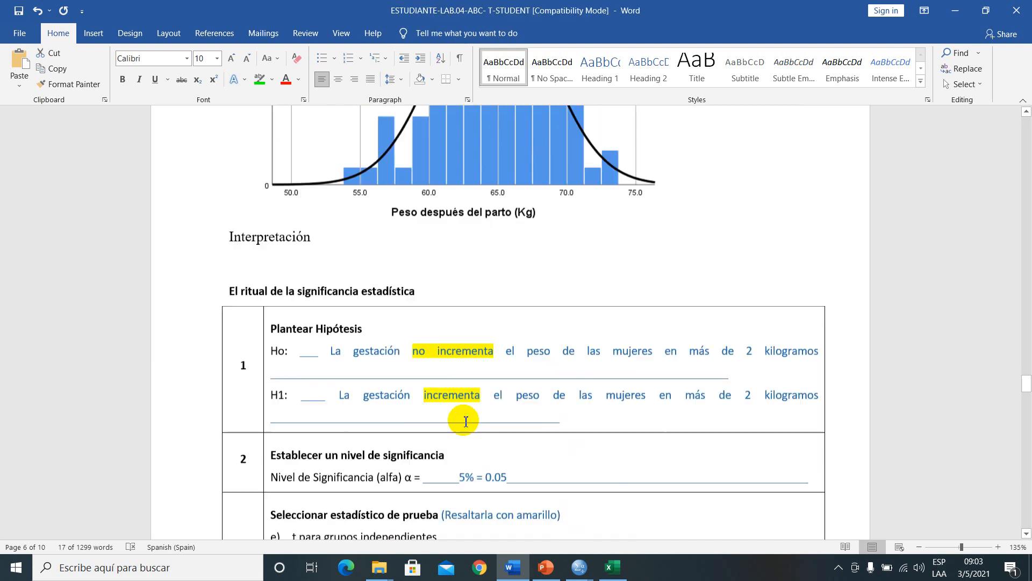
scroll(465, 421, up, 3)
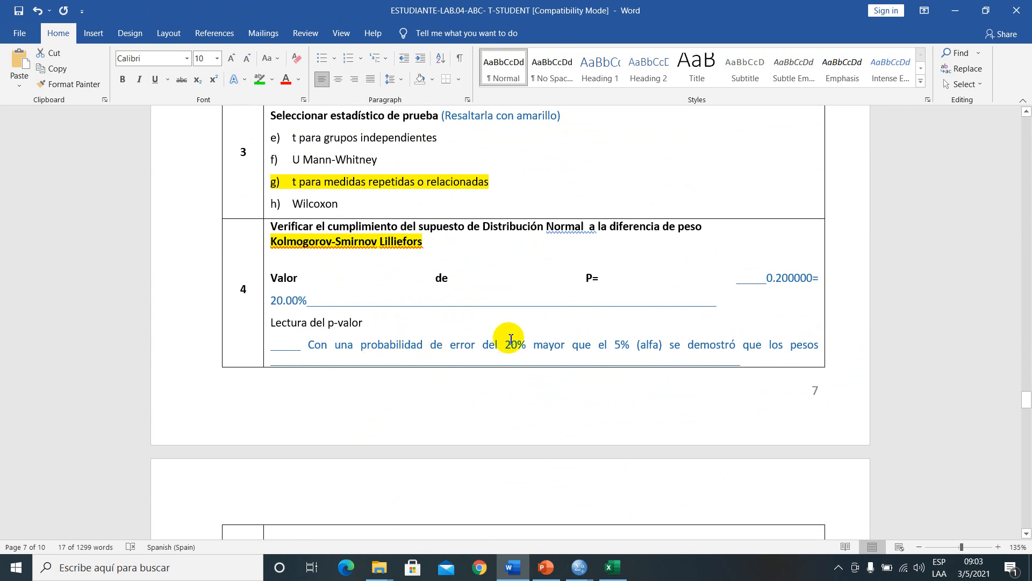
click(506, 355)
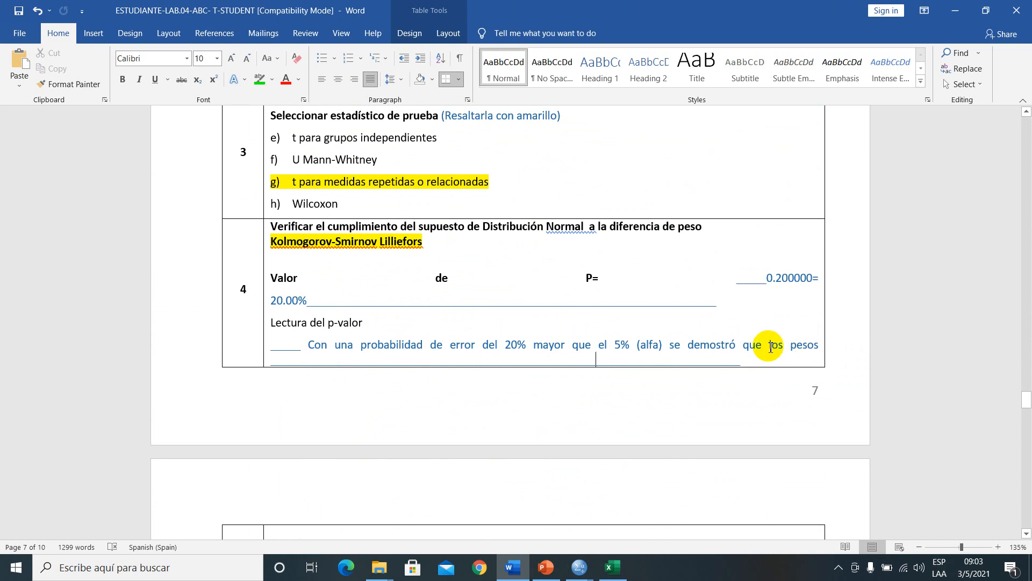
drag(770, 345, 822, 349)
key(ctrl+v)
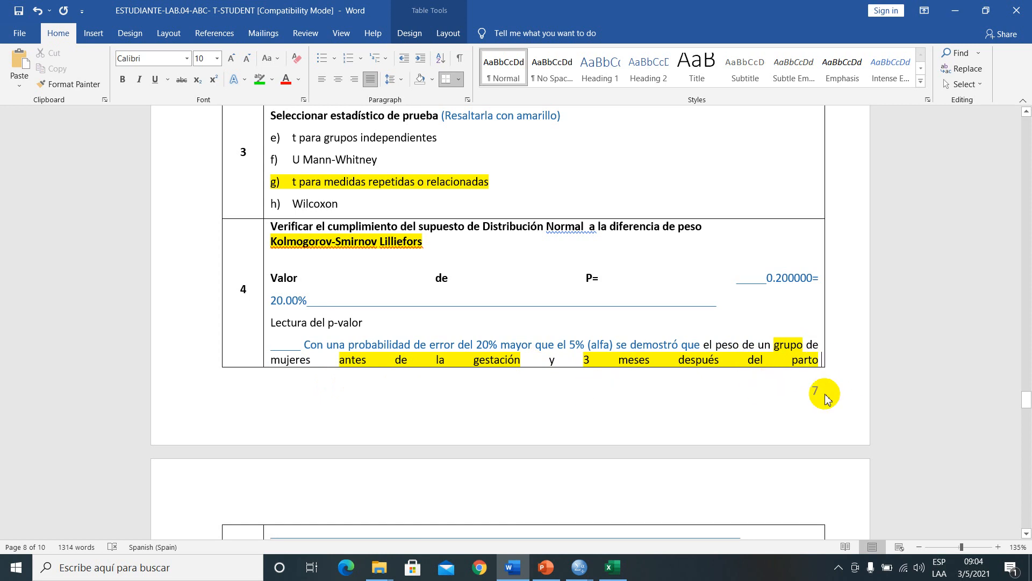
text(co)
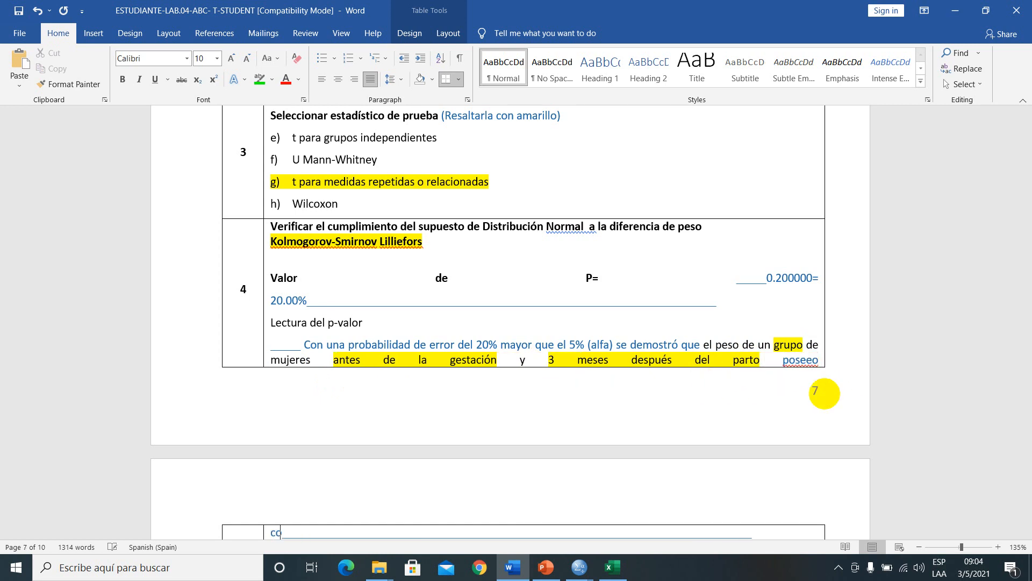
text(mportamiento no)
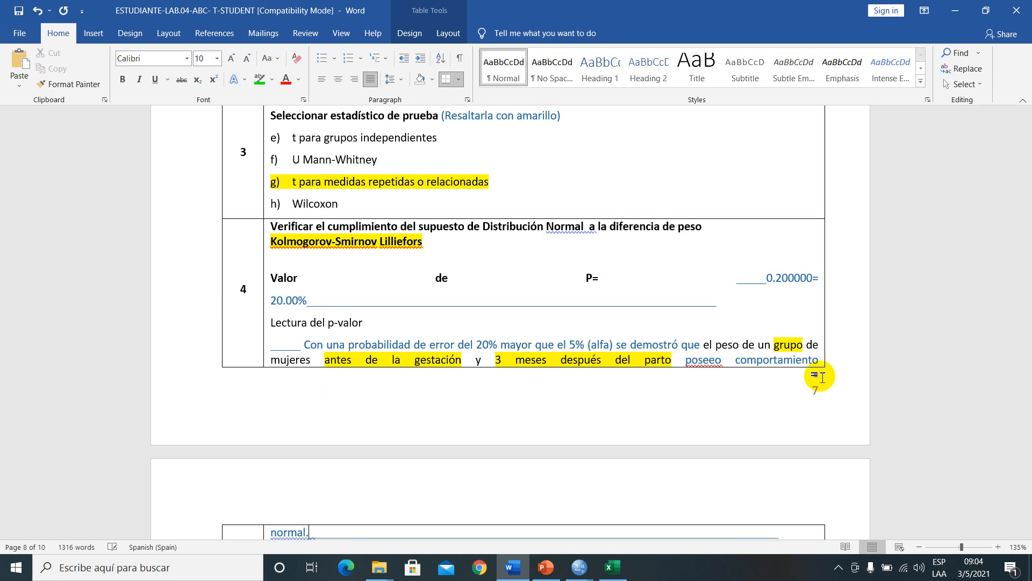
Step: Remove the yellow highlighting from the whole Lectura del p-valor sentence in row 4
scroll(310, 299, down, 1)
drag(307, 298, 357, 449)
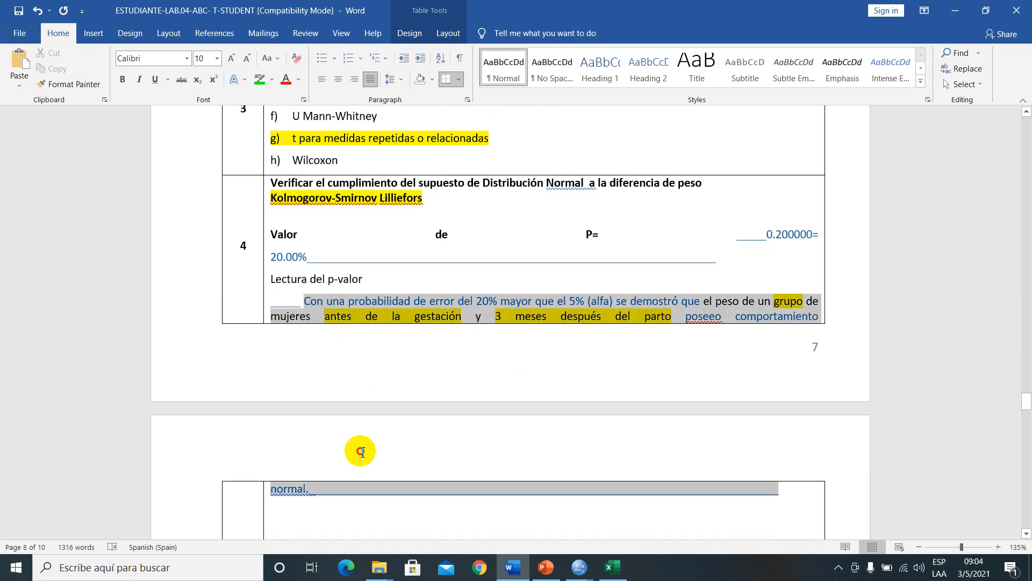
click(272, 79)
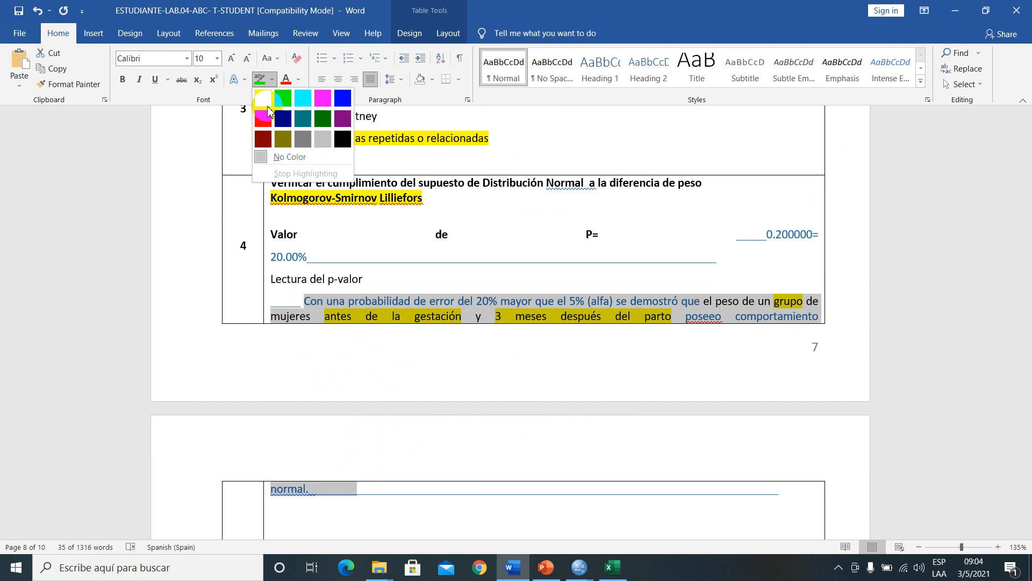
click(289, 157)
click(501, 301)
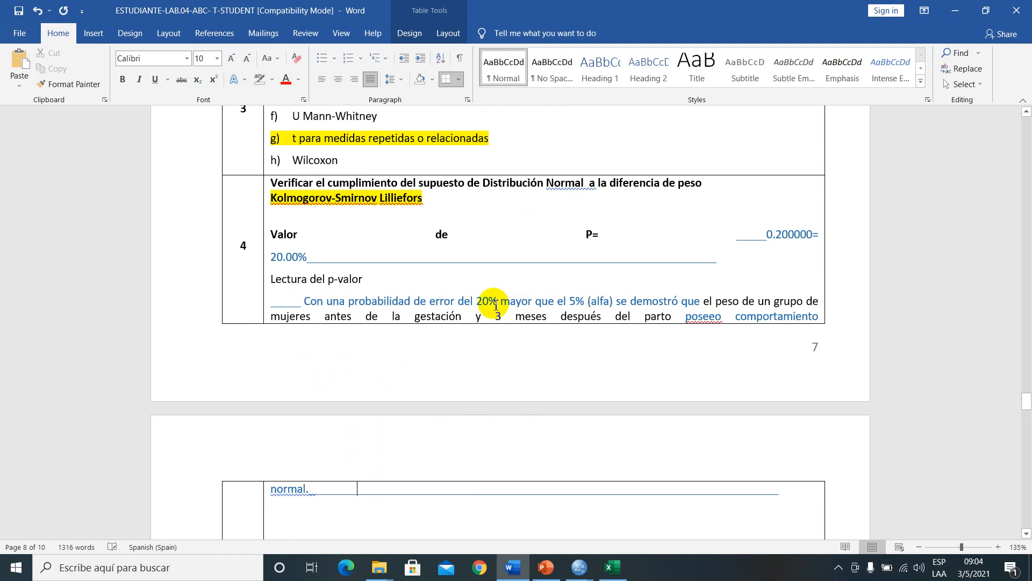
Step: Correct "poseeo" to "posee" in the Lectura del p-valor sentence and save the document
right_click(711, 321)
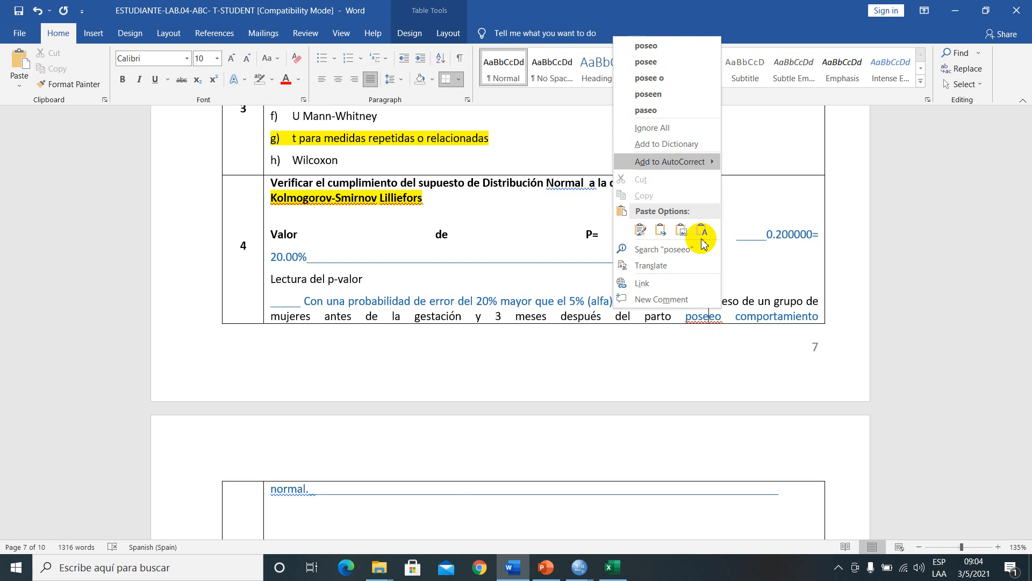
click(649, 62)
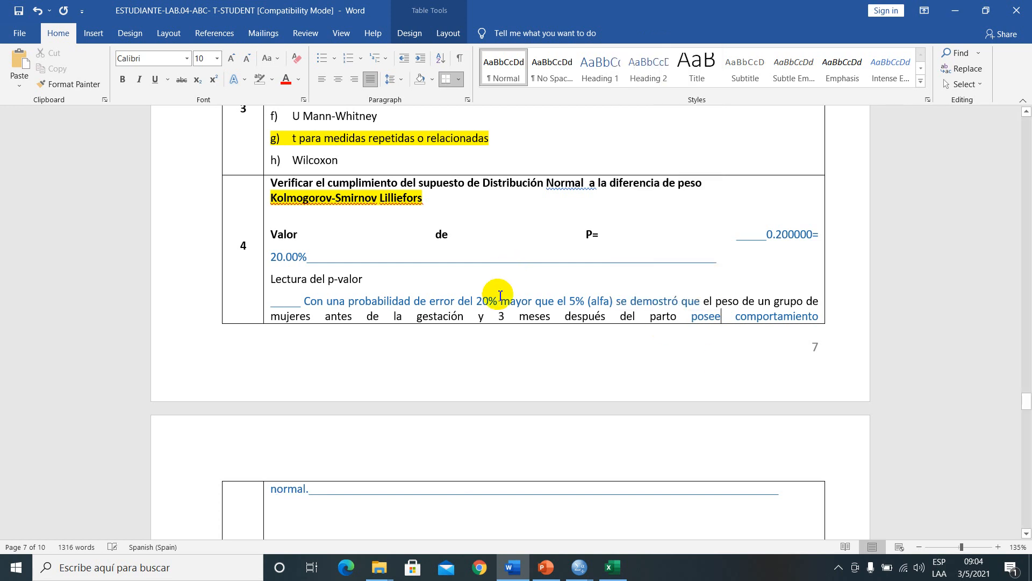
click(18, 11)
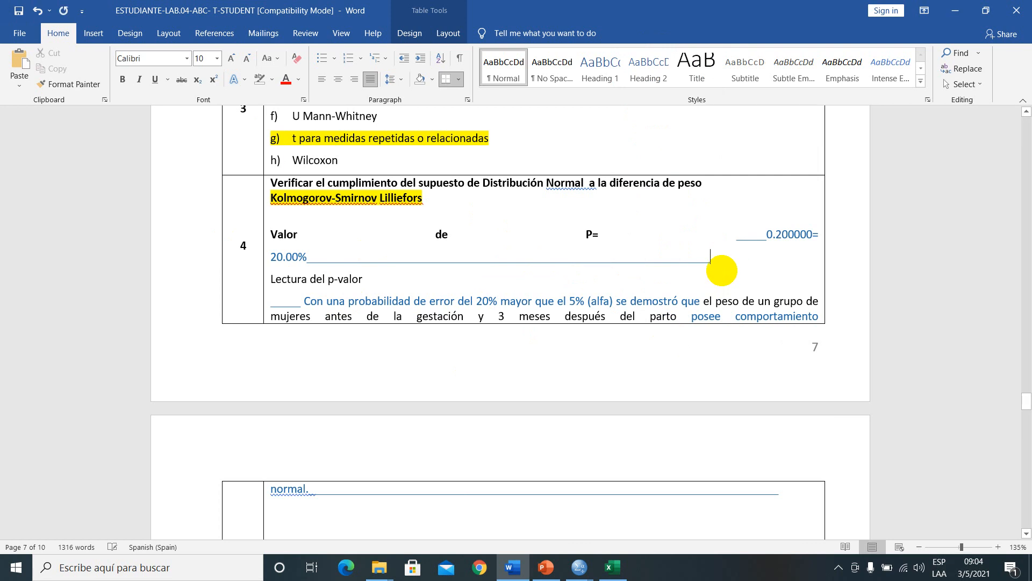
Step: Delete the surplus underscores after "20.00%" so row 4's Valor de P fits on one line
key(BackSpace)
key(BackSpace)
key(BackSpace)
key(BackSpace)
key(BackSpace)
key(BackSpace)
key(BackSpace)
key(BackSpace)
key(BackSpace)
key(BackSpace)
key(BackSpace)
key(BackSpace)
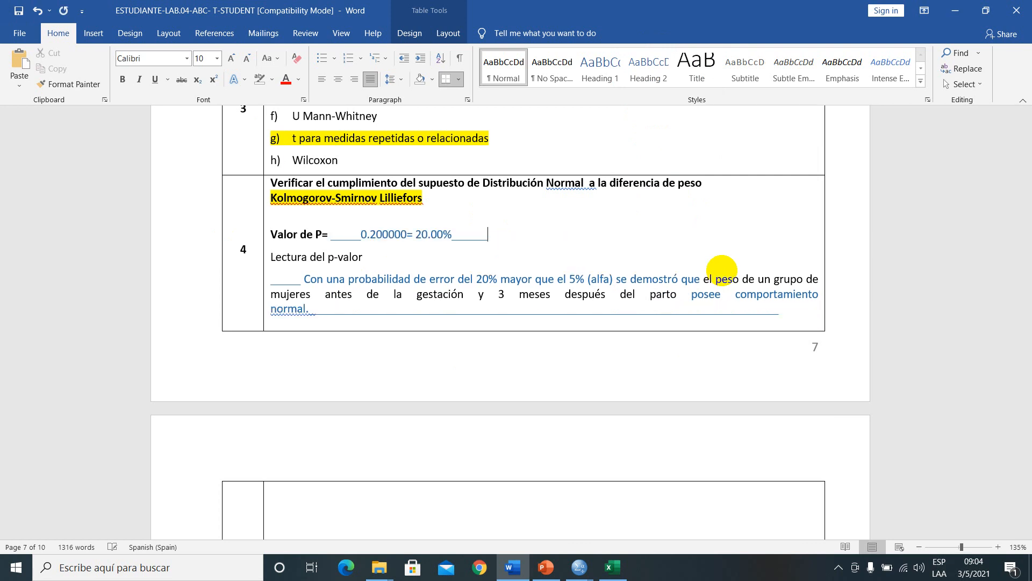
drag(305, 234, 318, 233)
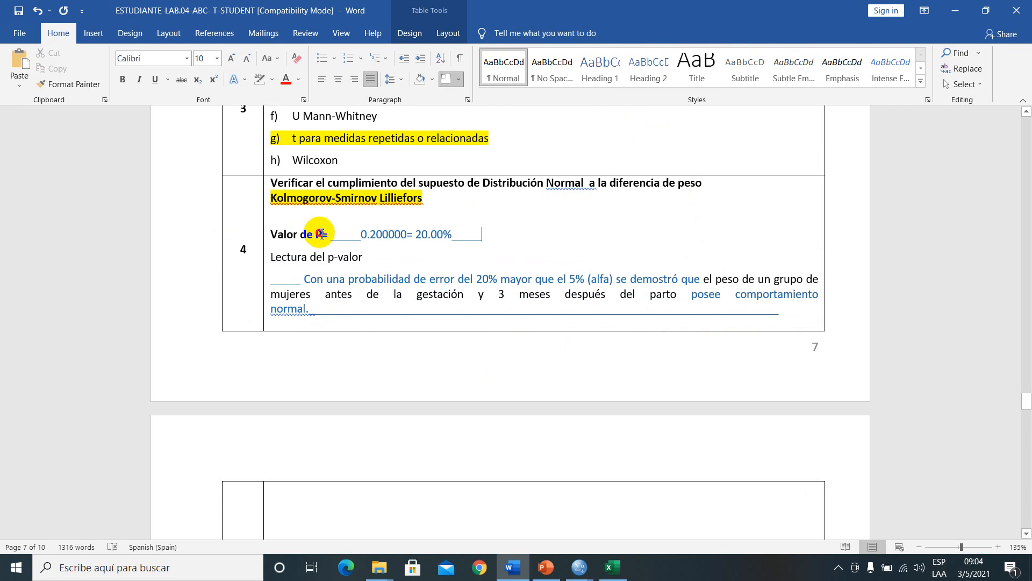
click(383, 237)
drag(307, 238, 324, 235)
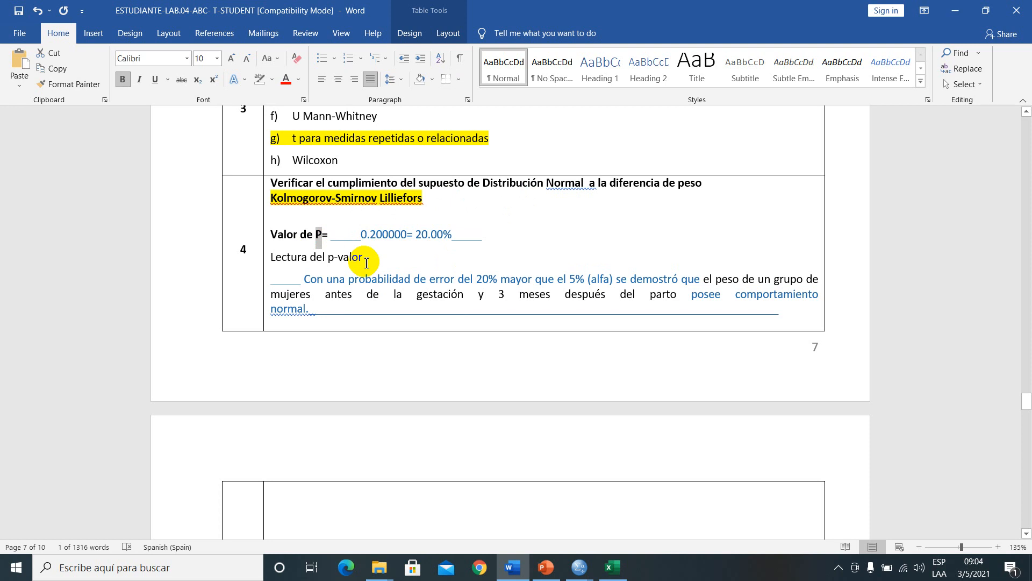
click(359, 237)
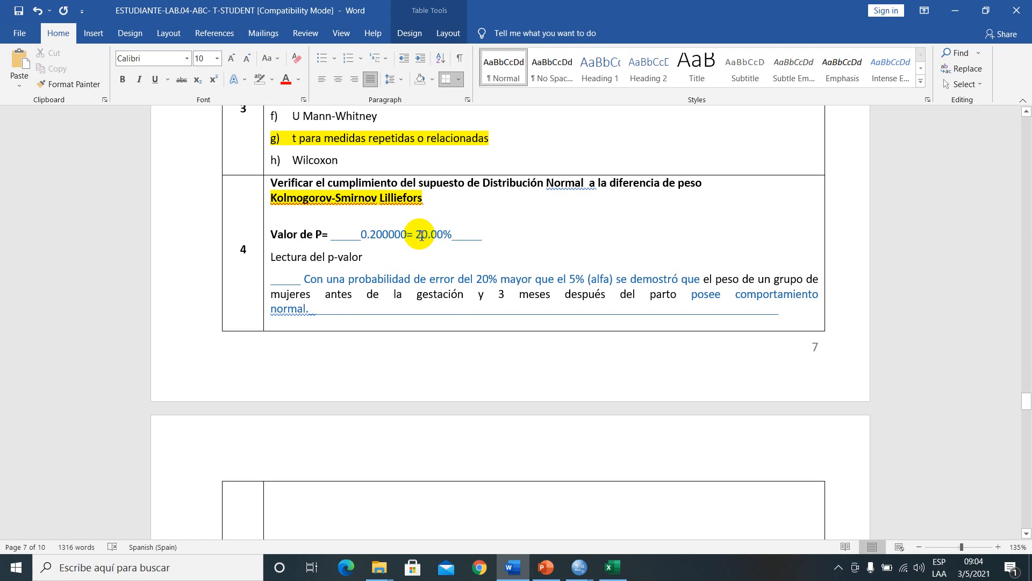
drag(422, 237, 469, 240)
Step: Add "es mayor que el 5%, se acepta la H0" at the end of row 4's Valor de P line
click(512, 245)
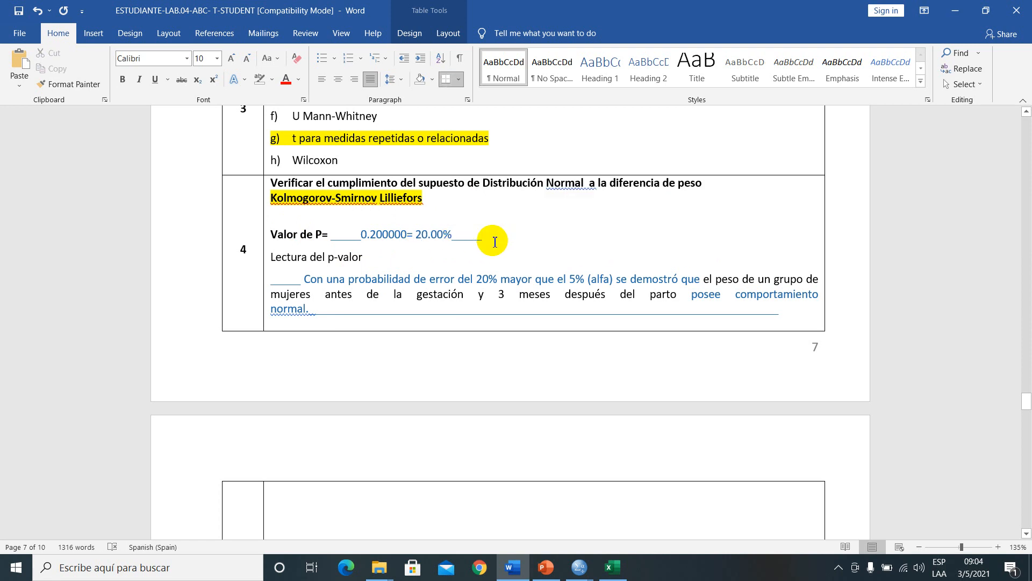
text(es mayor que el 5%, se ah)
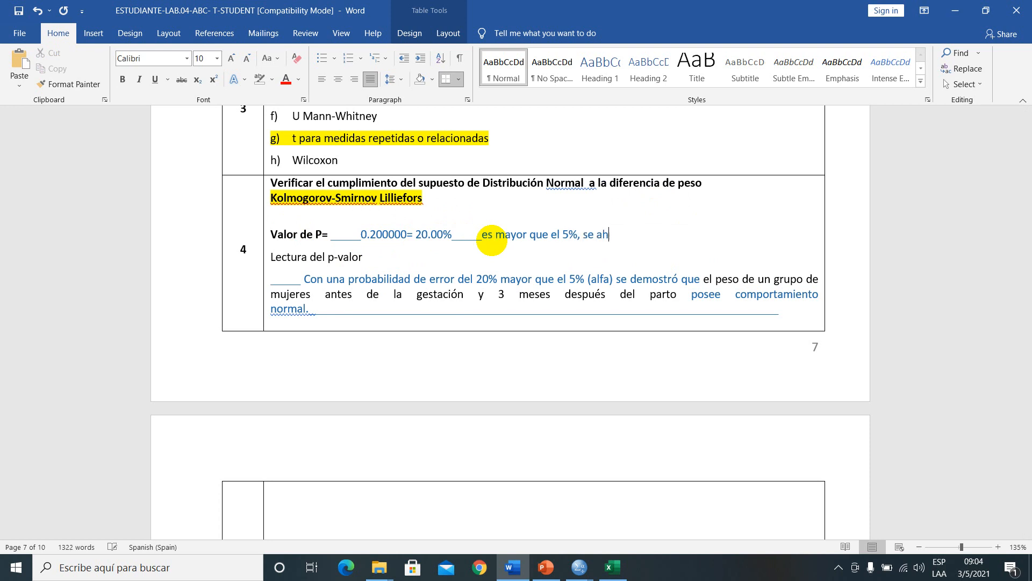
text(la)
key(Caps_Lock)
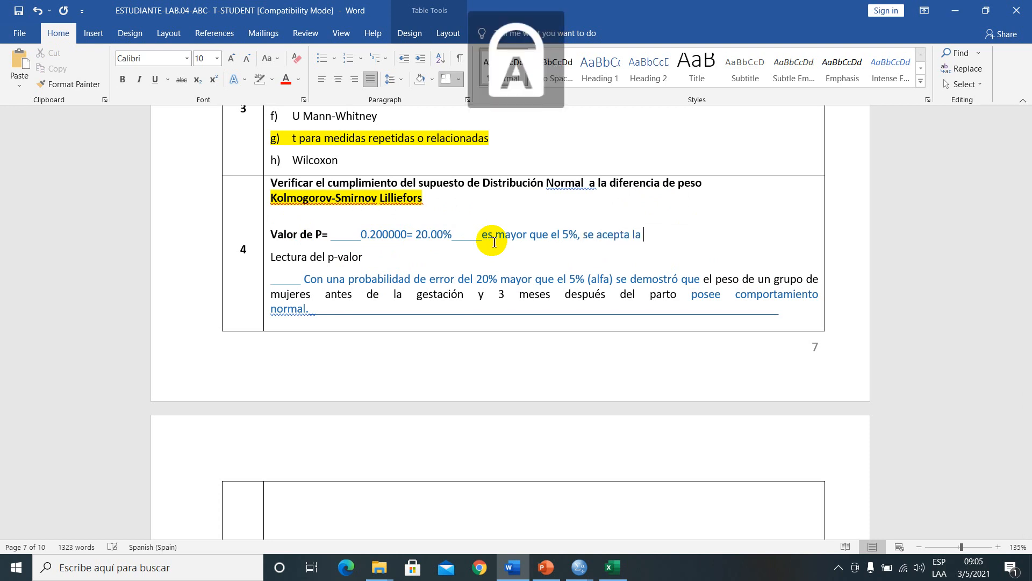
text(H0)
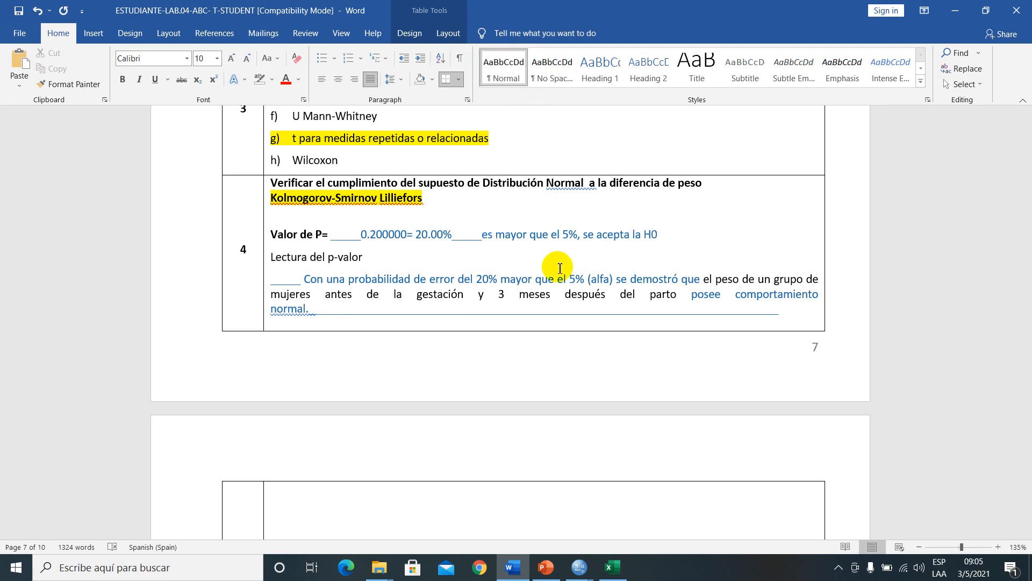
drag(643, 232, 641, 234)
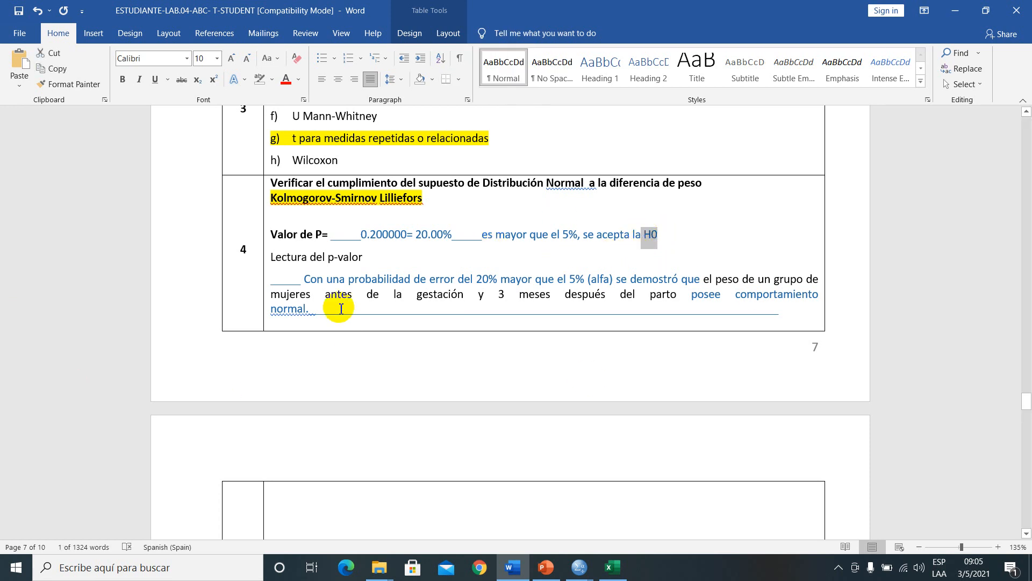
click(537, 262)
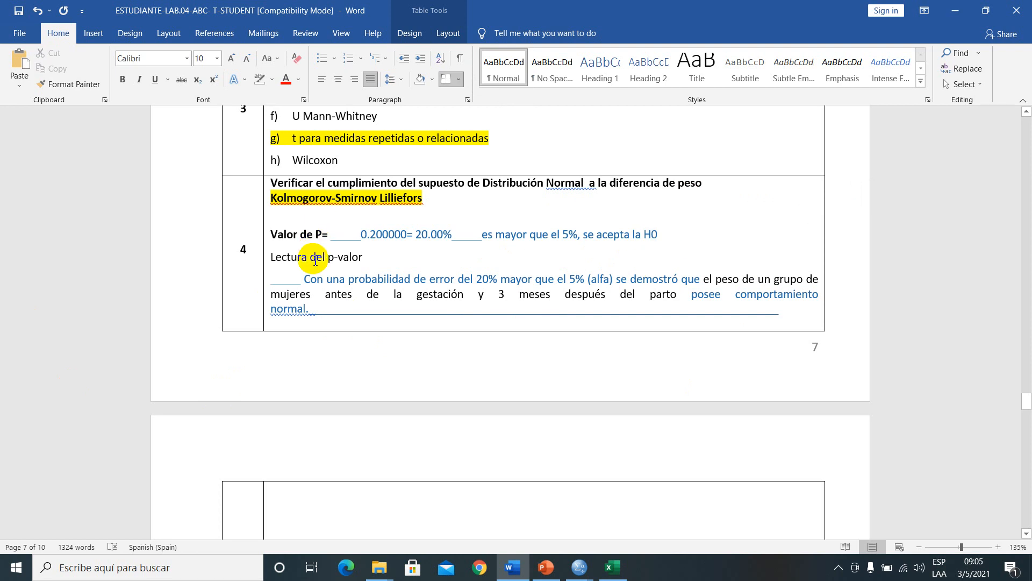
drag(310, 280, 461, 307)
click(380, 256)
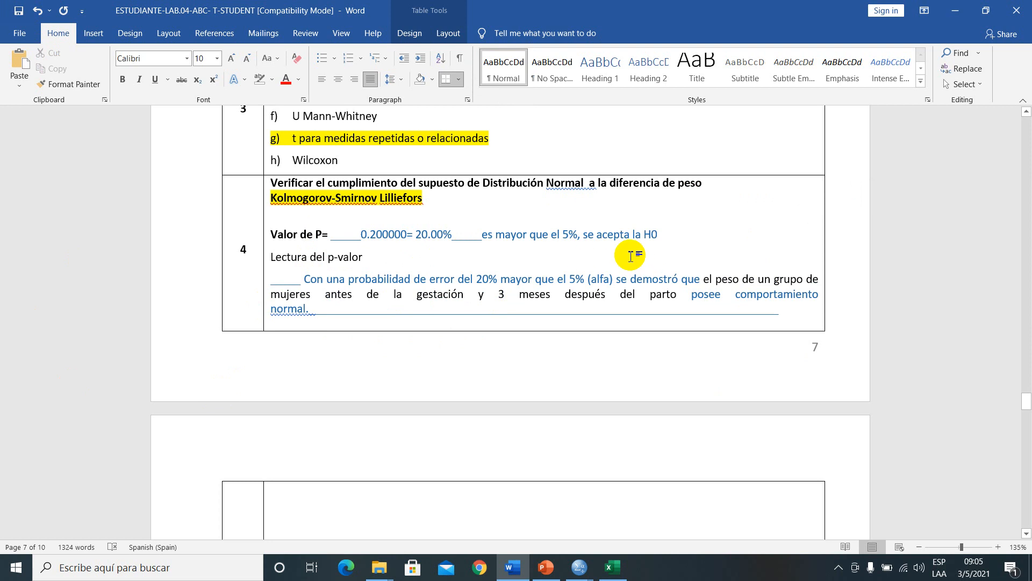
Step: Switch to the Muestras relacionadas presentation in PowerPoint and view the table of tests by objective and variable type on slide 3
scroll(396, 281, down, 3)
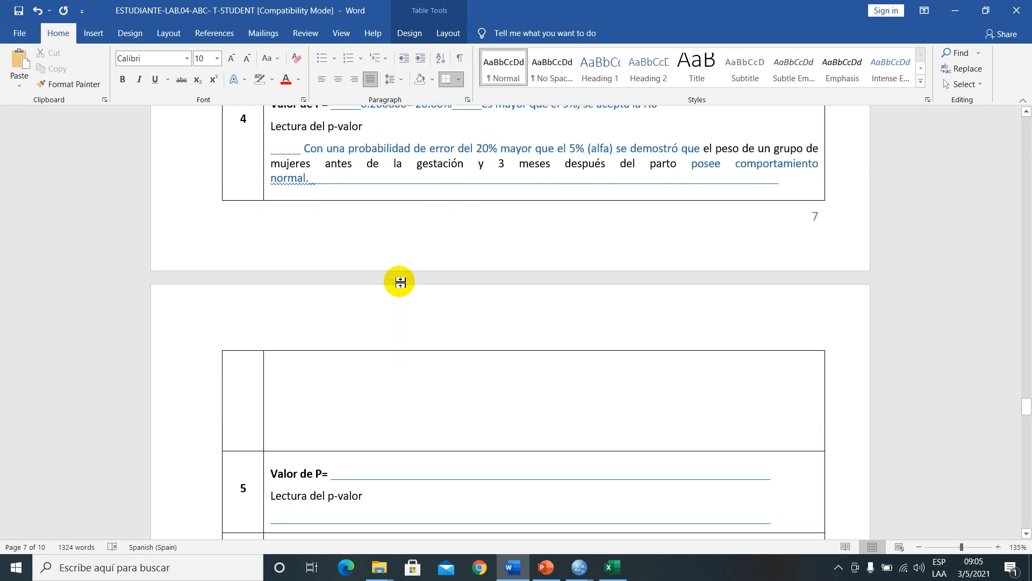
scroll(365, 235, up, 2)
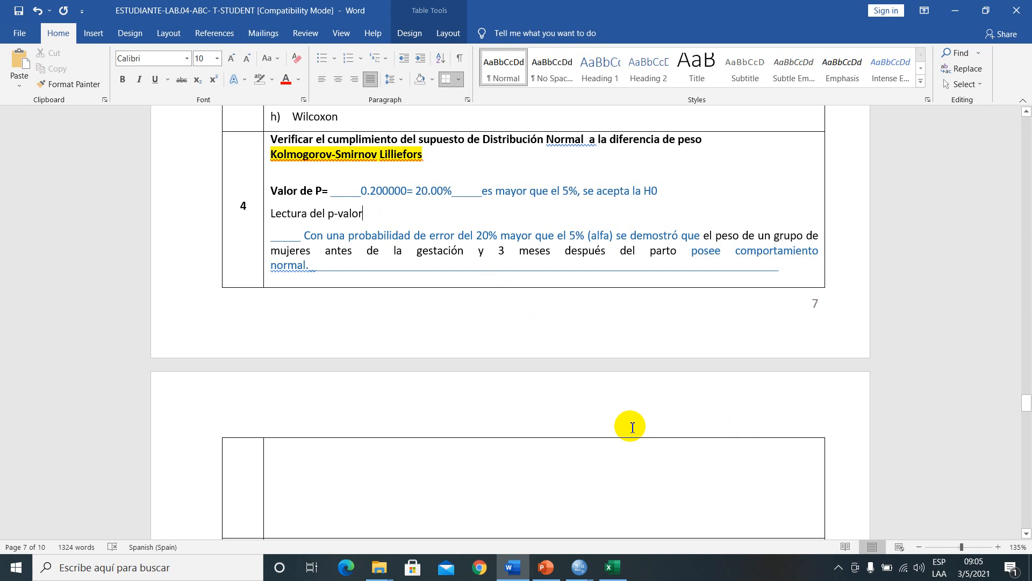
click(553, 569)
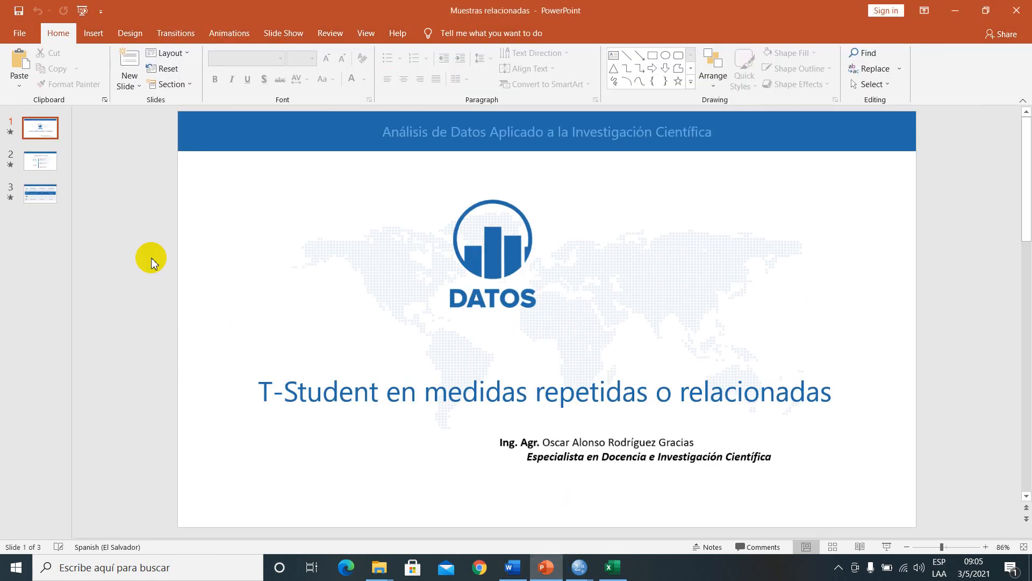
click(35, 209)
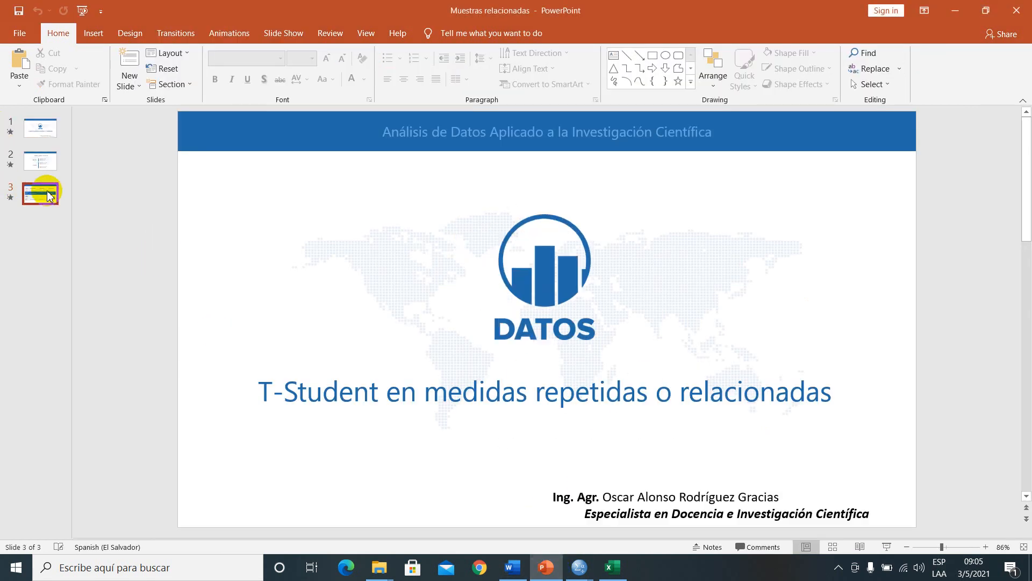
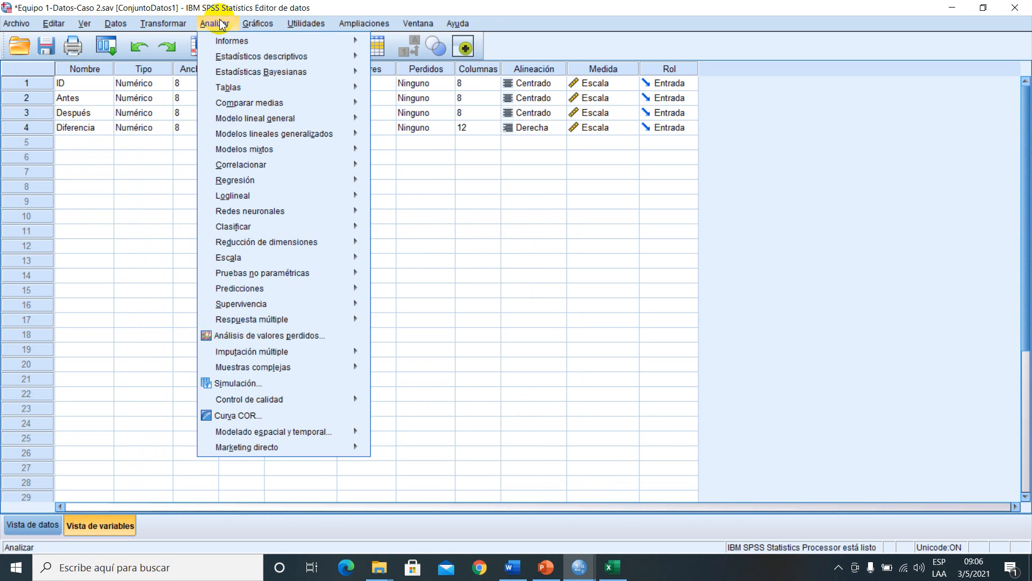
mouse_move(349, 273)
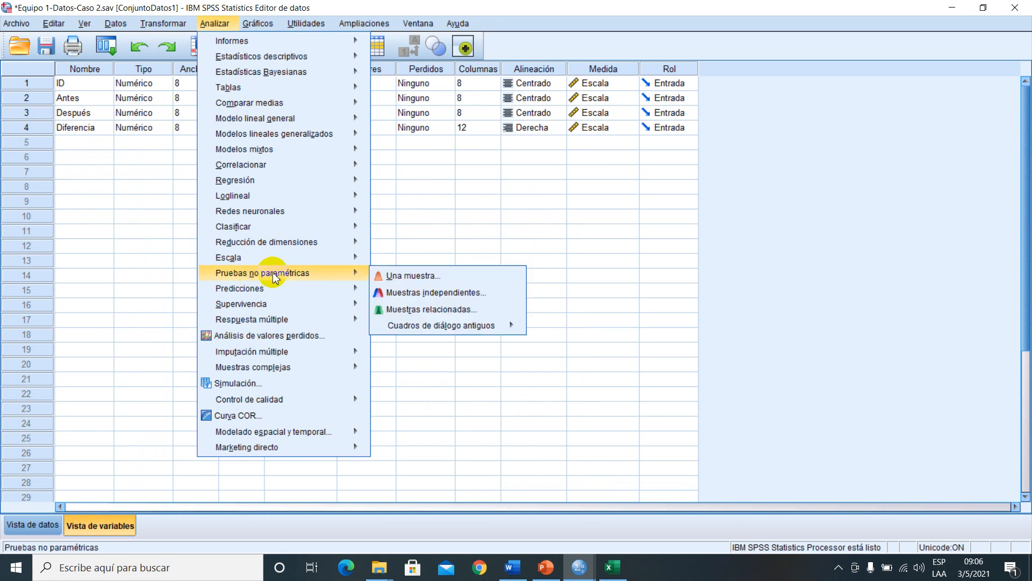
mouse_move(442, 328)
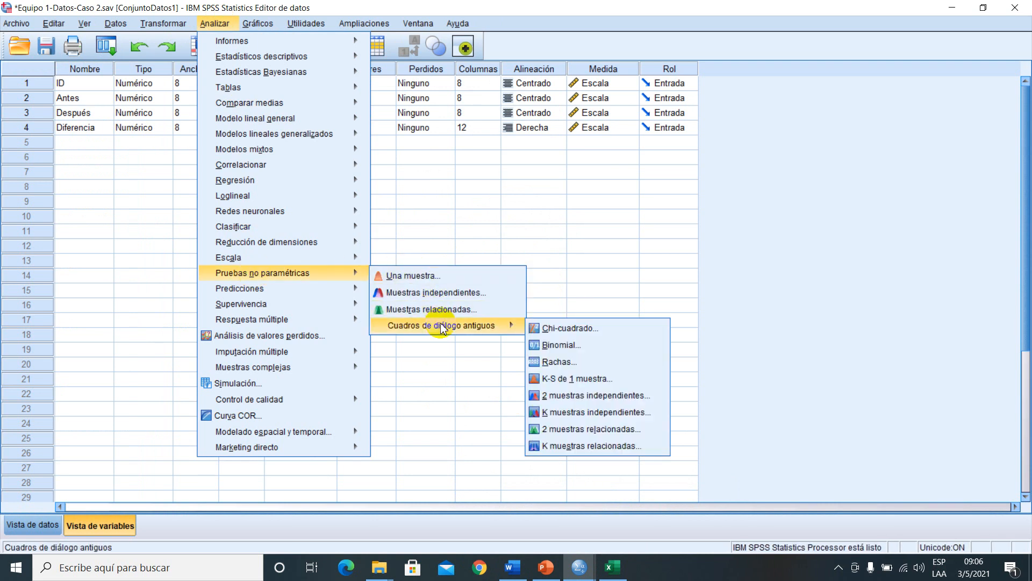
click(603, 430)
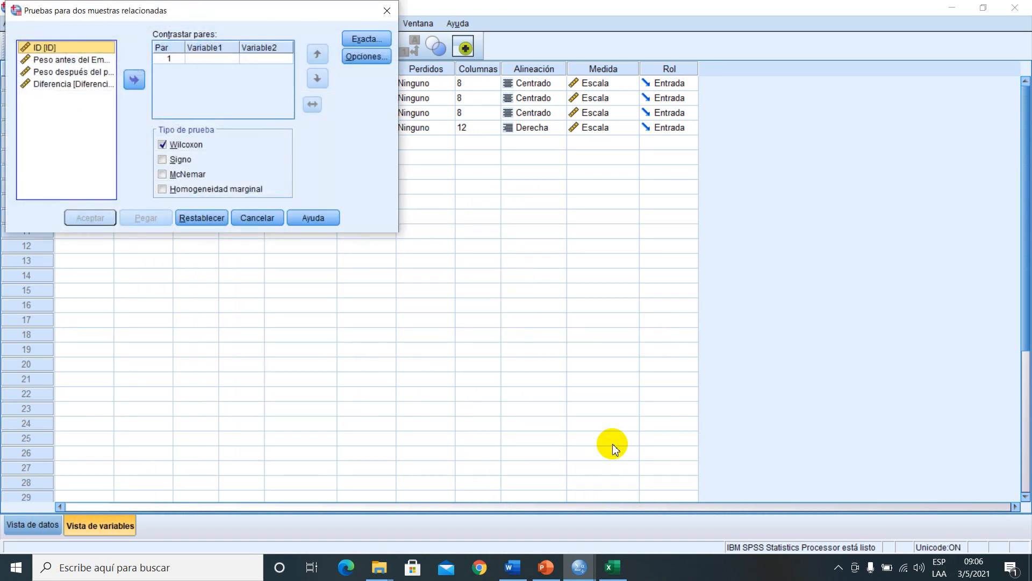
drag(242, 14, 415, 67)
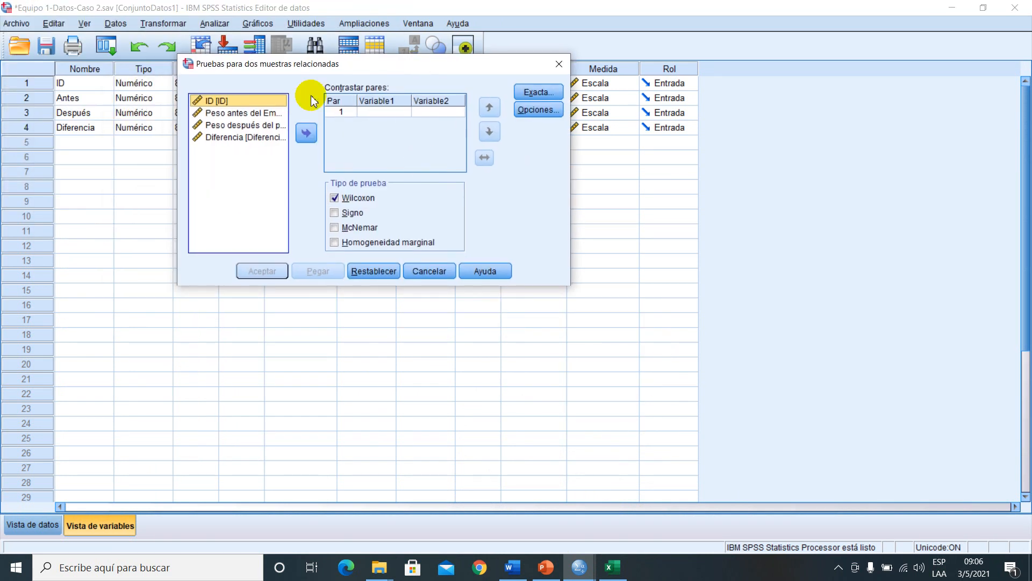
click(244, 125)
click(307, 133)
click(242, 113)
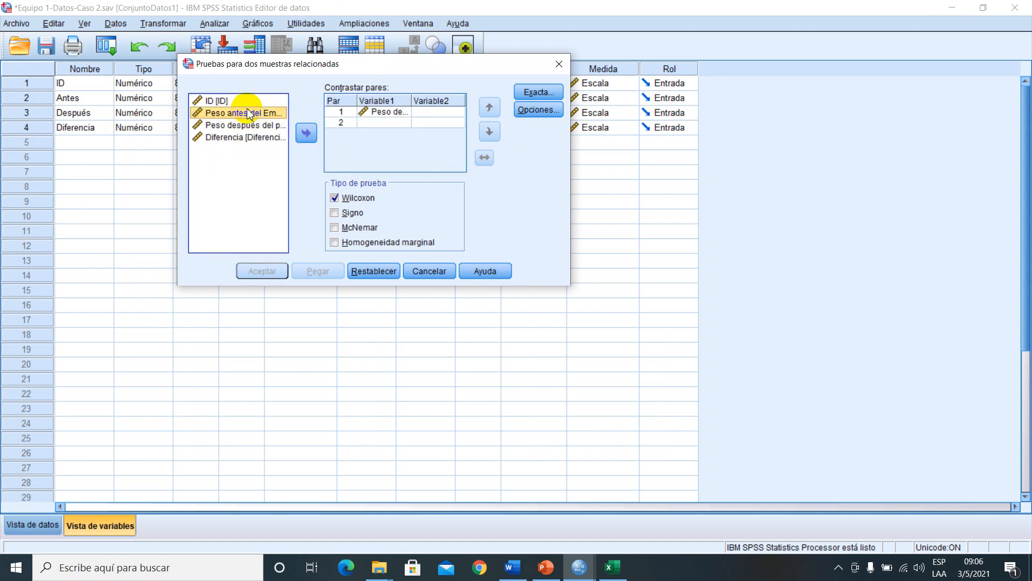
click(309, 136)
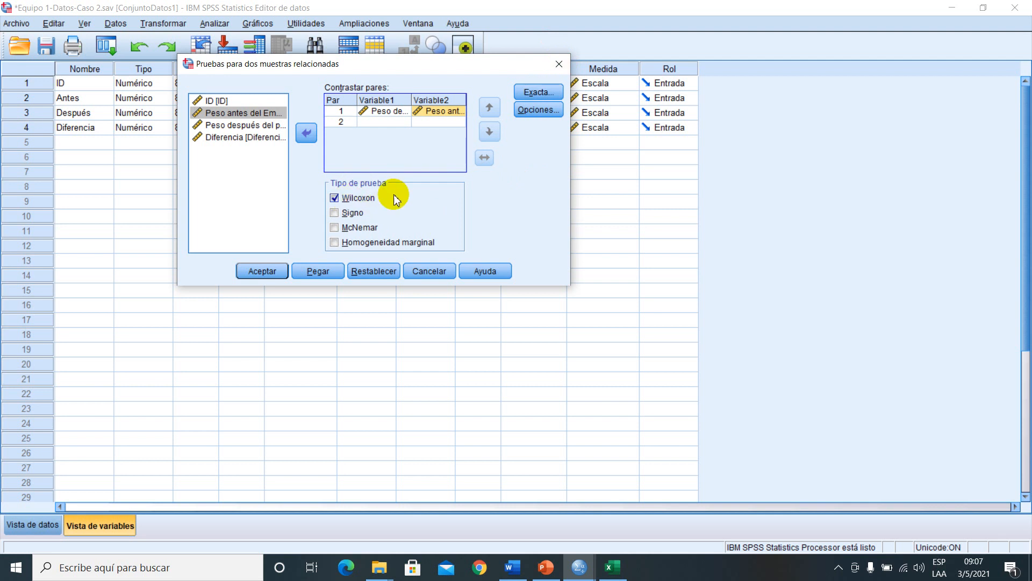
click(560, 65)
Step: Examine the Kolmogorov-Smirnov significance of Diferencia in the Pruebas de normalidad table of the SPSS results
mouse_move(587, 575)
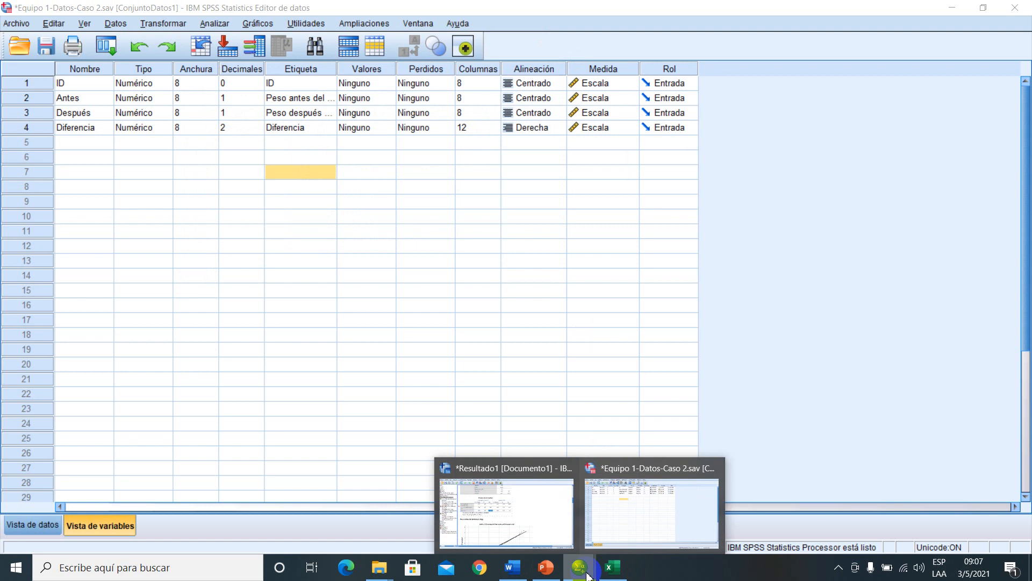
click(565, 519)
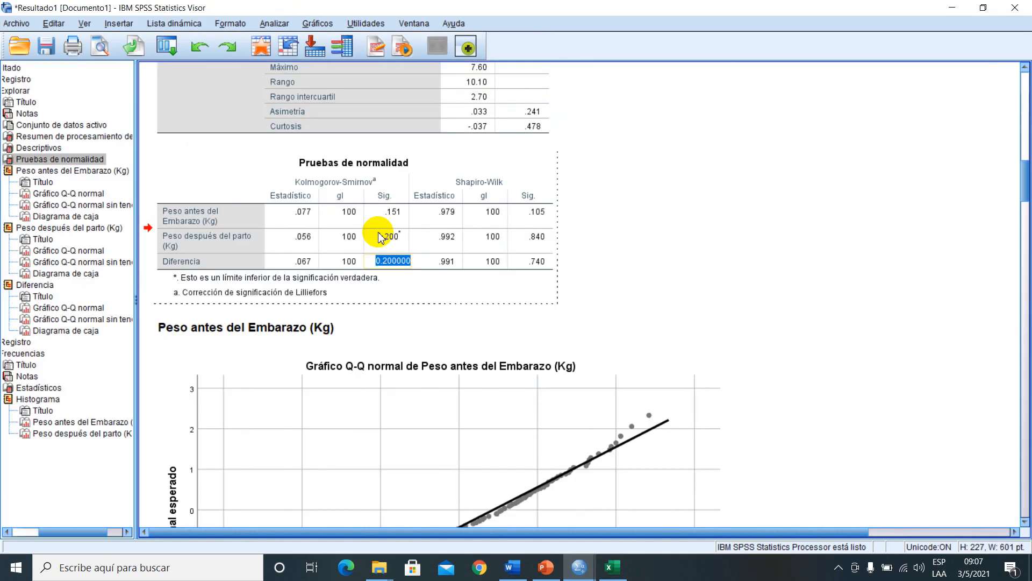
mouse_move(380, 250)
Step: In the Word worksheet, delete surplus blank lines from the empty table cell above row 5
click(511, 569)
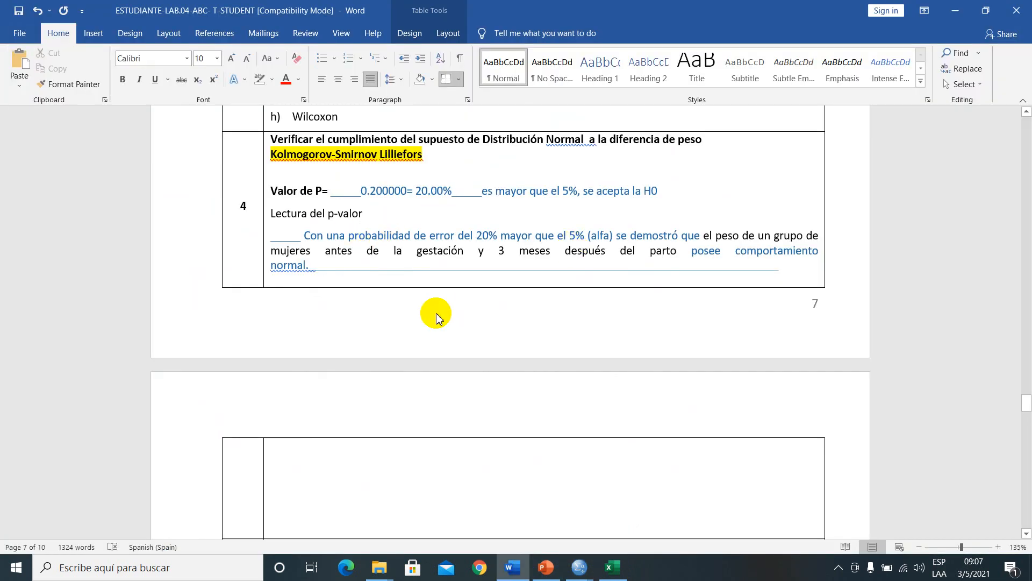
scroll(438, 375, down, 3)
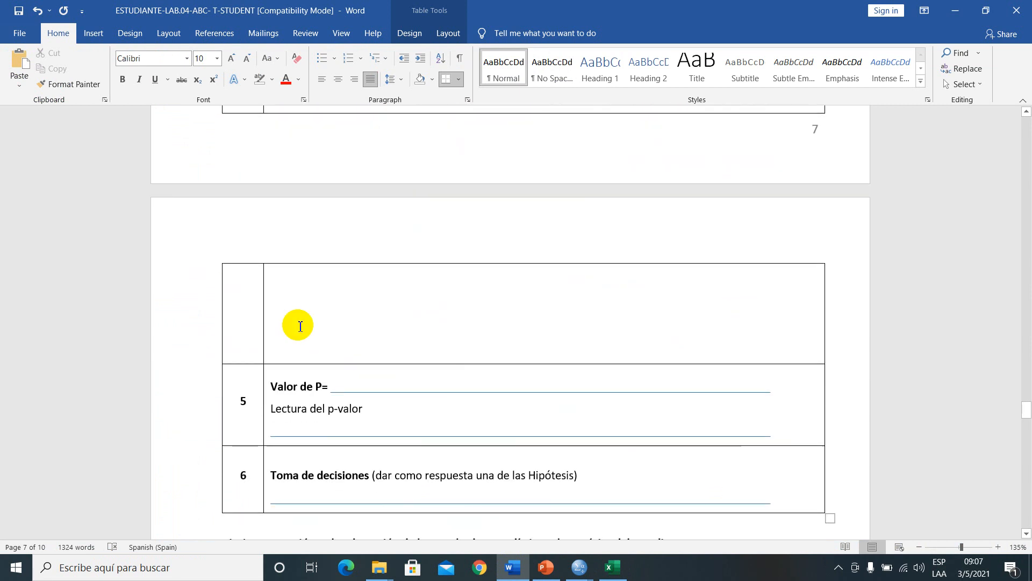
scroll(292, 337, down, 3)
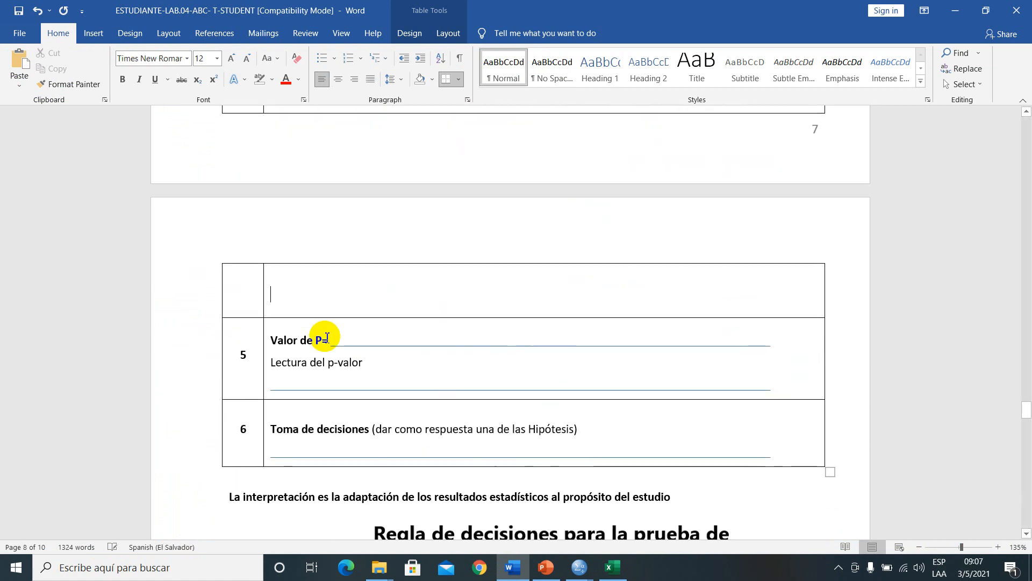
double_click(292, 298)
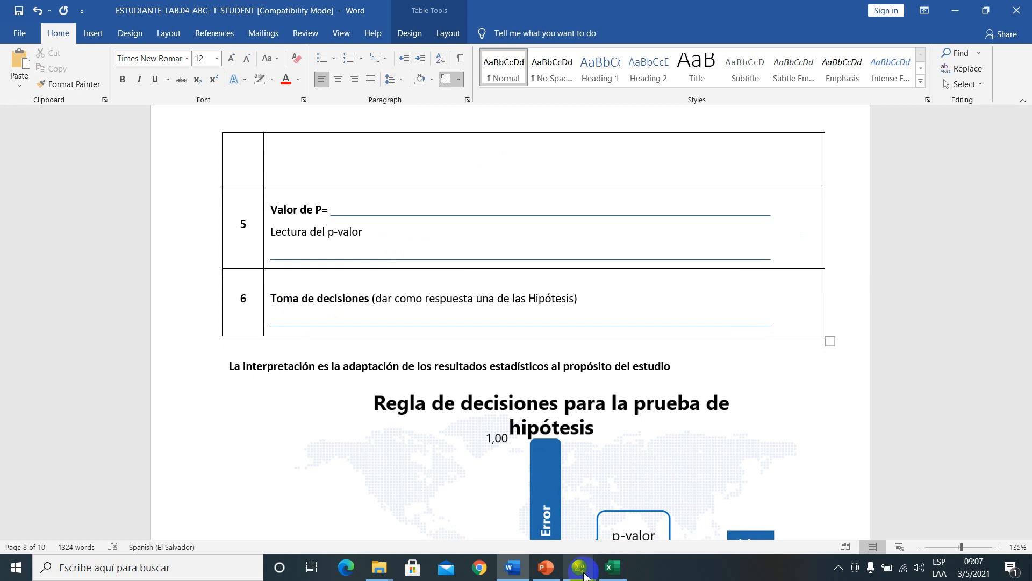
Step: In the SPSS data editor, run a related-samples T test pairing Peso después del parto (Kg) with Peso antes del Embarazo (Kg)
mouse_move(580, 569)
click(629, 511)
click(215, 24)
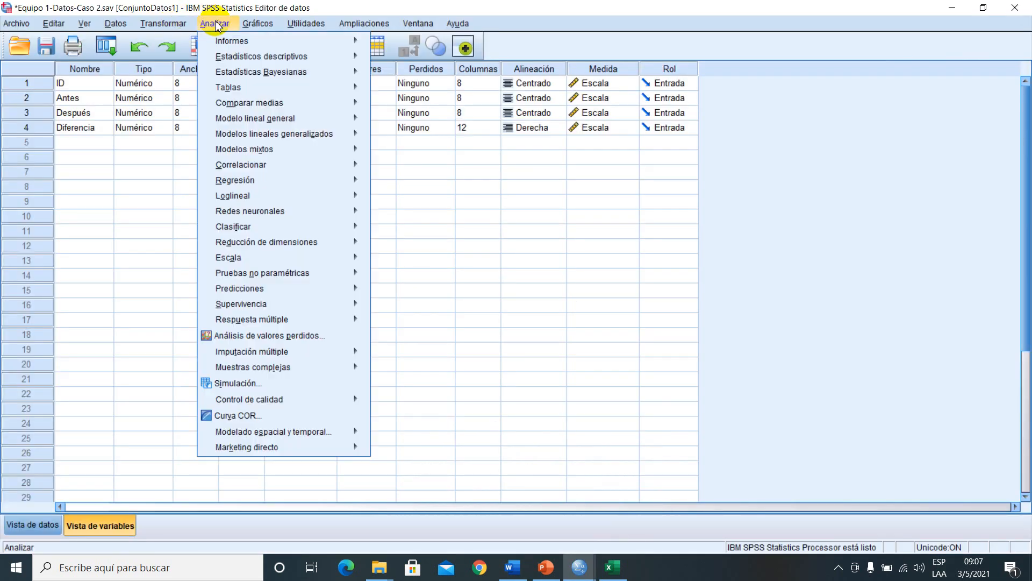
click(260, 103)
click(460, 106)
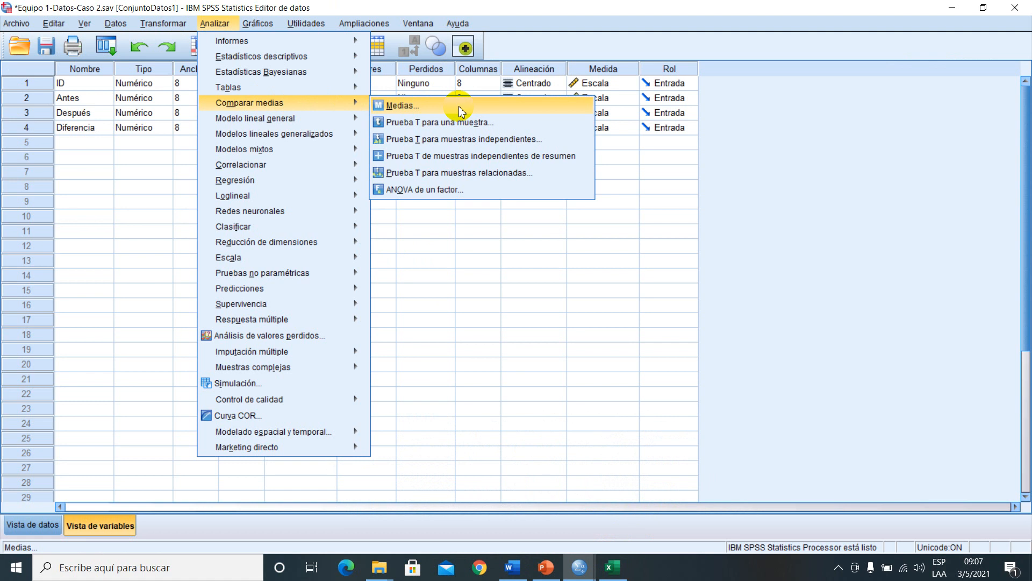
click(534, 172)
drag(310, 16, 492, 53)
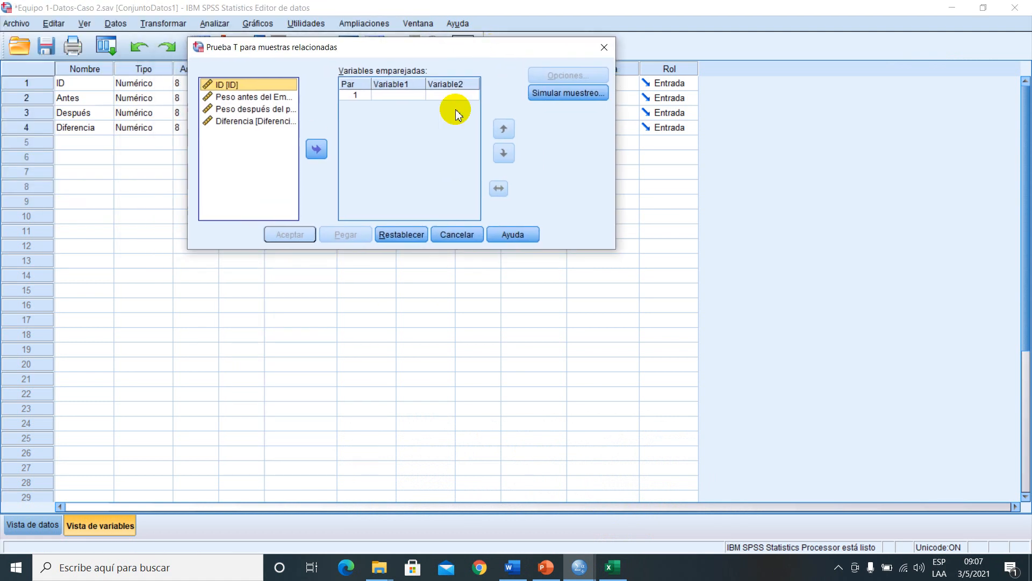
click(277, 111)
click(317, 149)
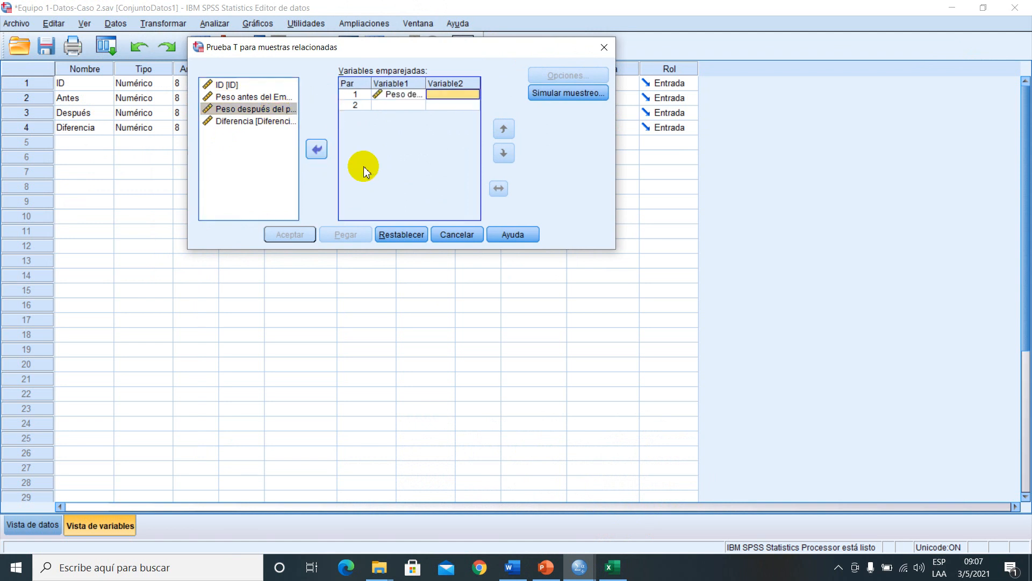
click(253, 98)
click(319, 151)
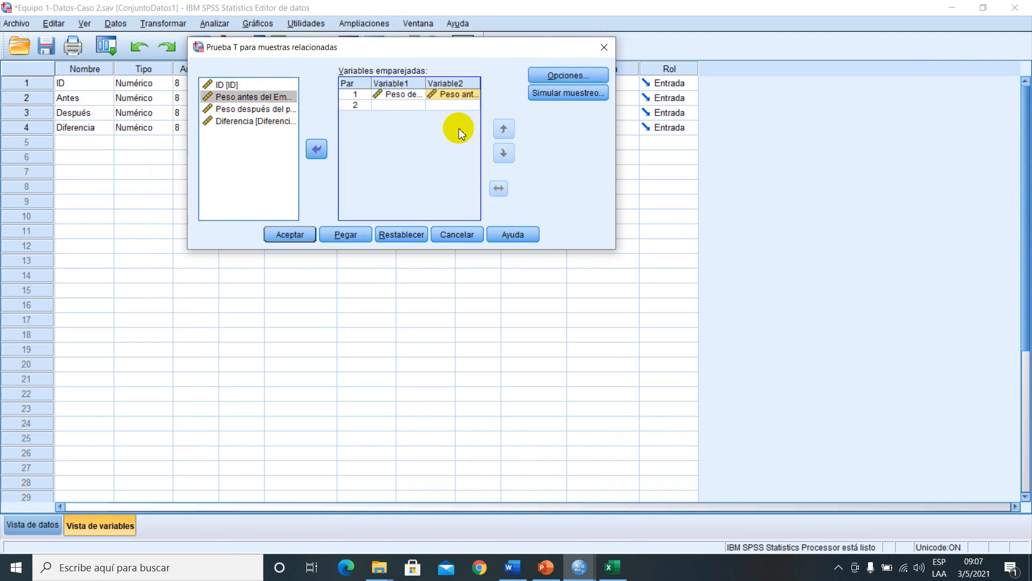
click(291, 234)
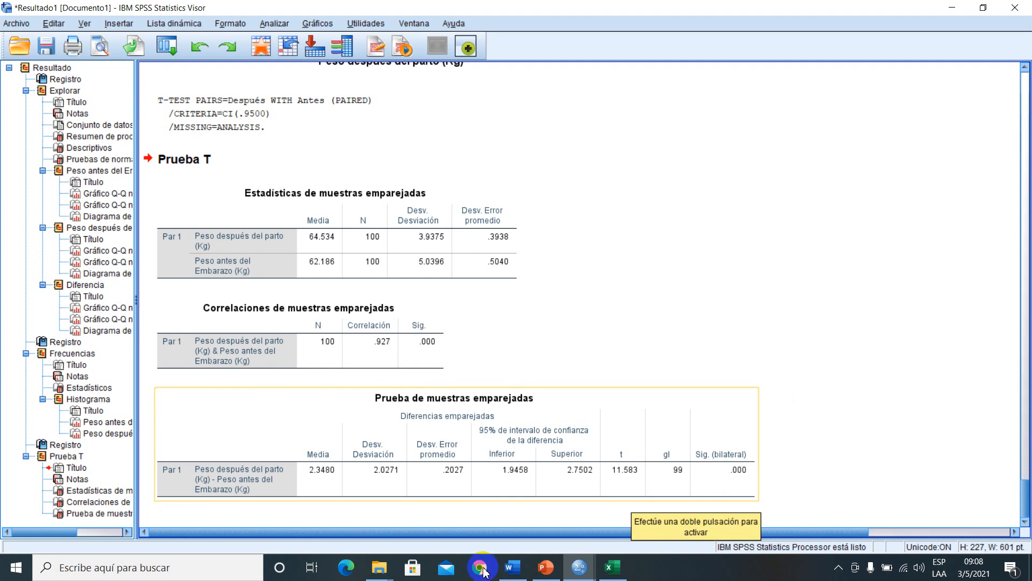
Step: Switch to the Word worksheet and review Case 2's Planteamiento, hypotheses and test selection, down to the blank row 5
key(alt+Tab)
scroll(315, 403, up, 10)
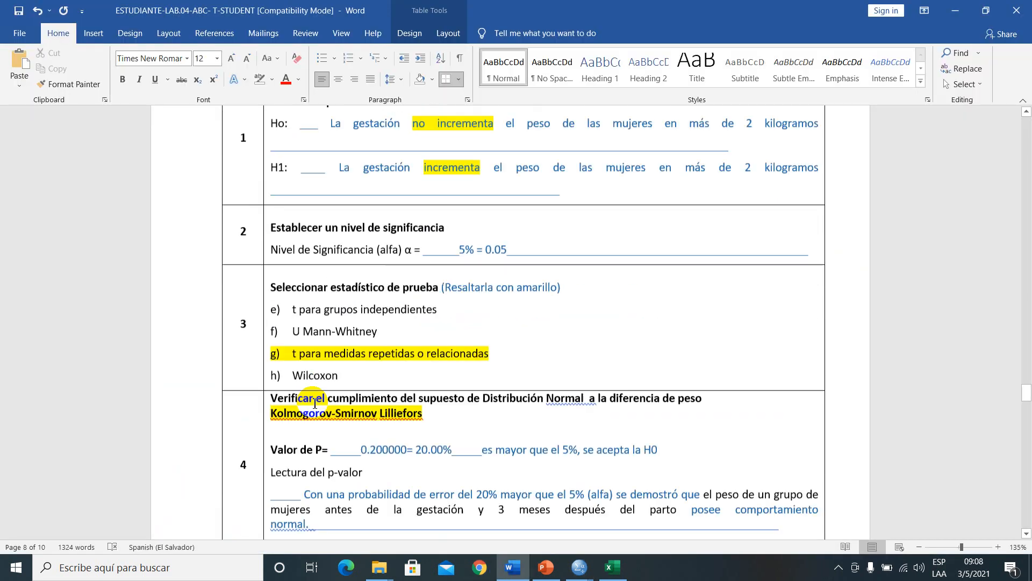
scroll(398, 345, up, 12)
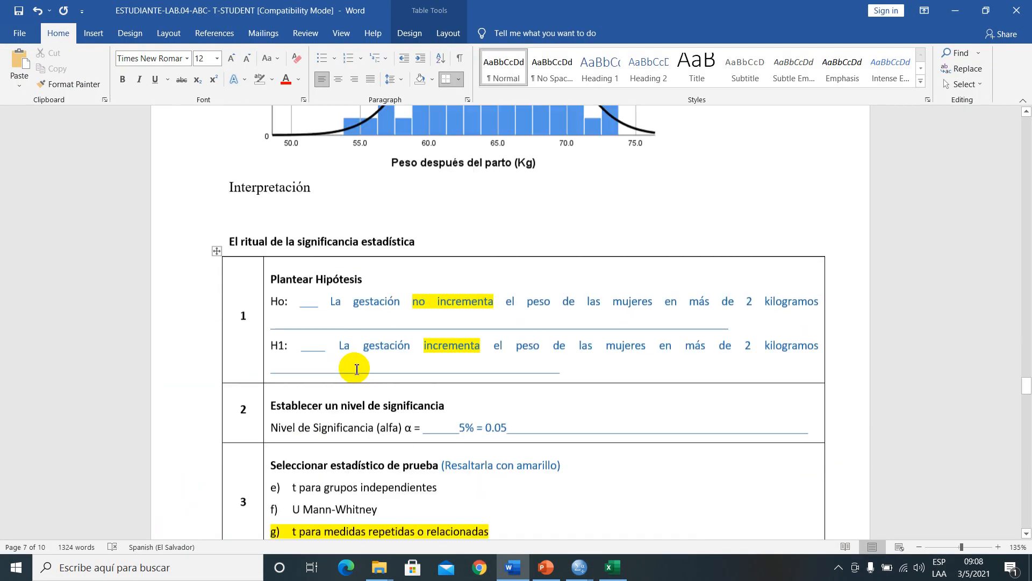
scroll(355, 365, up, 10)
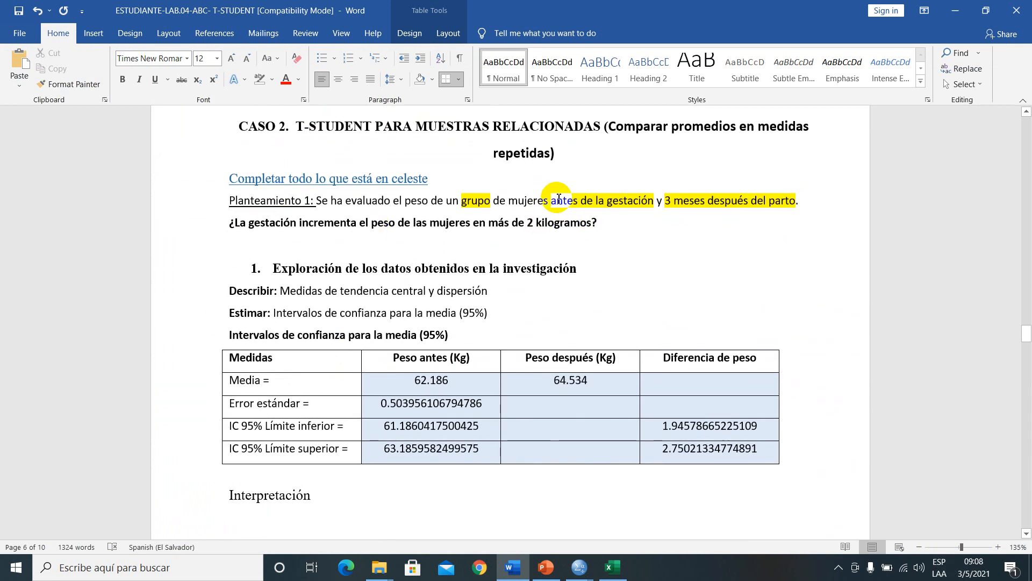
drag(559, 199, 742, 194)
click(638, 230)
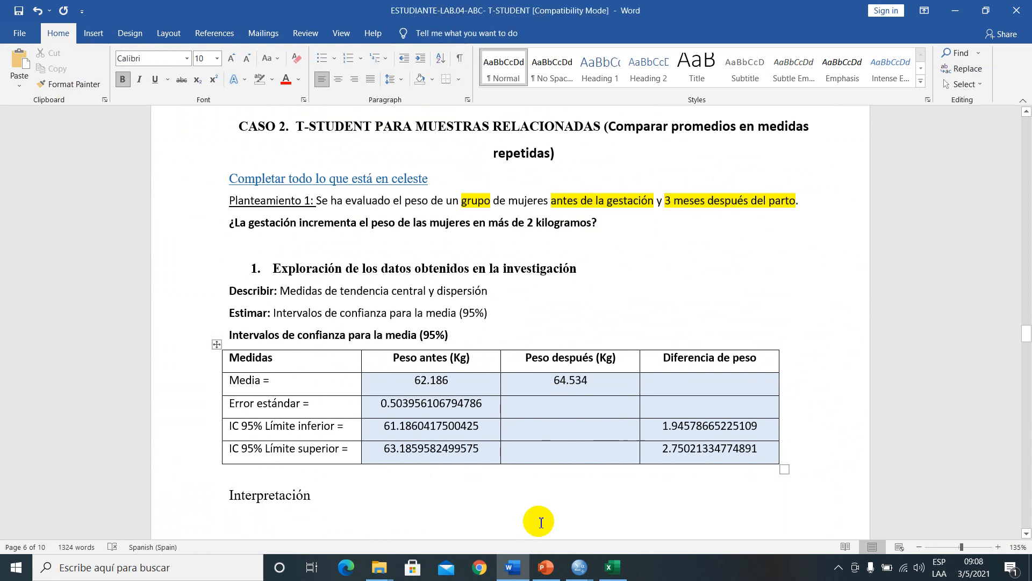
scroll(480, 302, down, 20)
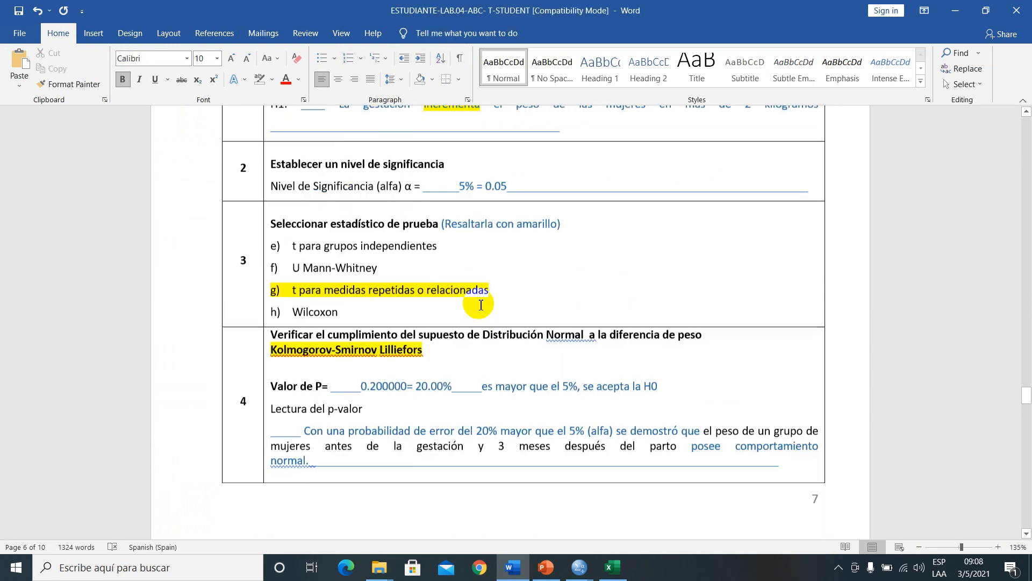
scroll(480, 305, down, 7)
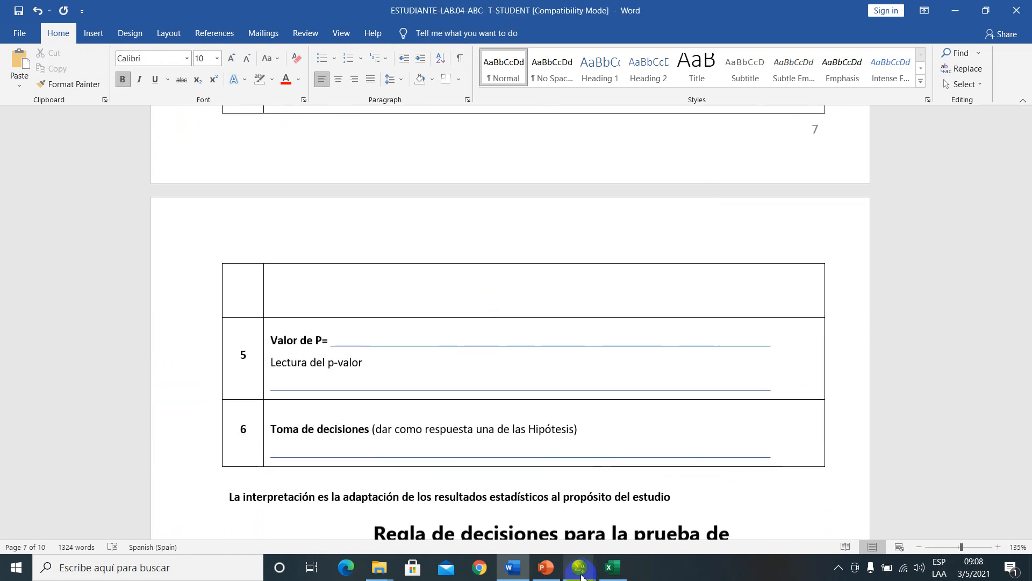
Step: Inspect the Sig. (bilateral) cell of the Prueba de muestras emparejadas table in the SPSS results, then close the table editor
mouse_move(582, 576)
click(553, 519)
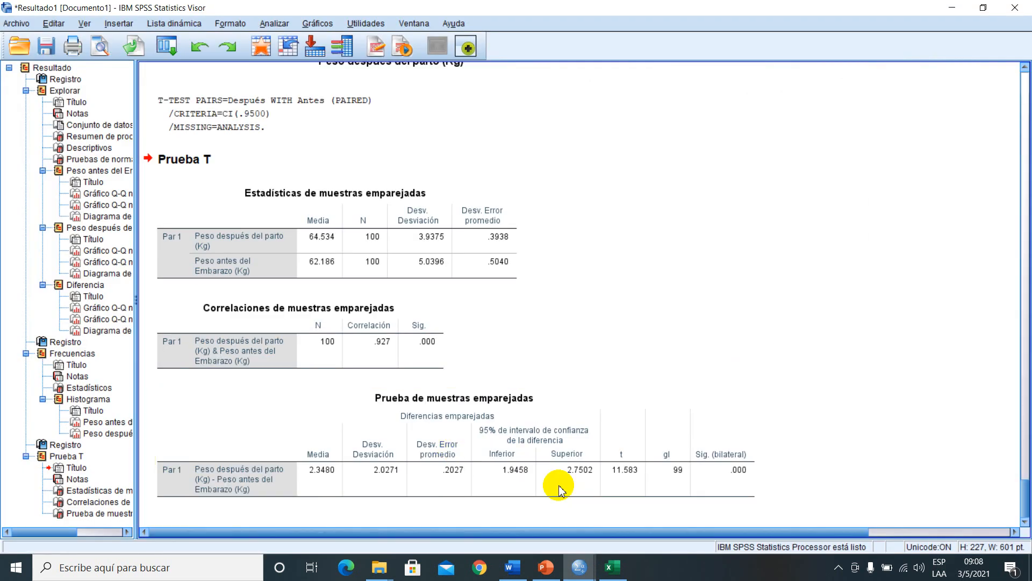
double_click(737, 466)
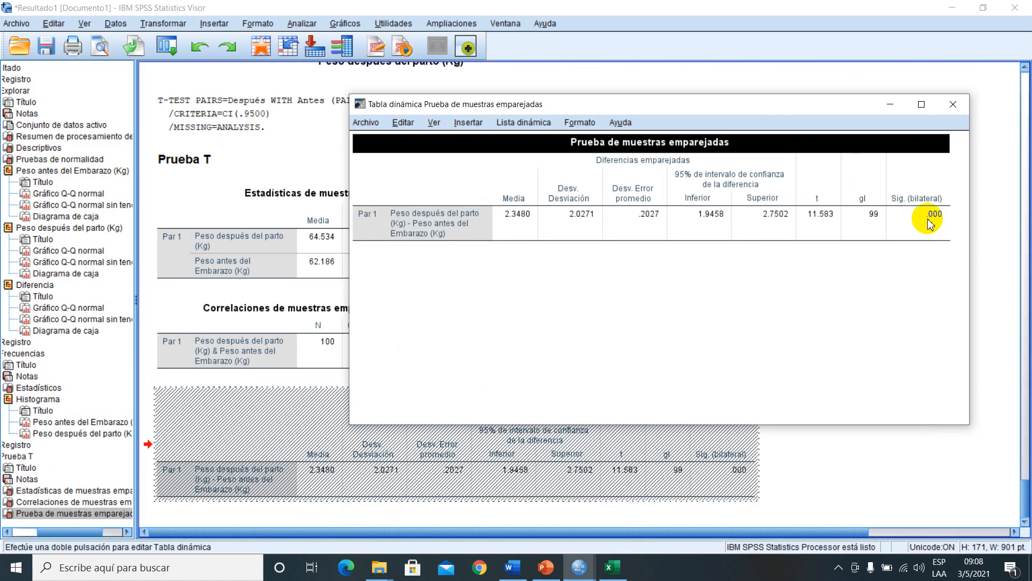
click(929, 218)
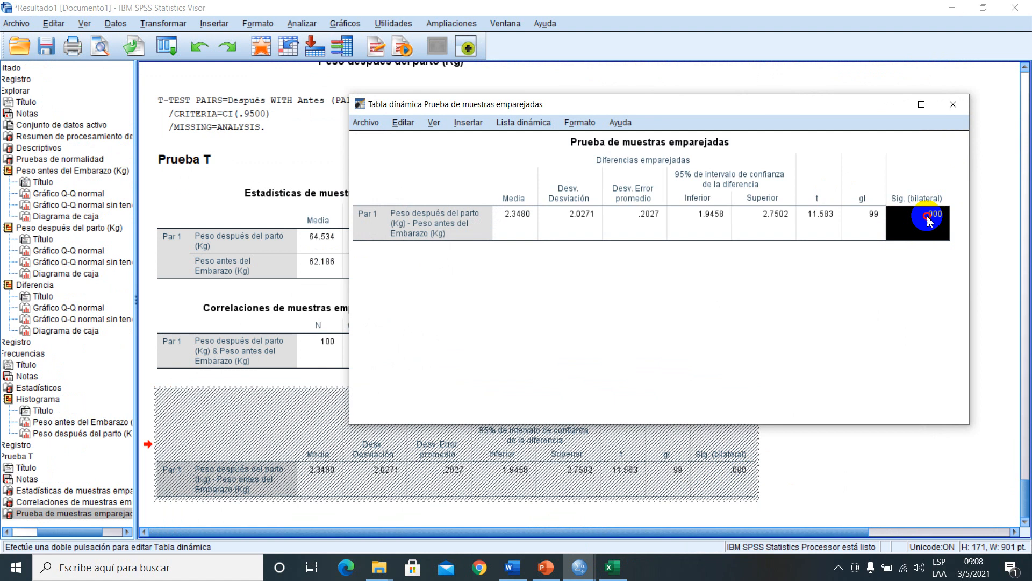
click(953, 104)
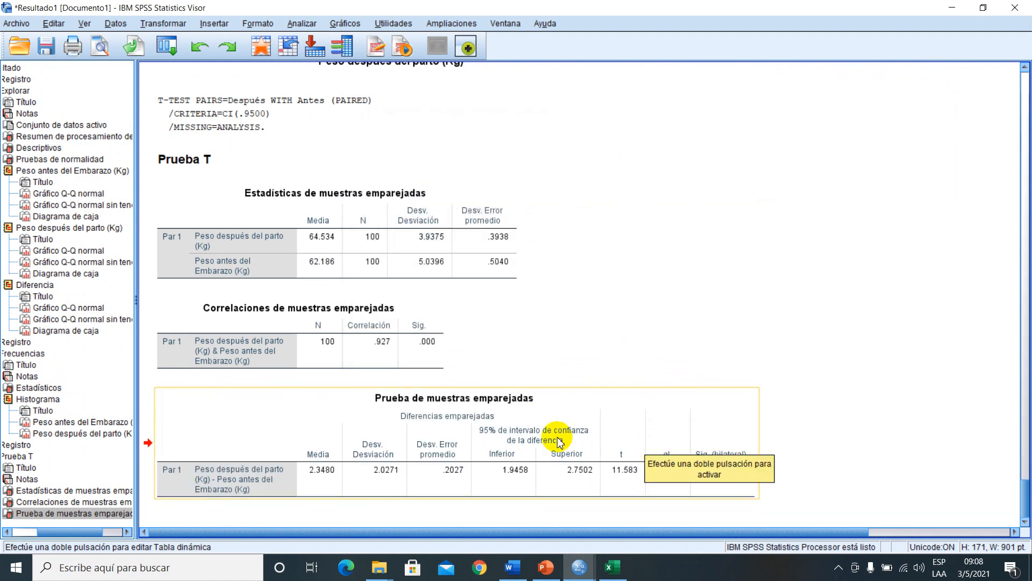
Step: Switch to the PowerPoint presentation and view slide 2 on one-tailed and two-tailed hypothesis tests
click(546, 577)
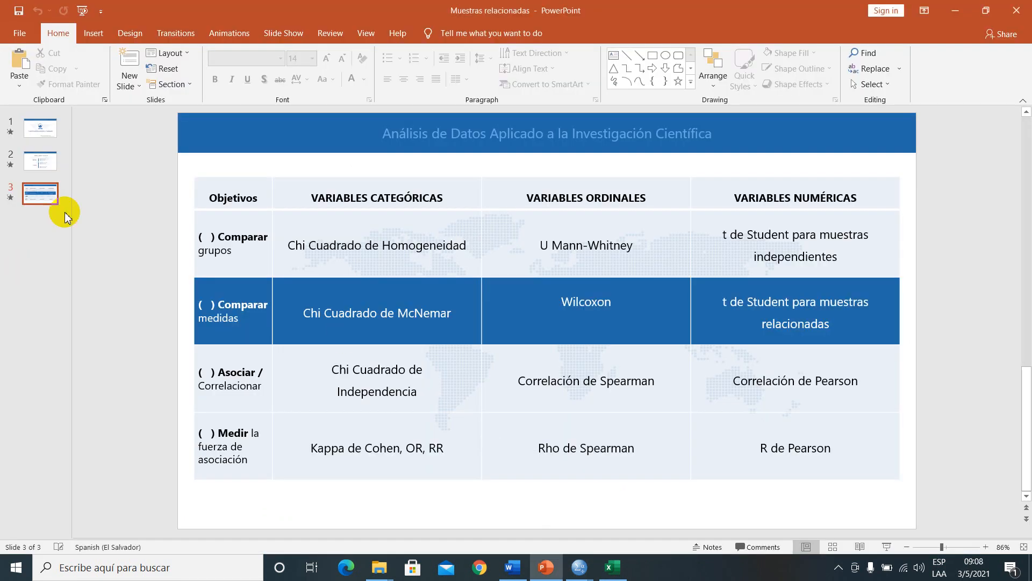
click(47, 169)
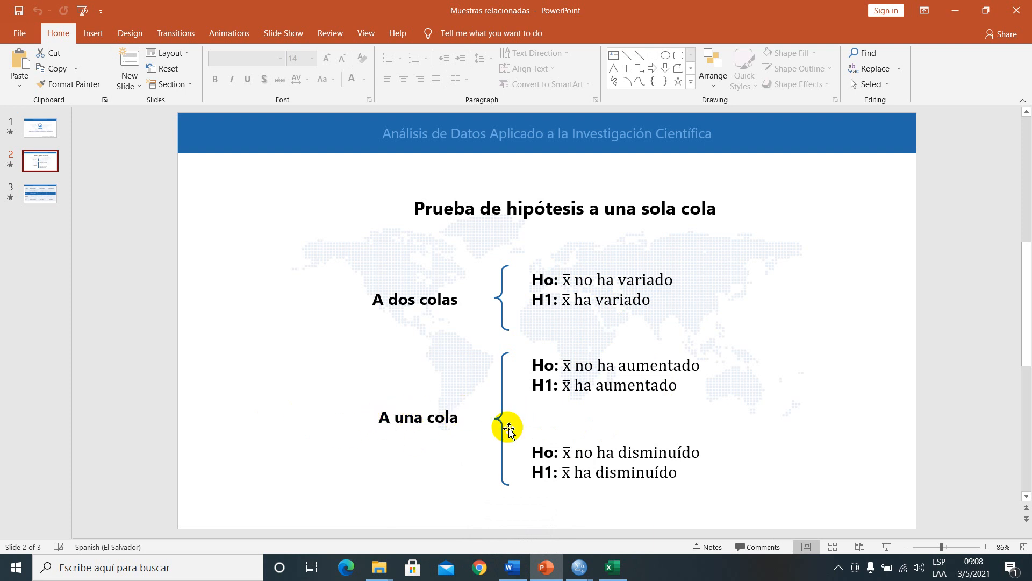
Step: Switch to the SPSS data editor's variable view, locate the Diferencia variable and widen the Etiqueta column
mouse_move(578, 573)
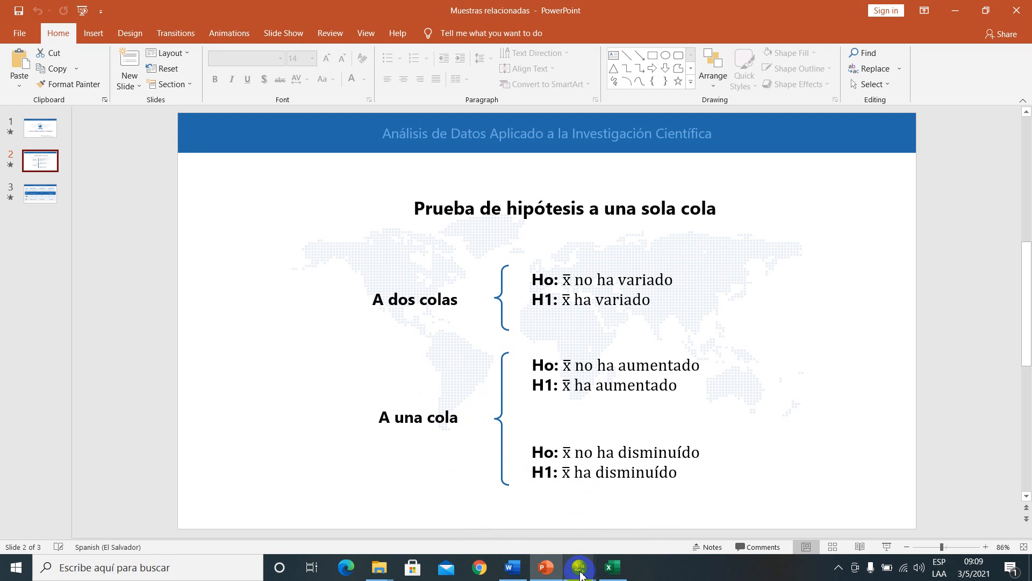
click(634, 508)
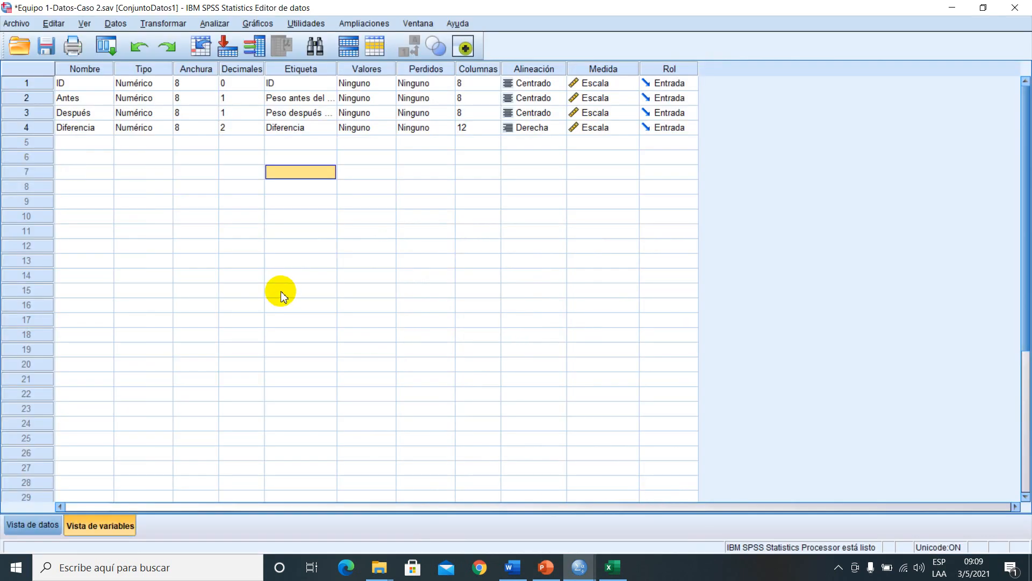
click(297, 127)
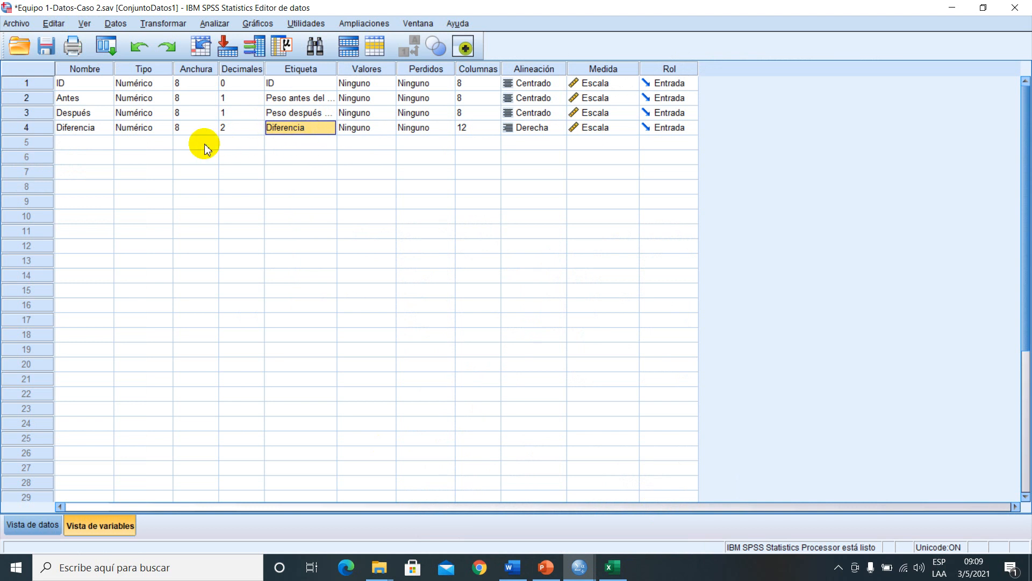
click(299, 131)
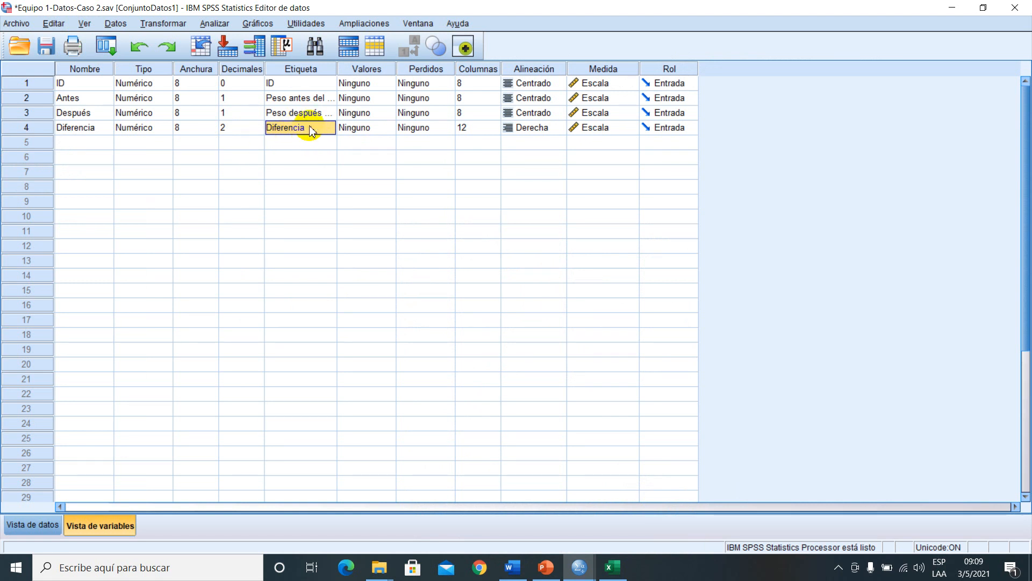
click(288, 152)
click(297, 125)
drag(337, 72, 362, 72)
click(210, 24)
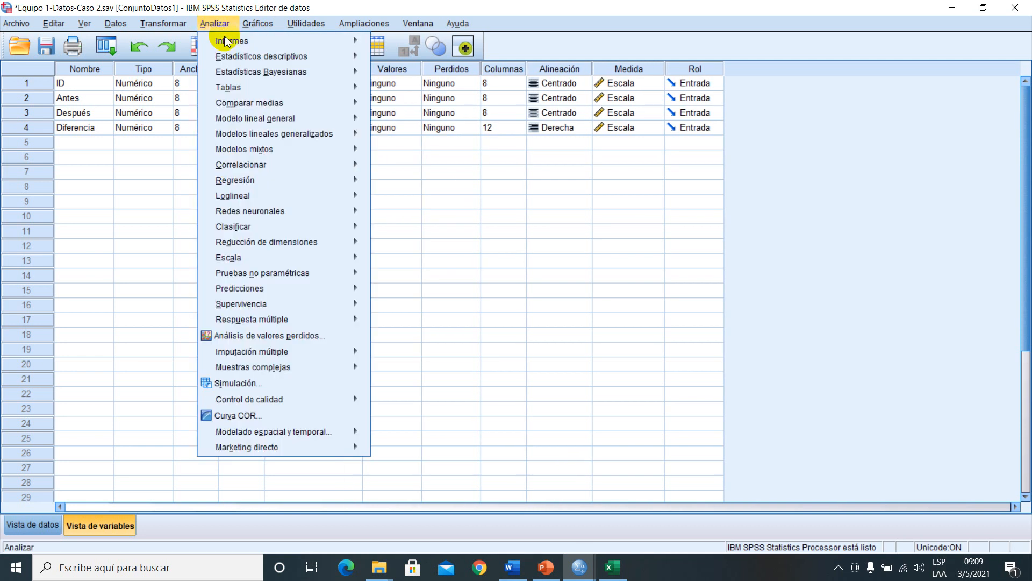
mouse_move(260, 102)
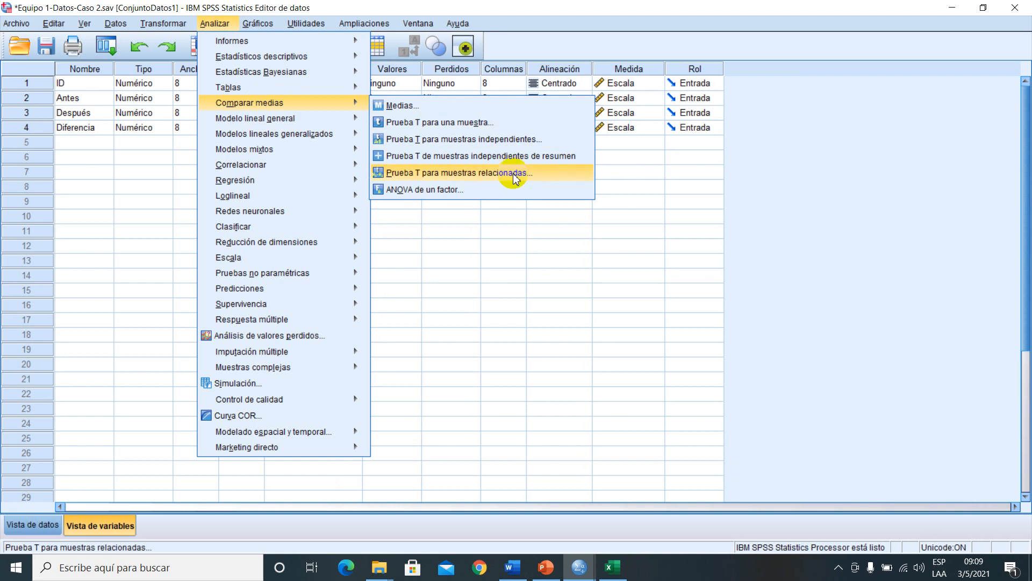
click(467, 228)
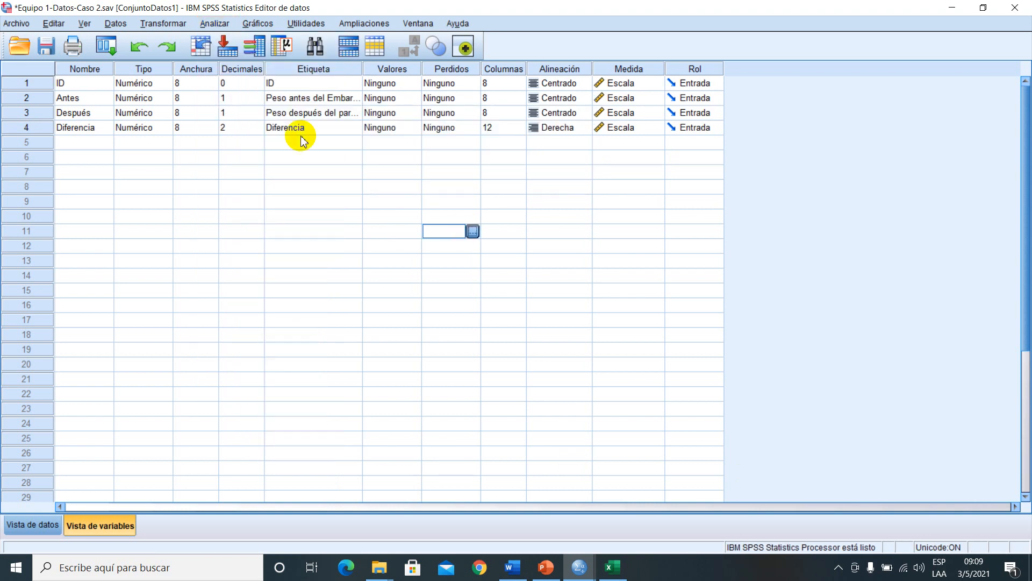
click(607, 208)
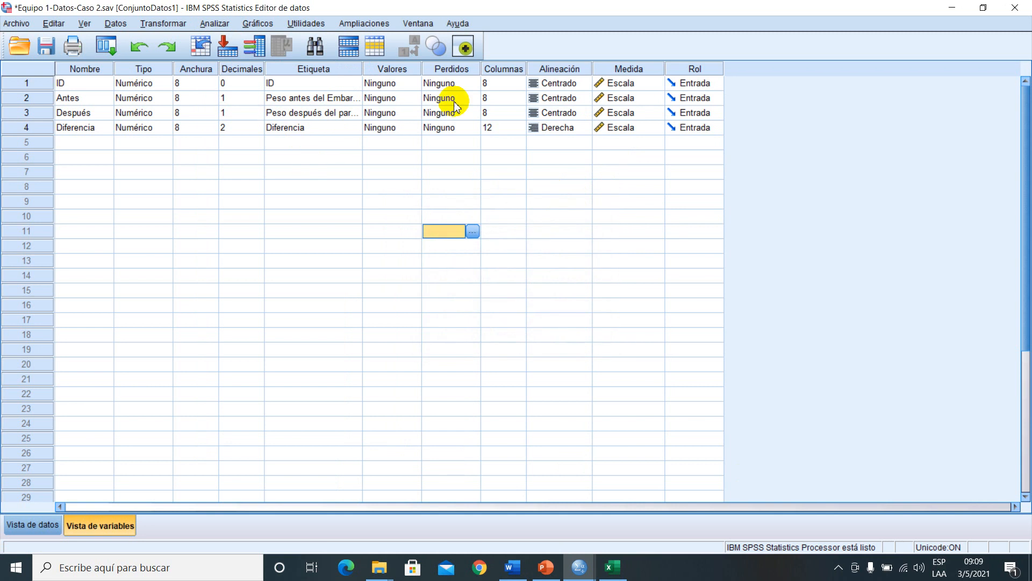
click(309, 102)
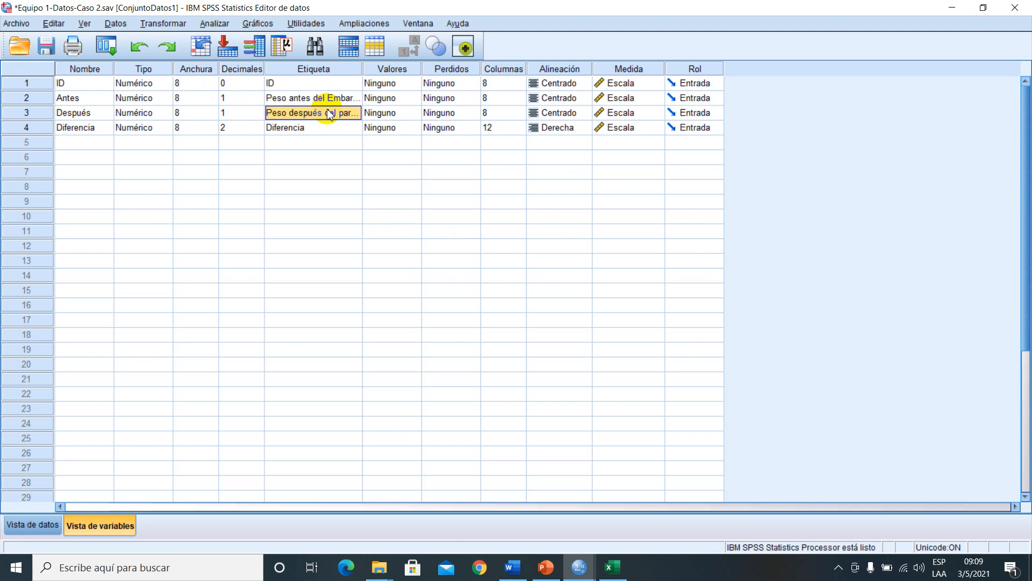
click(286, 128)
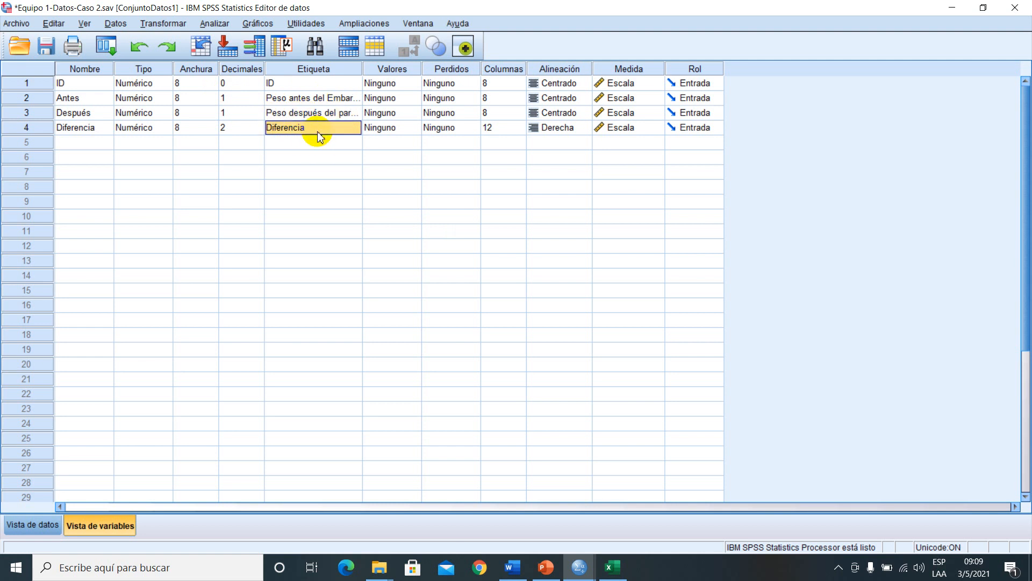
Step: Run a one-sample T test on the Diferencia variable with a test value of 0
click(214, 23)
mouse_move(355, 111)
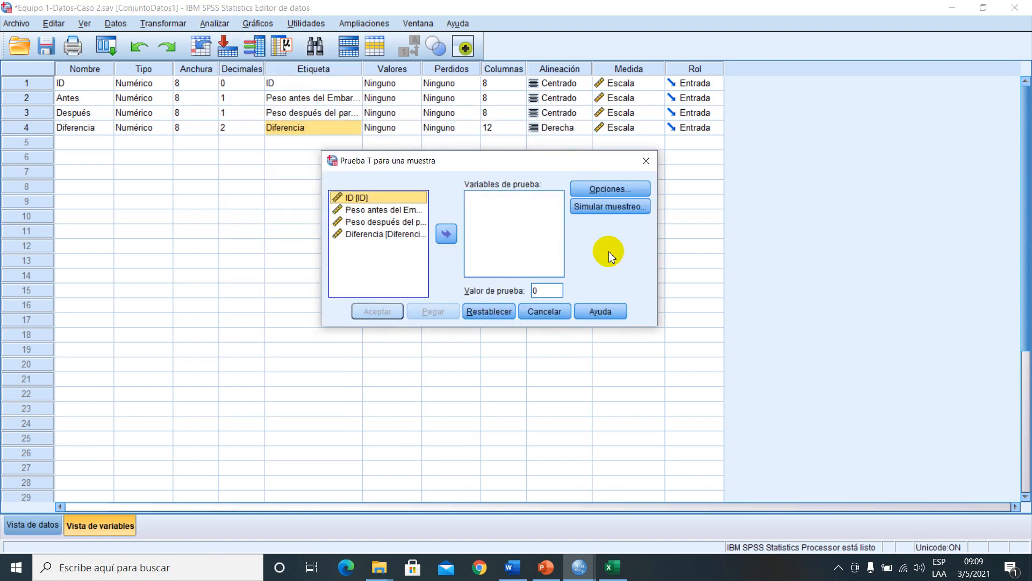
click(380, 235)
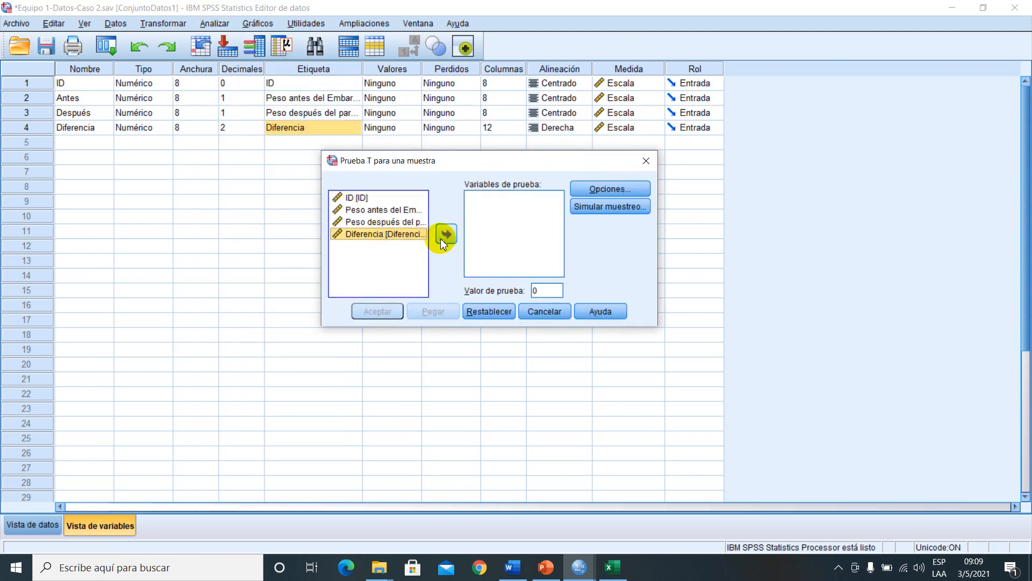
click(446, 233)
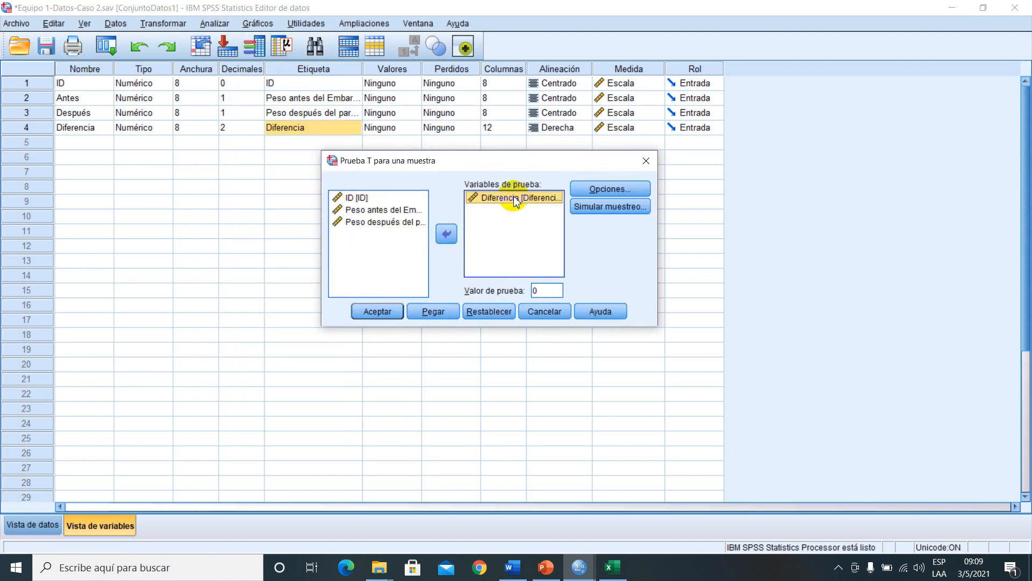
click(378, 313)
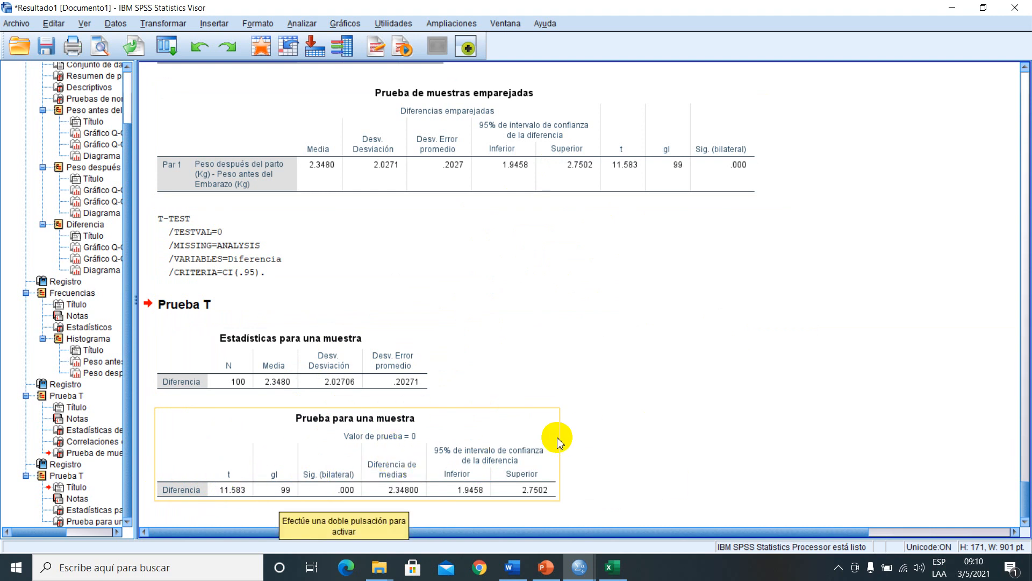
Step: Return to the data editor and review the one-sample T test setup for Diferencia, closing it without running
mouse_move(579, 567)
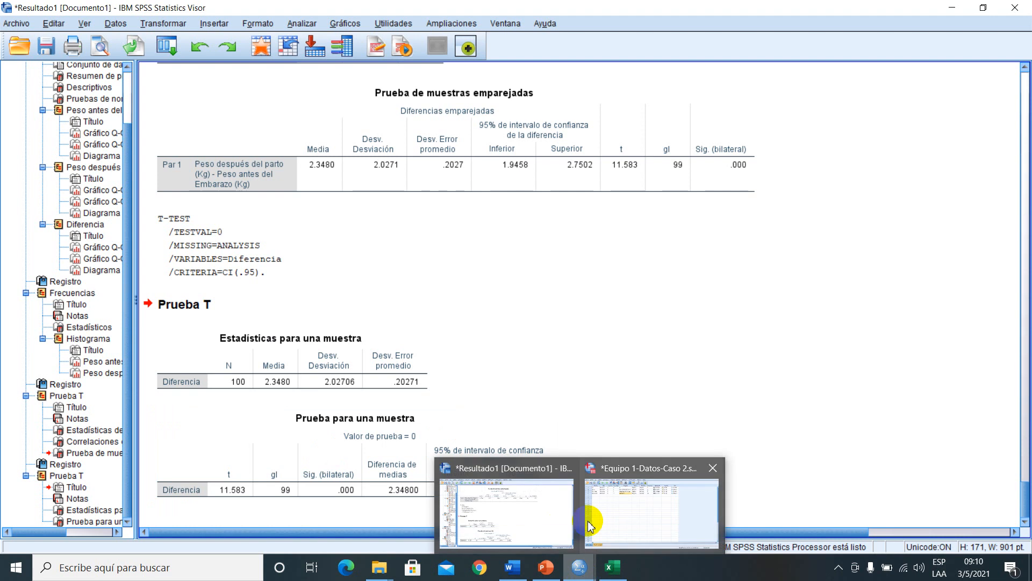
click(590, 524)
click(215, 24)
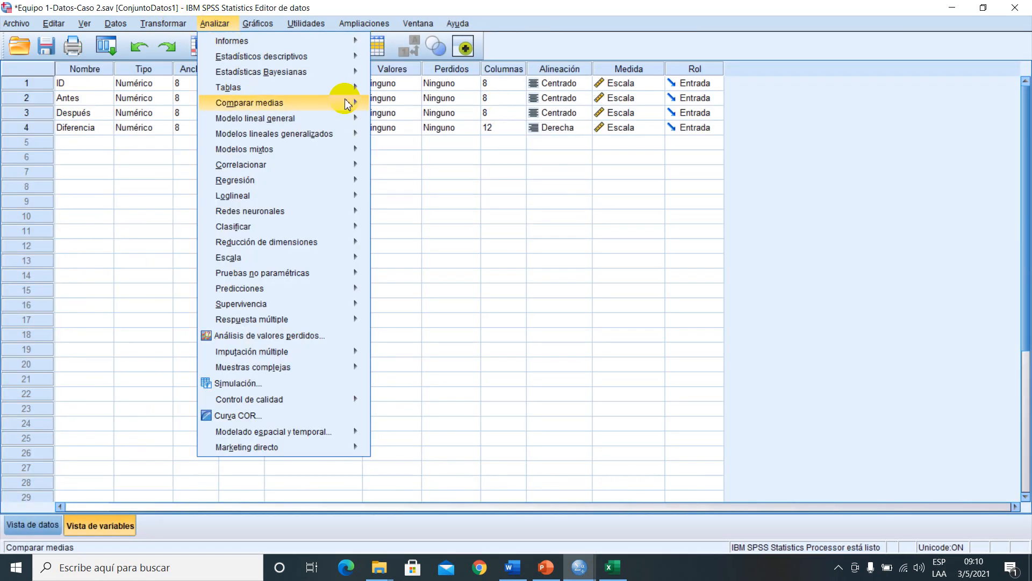
mouse_move(346, 104)
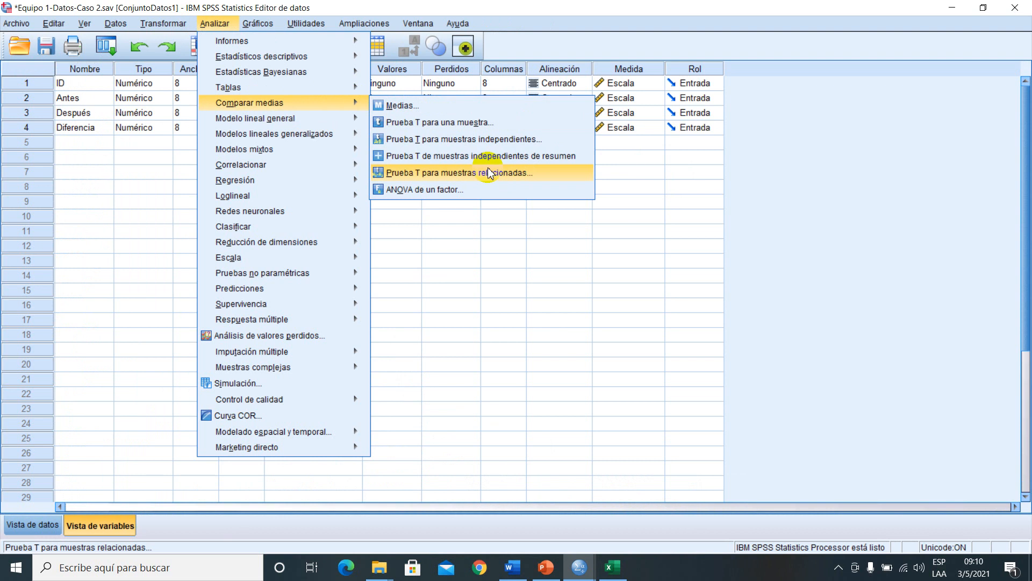
click(461, 123)
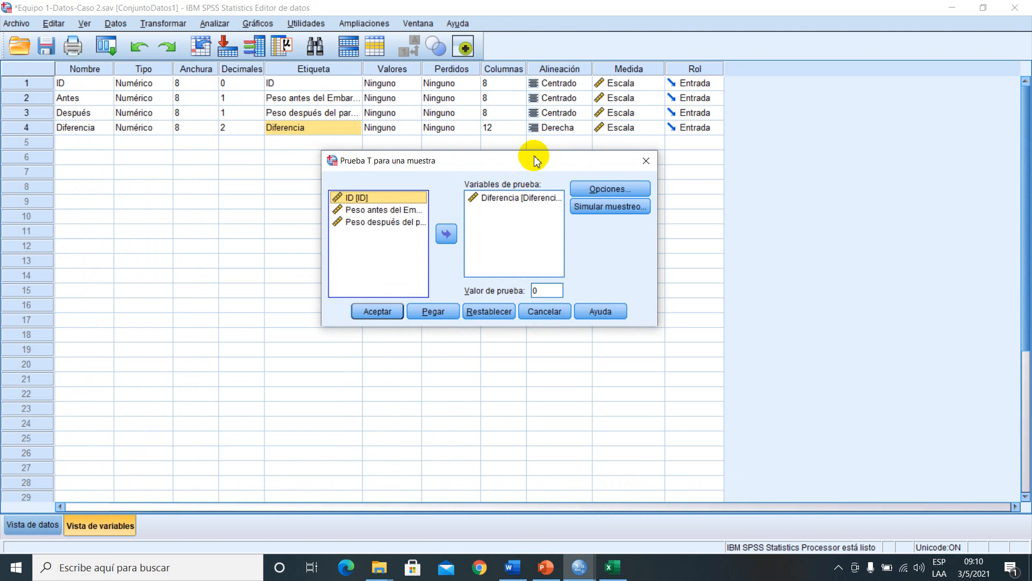
drag(535, 160, 524, 160)
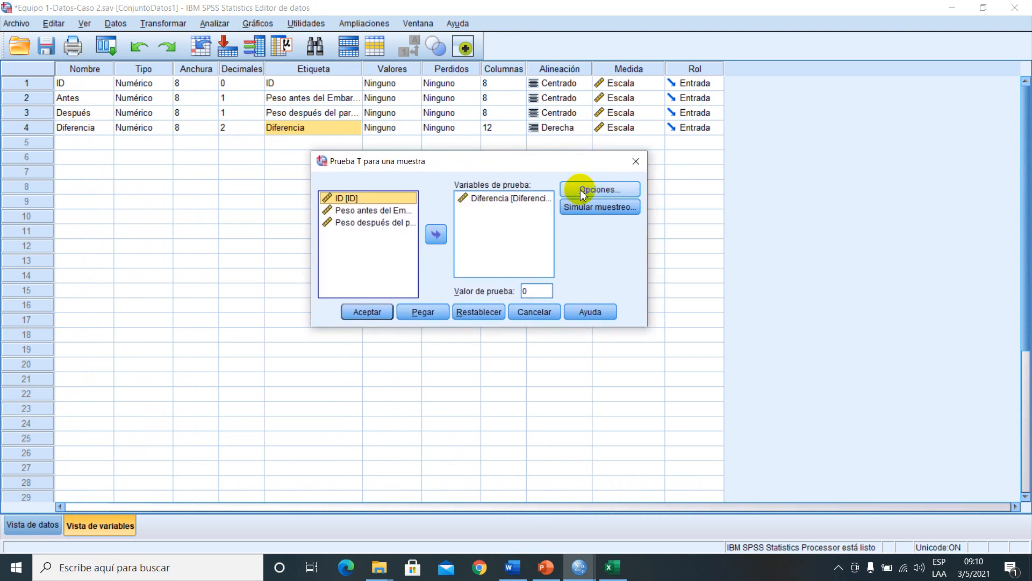
click(637, 160)
Step: Review the related-samples T test setup with its existing weight pair, closing it without running
click(208, 23)
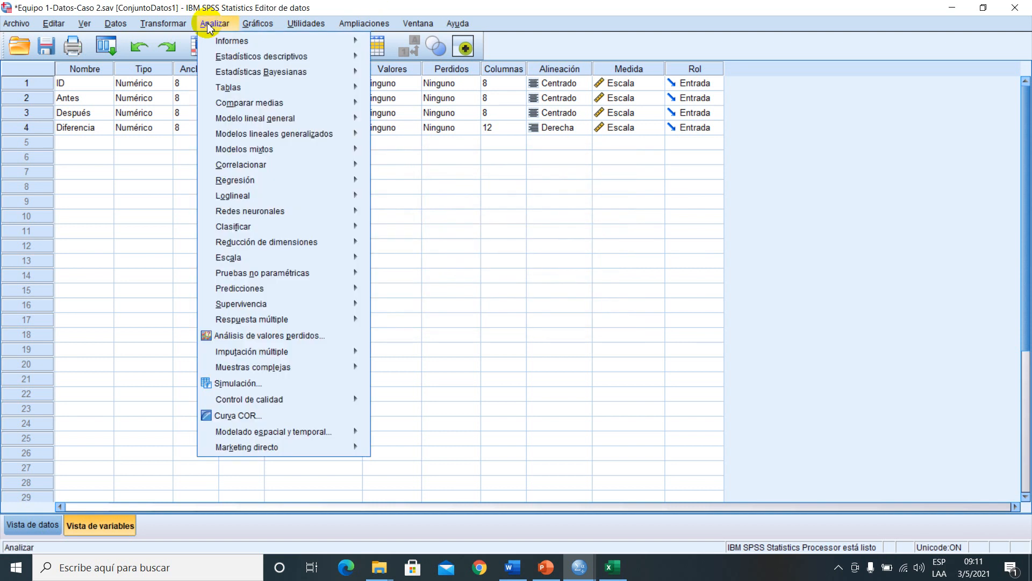
mouse_move(272, 104)
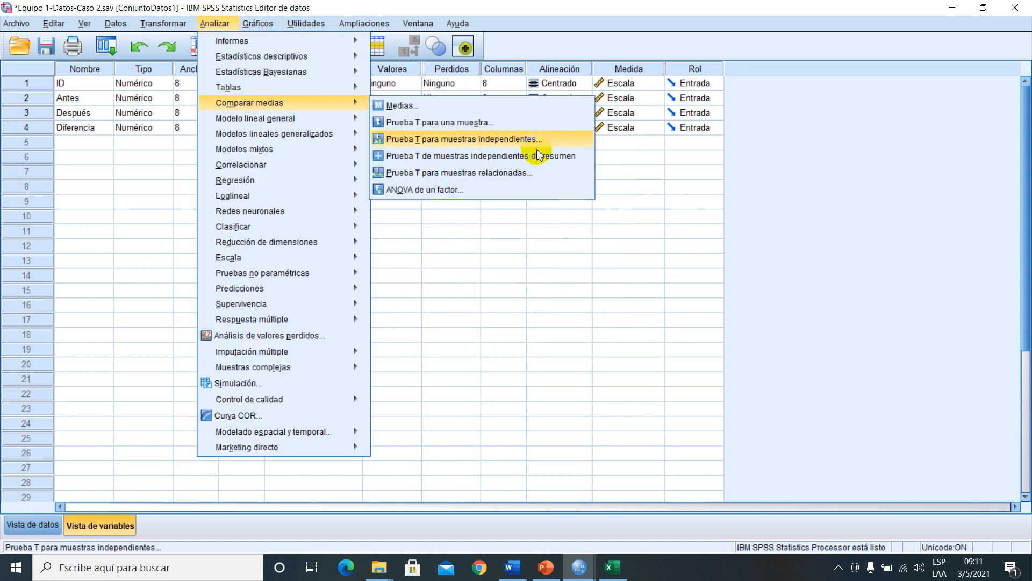
click(529, 172)
drag(270, 7, 463, 40)
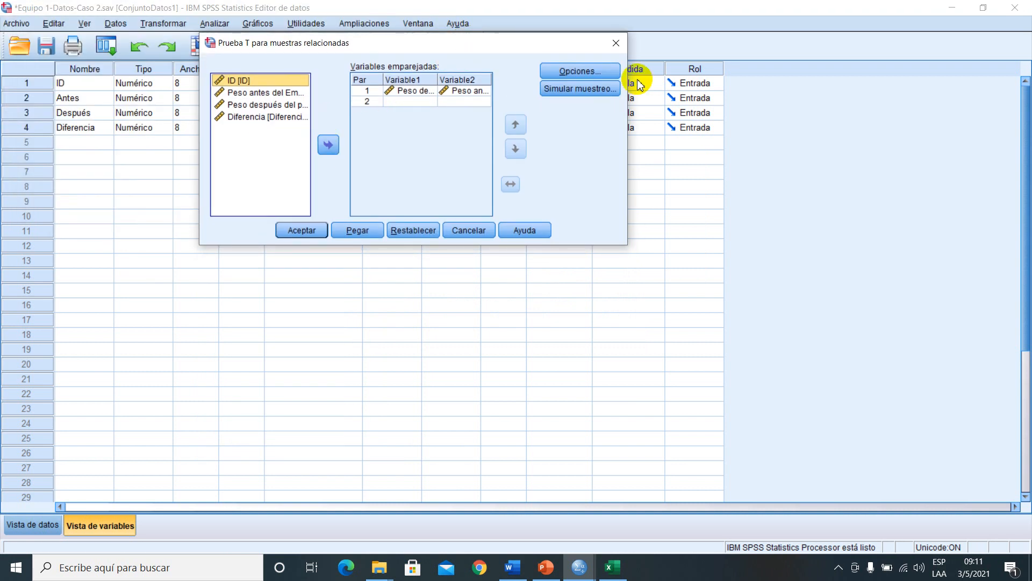
click(616, 43)
Step: Run a one-sample T test on the Diferencia variable with the test value set to 2
click(79, 129)
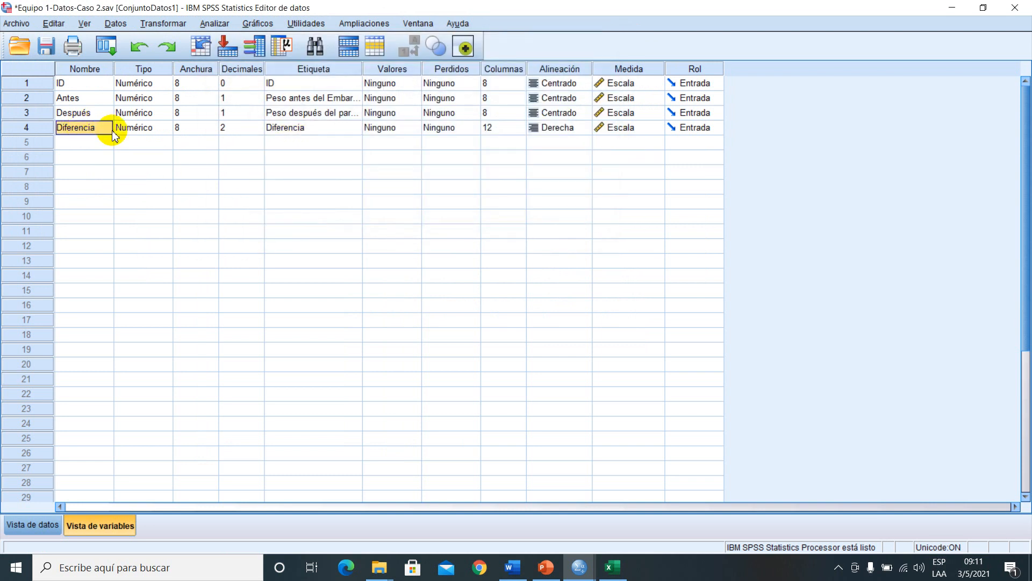
click(306, 128)
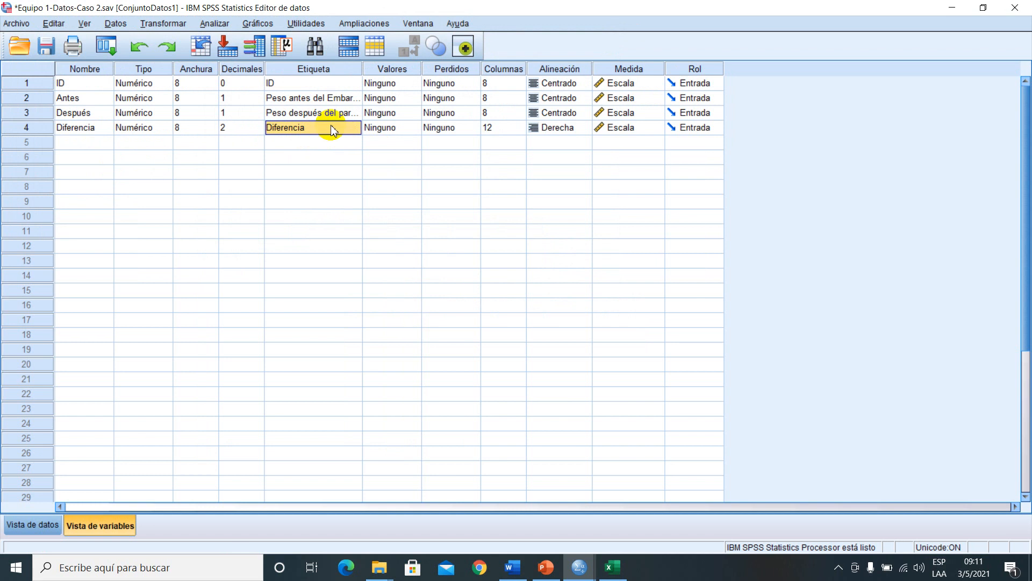
click(215, 23)
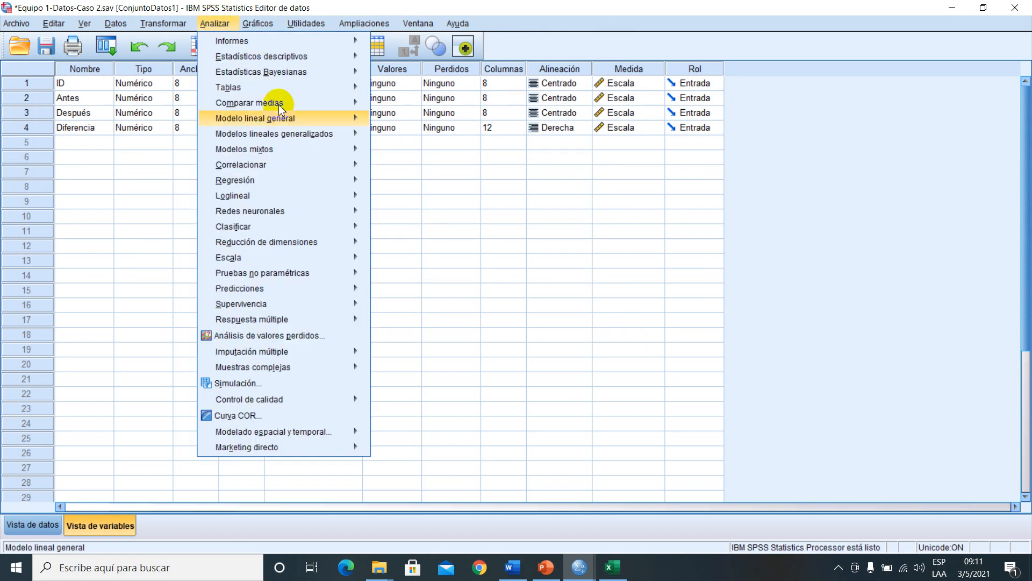
mouse_move(321, 104)
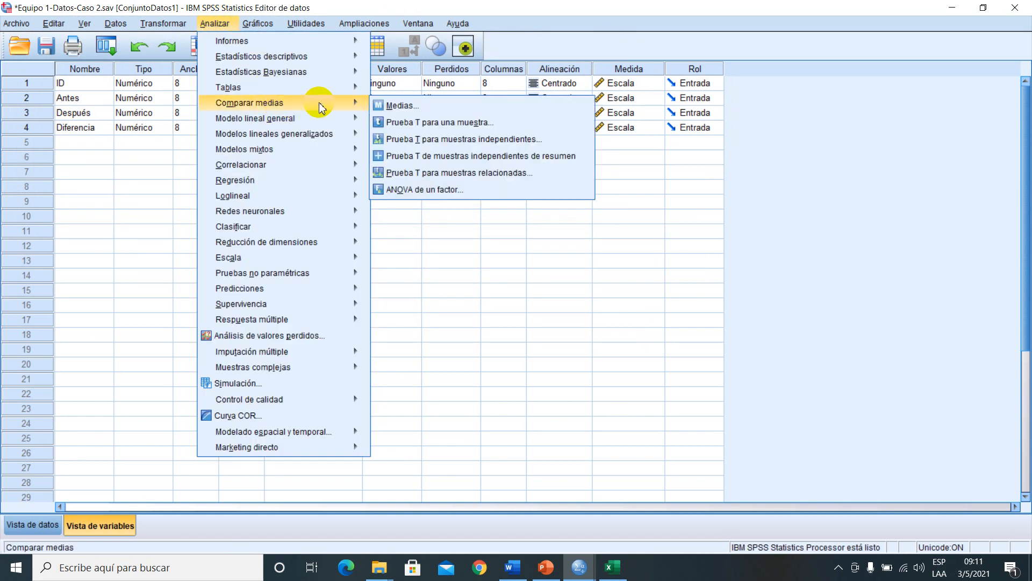
click(469, 126)
mouse_move(542, 155)
mouse_down()
mouse_move(543, 175)
mouse_move(542, 151)
mouse_up()
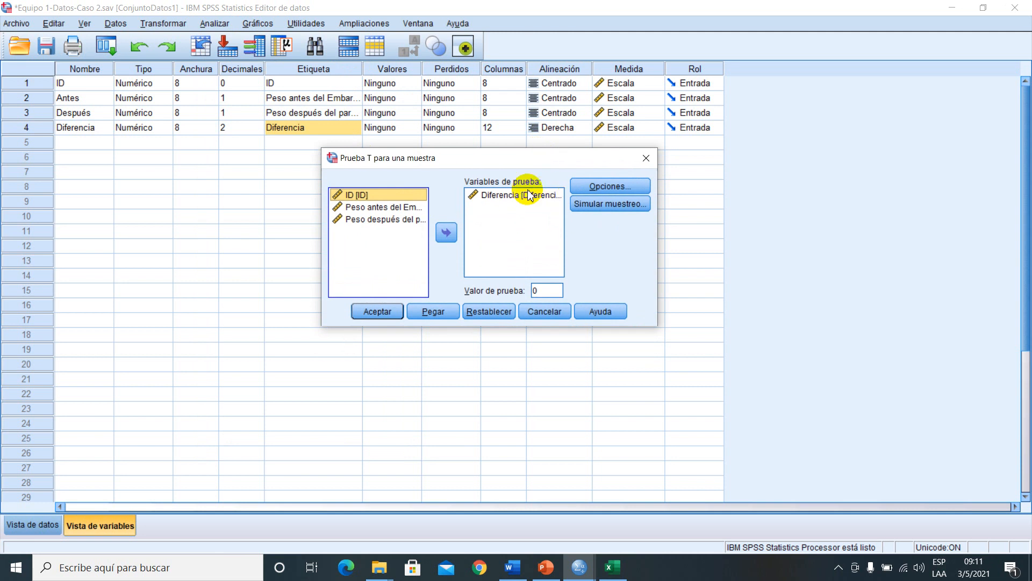
double_click(541, 291)
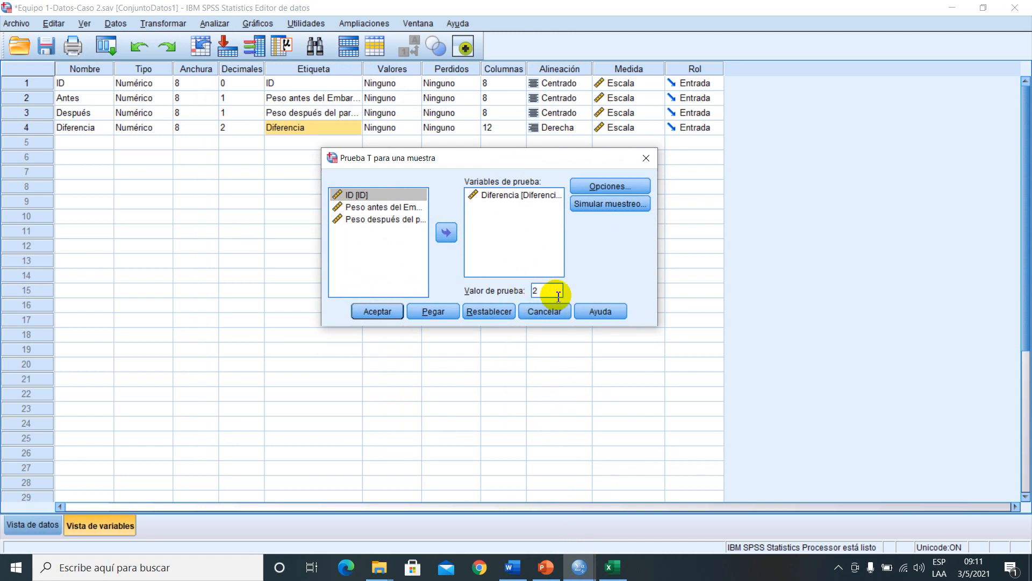
click(371, 313)
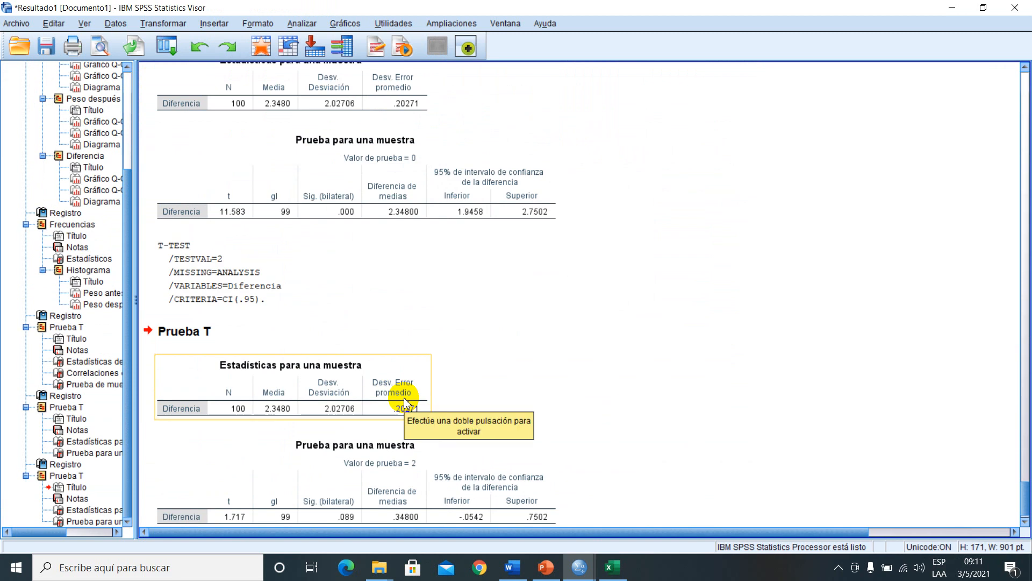
Step: Rename the "Sig. (bilateral)" column heading to "P-valor" in the one-sample test table for test value 2
scroll(405, 398, down, 1)
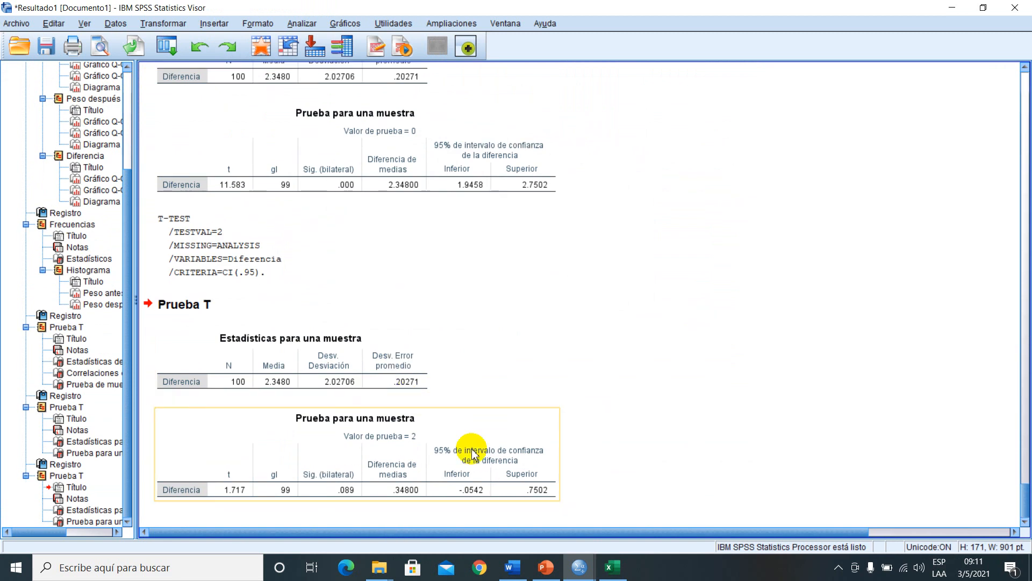
double_click(345, 489)
click(348, 474)
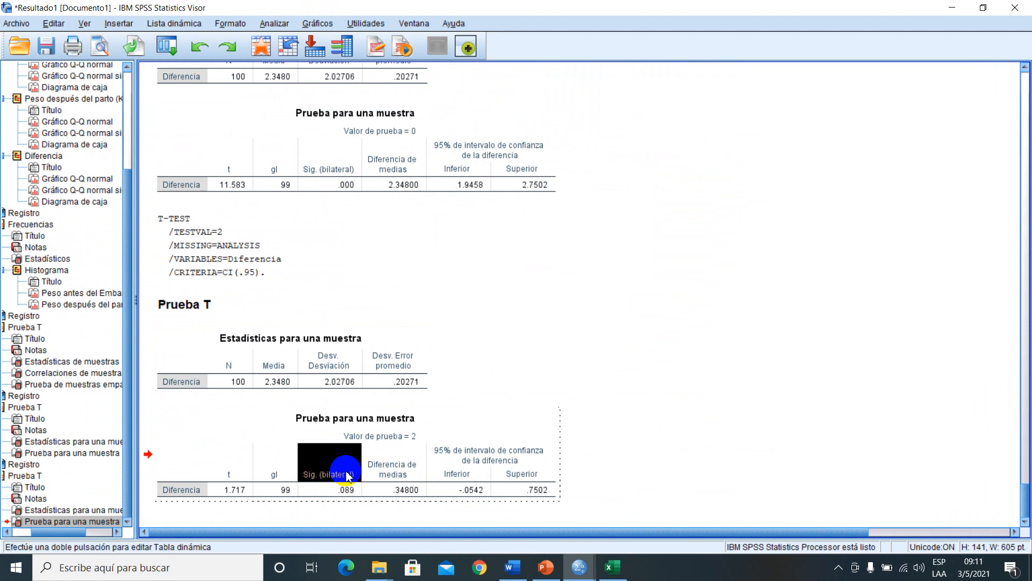
ctrl+alt+click(347, 474)
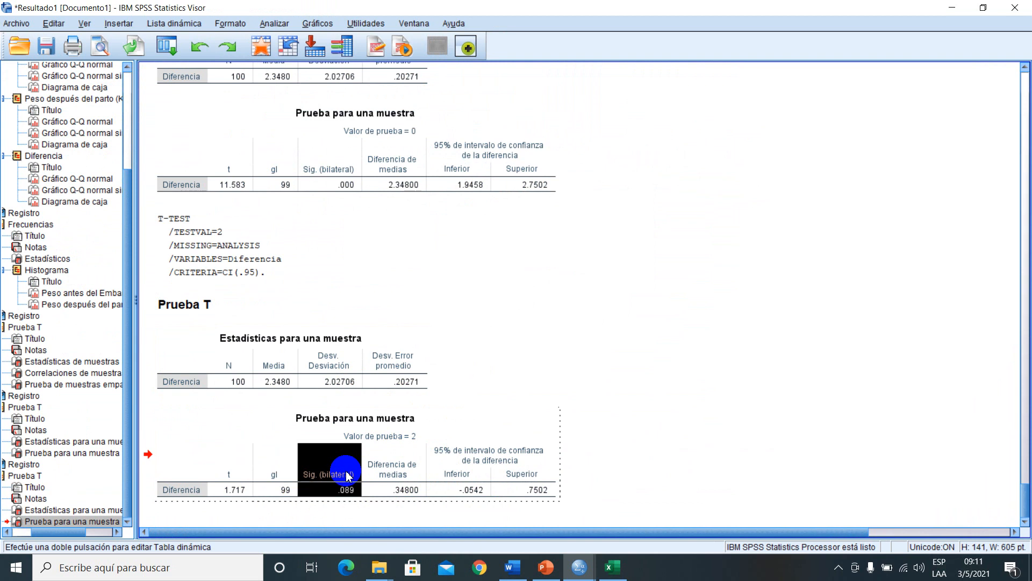
double_click(346, 474)
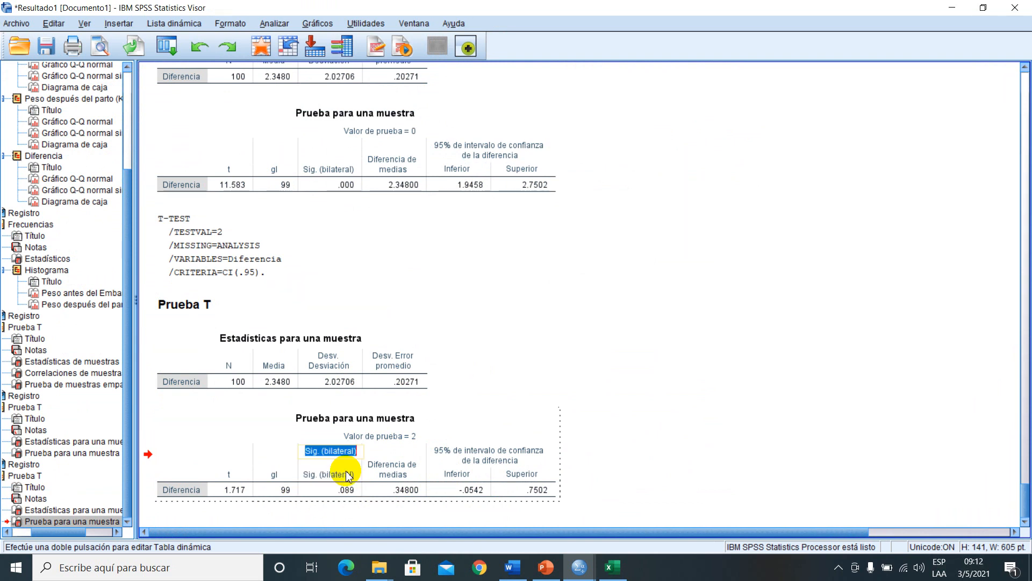
text(p)
key(Caps_Lock)
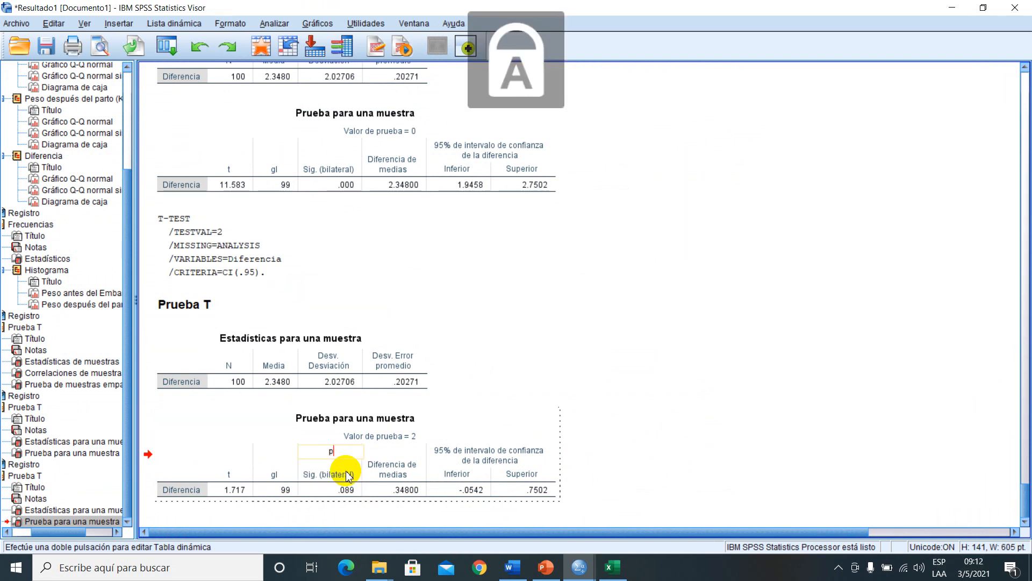
key(Caps_Lock)
text(-)
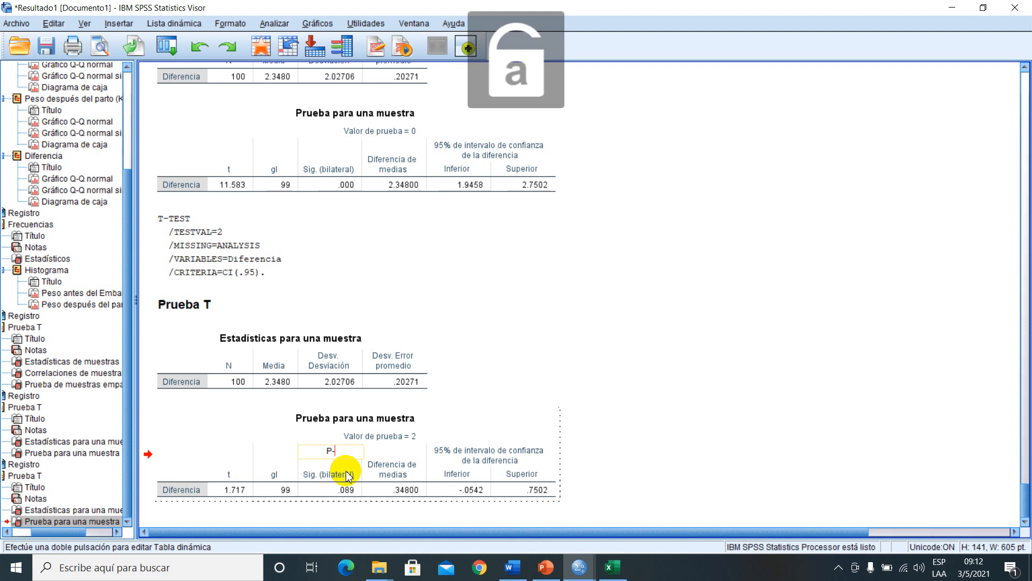
text(valor)
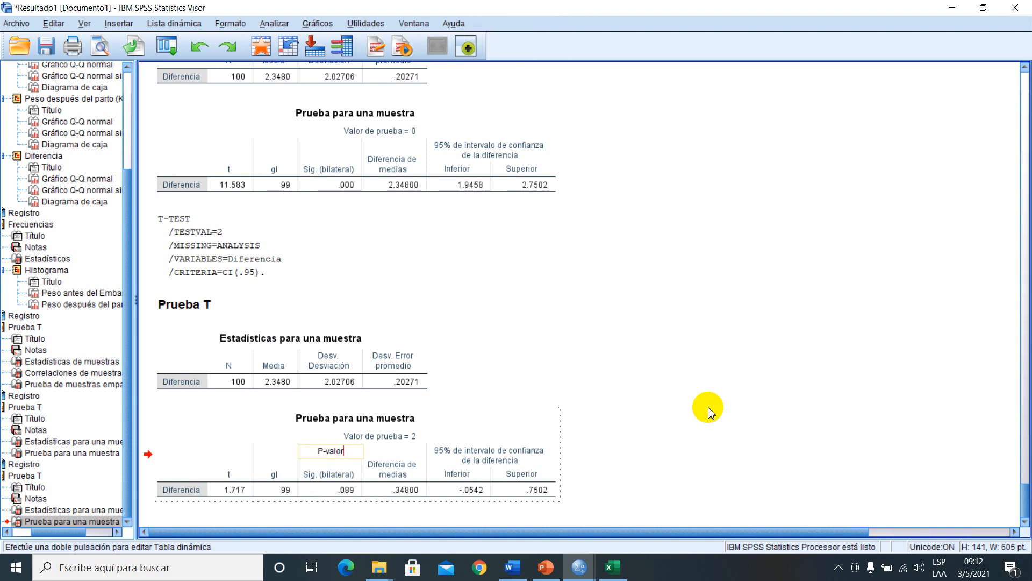
click(704, 406)
Step: Copy the full-precision p-value from that table into "Valor de P" in row 5 of the Word worksheet, removing the trailing blank line
click(329, 486)
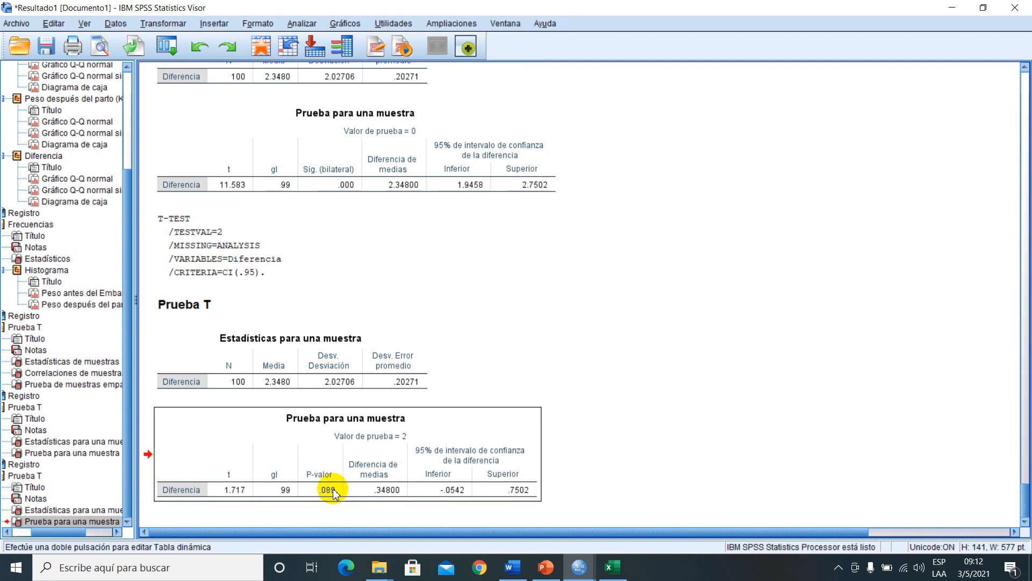
double_click(332, 490)
key(ctrl+c)
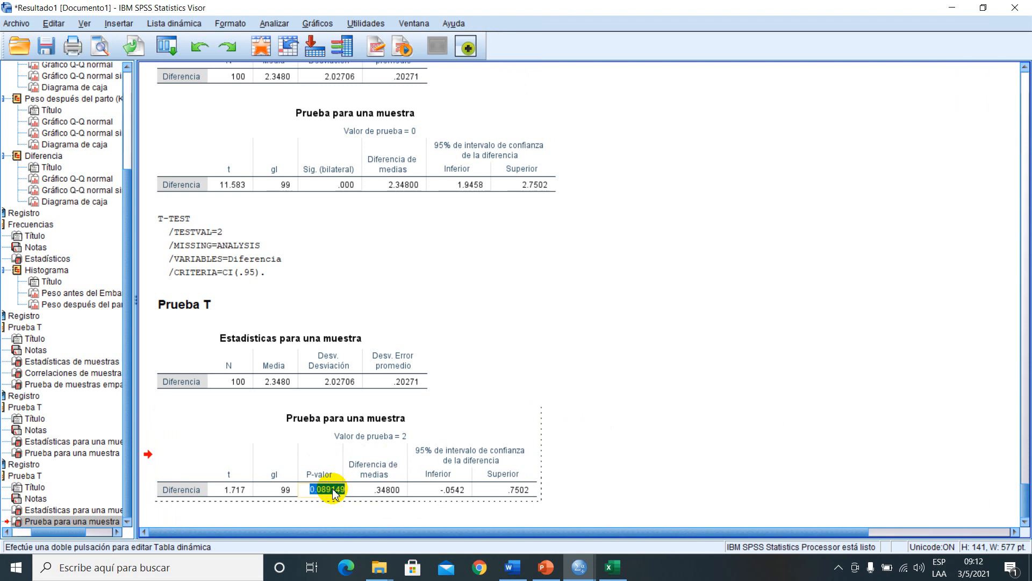
click(513, 567)
click(344, 340)
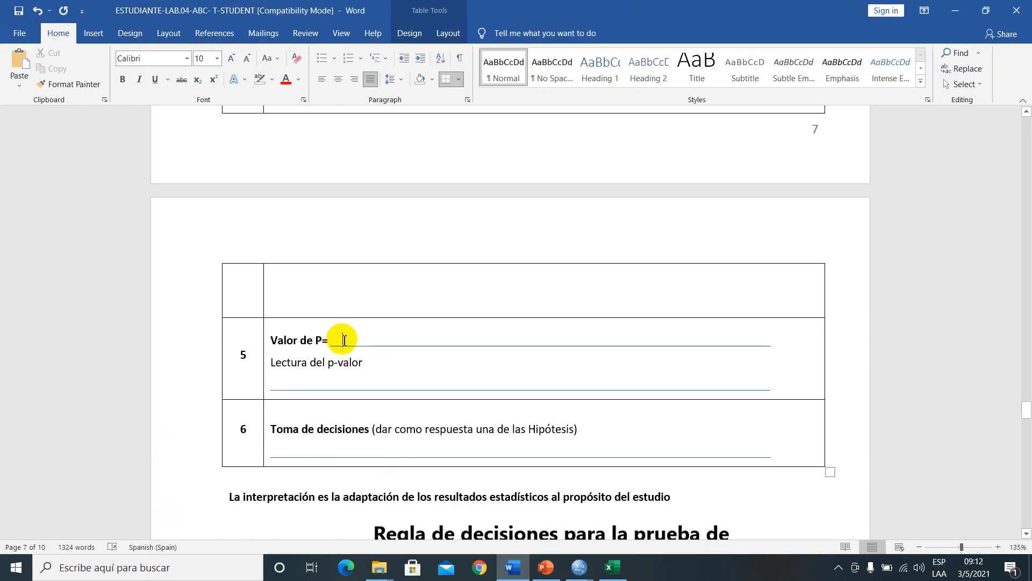
key(ctrl+v)
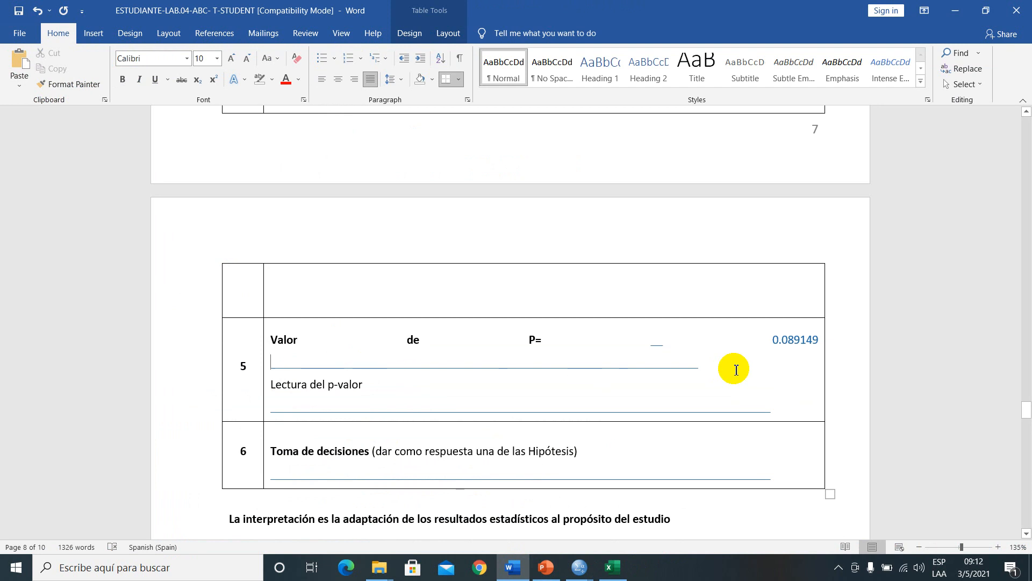
key(BackSpace)
key(BackSpace)
key(BackSpace)
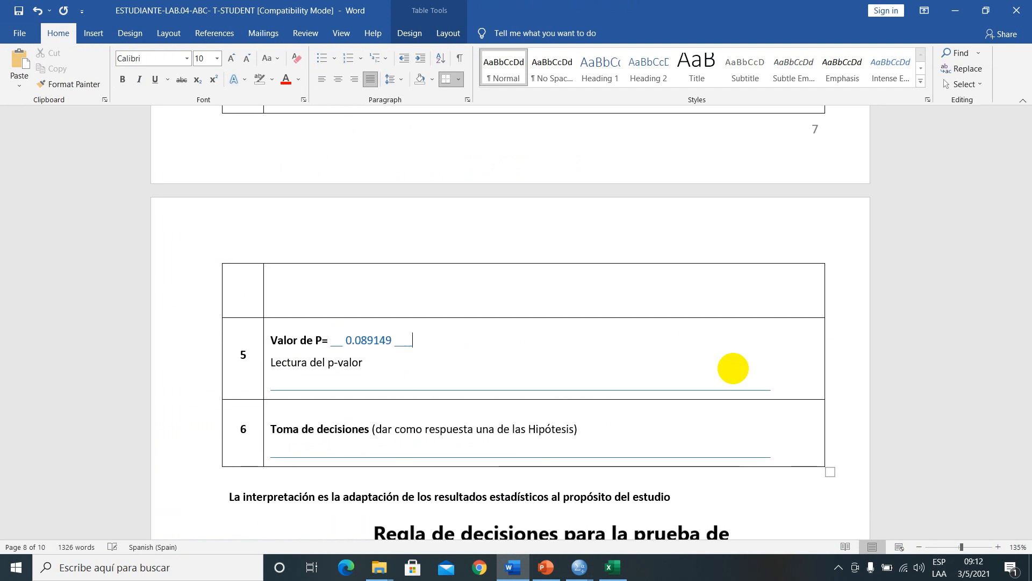
key(BackSpace)
Step: Check the Case 2 question and hypotheses, and append "/2= 0.0445745" to the p-value in row 5
scroll(503, 342, up, 15)
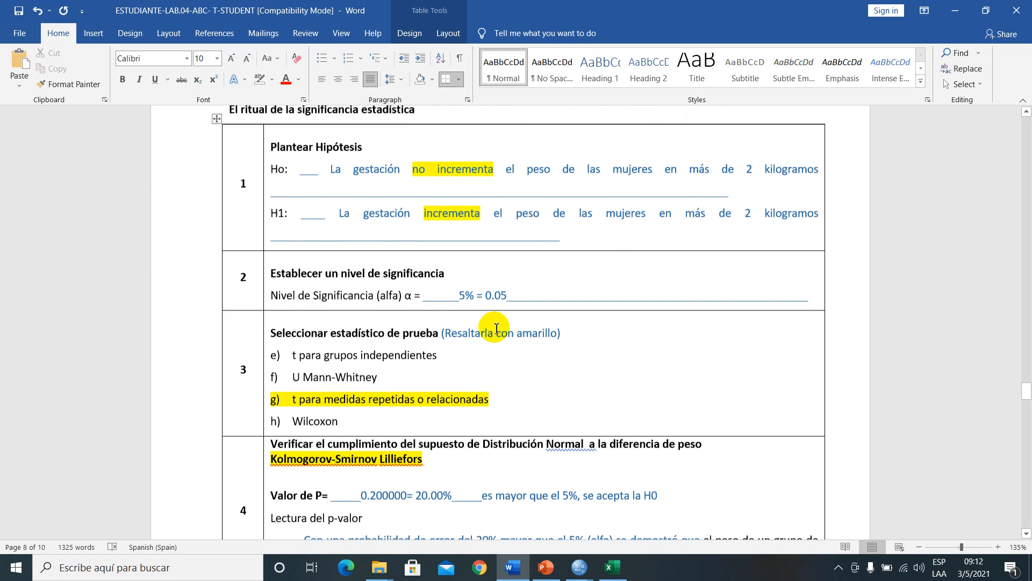
scroll(495, 330, up, 15)
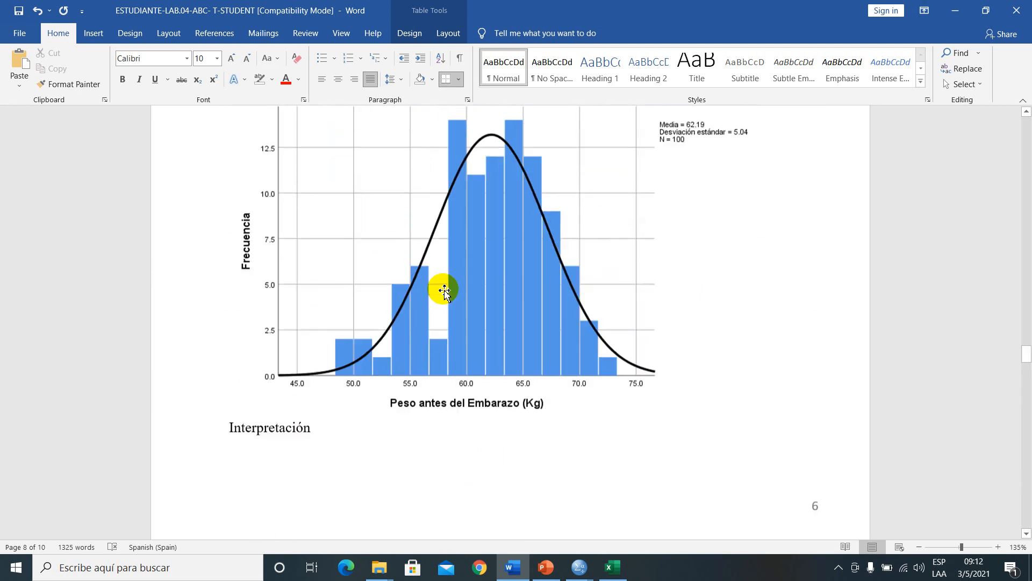
scroll(473, 289, up, 5)
scroll(500, 290, down, 10)
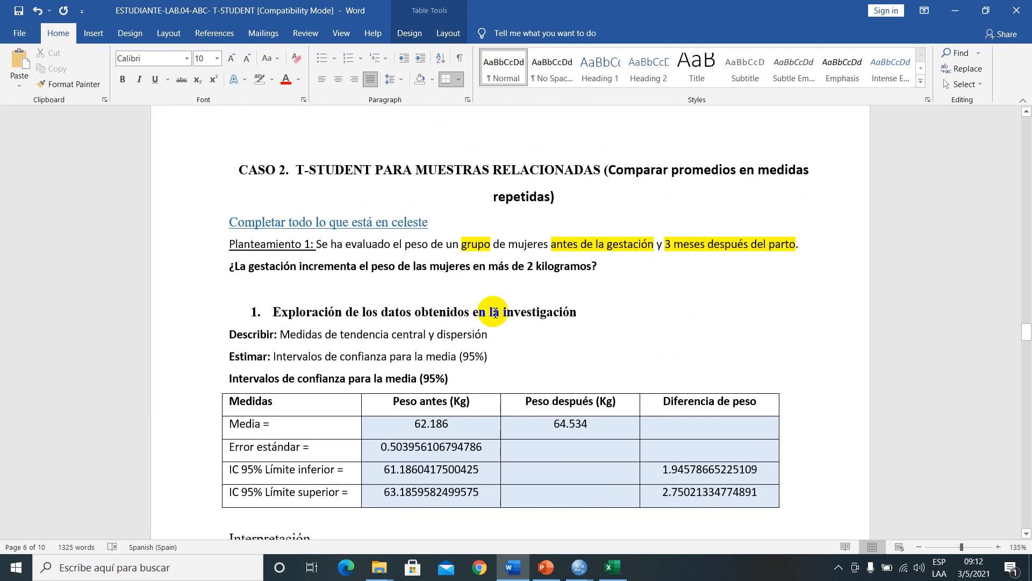
scroll(492, 317, down, 20)
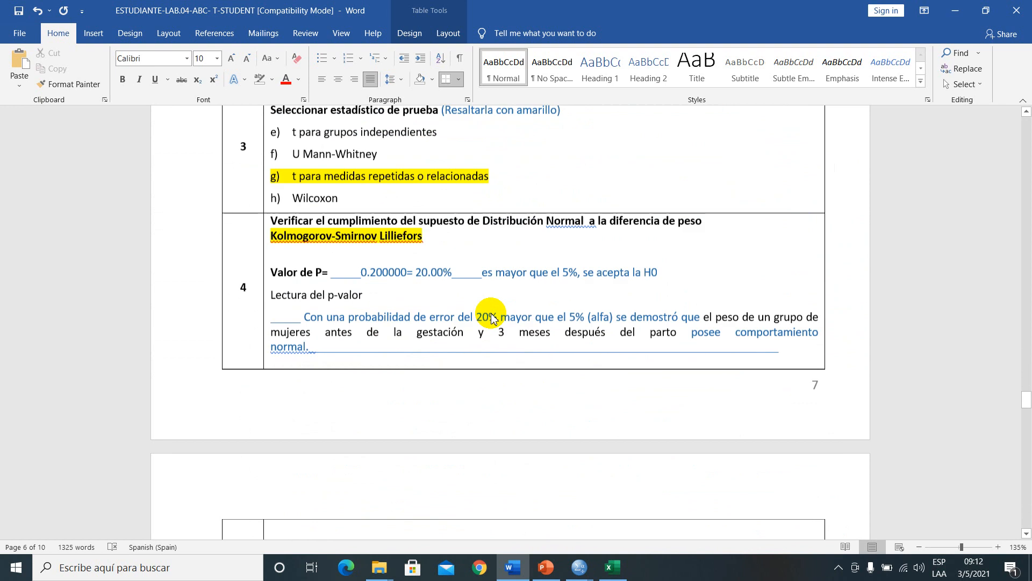
scroll(493, 317, down, 4)
scroll(484, 346, up, 4)
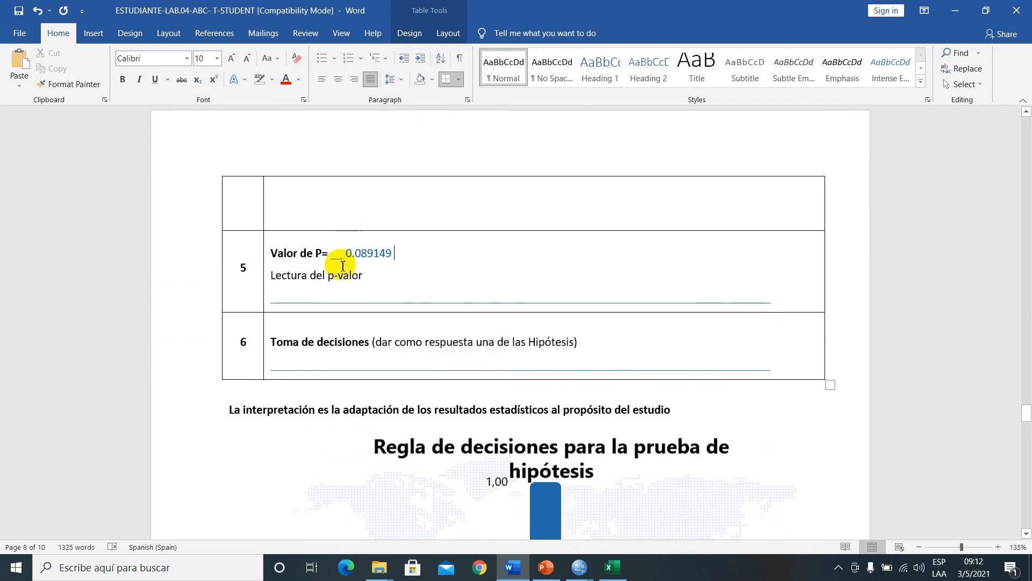
drag(332, 252, 392, 253)
click(393, 254)
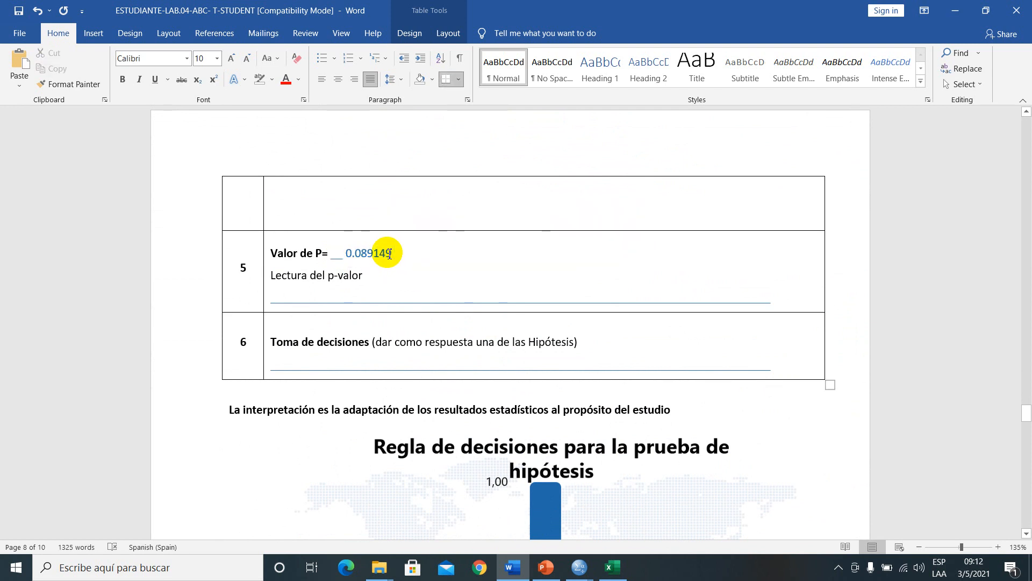
text(/2=  0.0445745)
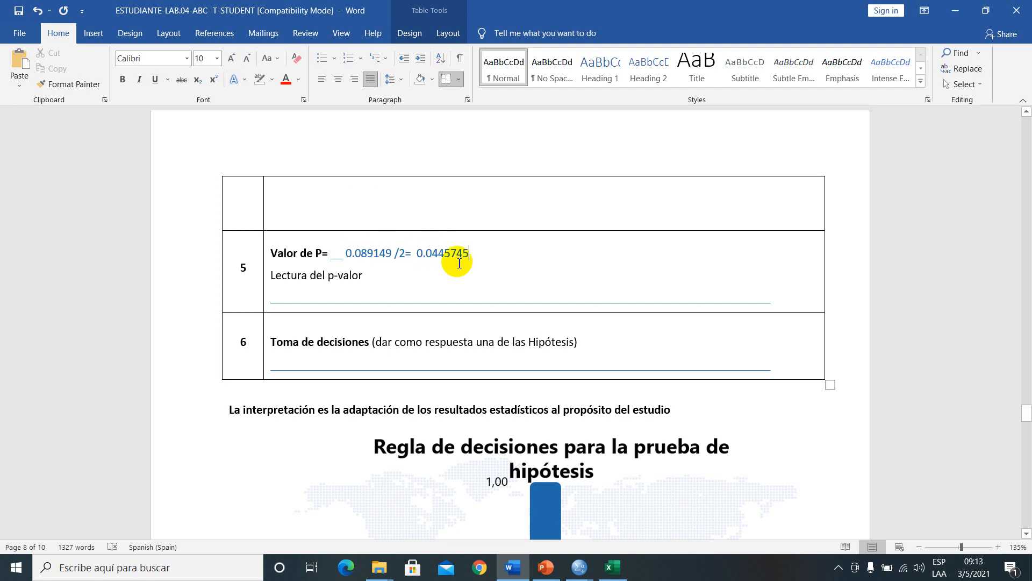
Step: Highlight the halved p-value 0.0445745 in row 5 in yellow
drag(474, 253, 429, 256)
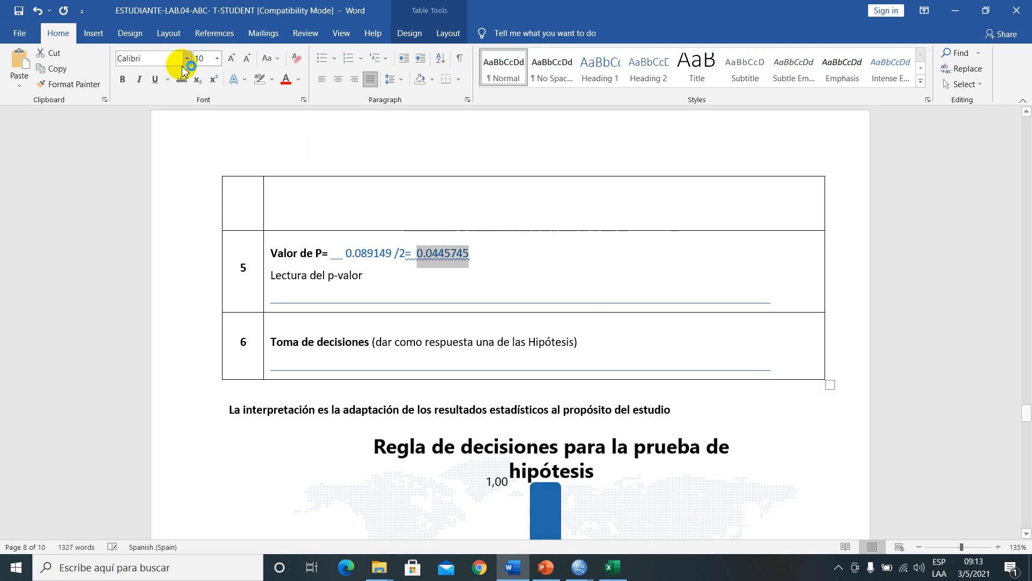
click(272, 79)
click(263, 98)
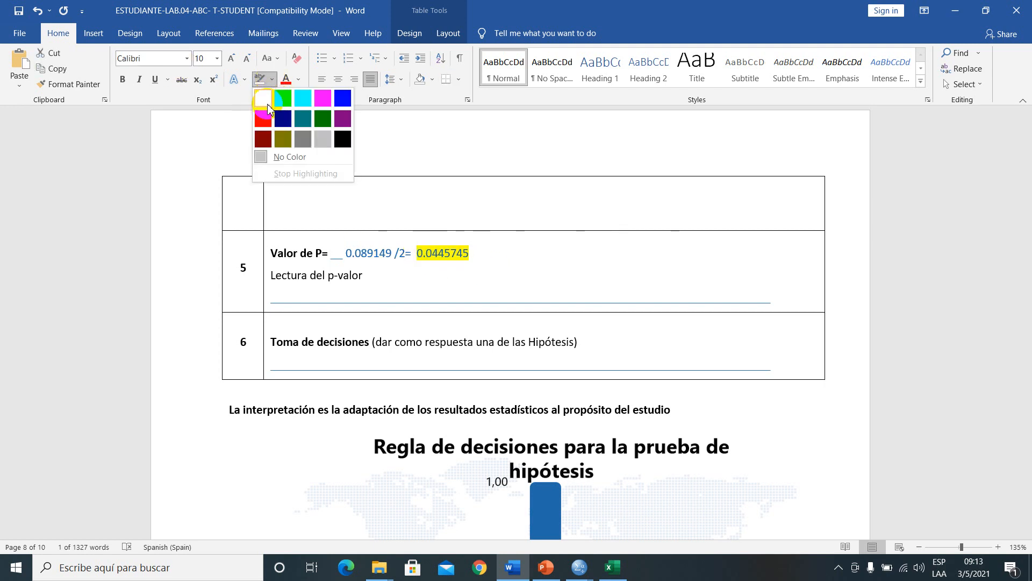
Step: Add "= 4.45% es menor que el 5%, aceptamos H1" after the highlighted p-value and save the document
click(465, 268)
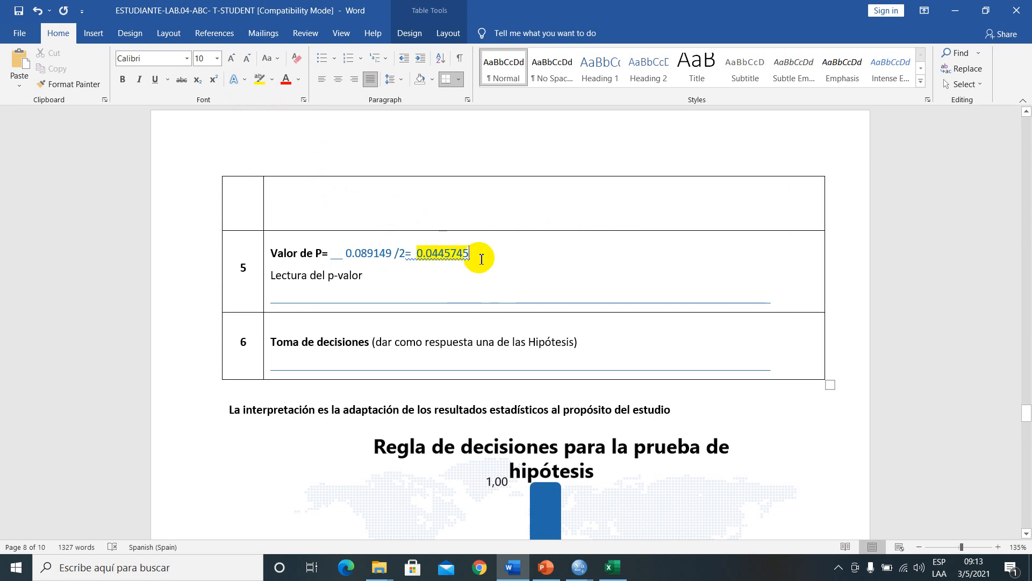
text(=)
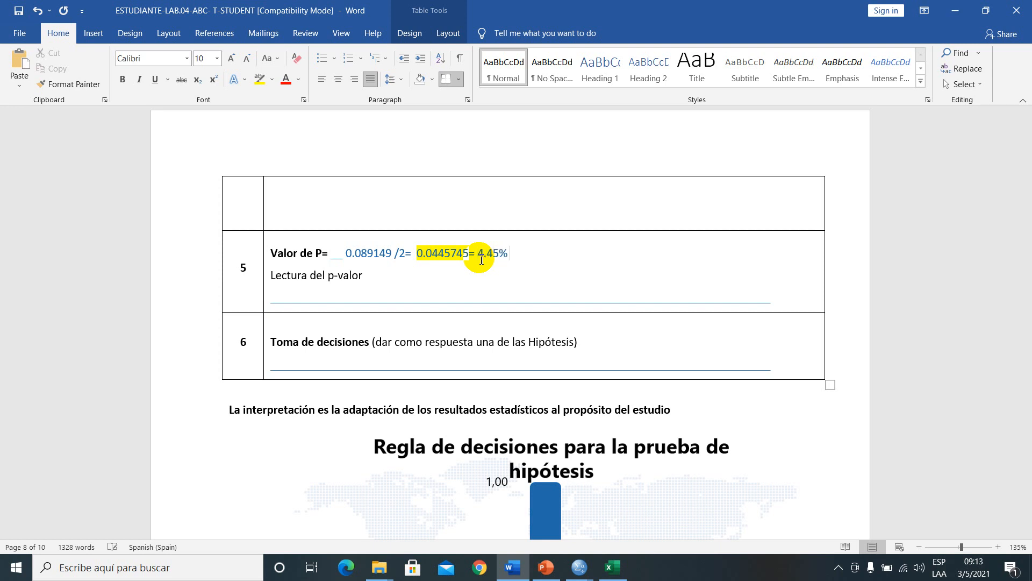
text(4.45% es menor que el 5%, acep)
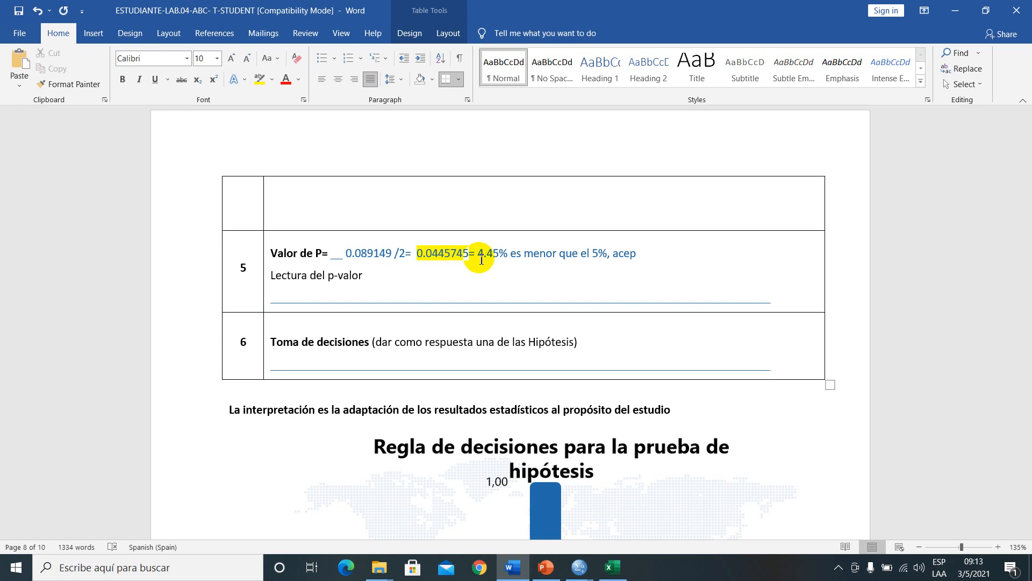
text(amos)
key(Caps_Lock)
text(H)
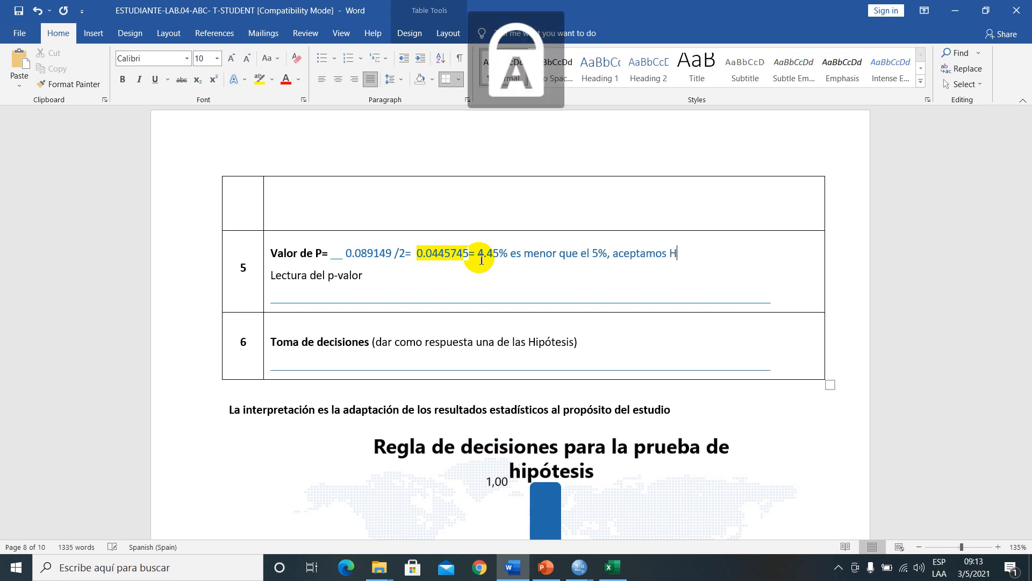
text(1)
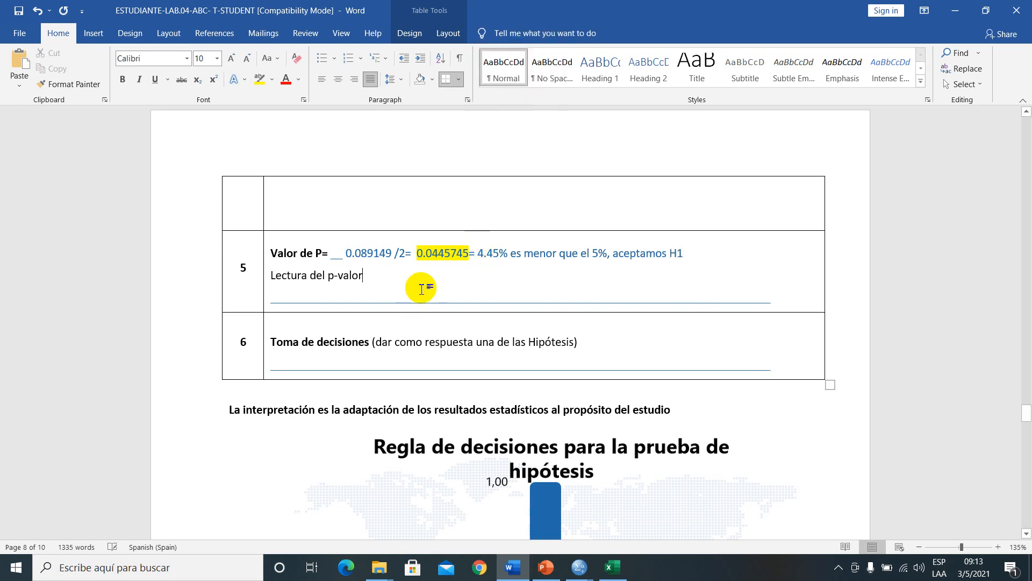
click(20, 11)
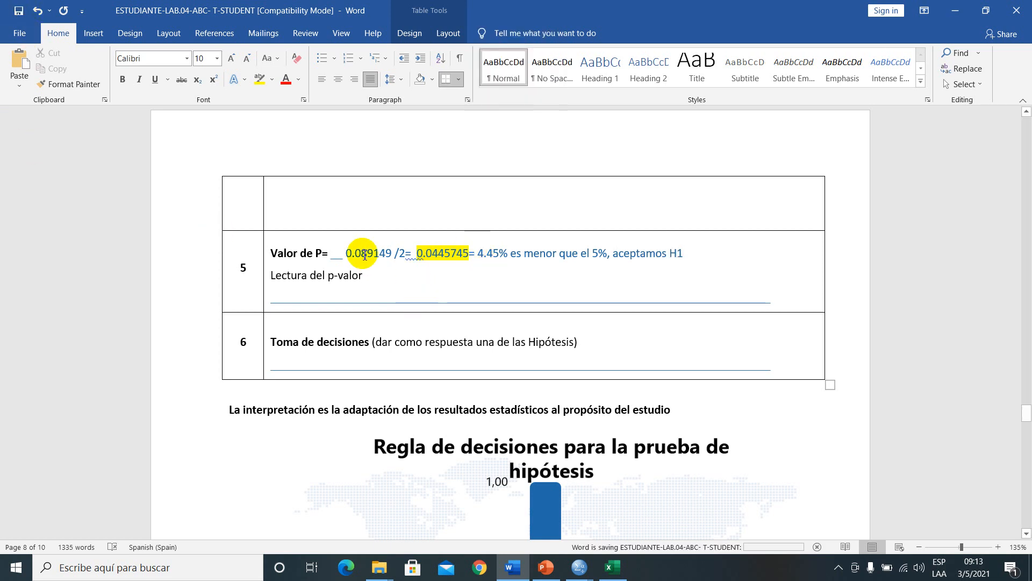
Step: Write "Con una probabilidad de error del 4.45% menor que el 5% (alfa)" under "Lectura del p-valor" in row 5
click(340, 290)
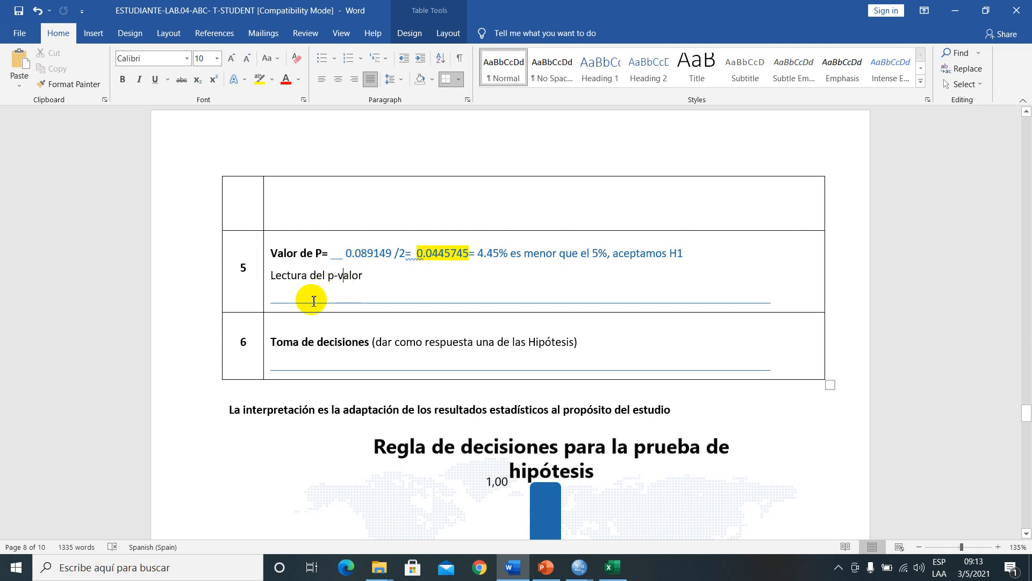
key(Caps_Lock)
text(C)
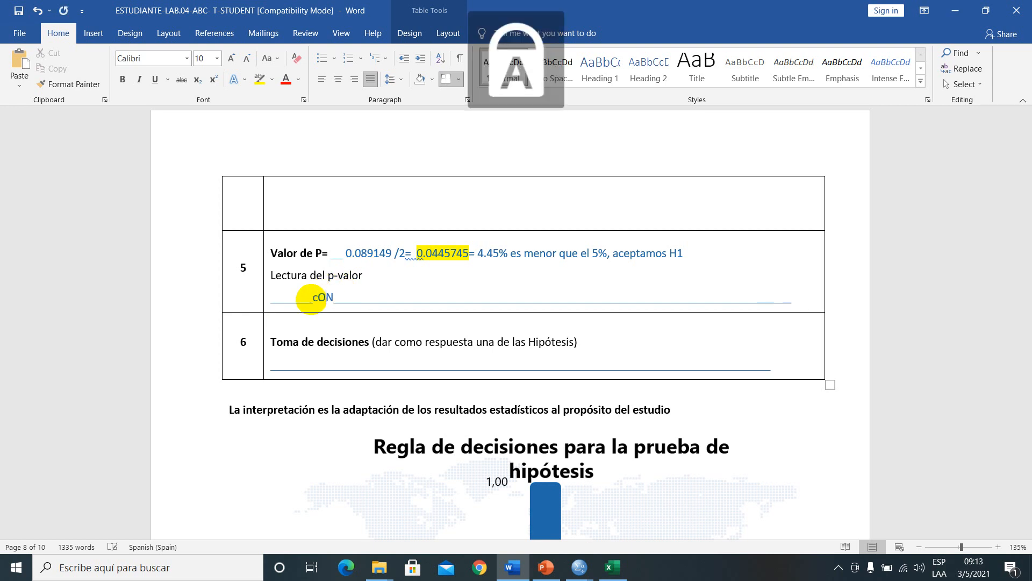
key(Caps_Lock)
text(on una pro)
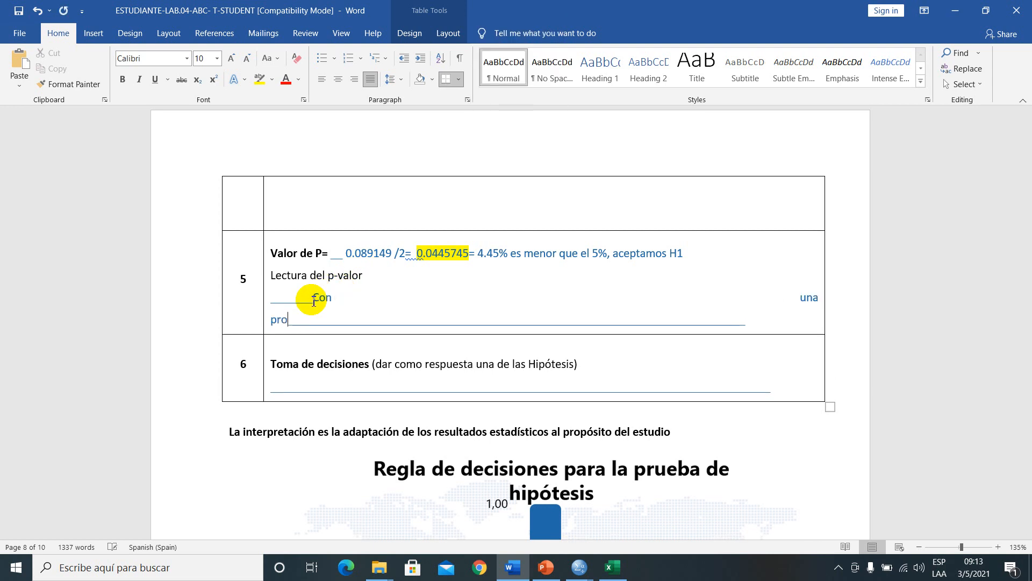
text(babilidad)
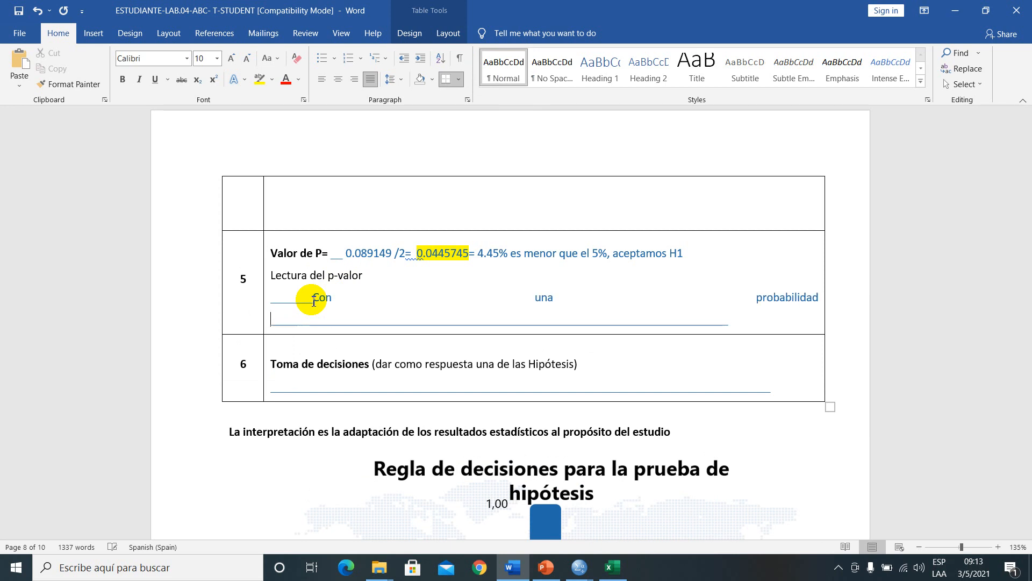
text( de error )
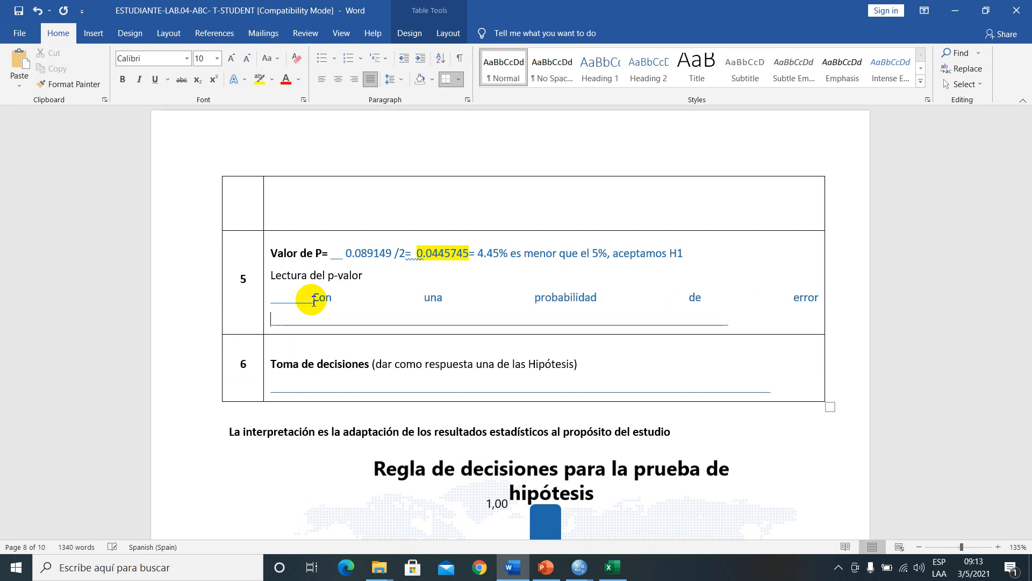
text(del 4.45%)
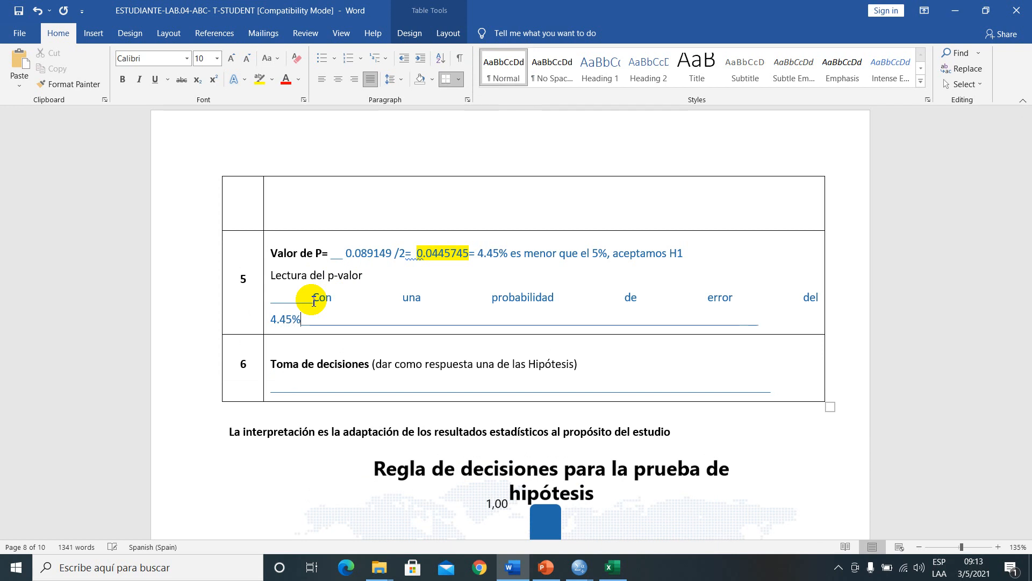
text( menor que)
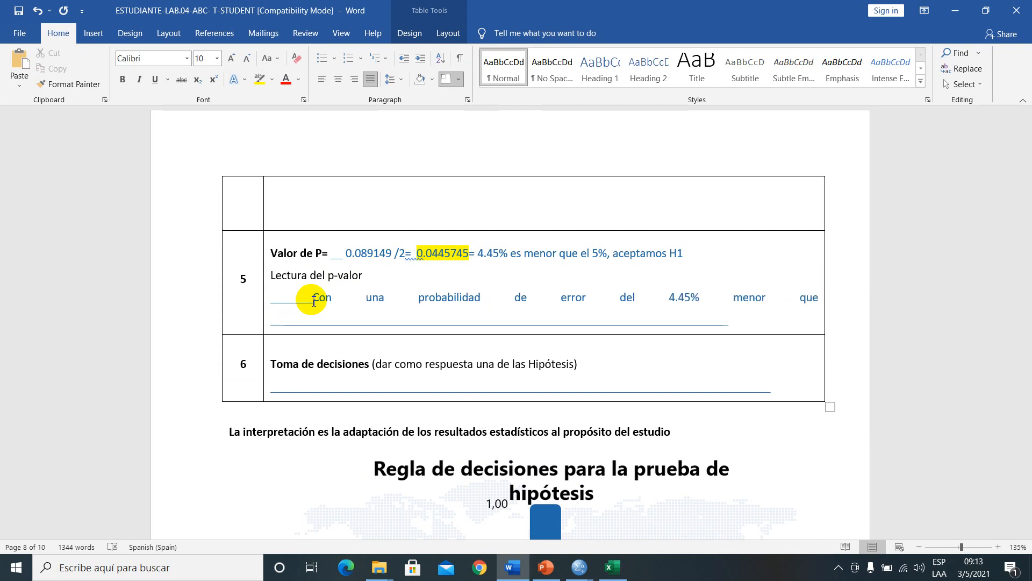
text( el $)
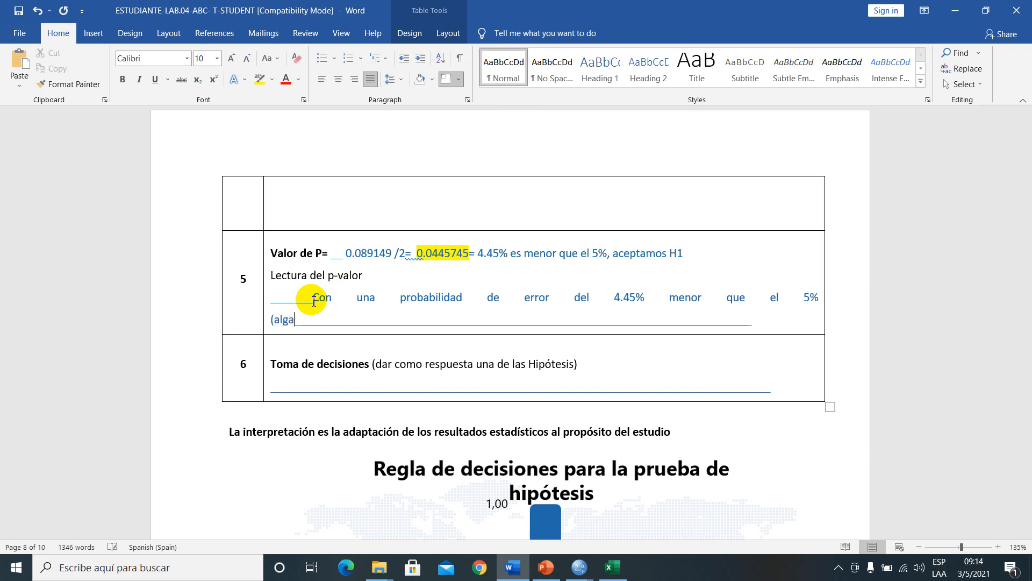
text(fa))
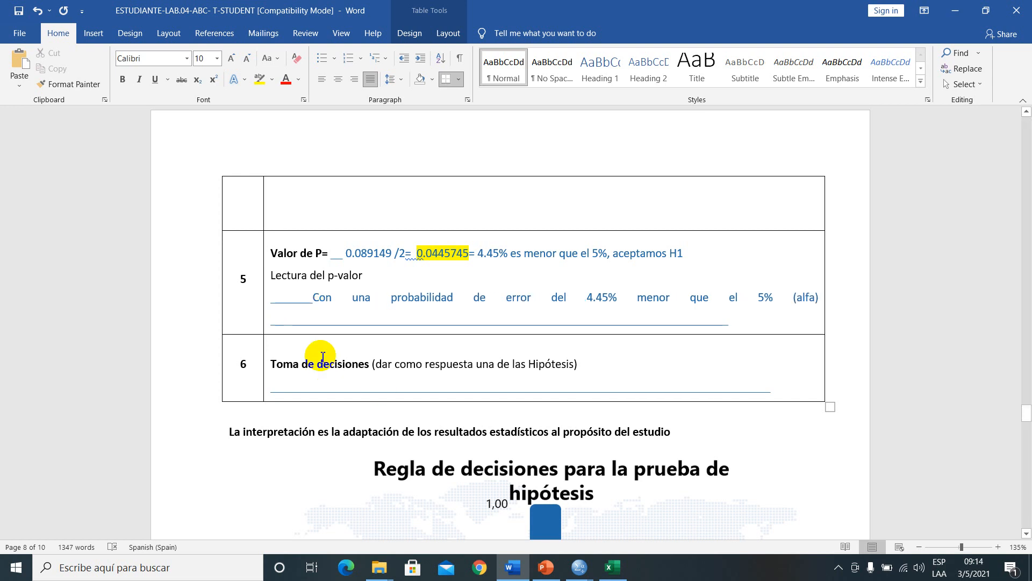
Step: Copy the H1 statement from row 1 and paste it after "(alfa)" in the row 5 p-value reading
scroll(322, 355, up, 15)
scroll(323, 356, up, 1)
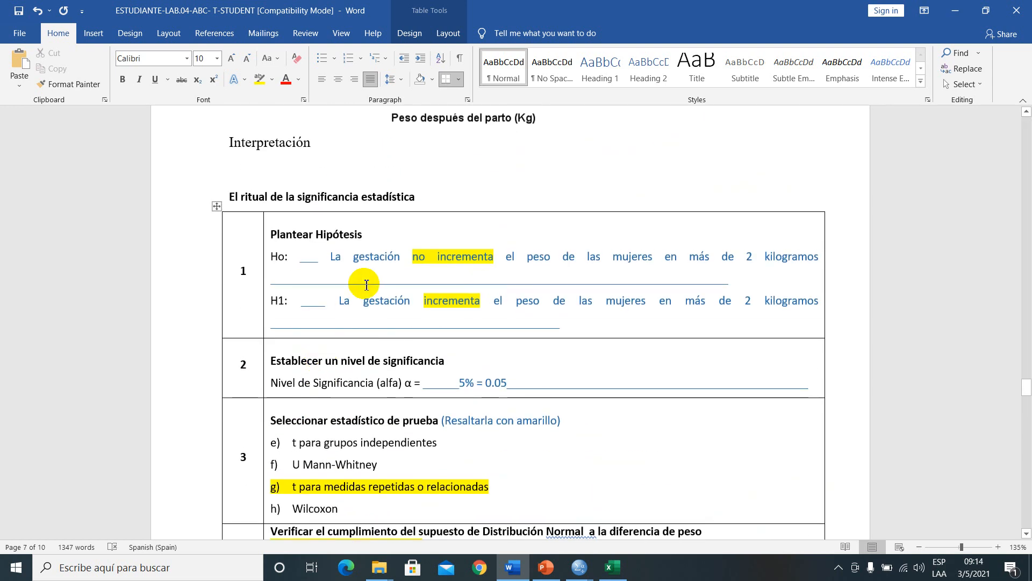
drag(341, 301, 796, 300)
key(ctrl+c)
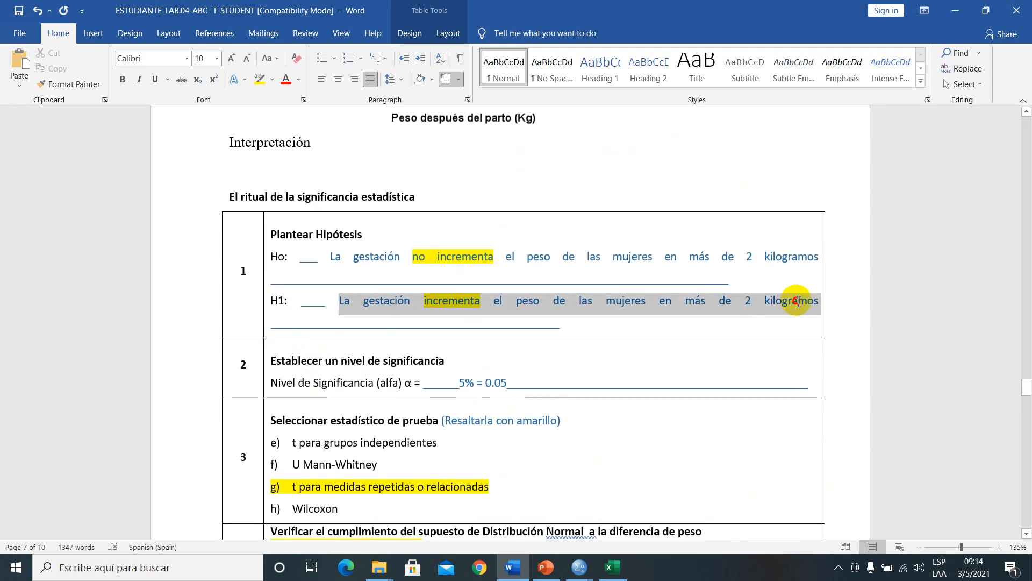
scroll(500, 355, down, 1)
scroll(500, 355, down, 15)
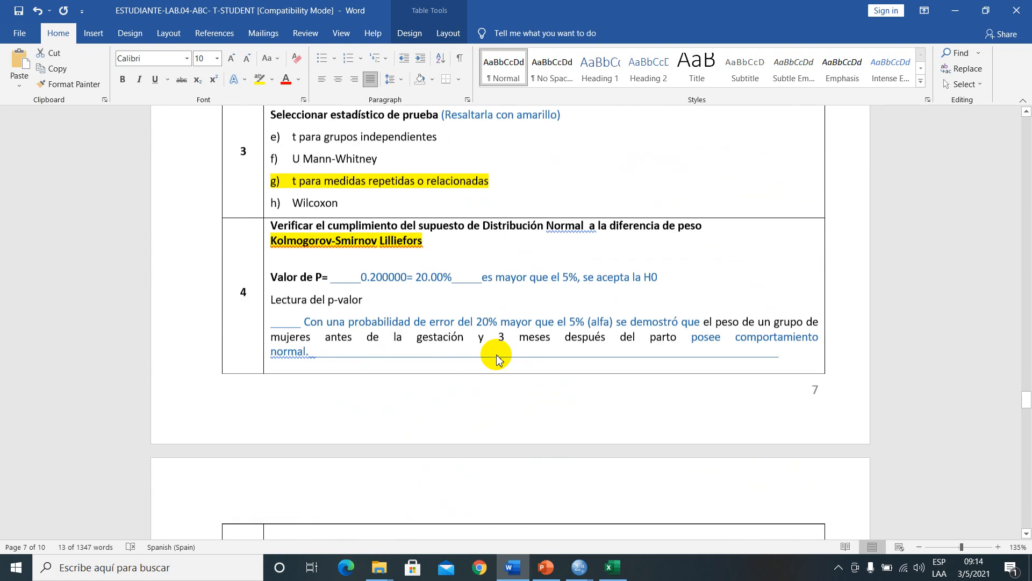
scroll(430, 314, down, 1)
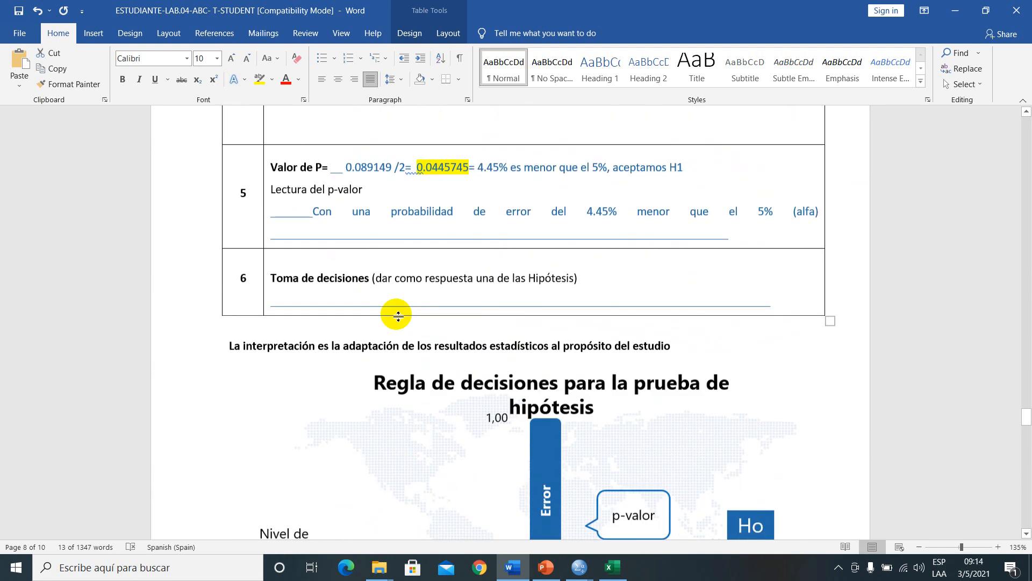
scroll(425, 247, down, 1)
scroll(419, 238, down, 1)
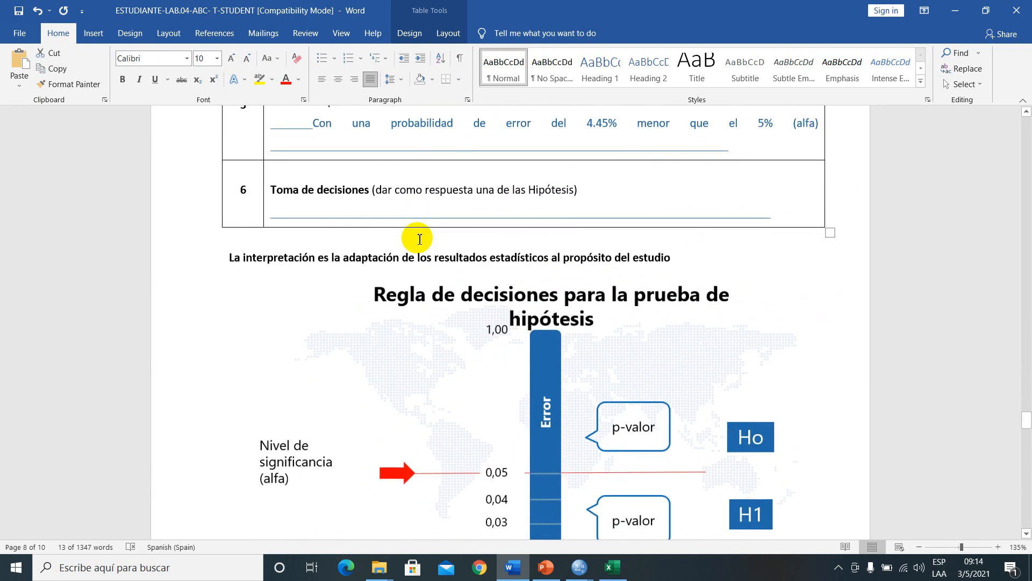
scroll(430, 247, up, 2)
click(824, 211)
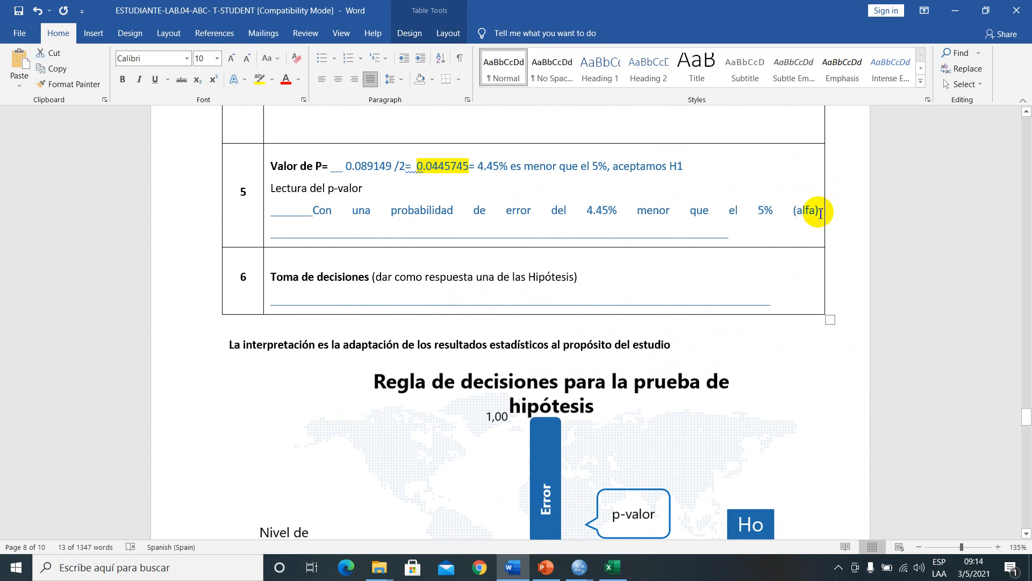
key(ctrl+v)
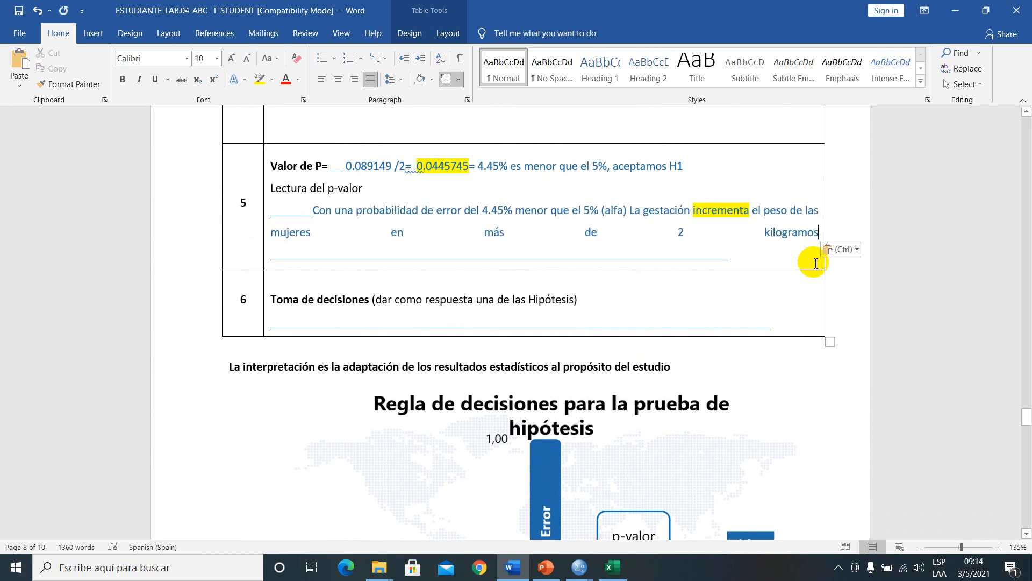
Step: Shorten the leftover underscore line after "kilogramos" in row 5
key(BackSpace)
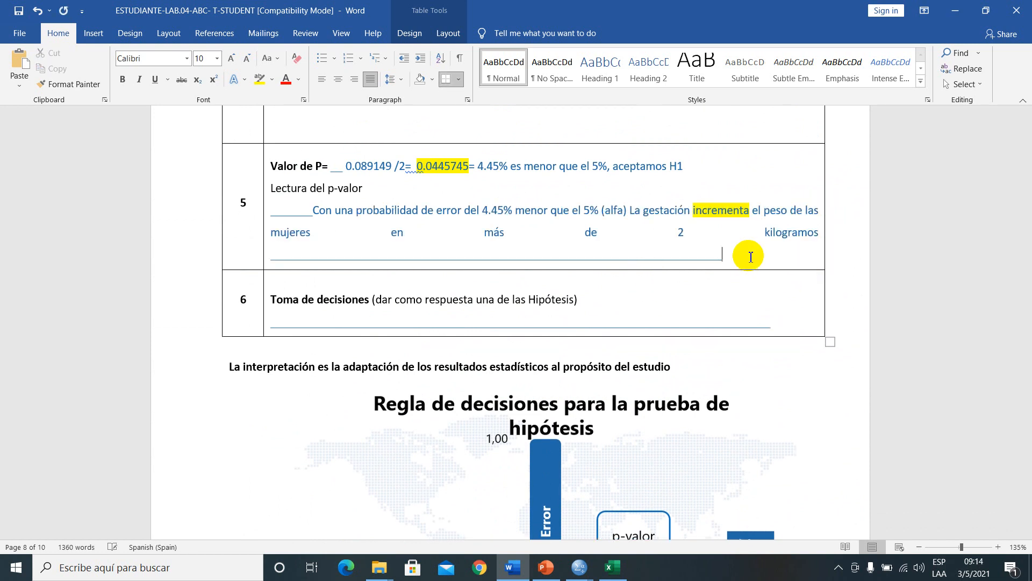
key(BackSpace)
key(BackSpace)
key(BackSpace)
key(BackSpace)
key(BackSpace)
key(BackSpace)
key(BackSpace)
key(BackSpace)
key(BackSpace)
key(BackSpace)
key(BackSpace)
key(BackSpace)
key(BackSpace)
key(BackSpace)
key(BackSpace)
key(BackSpace)
key(BackSpace)
key(BackSpace)
key(BackSpace)
key(BackSpace)
key(BackSpace)
key(BackSpace)
key(BackSpace)
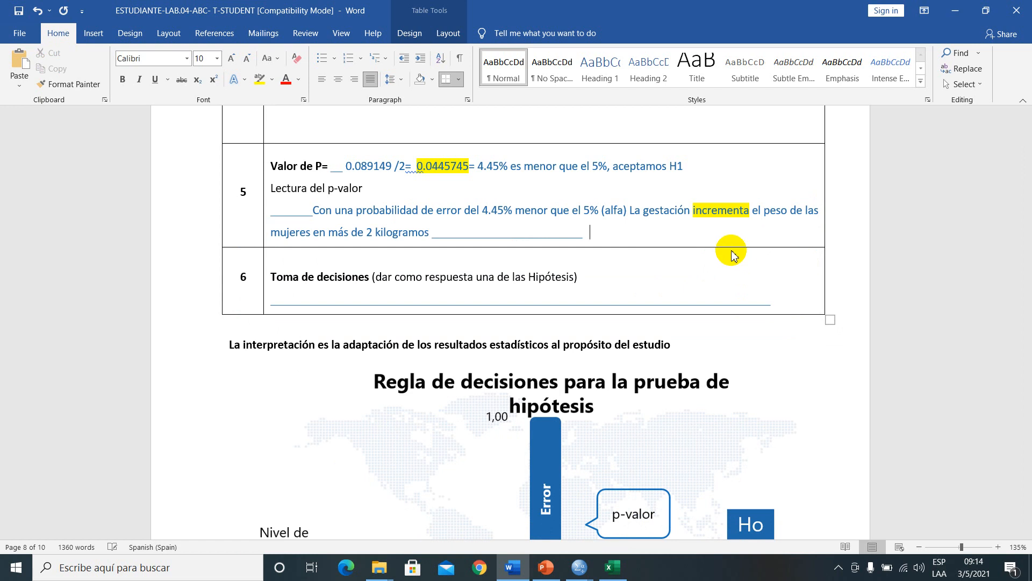
key(BackSpace)
key(BackSpace)
key(BackSpace)
key(BackSpace)
key(BackSpace)
key(BackSpace)
key(BackSpace)
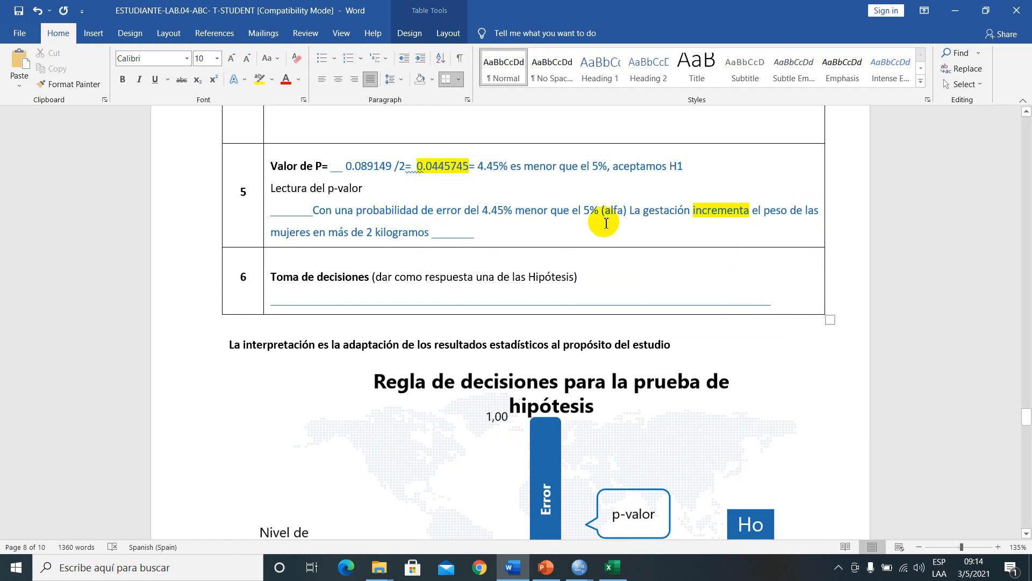
Step: Lowercase "La" before "gestación" in row 5, trim the remaining underscores, and save the document
click(635, 208)
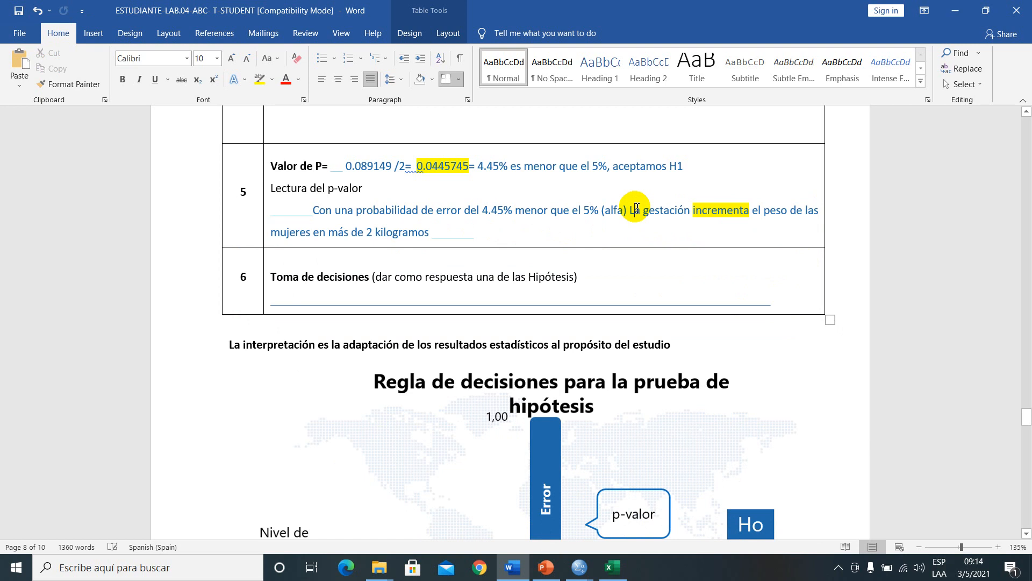
key(BackSpace)
text(l)
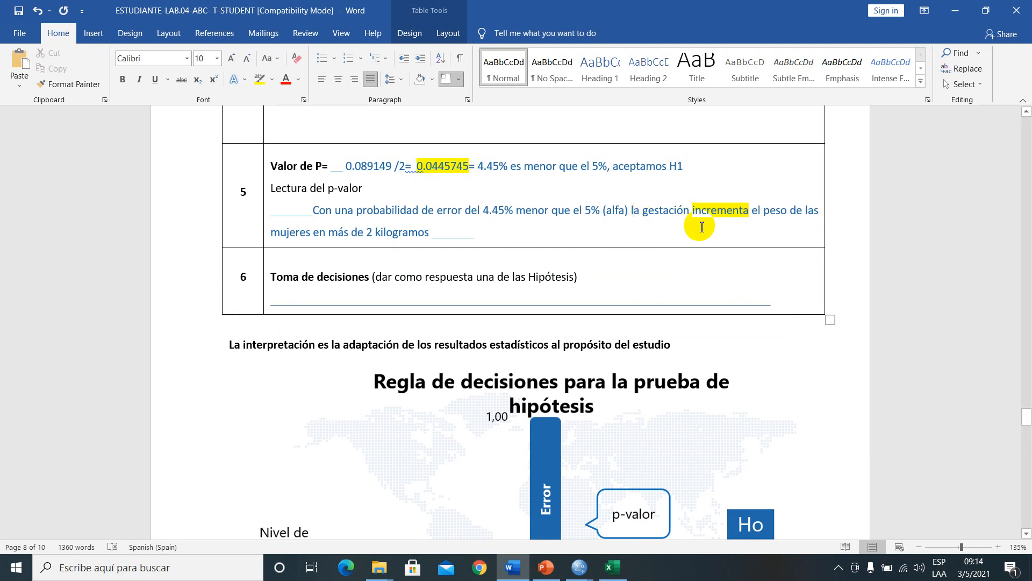
click(468, 242)
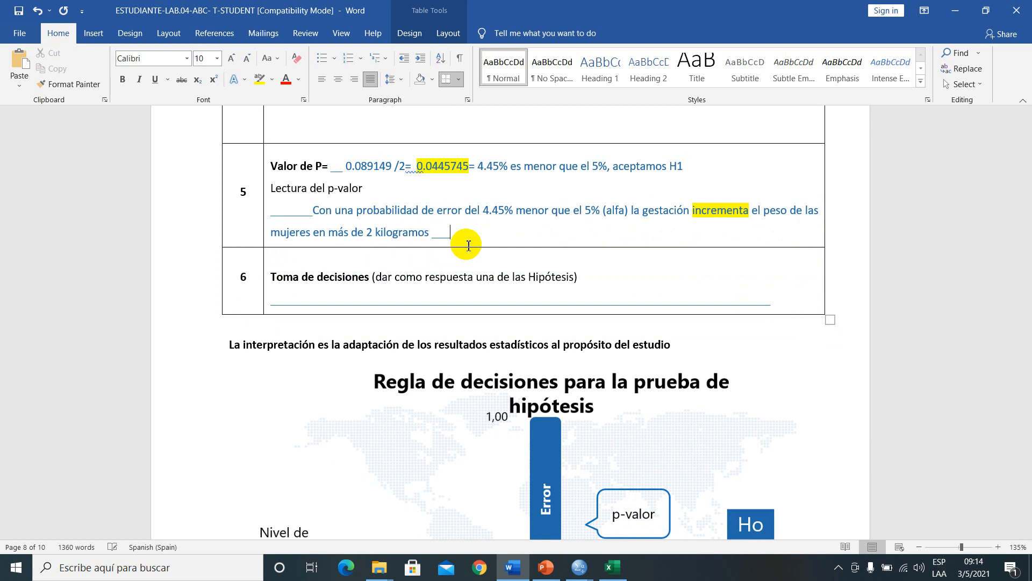
click(607, 265)
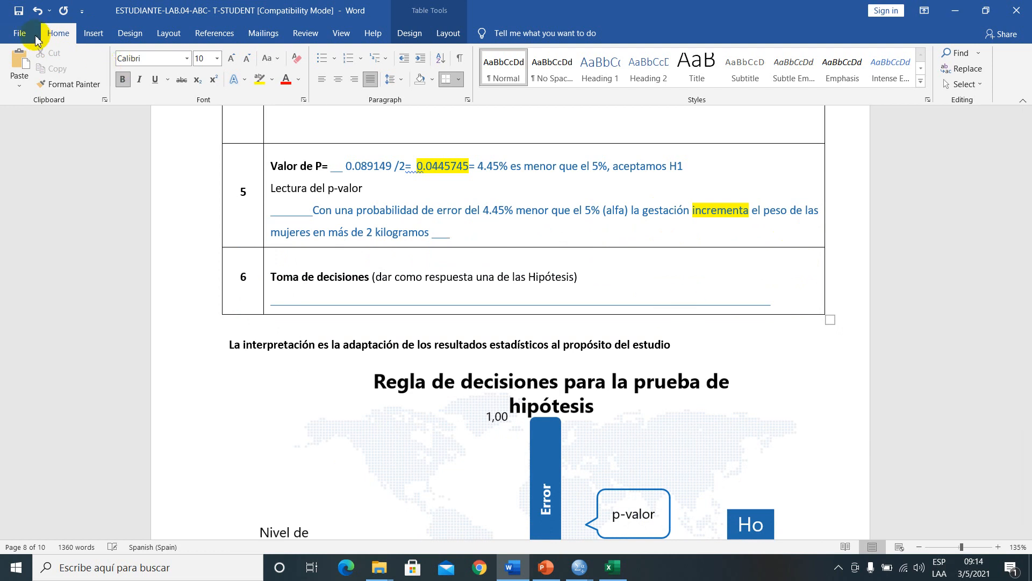
click(18, 10)
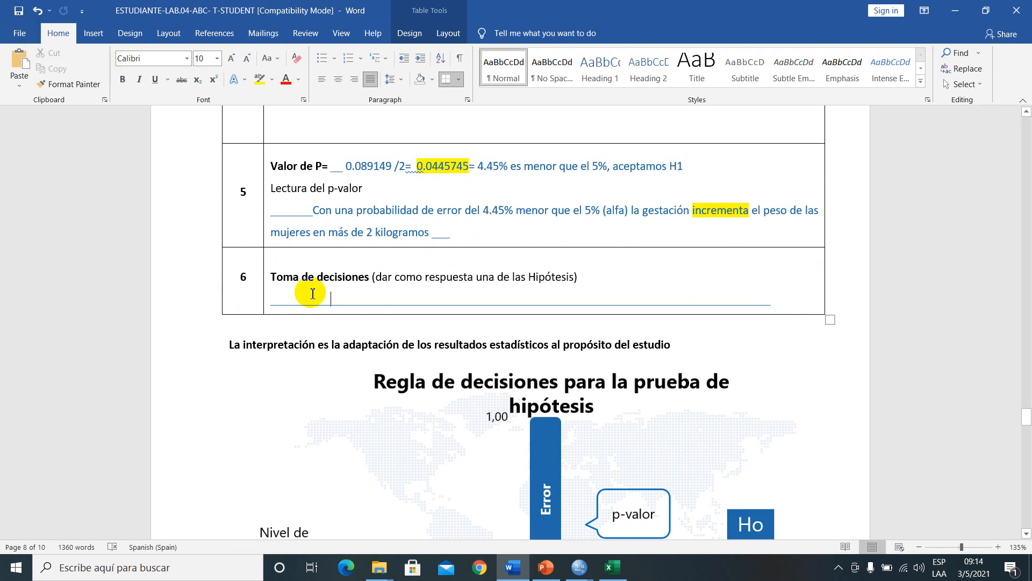
Step: Paste the H1 statement under "Toma de decisiones" in row 6 and remove the surplus underscores around it
click(299, 301)
right_click(297, 302)
key(Escape)
key(ctrl+v)
drag(751, 327, 272, 336)
key(Delete)
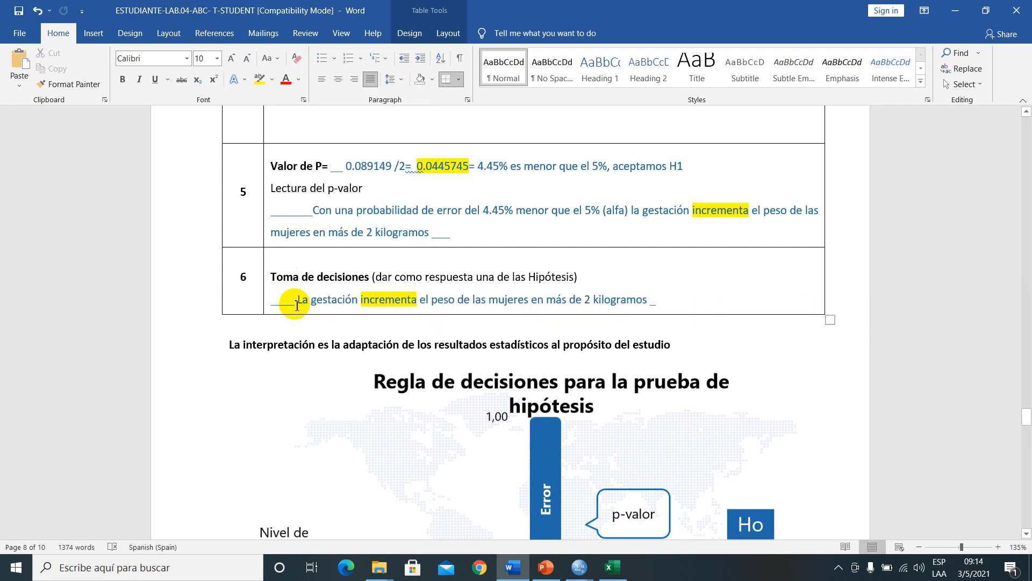
click(296, 305)
key(BackSpace)
key(BackSpace)
key(BackSpace)
click(356, 351)
Step: Add a new line reading "Se demostró estadísticamente" below the sentence about interpretation under the table
click(688, 342)
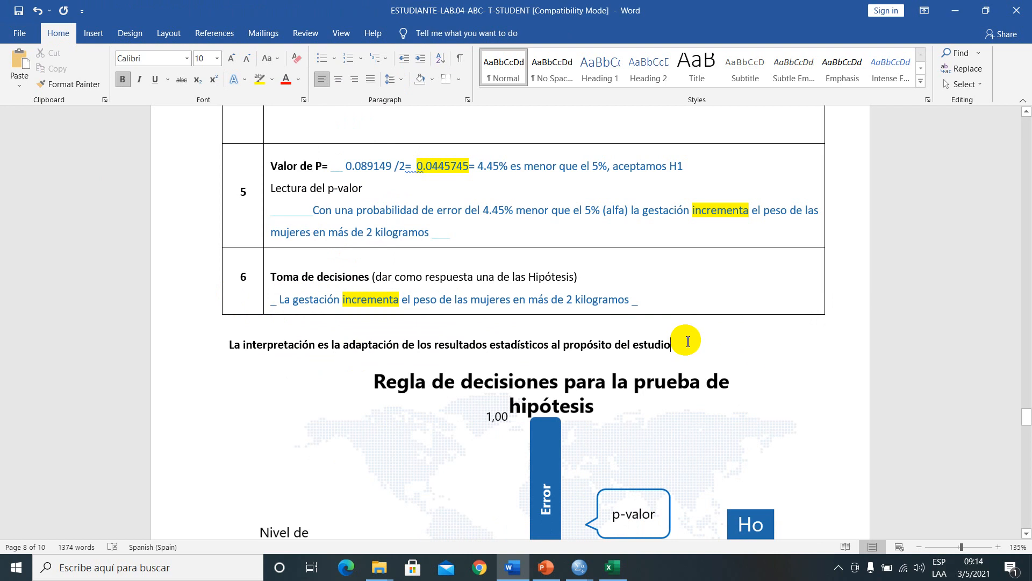
key(Return)
key(Caps_Lock)
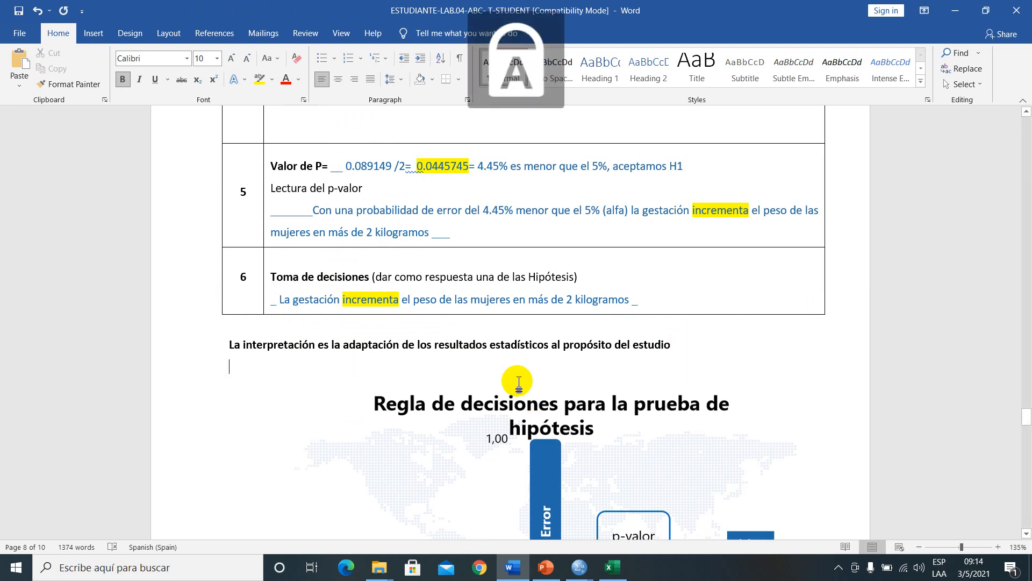
text(S)
key(Caps_Lock)
text(e demostró estadísticamente)
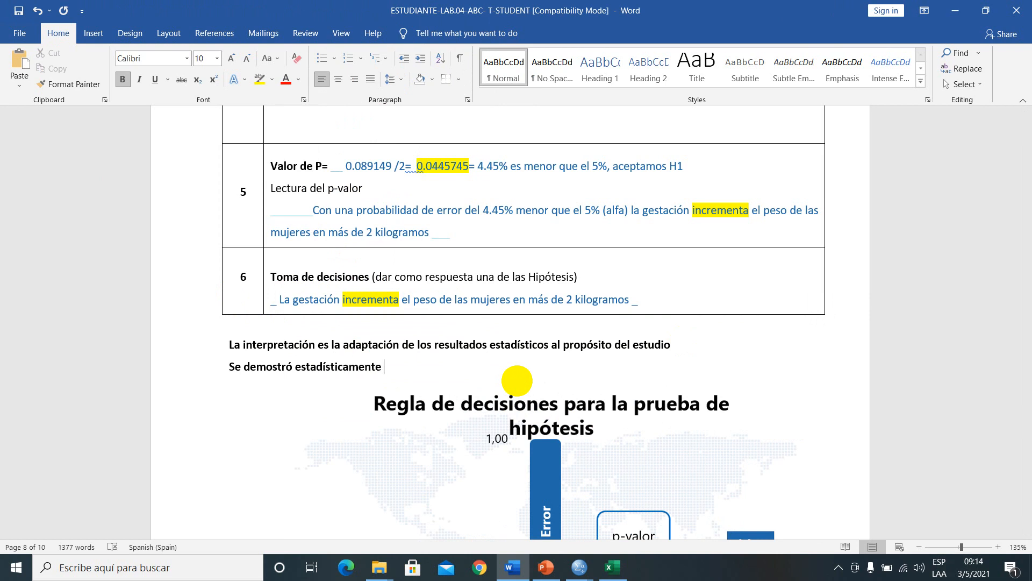
Step: Copy the row 5 p-value reading and paste it after "Se demostró estadísticamente"
drag(313, 210, 396, 230)
key(ctrl+c)
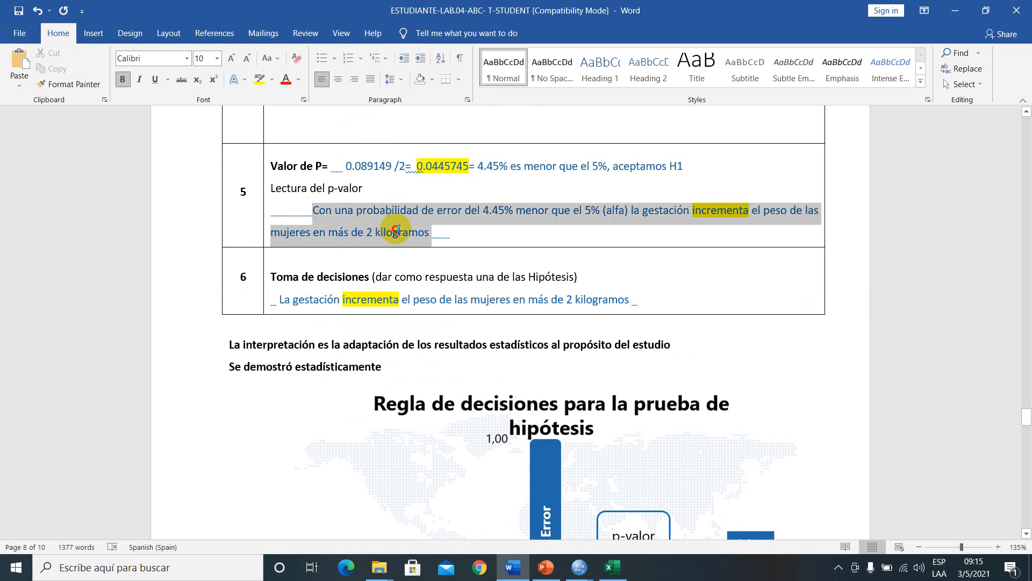
click(410, 369)
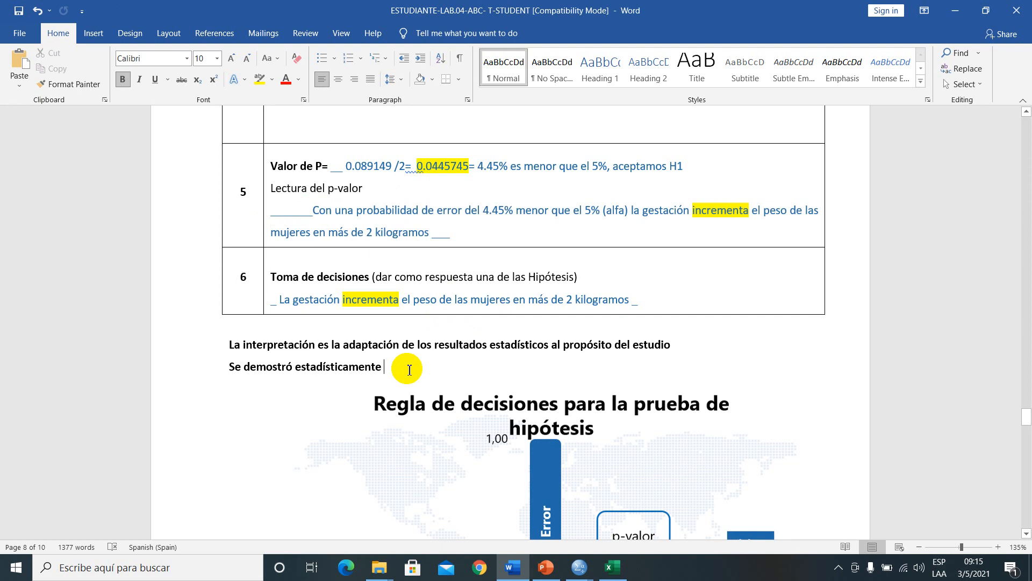
key(ctrl+v)
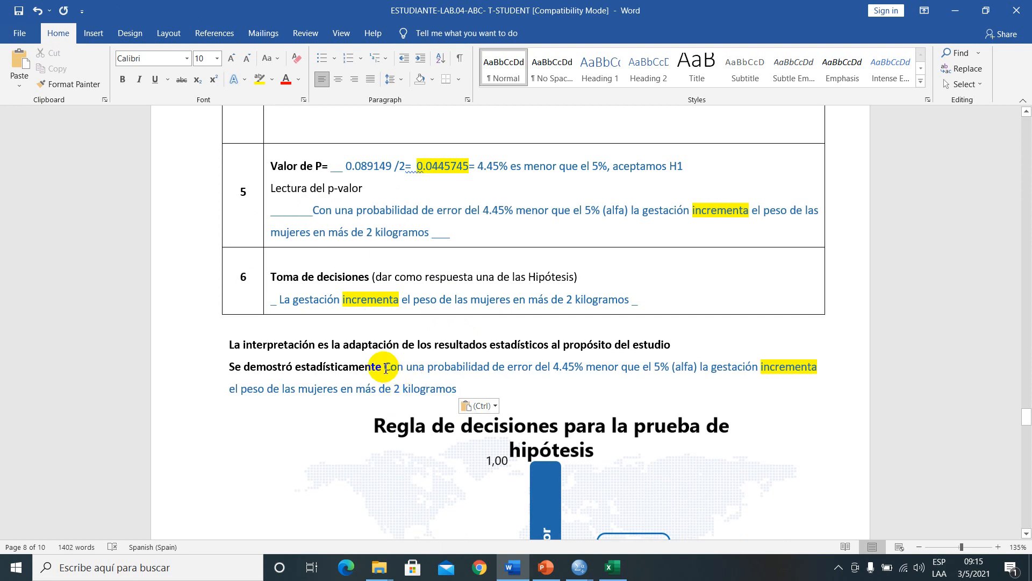
Step: Lowercase the pasted "Con" and insert "que" before "la gestación" in the interpretation sentence
click(386, 369)
key(Delete)
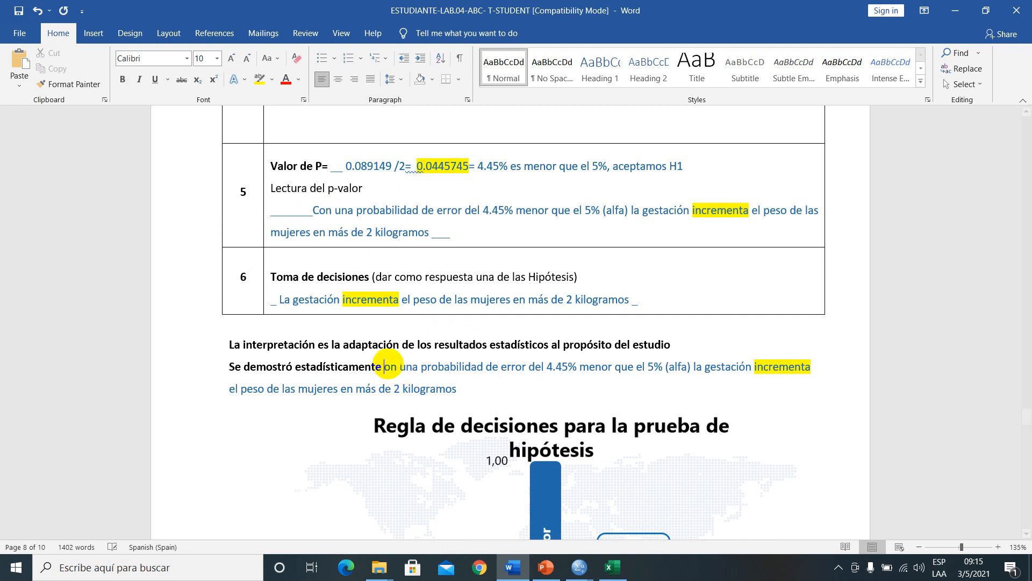
text(c)
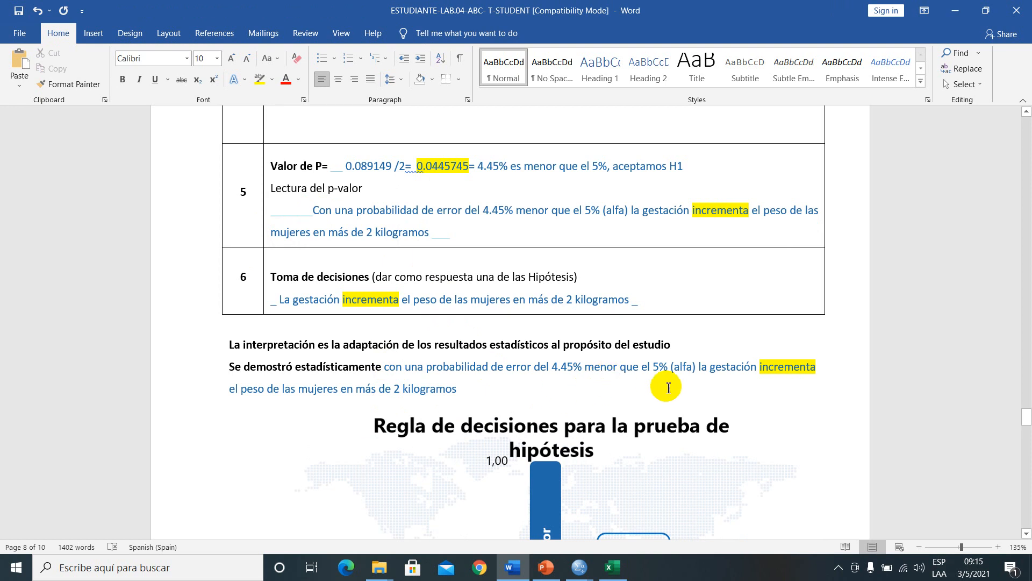
click(699, 368)
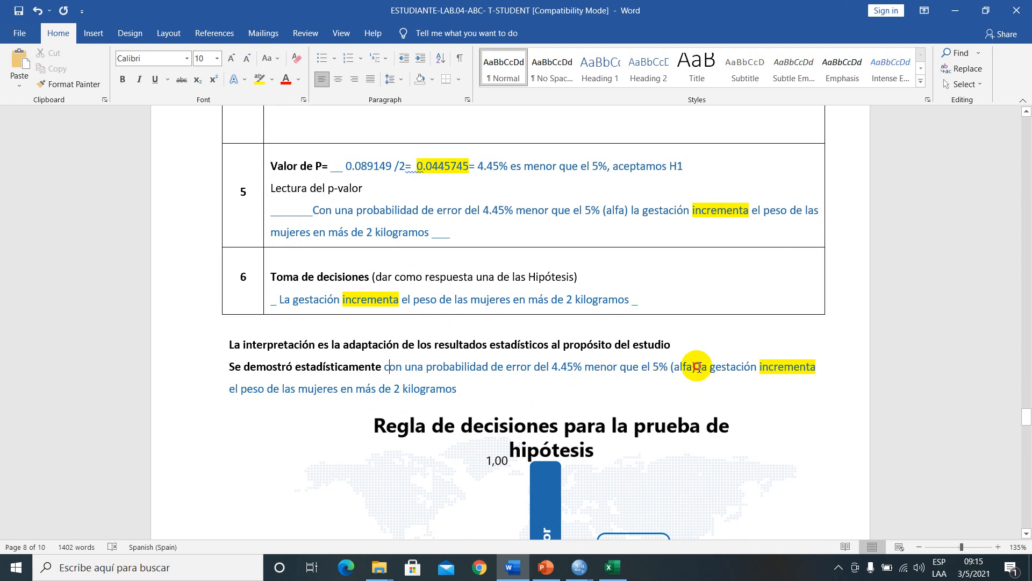
text(que)
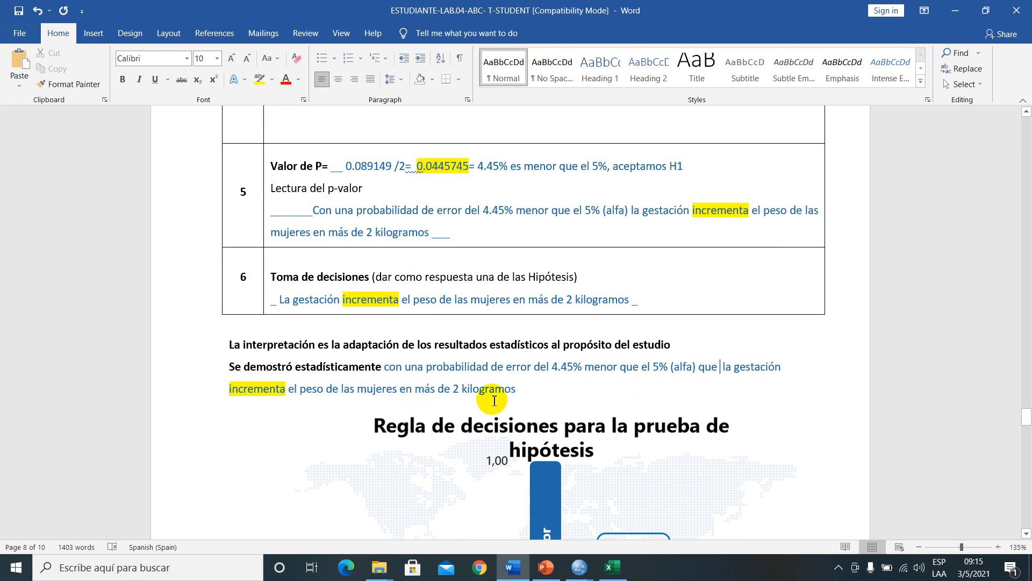
Step: Make the whole interpretation sentence's text black and remove its highlighting
drag(519, 388, 220, 365)
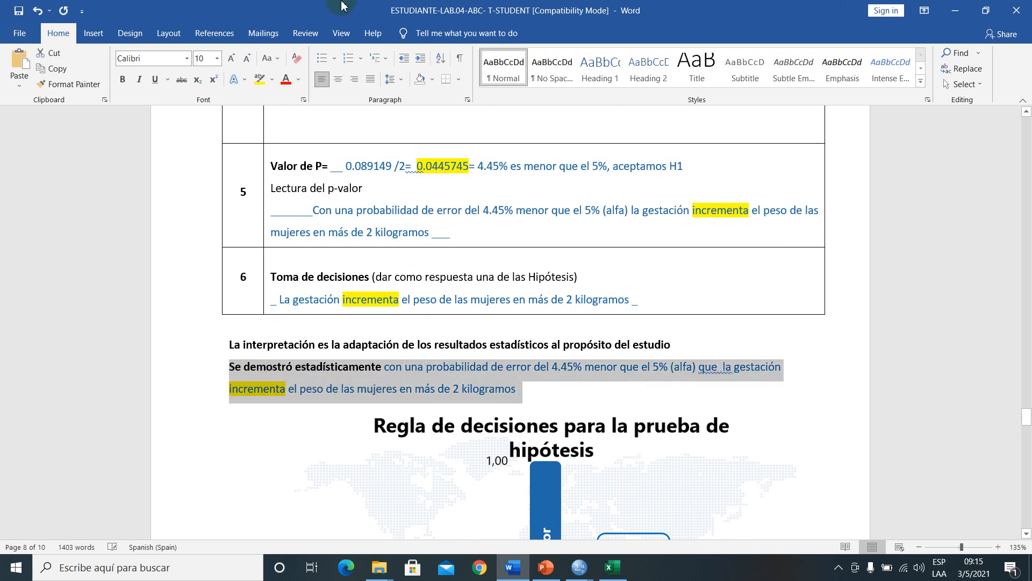
click(302, 81)
click(290, 94)
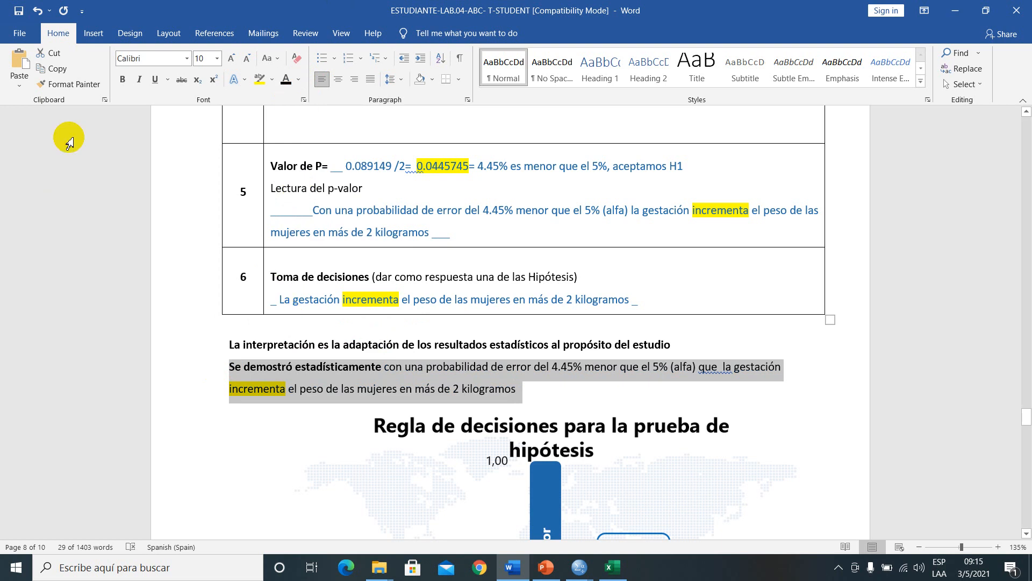
click(272, 79)
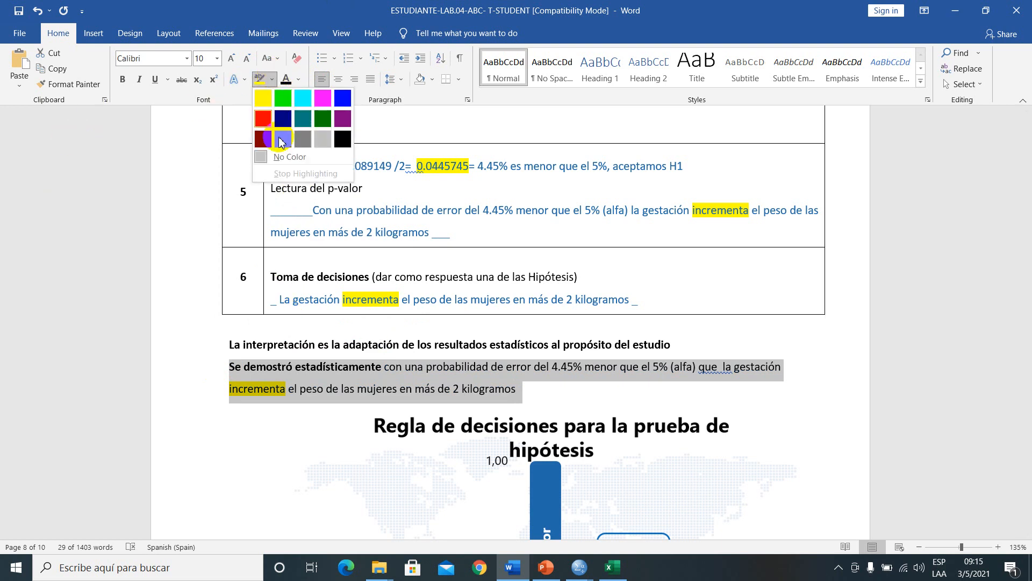
click(278, 156)
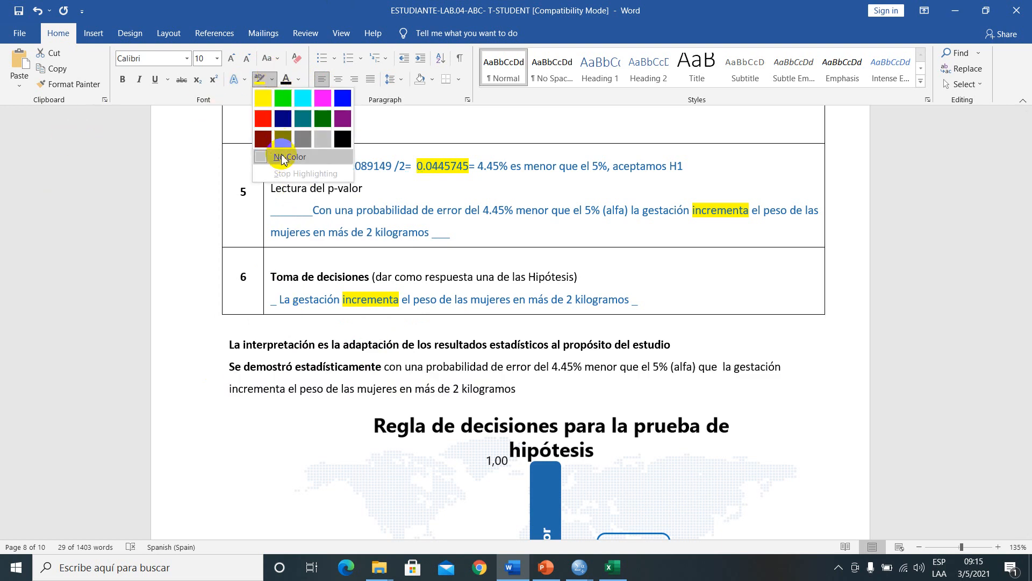
click(531, 391)
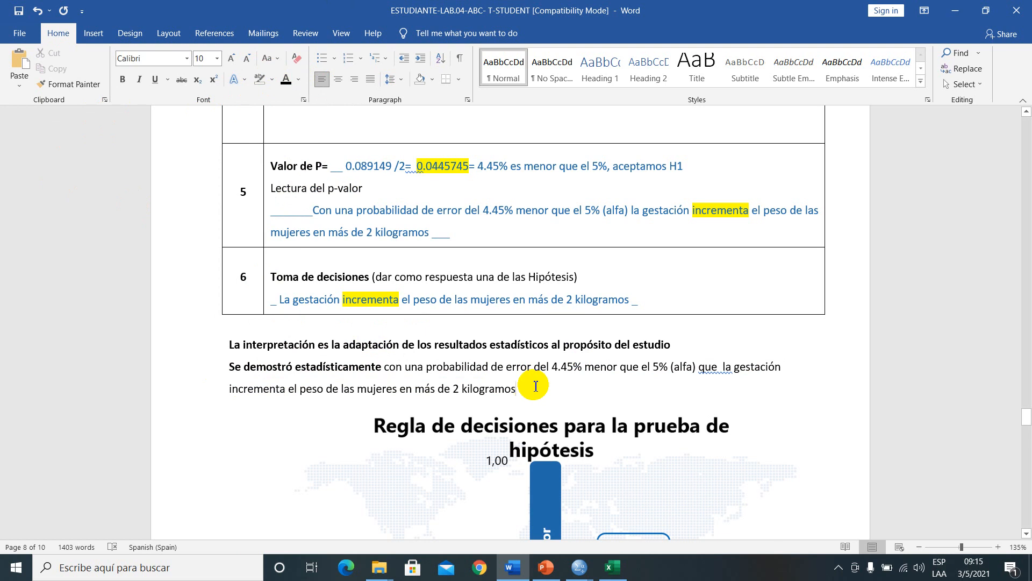